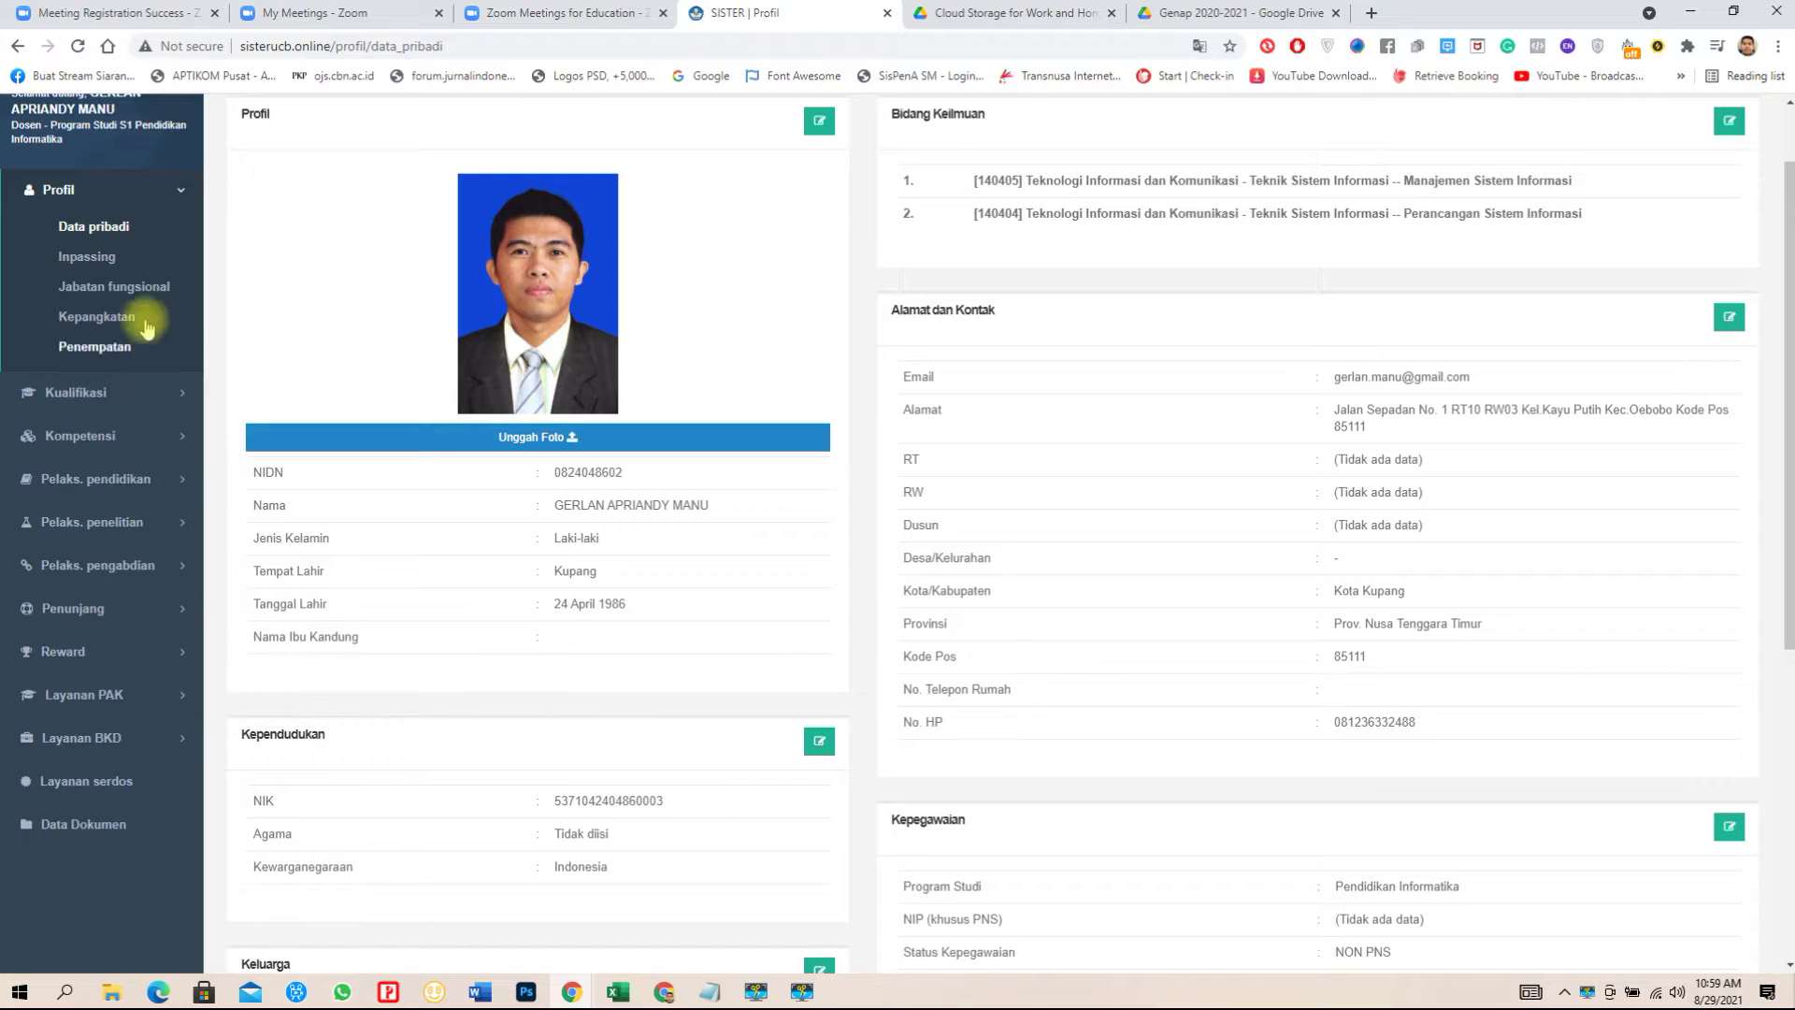
# Open the Pelaksanaan Pendidikan section of the 2020/2021 Genap performance report from the Layanan BKD activity recap.
pyautogui.click(84, 737)
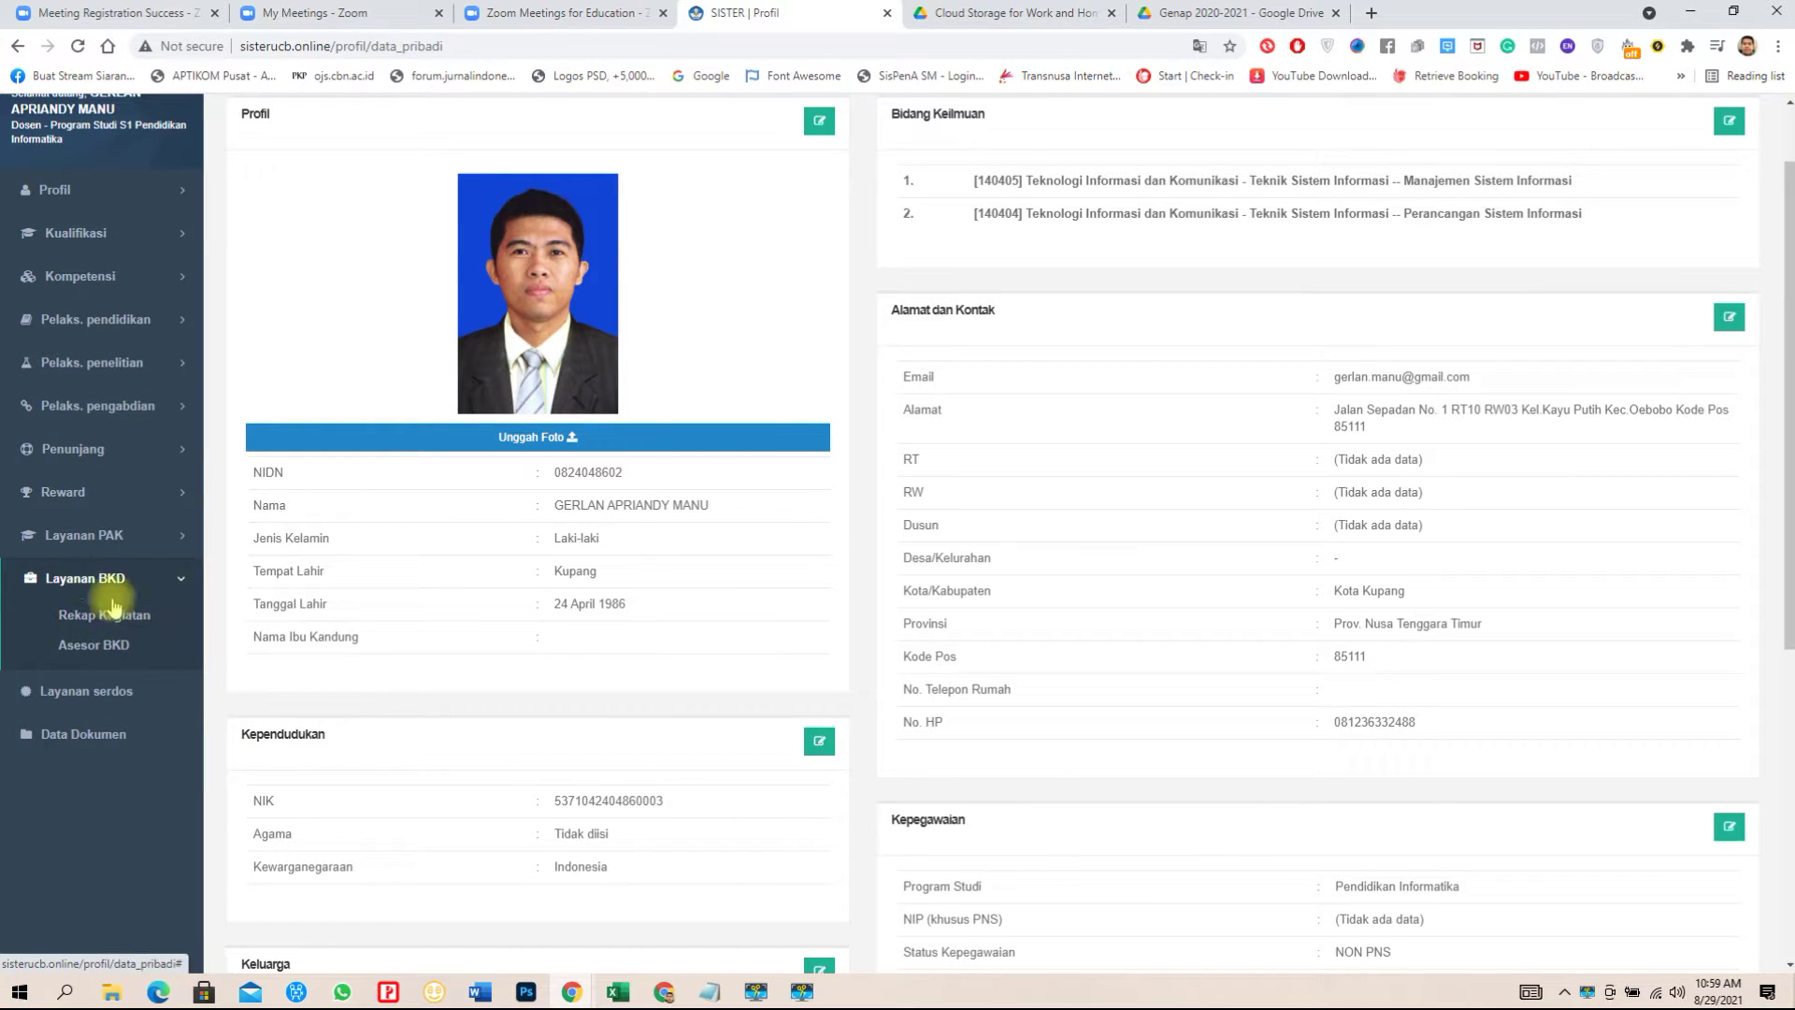
pyautogui.click(86, 619)
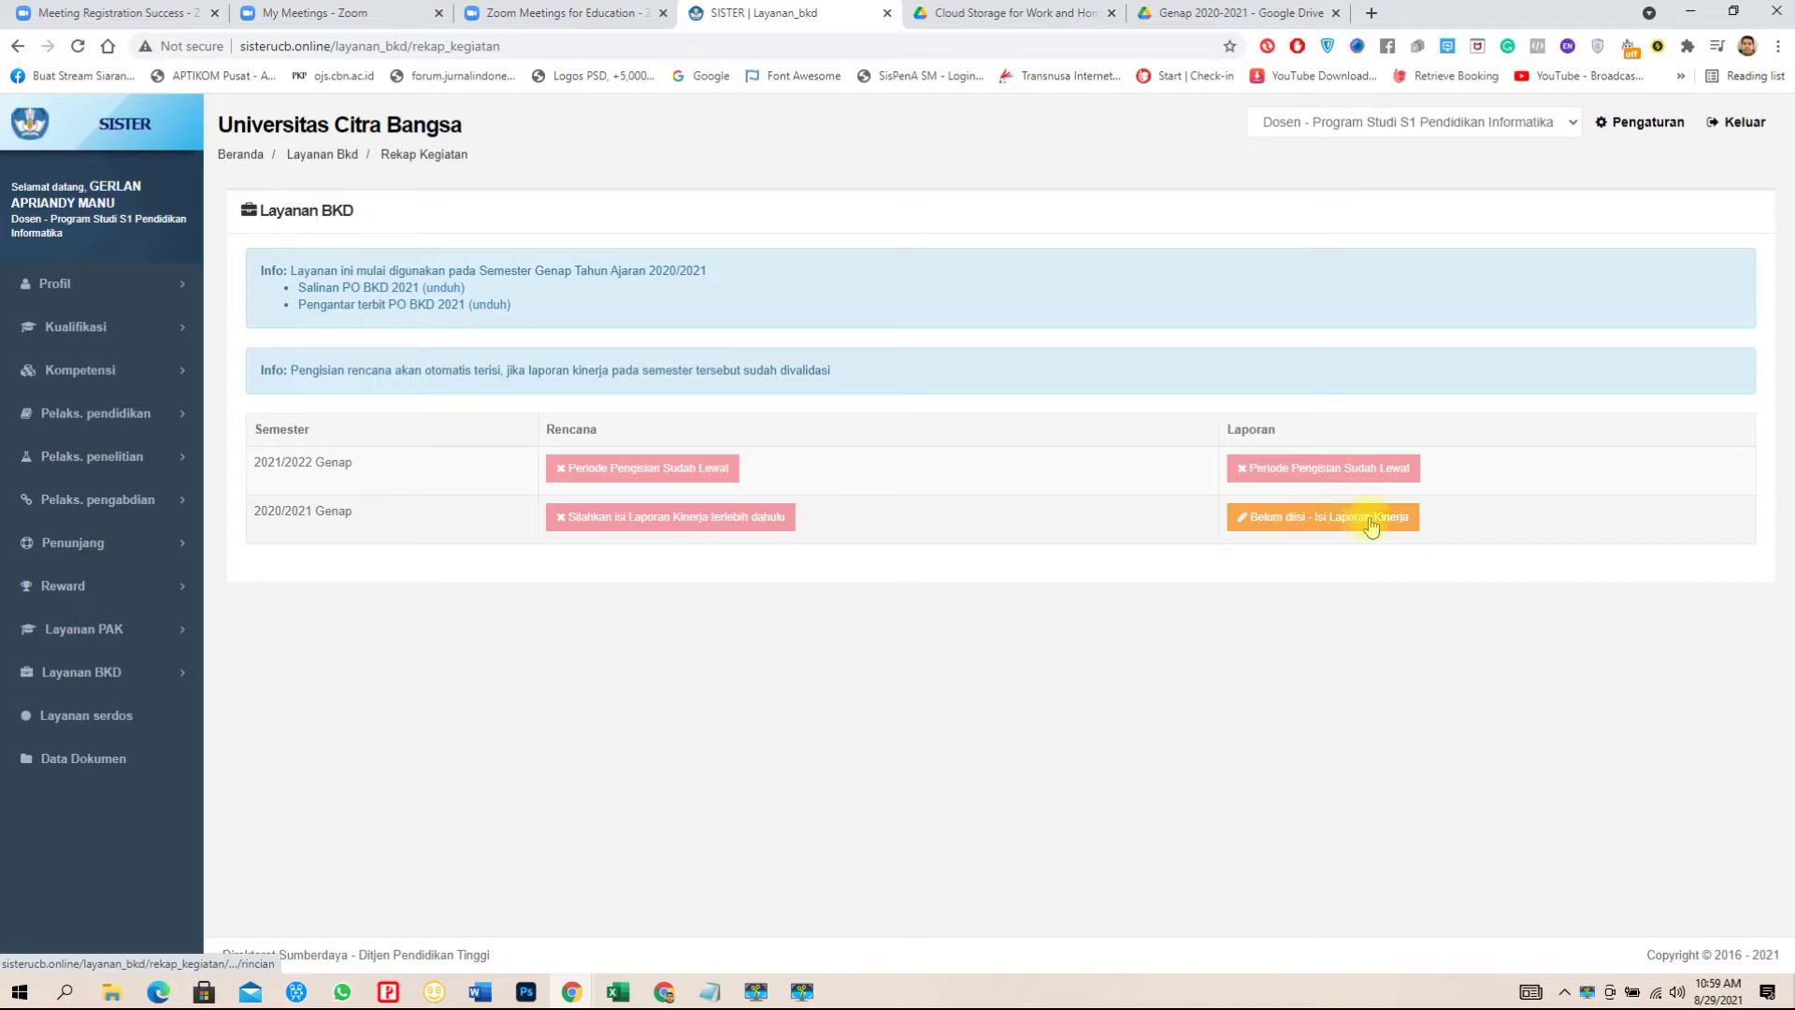
pyautogui.moveTo(1209, 425); pyautogui.dragTo(1290, 424)
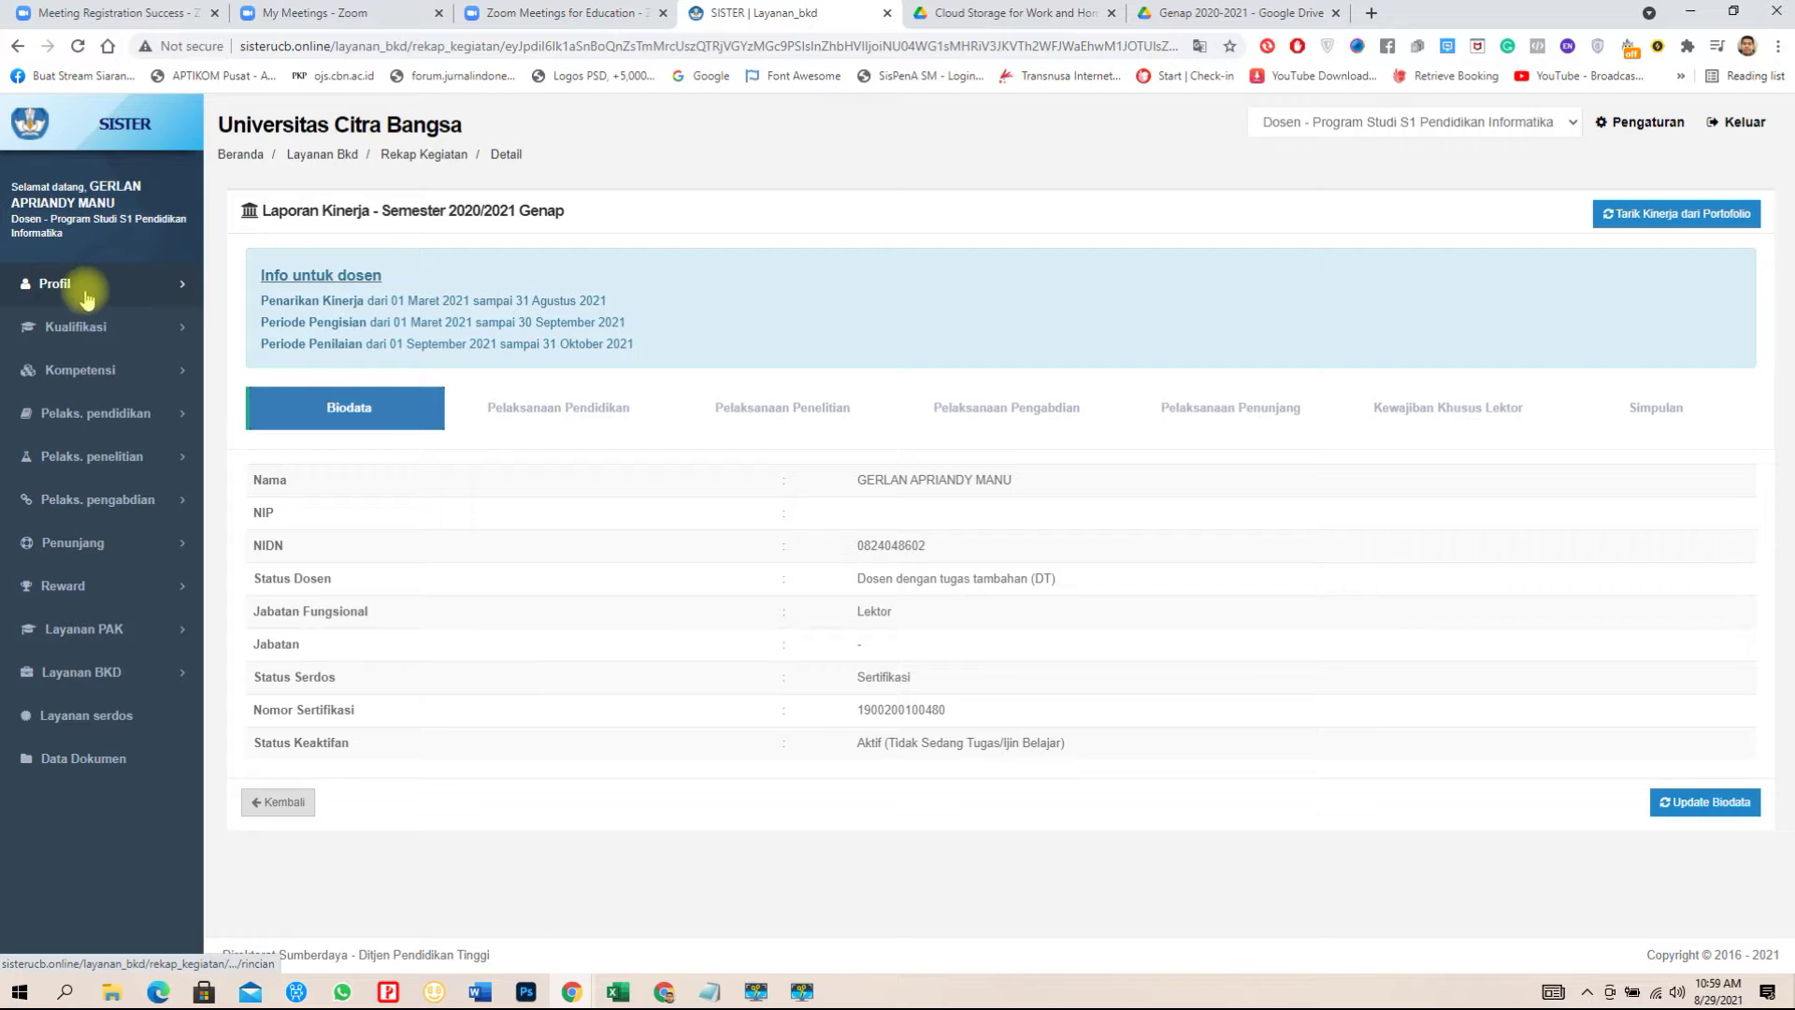
pyautogui.click(573, 416)
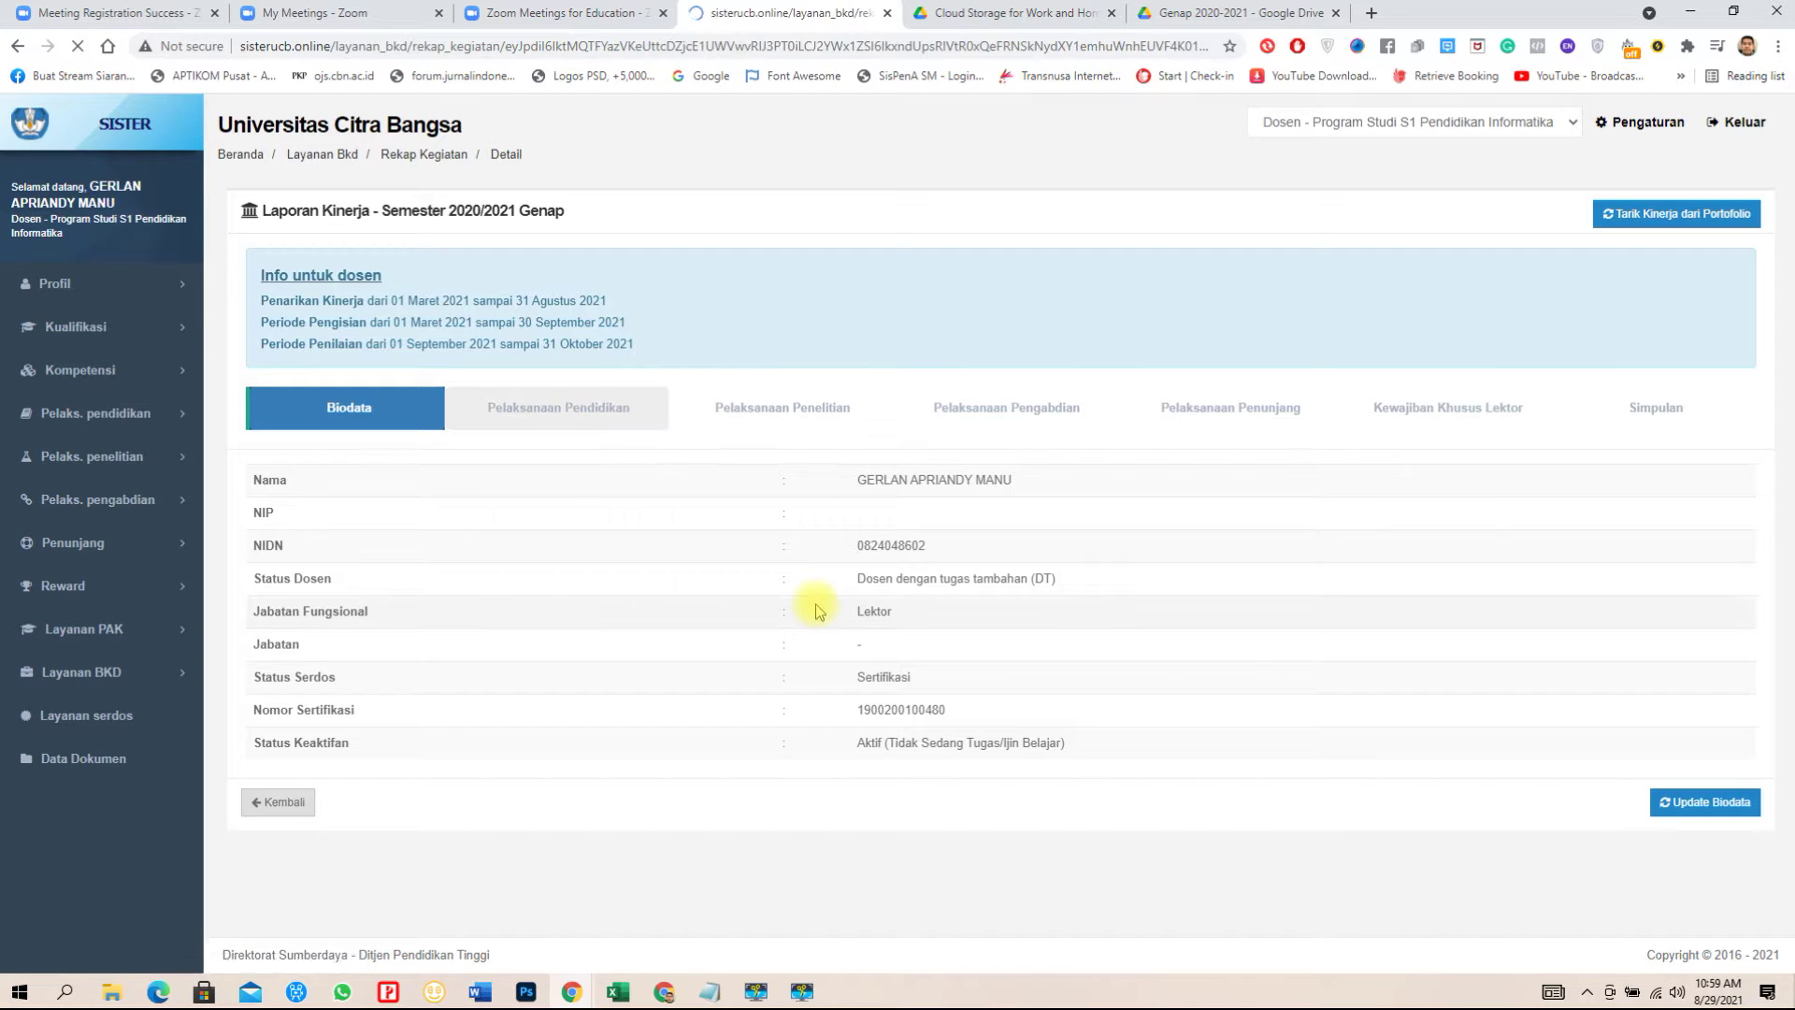
pyautogui.scroll(-4, 815, 609)
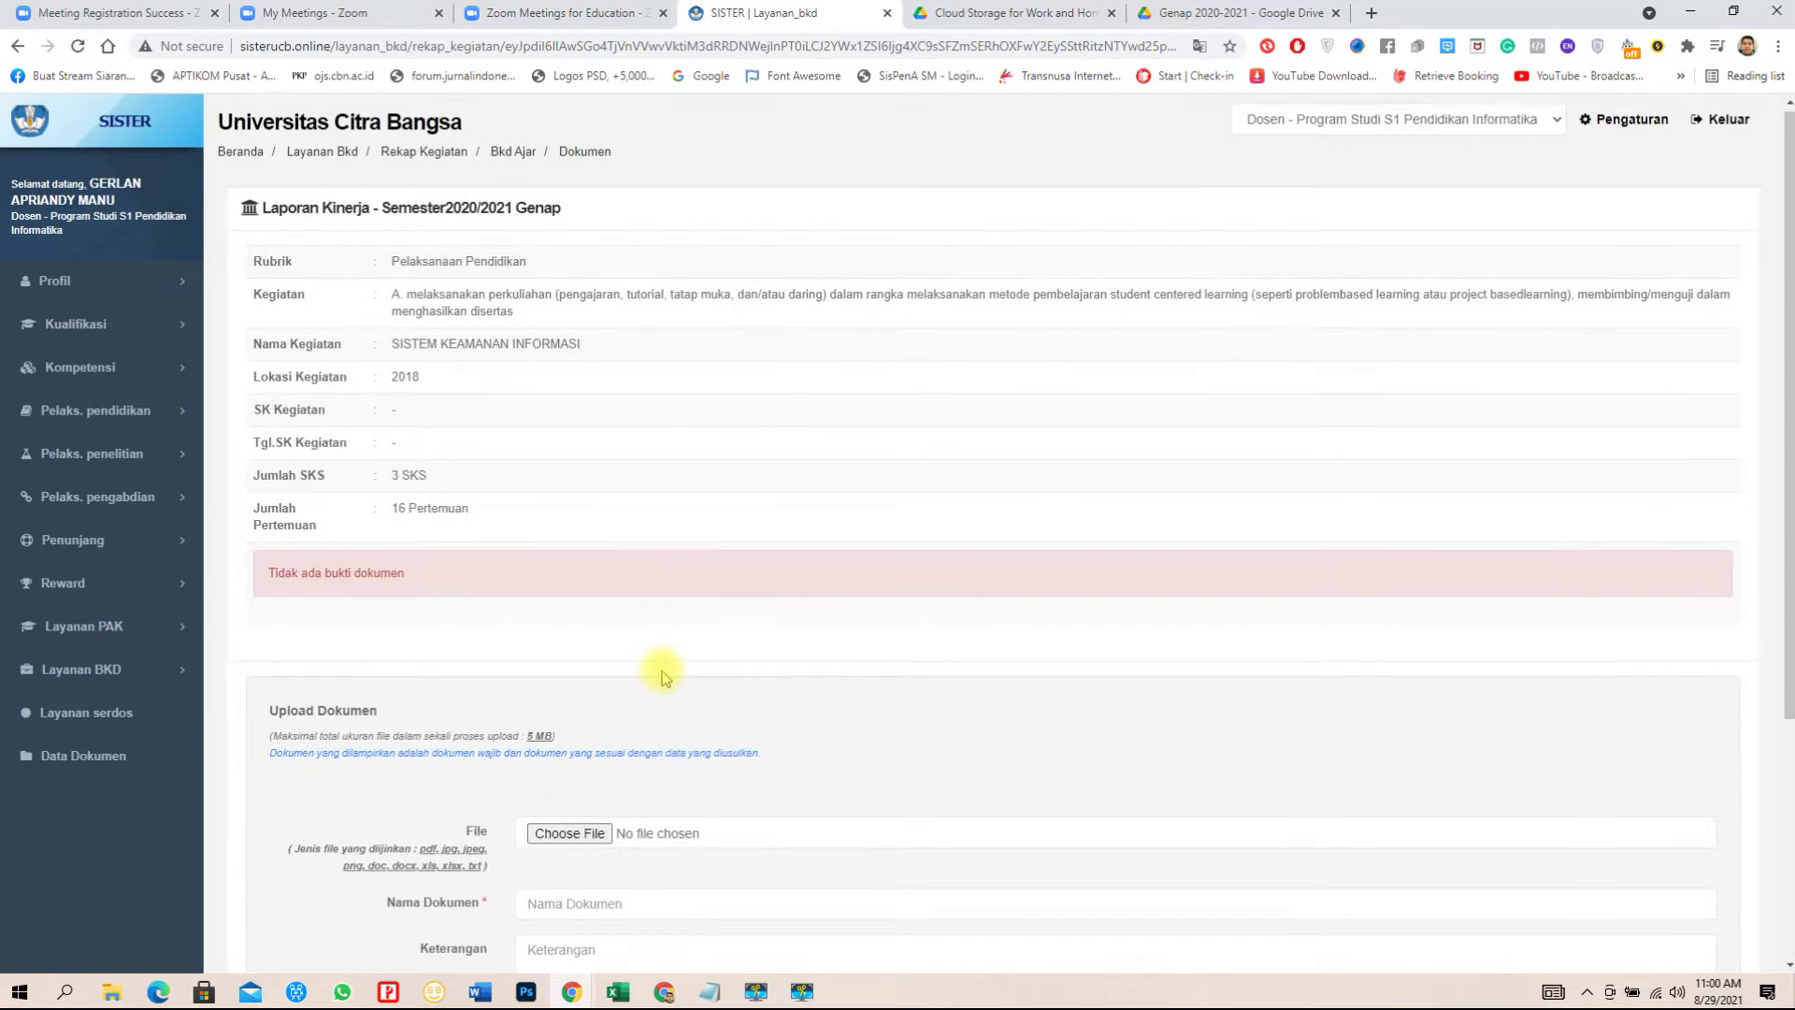
# Choose "Absensi MKuliah Keamanan Sistem Informasi Genap 2020-2021.pdf" from the Materi Kuliah folder as the supporting document for SISTEM KEAMANAN INFORMASI.
pyautogui.scroll(-1, 661, 675)
pyautogui.scroll(-2, 632, 776)
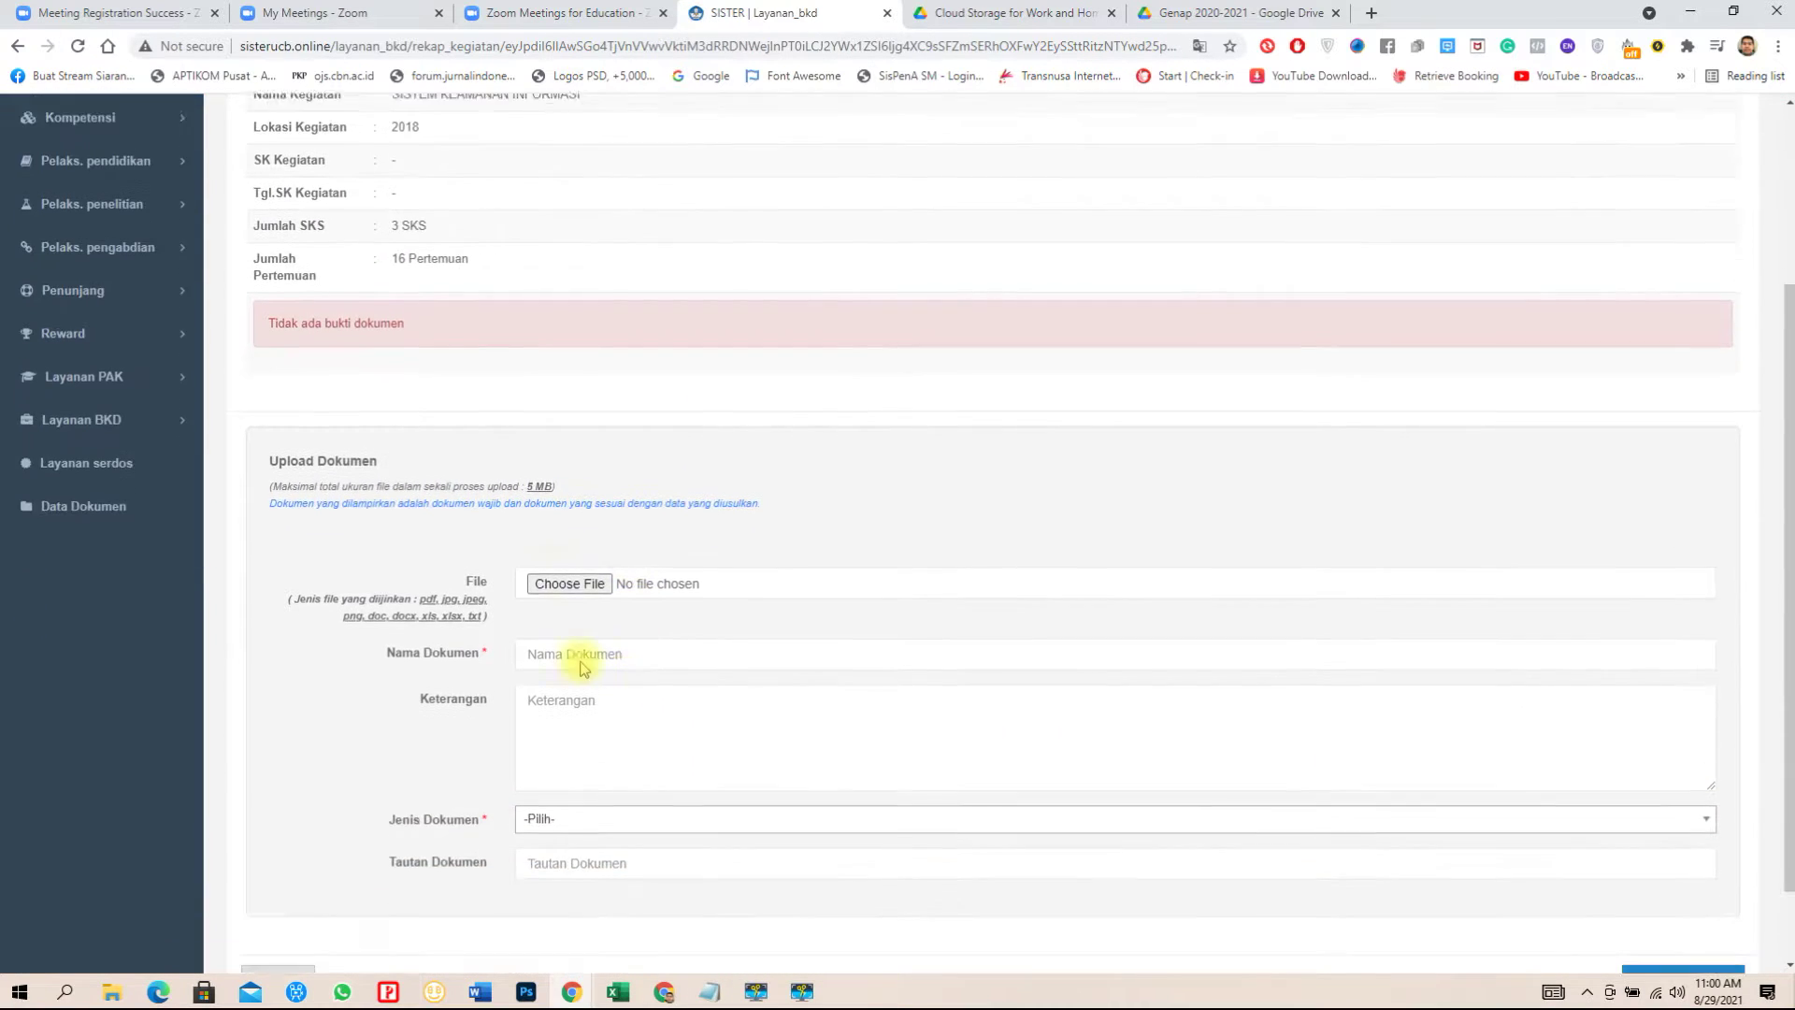
pyautogui.scroll(-1, 580, 666)
pyautogui.scroll(1, 575, 601)
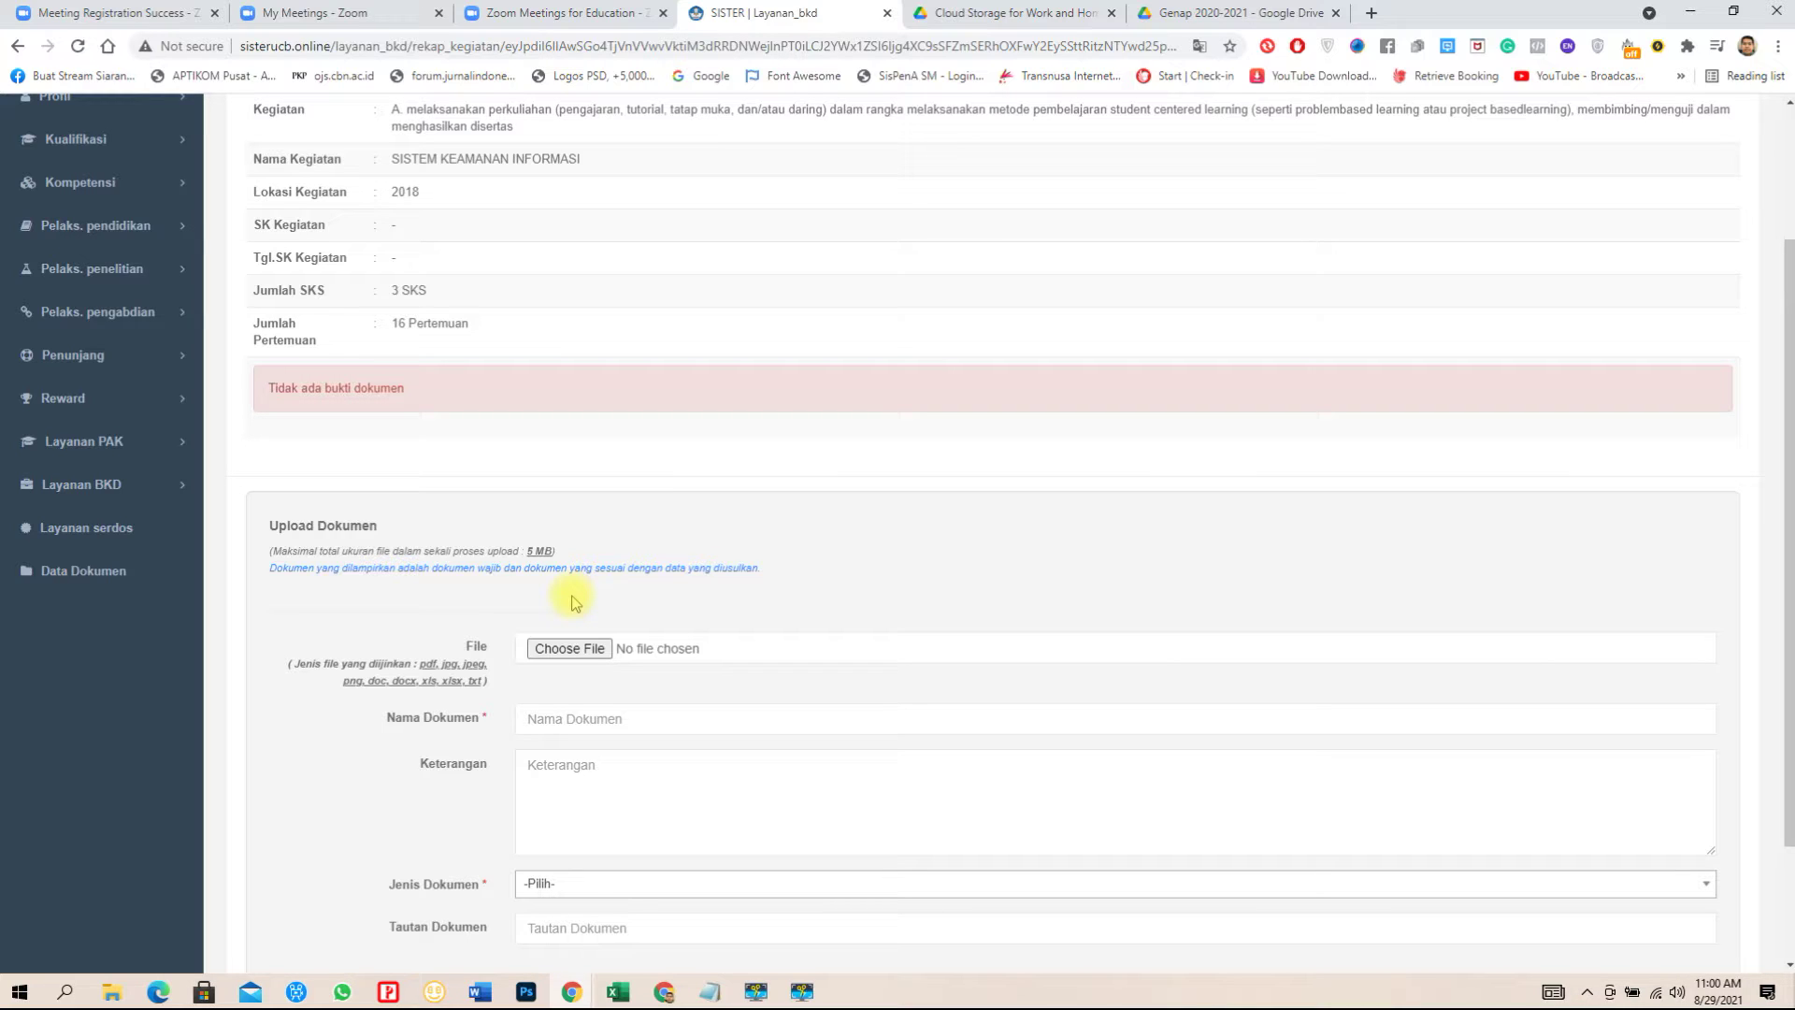
pyautogui.click(587, 653)
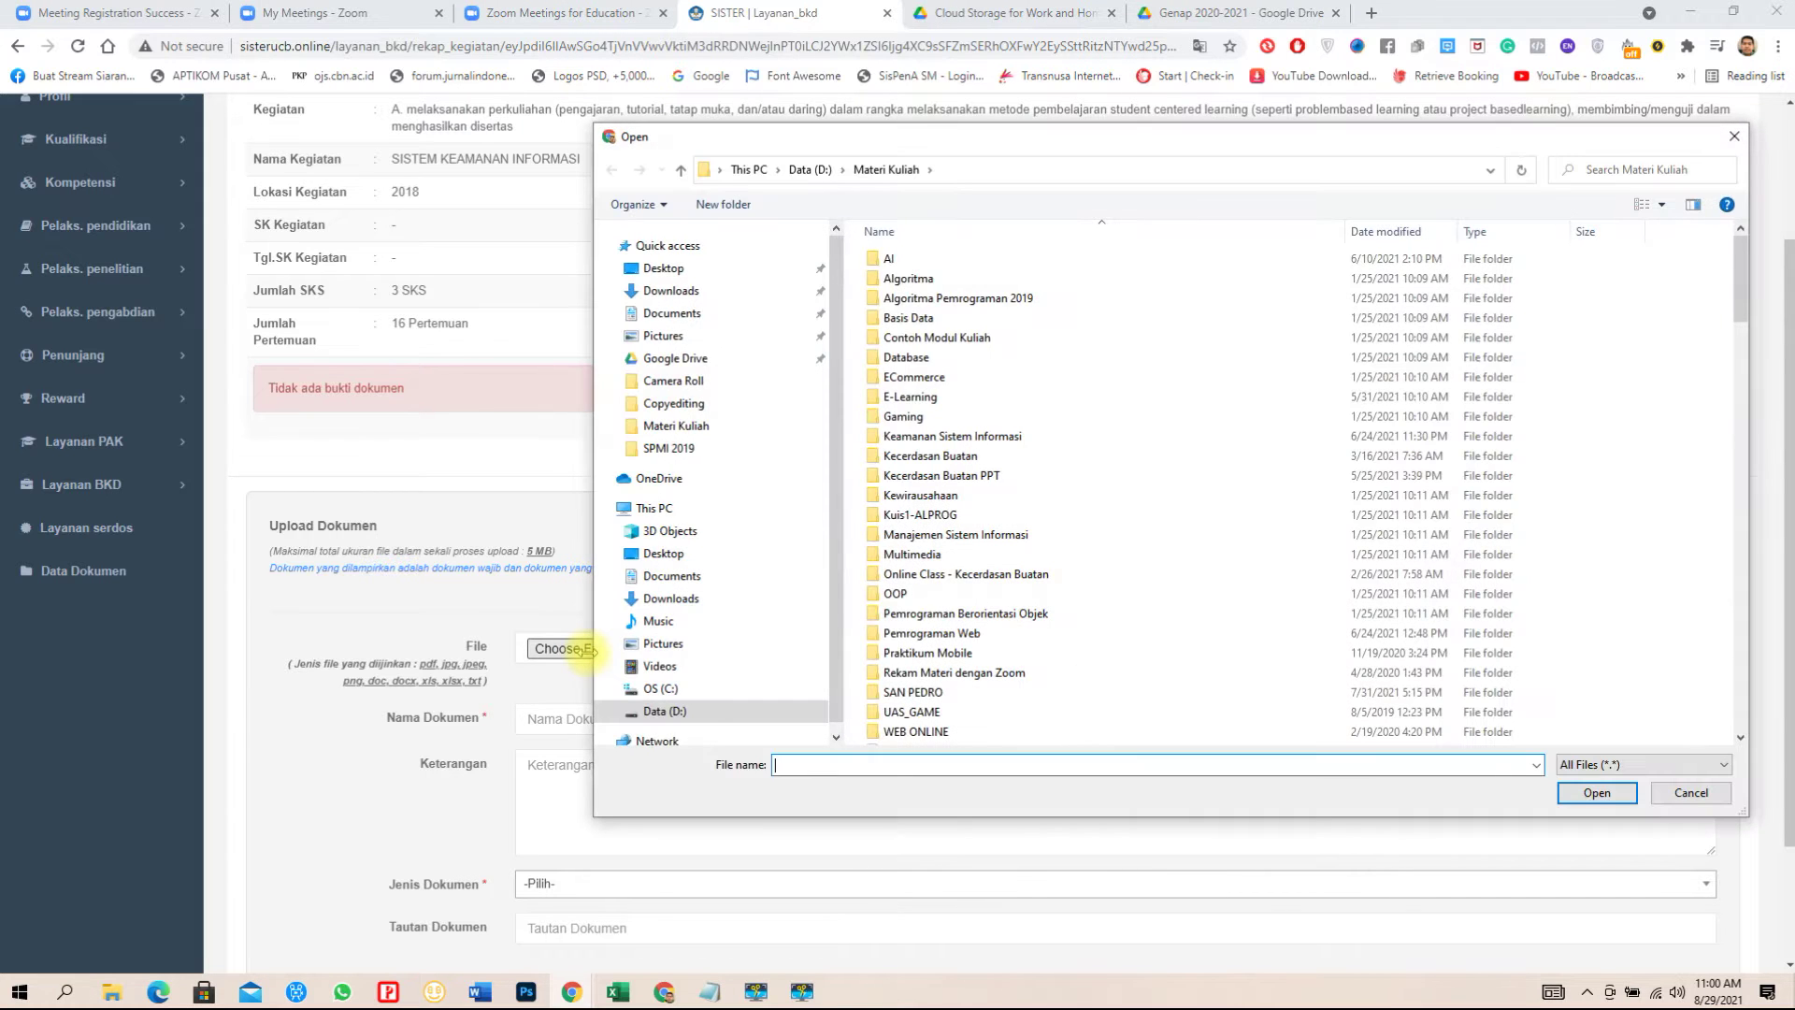
pyautogui.scroll(-15, 988, 631)
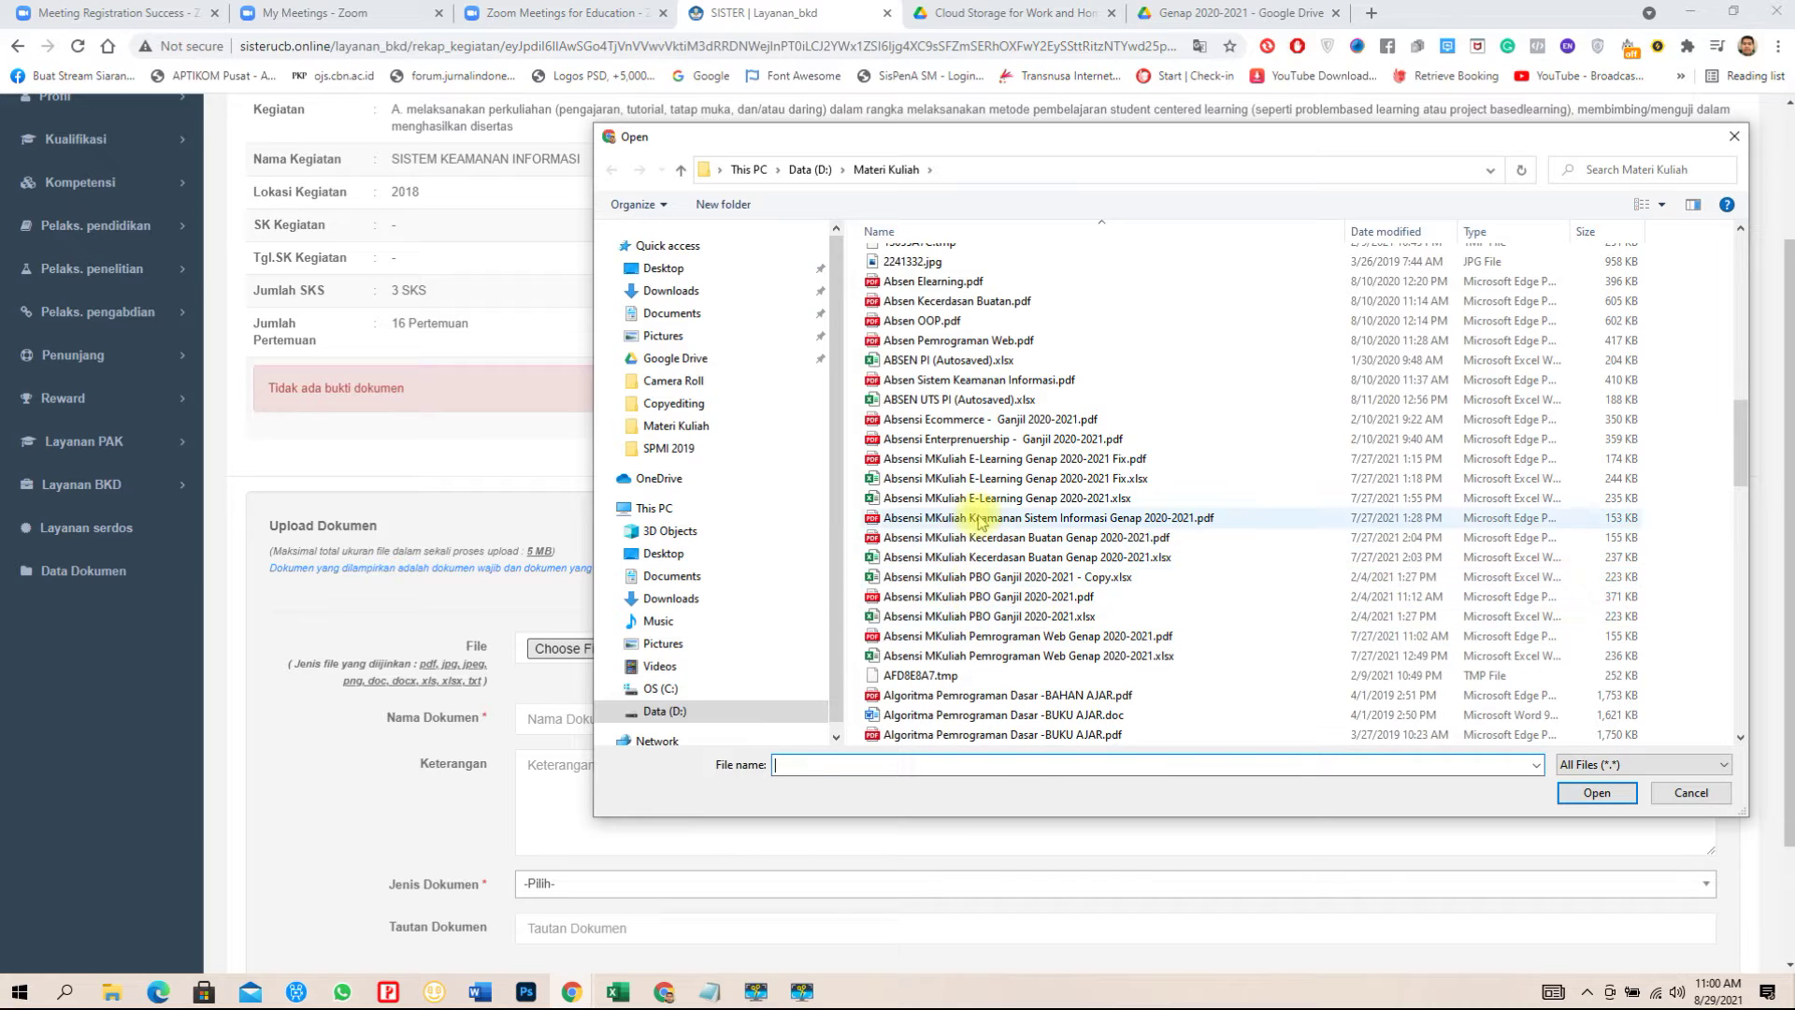
pyautogui.scroll(-1, 983, 636)
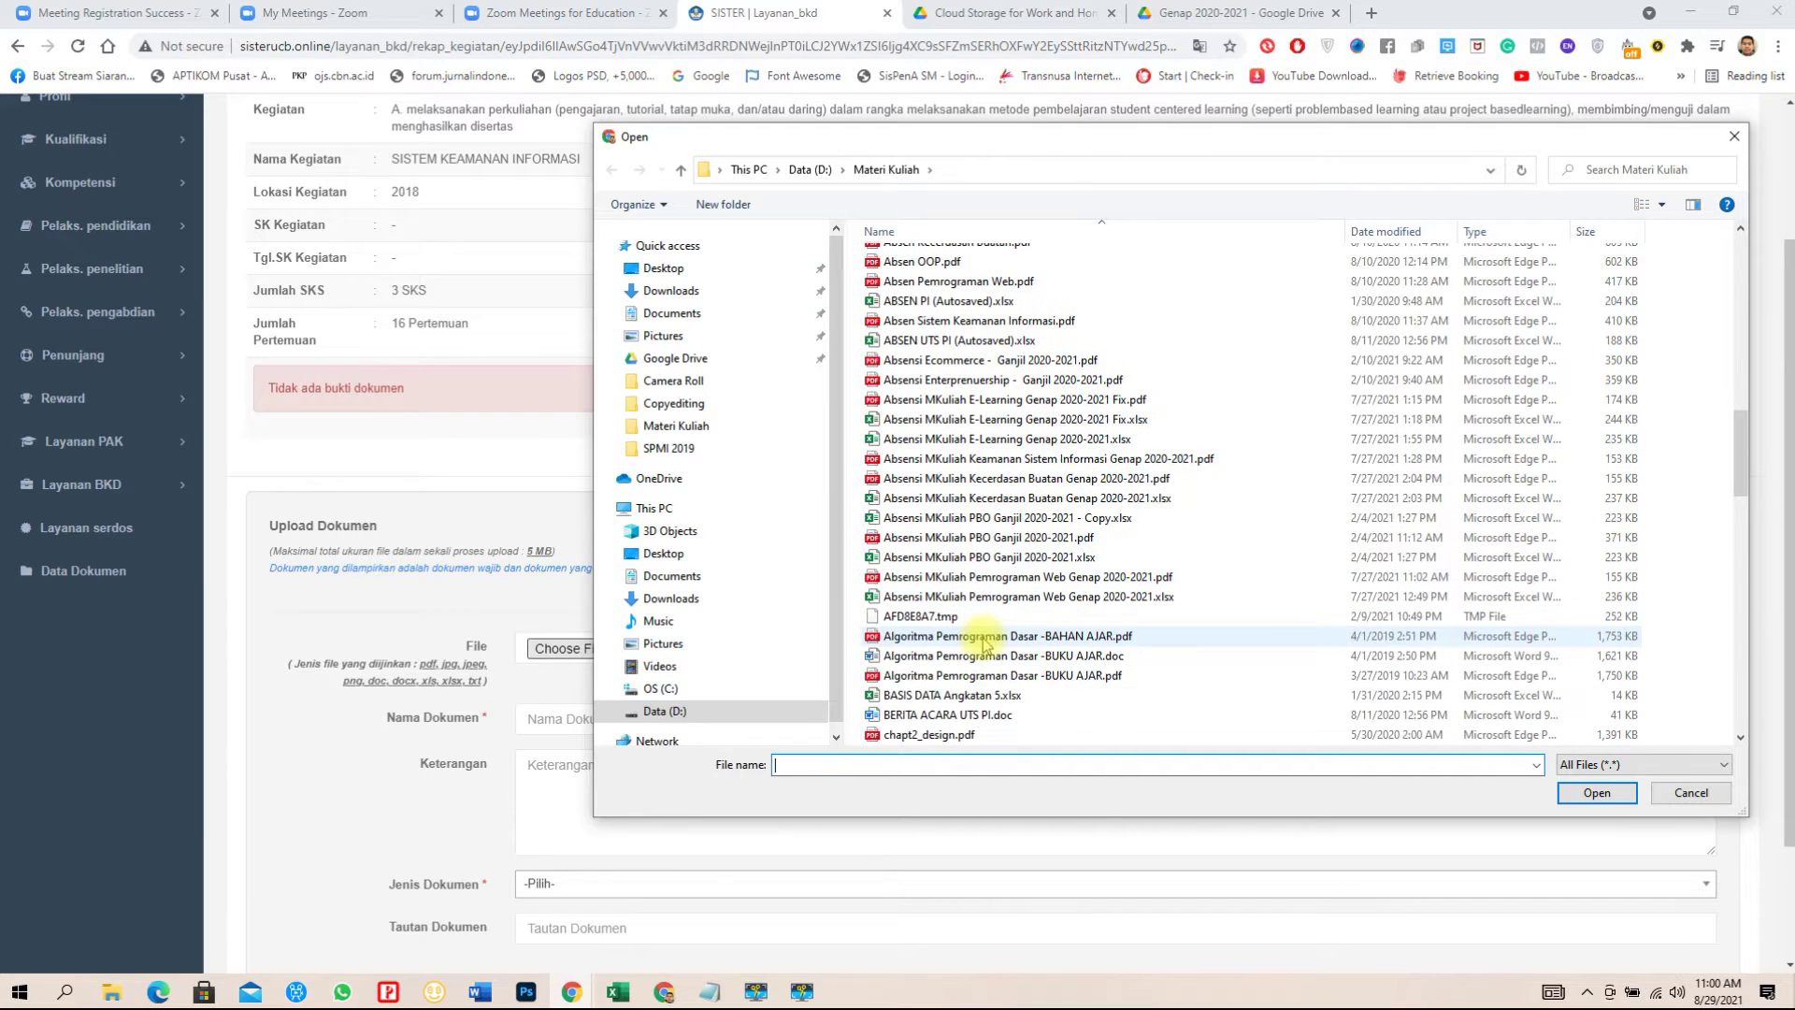
pyautogui.scroll(-1, 983, 644)
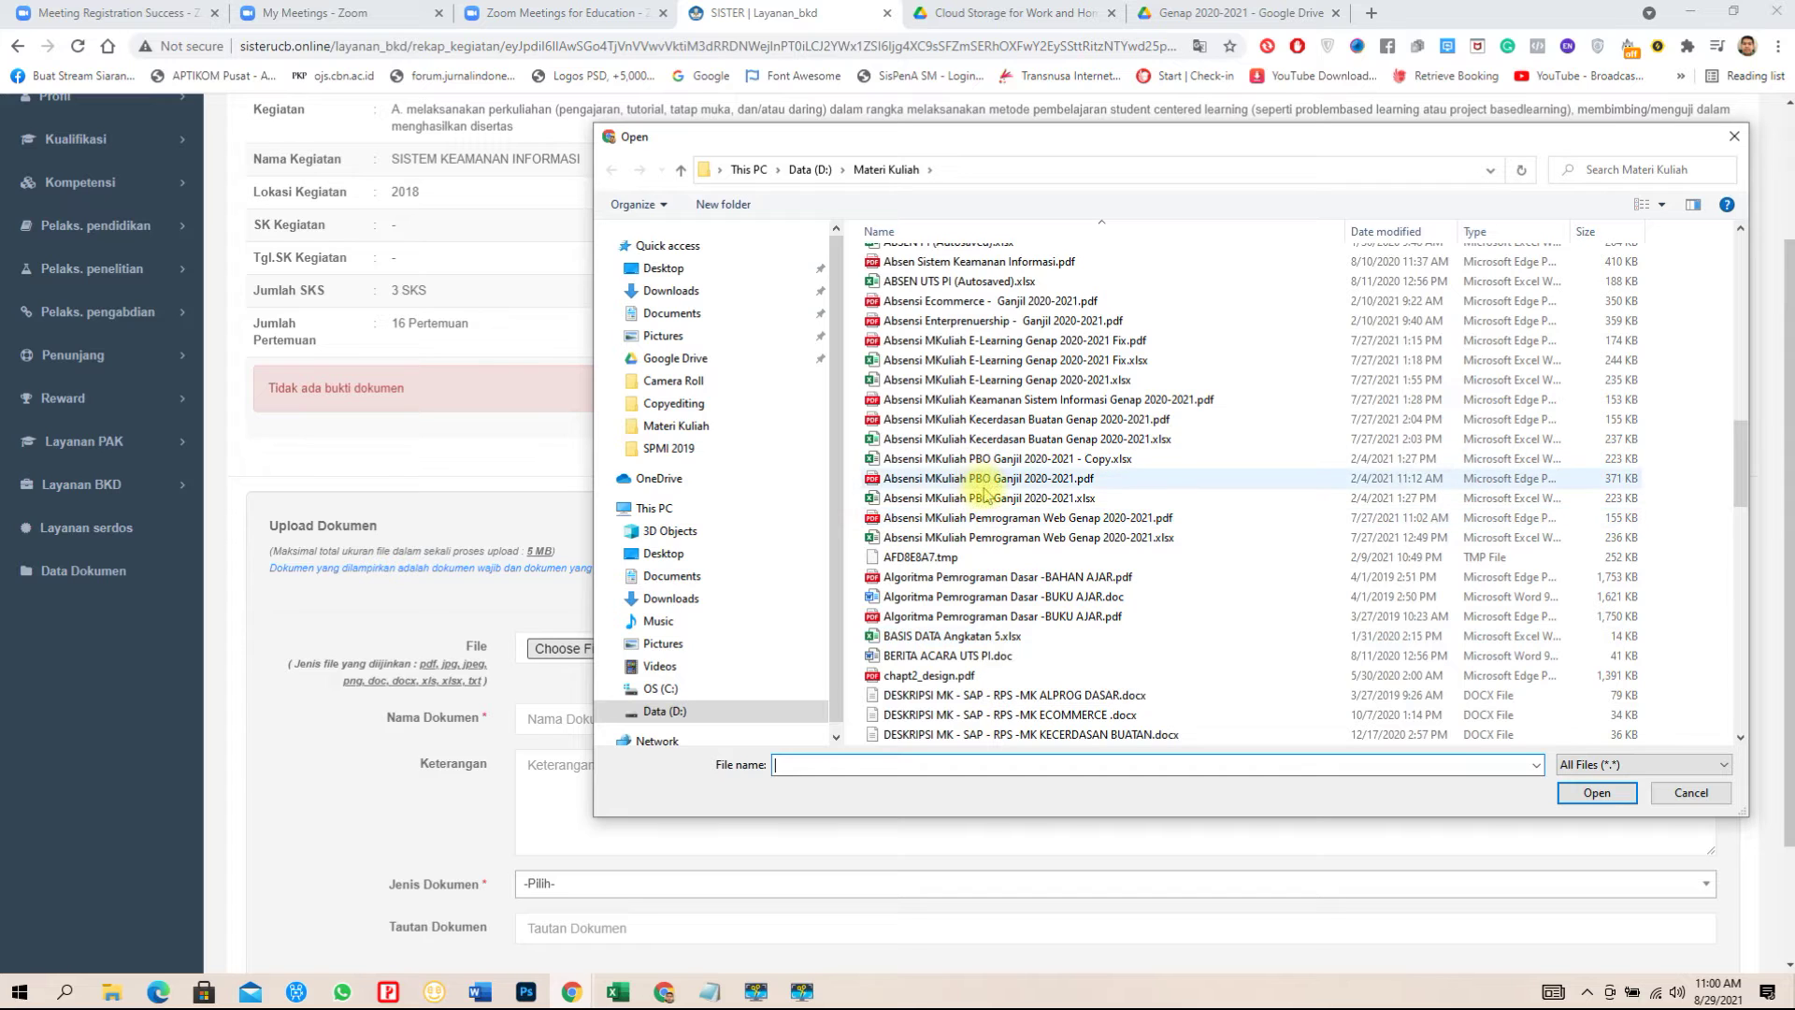
pyautogui.click(986, 400)
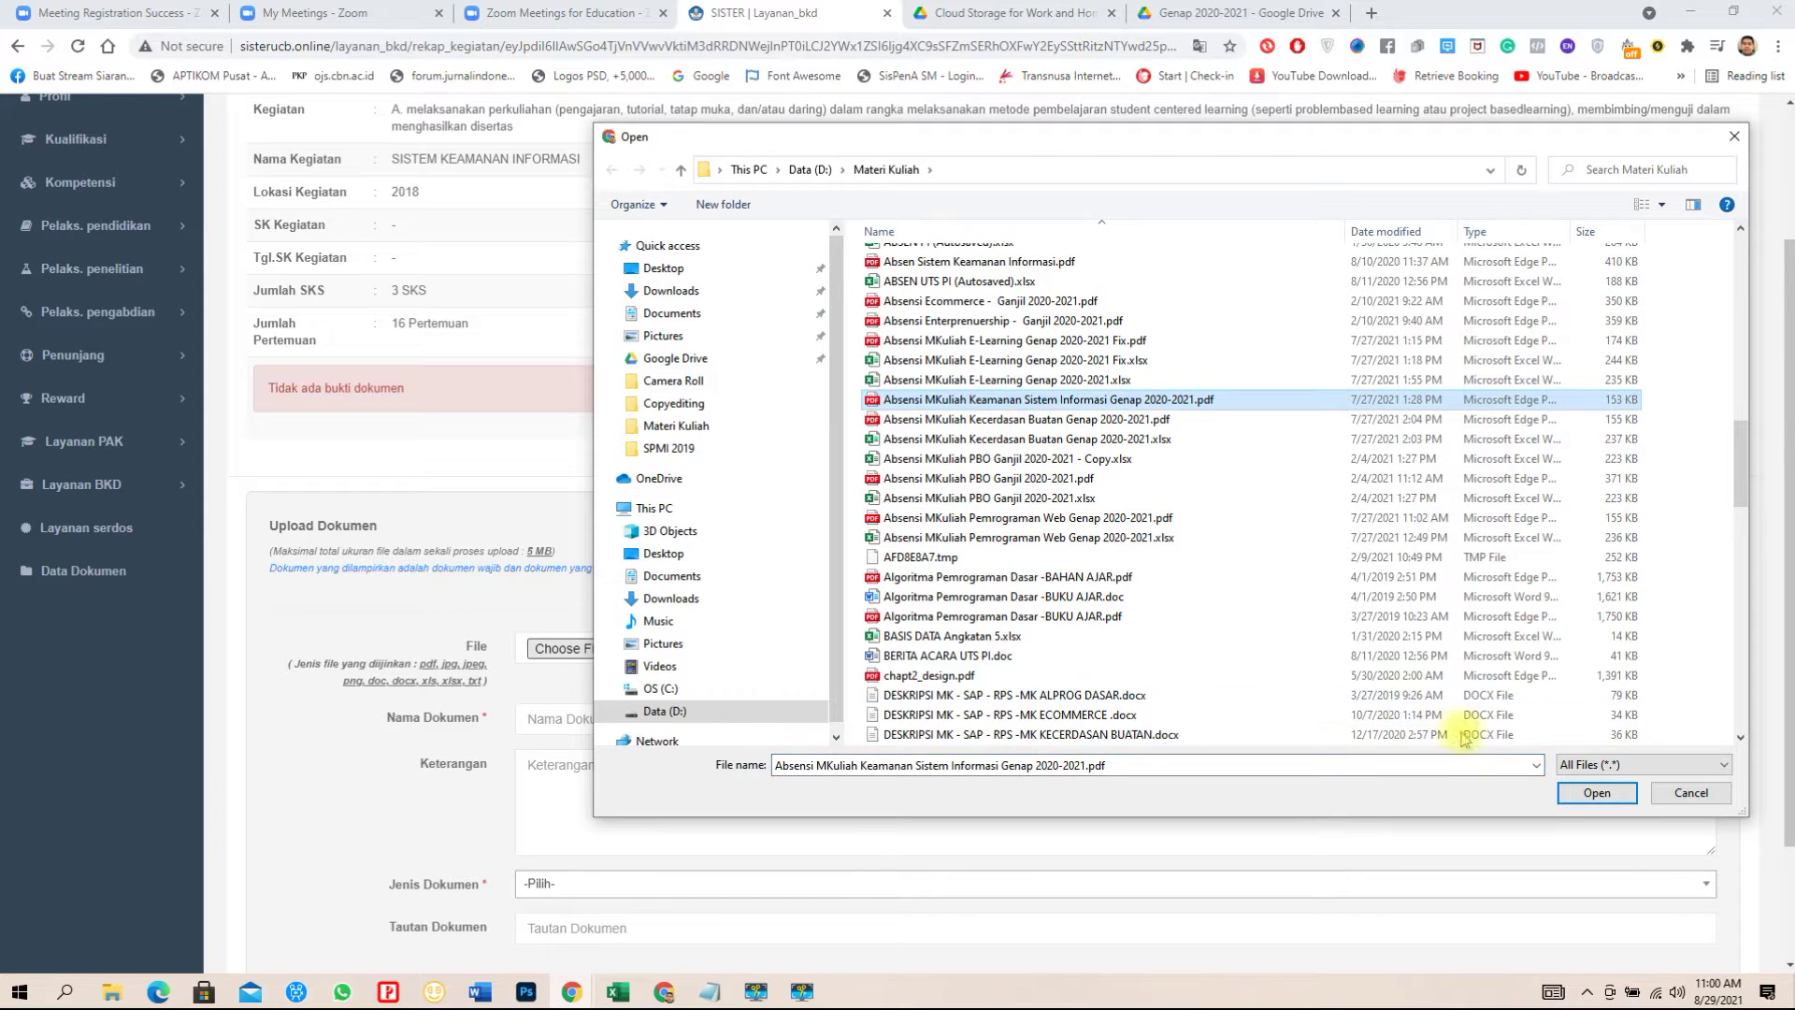
pyautogui.click(1595, 792)
# Name the document "Absensi SKI Genap20/21" and set its document type to Lainnya.
pyautogui.click(550, 717)
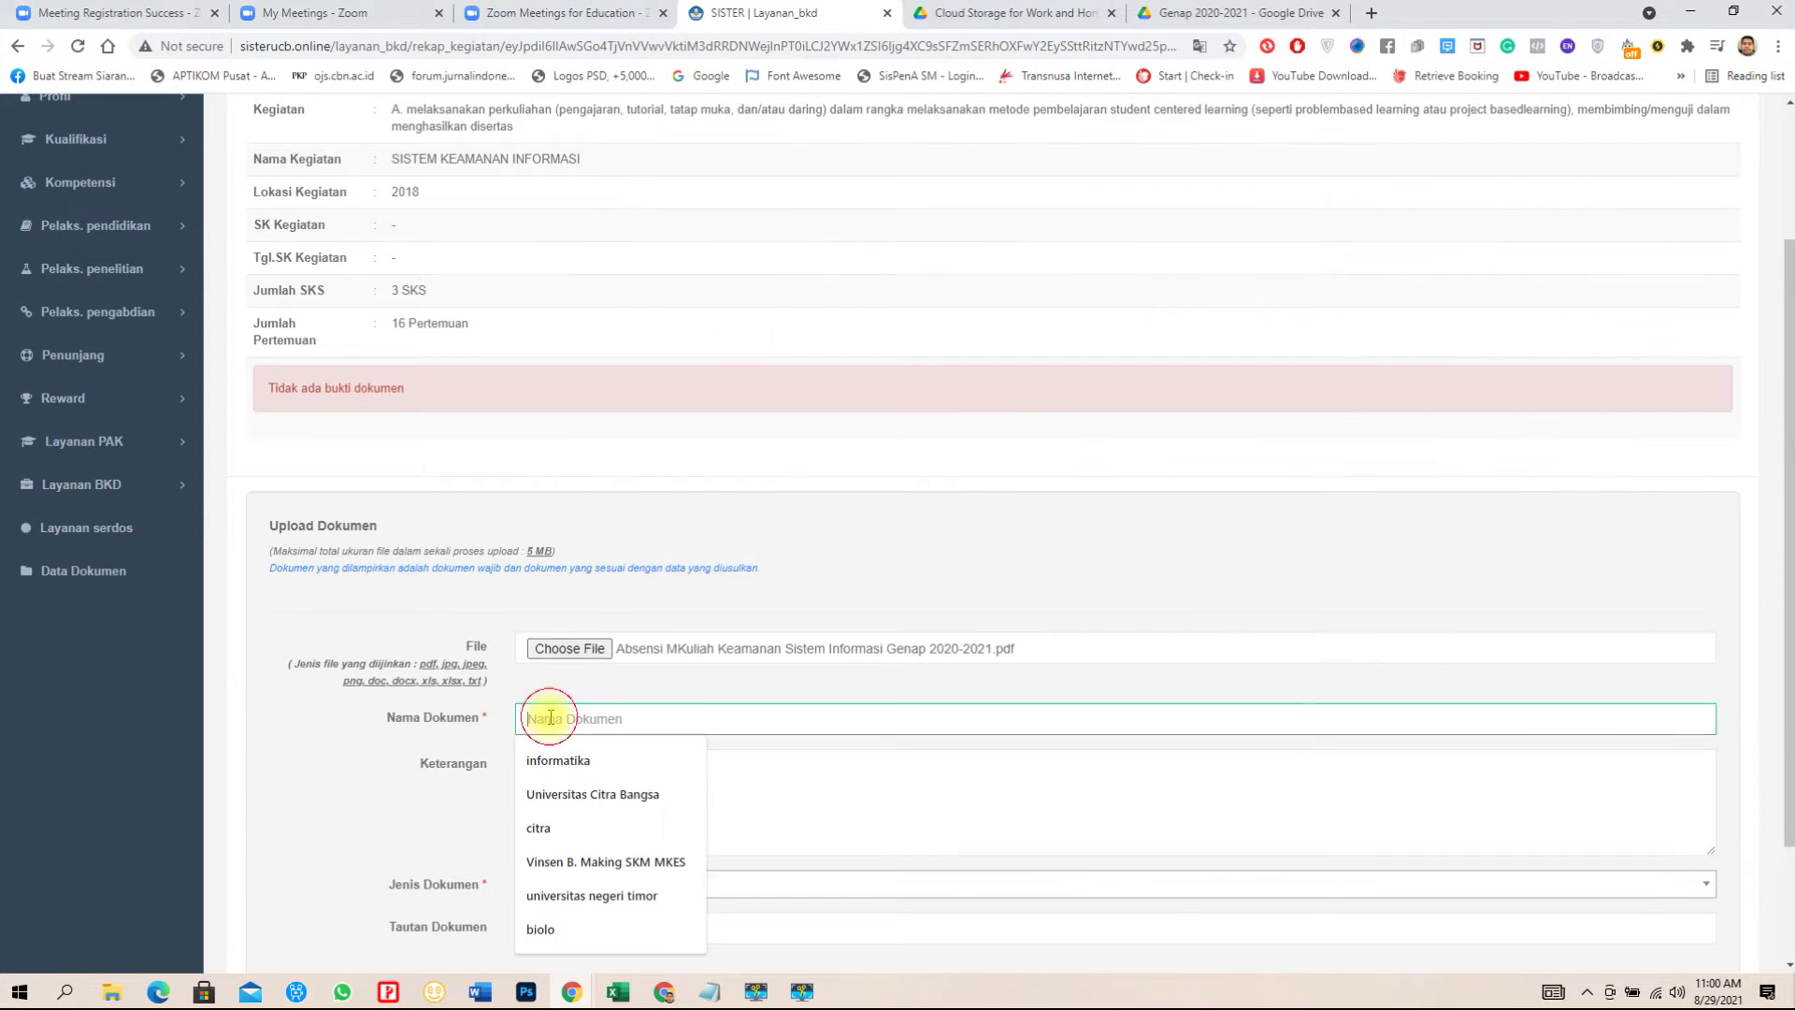
pyautogui.write('Absensi Elearning Genap20/21')
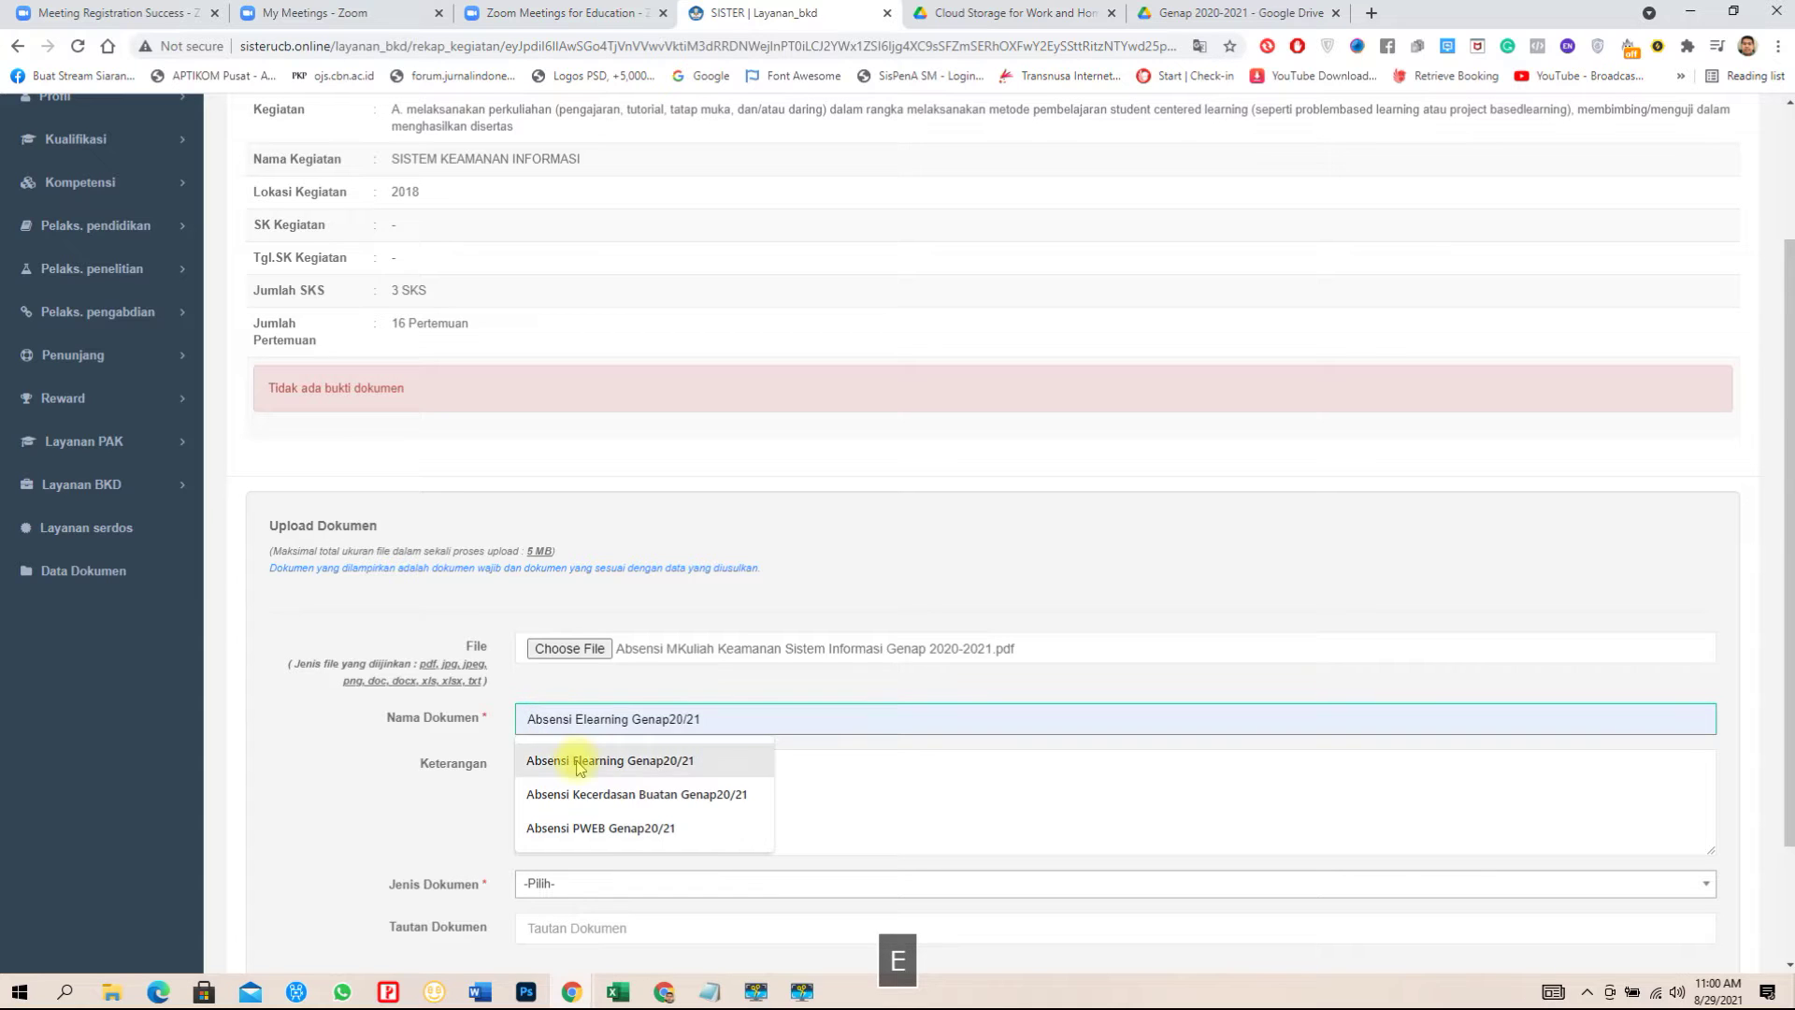
pyautogui.click(582, 760)
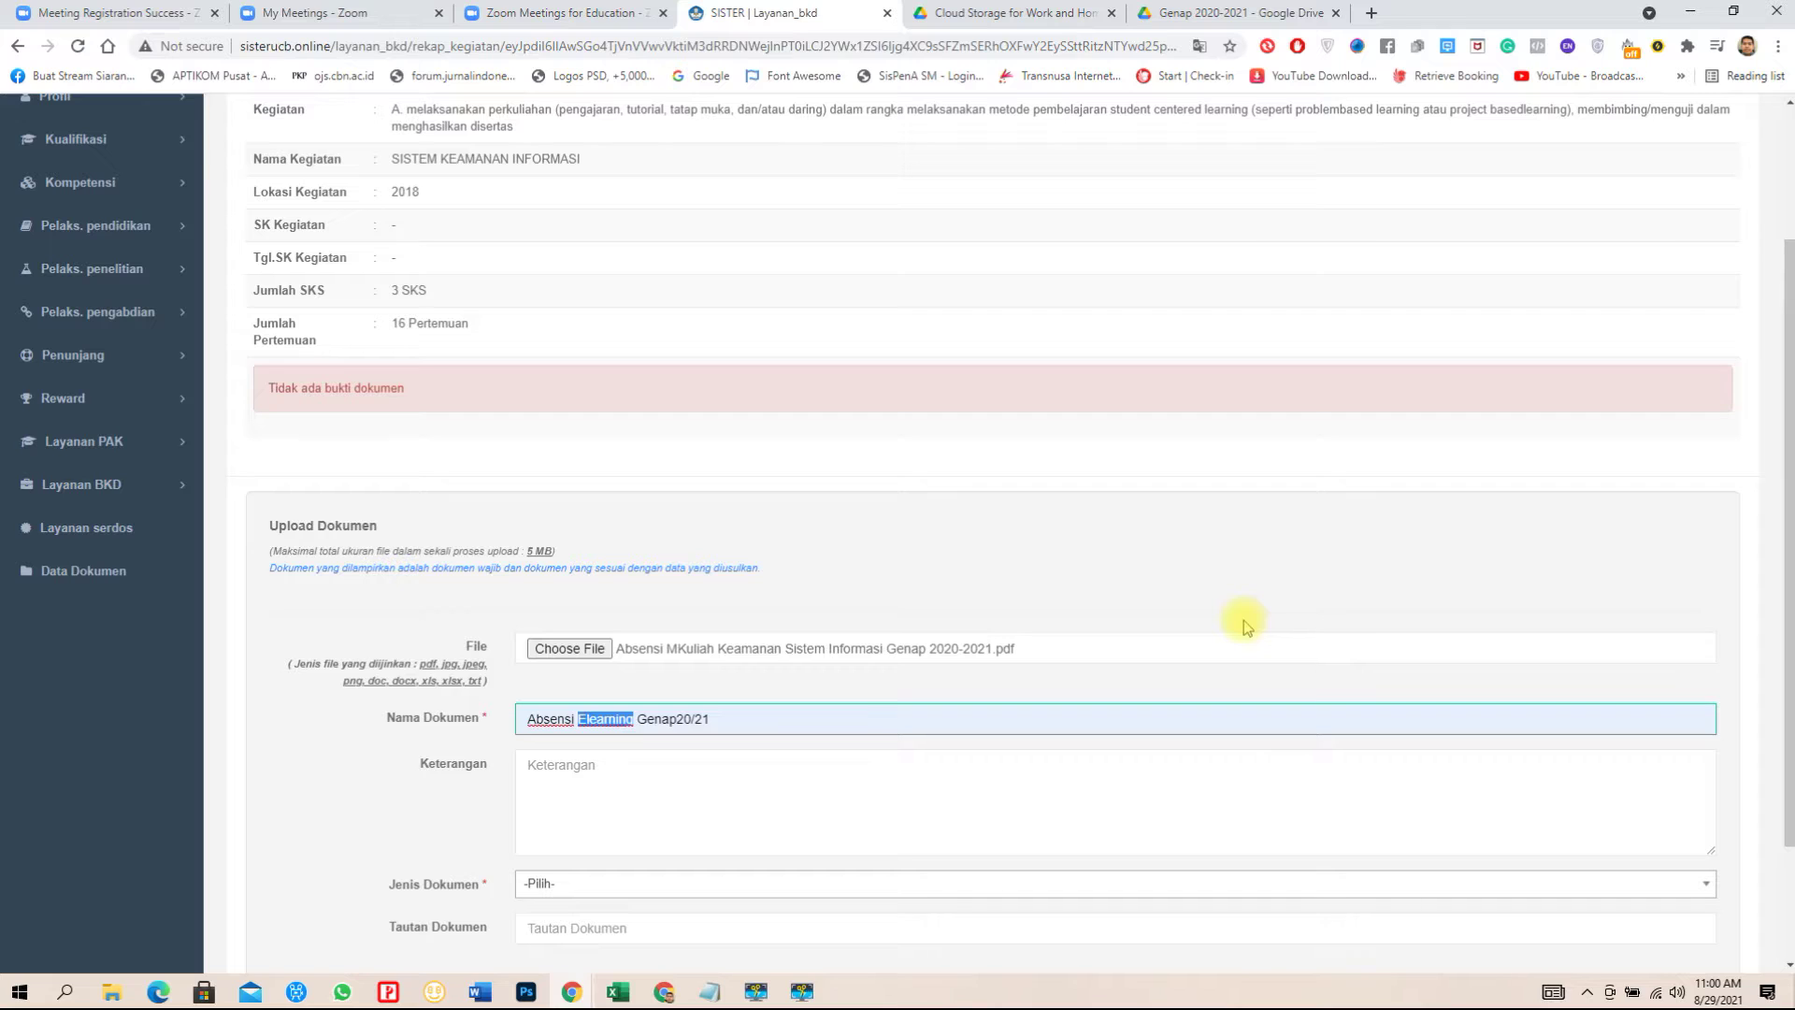
pyautogui.write('SKI')
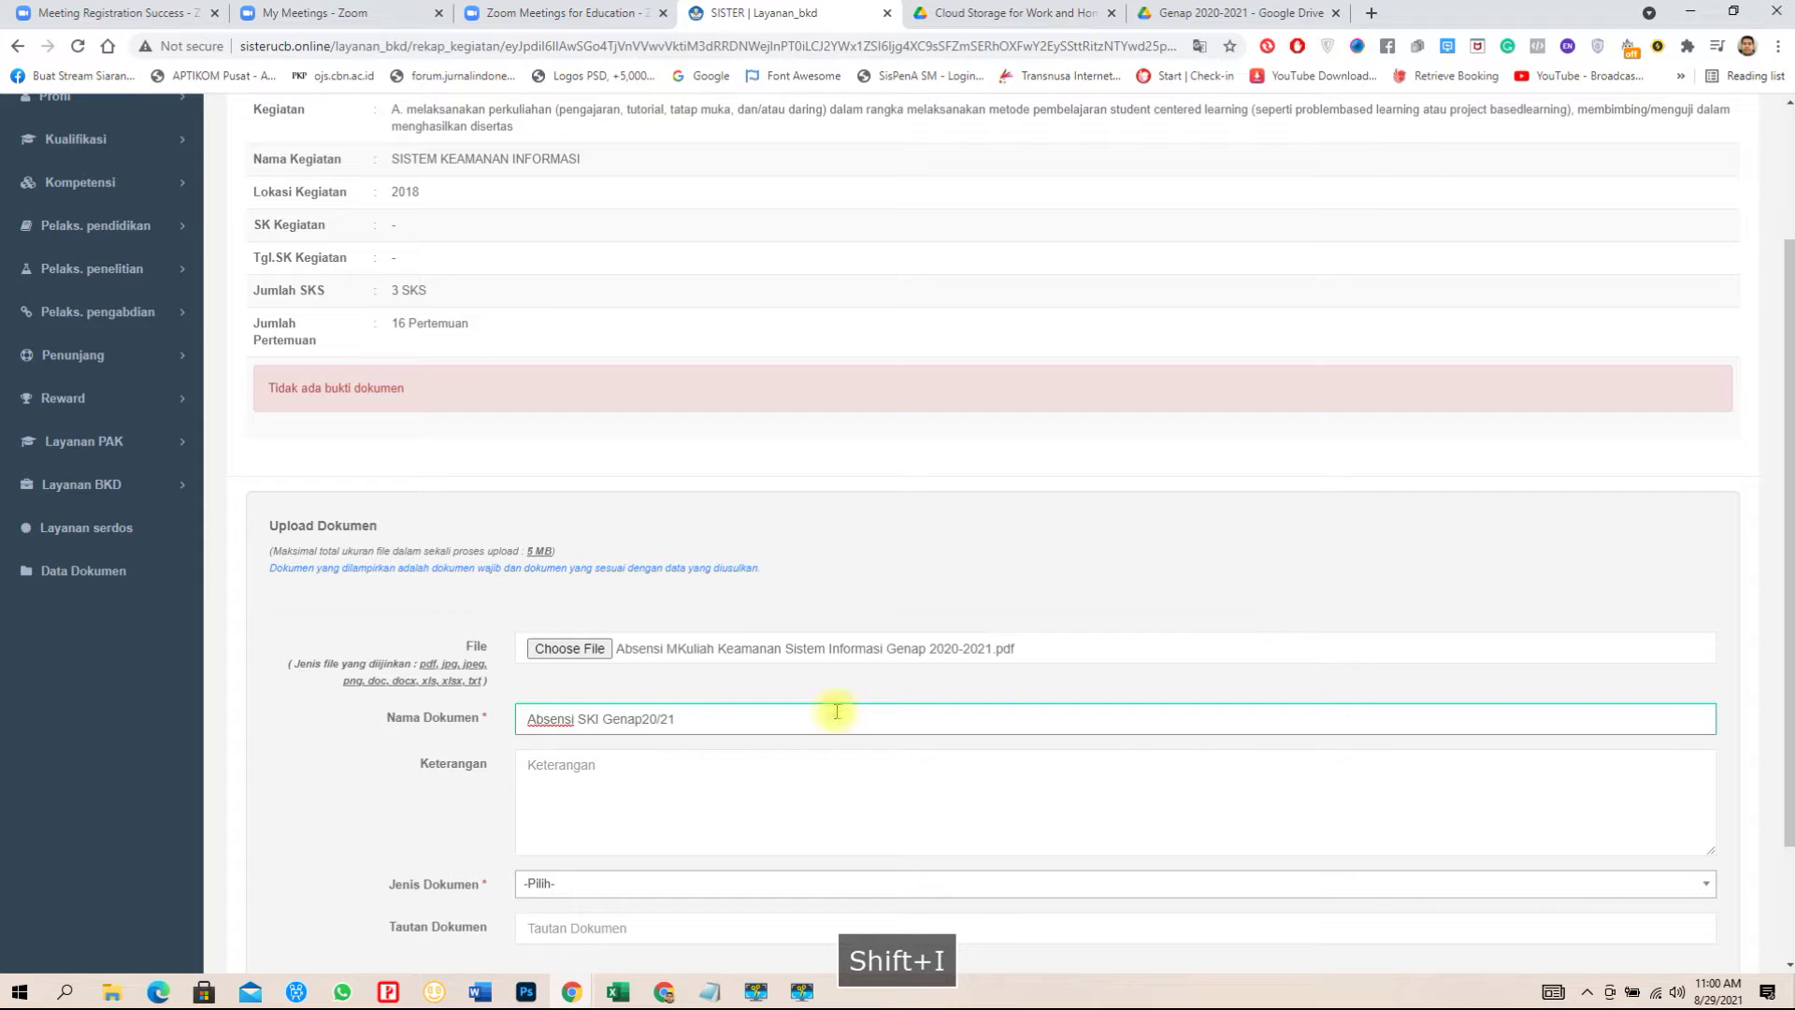
pyautogui.click(596, 890)
pyautogui.write('lain')
pyautogui.press('Return')
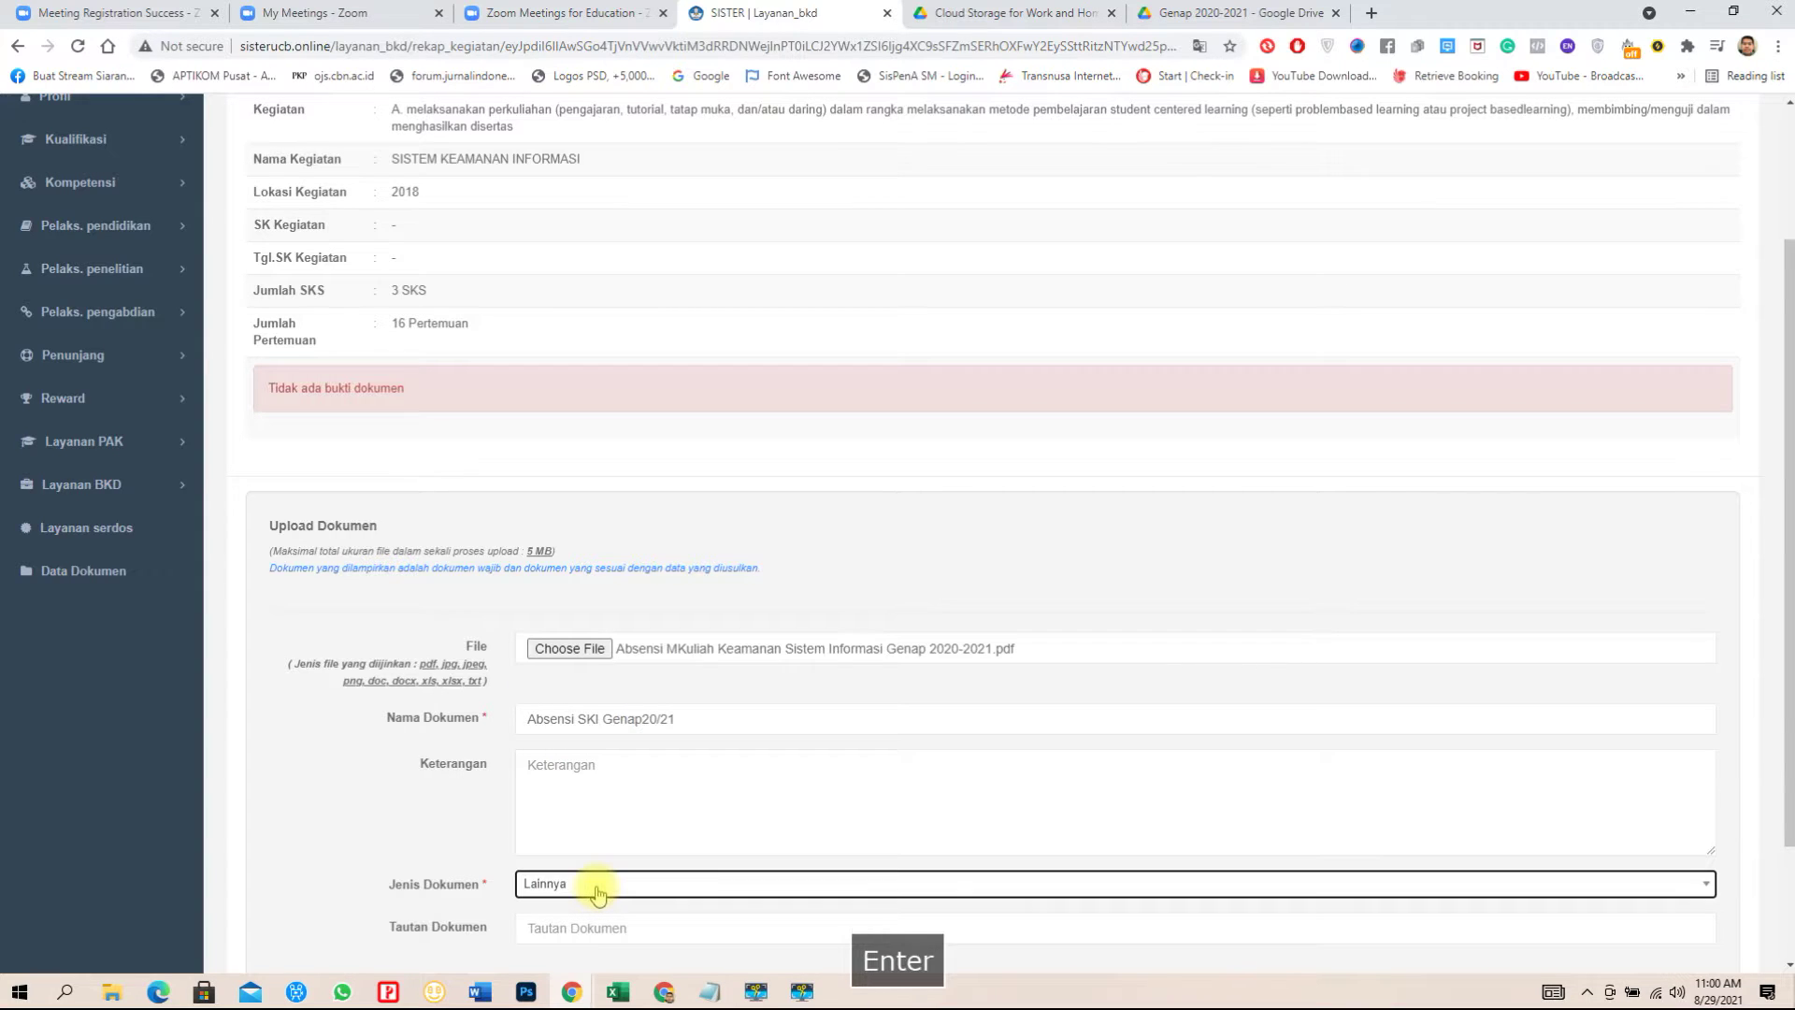
# Try to save the document with the Tautan Dokumen field left empty.
pyautogui.scroll(-2, 607, 869)
pyautogui.click(555, 772)
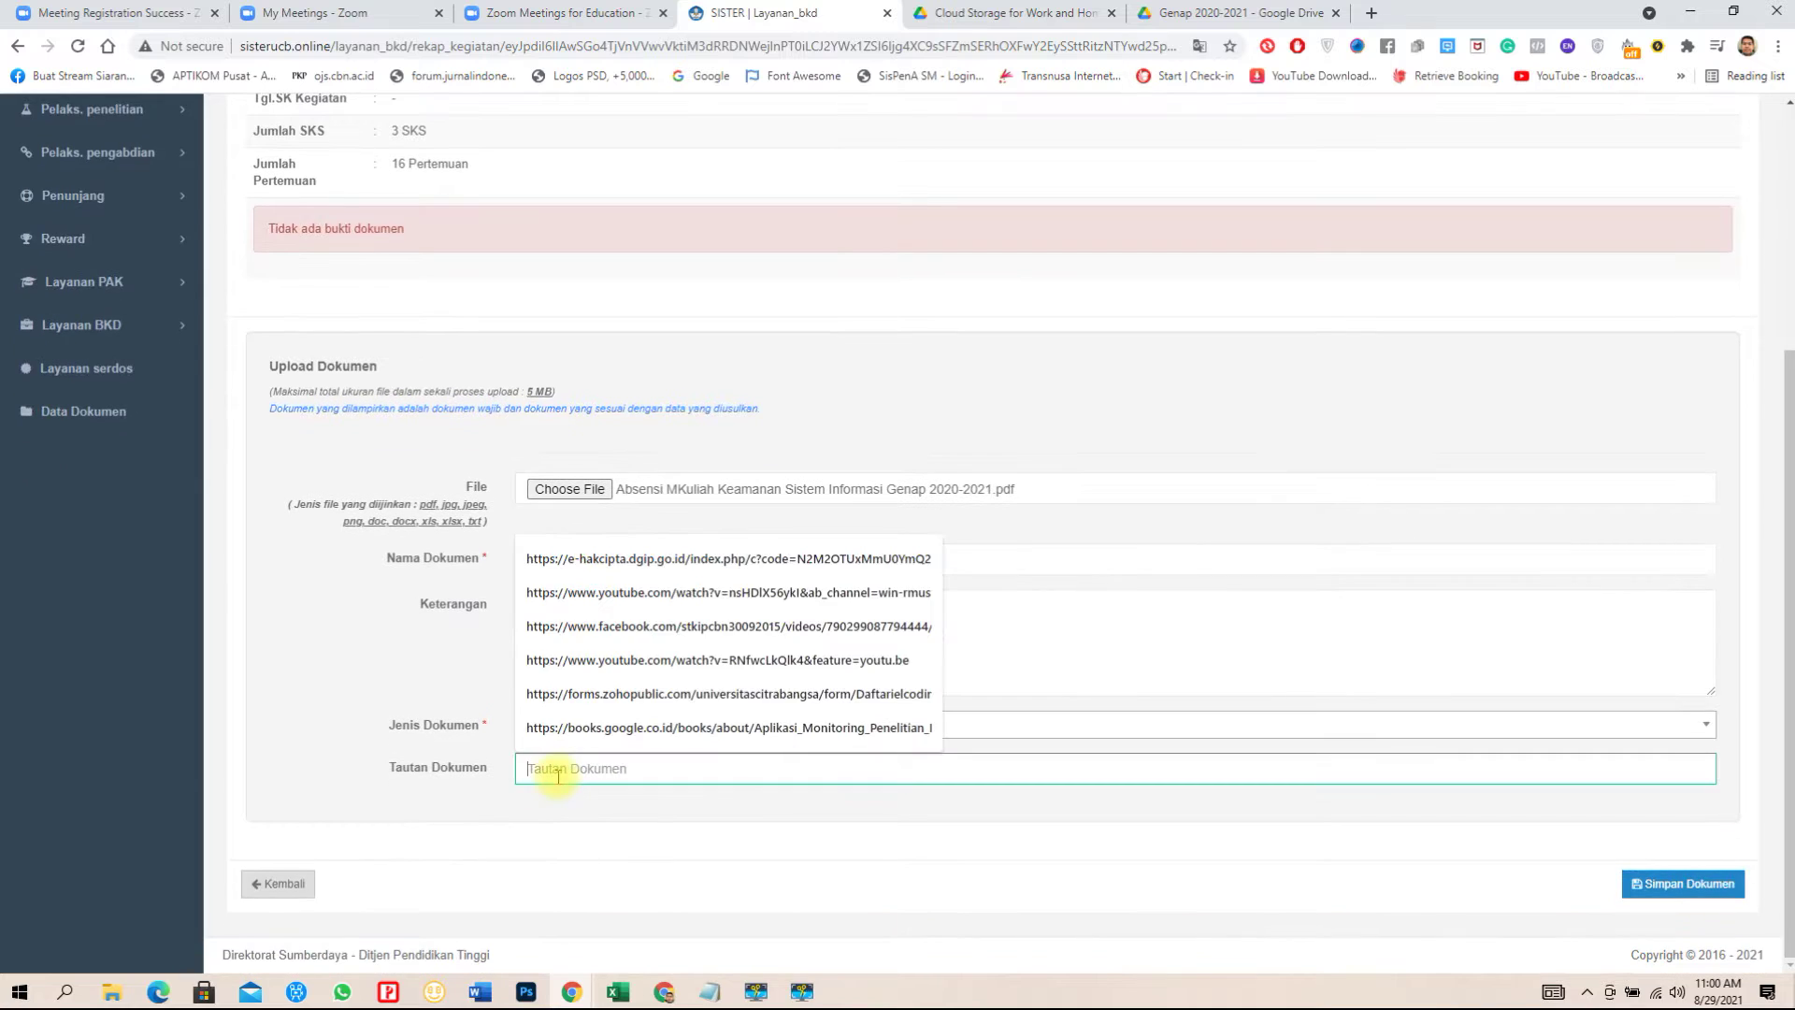
pyautogui.click(617, 835)
pyautogui.click(1696, 881)
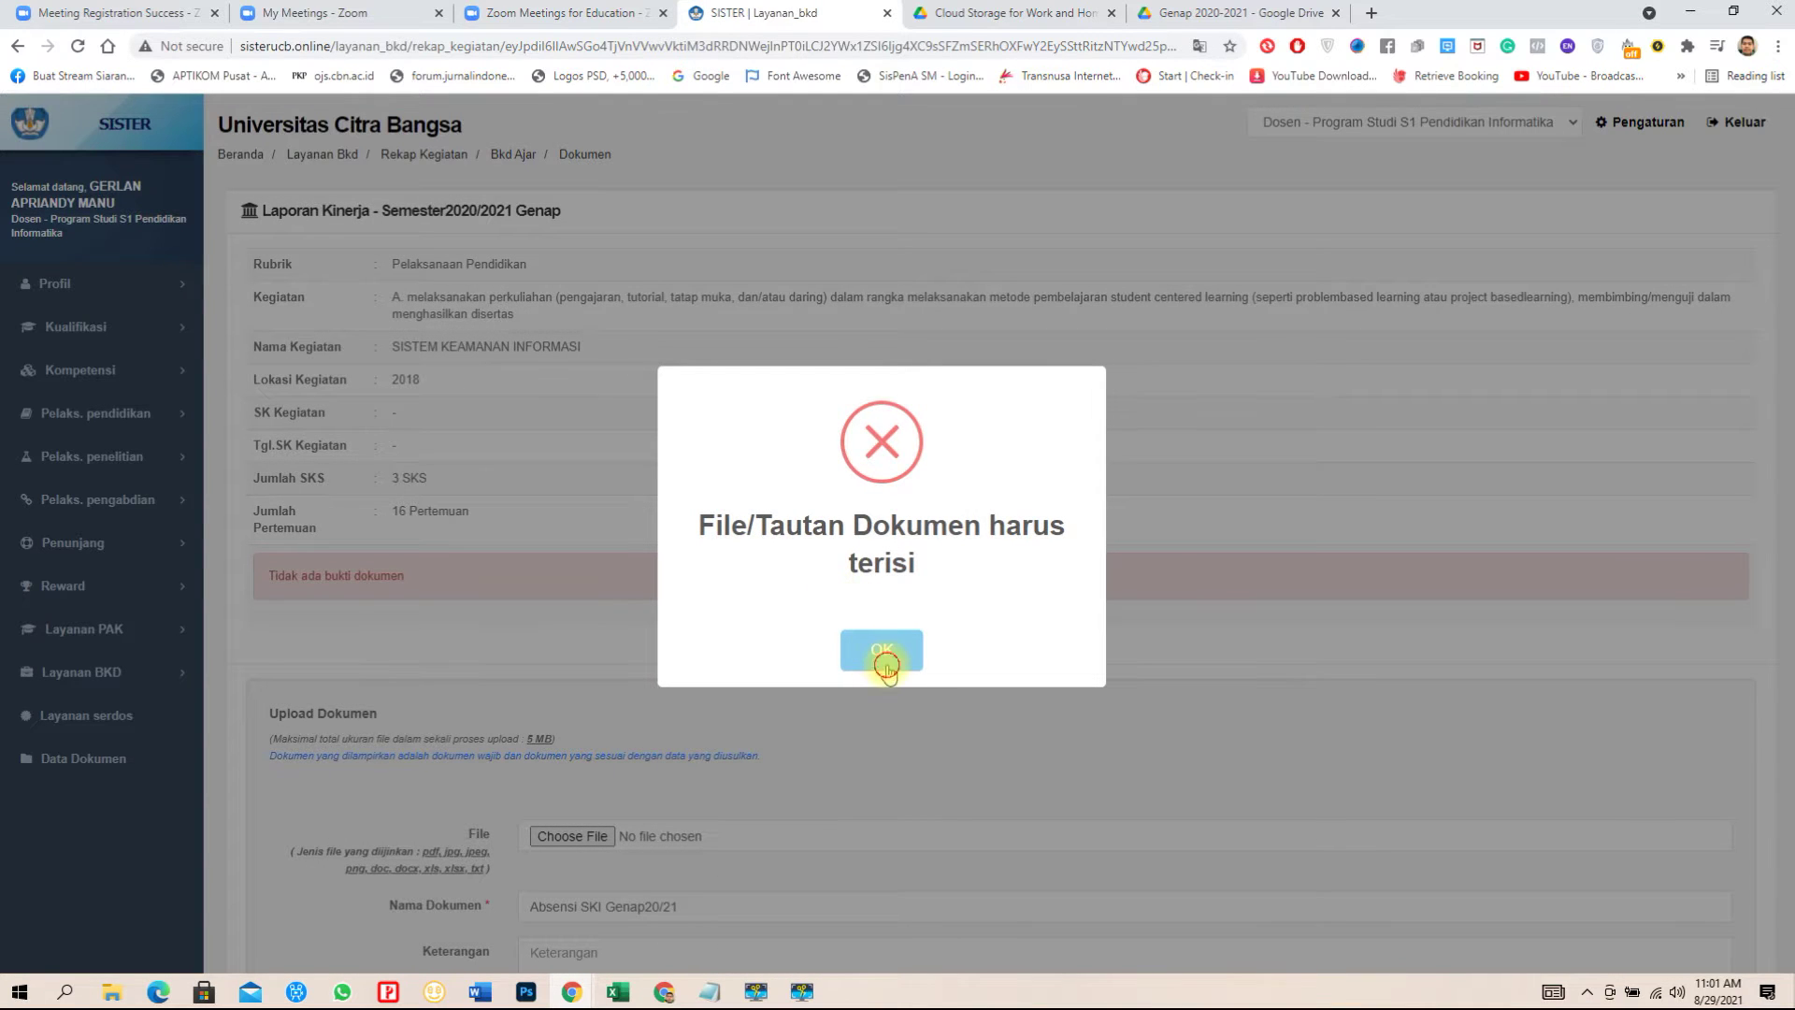
pyautogui.click(884, 663)
# Attach "Absensi MKuliah Keamanan Sistem Informasi Genap 2020-2021.pdf" to the upload form again.
pyautogui.scroll(-2, 748, 691)
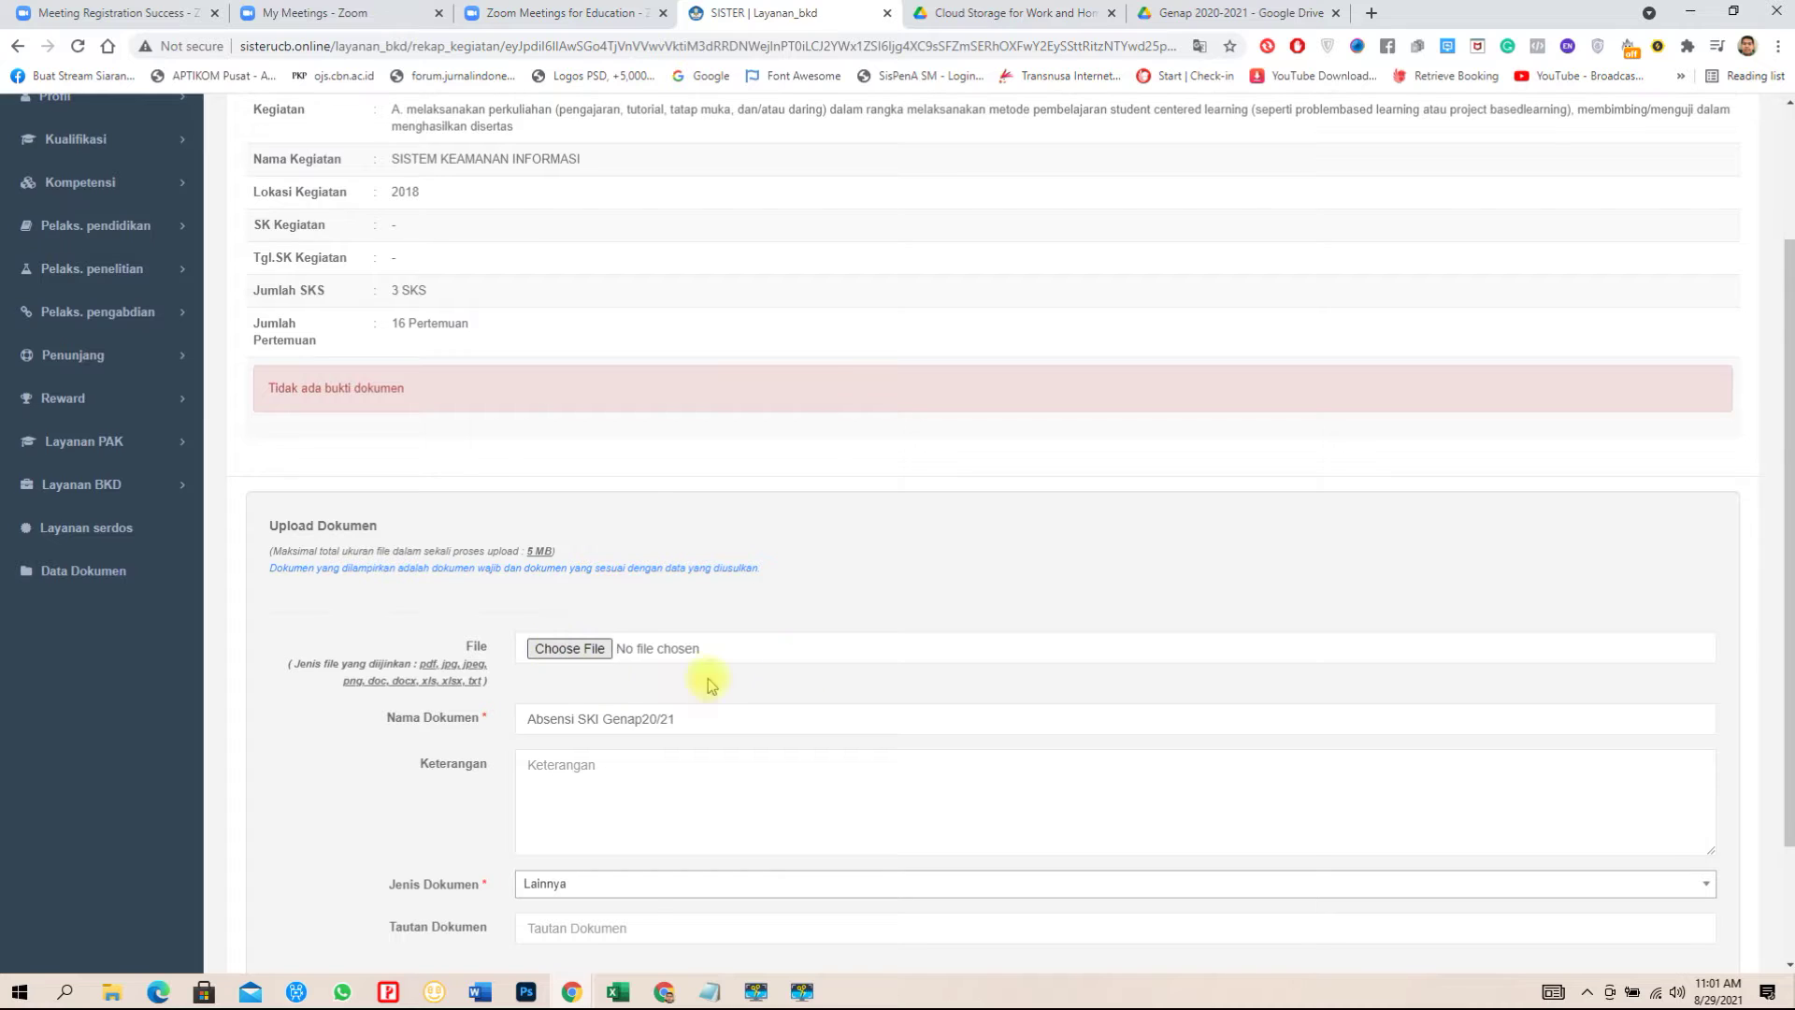
pyautogui.click(715, 654)
pyautogui.scroll(-10, 934, 645)
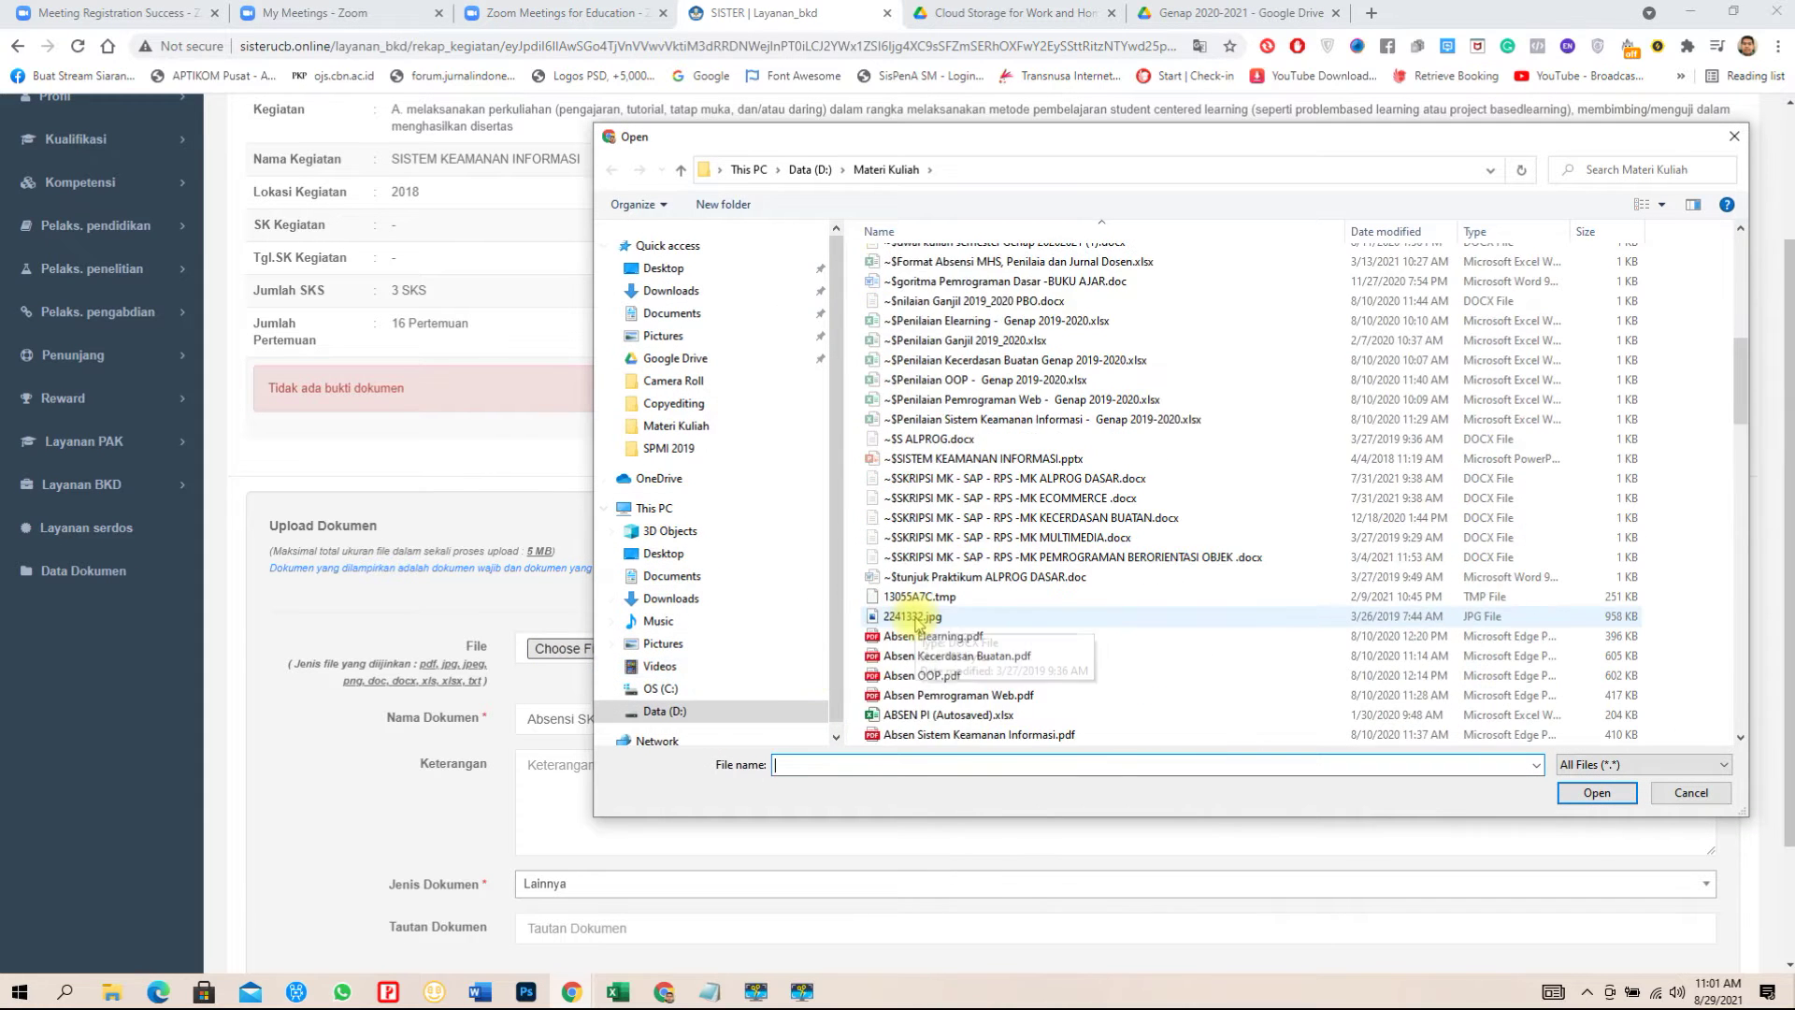
pyautogui.scroll(-5, 916, 623)
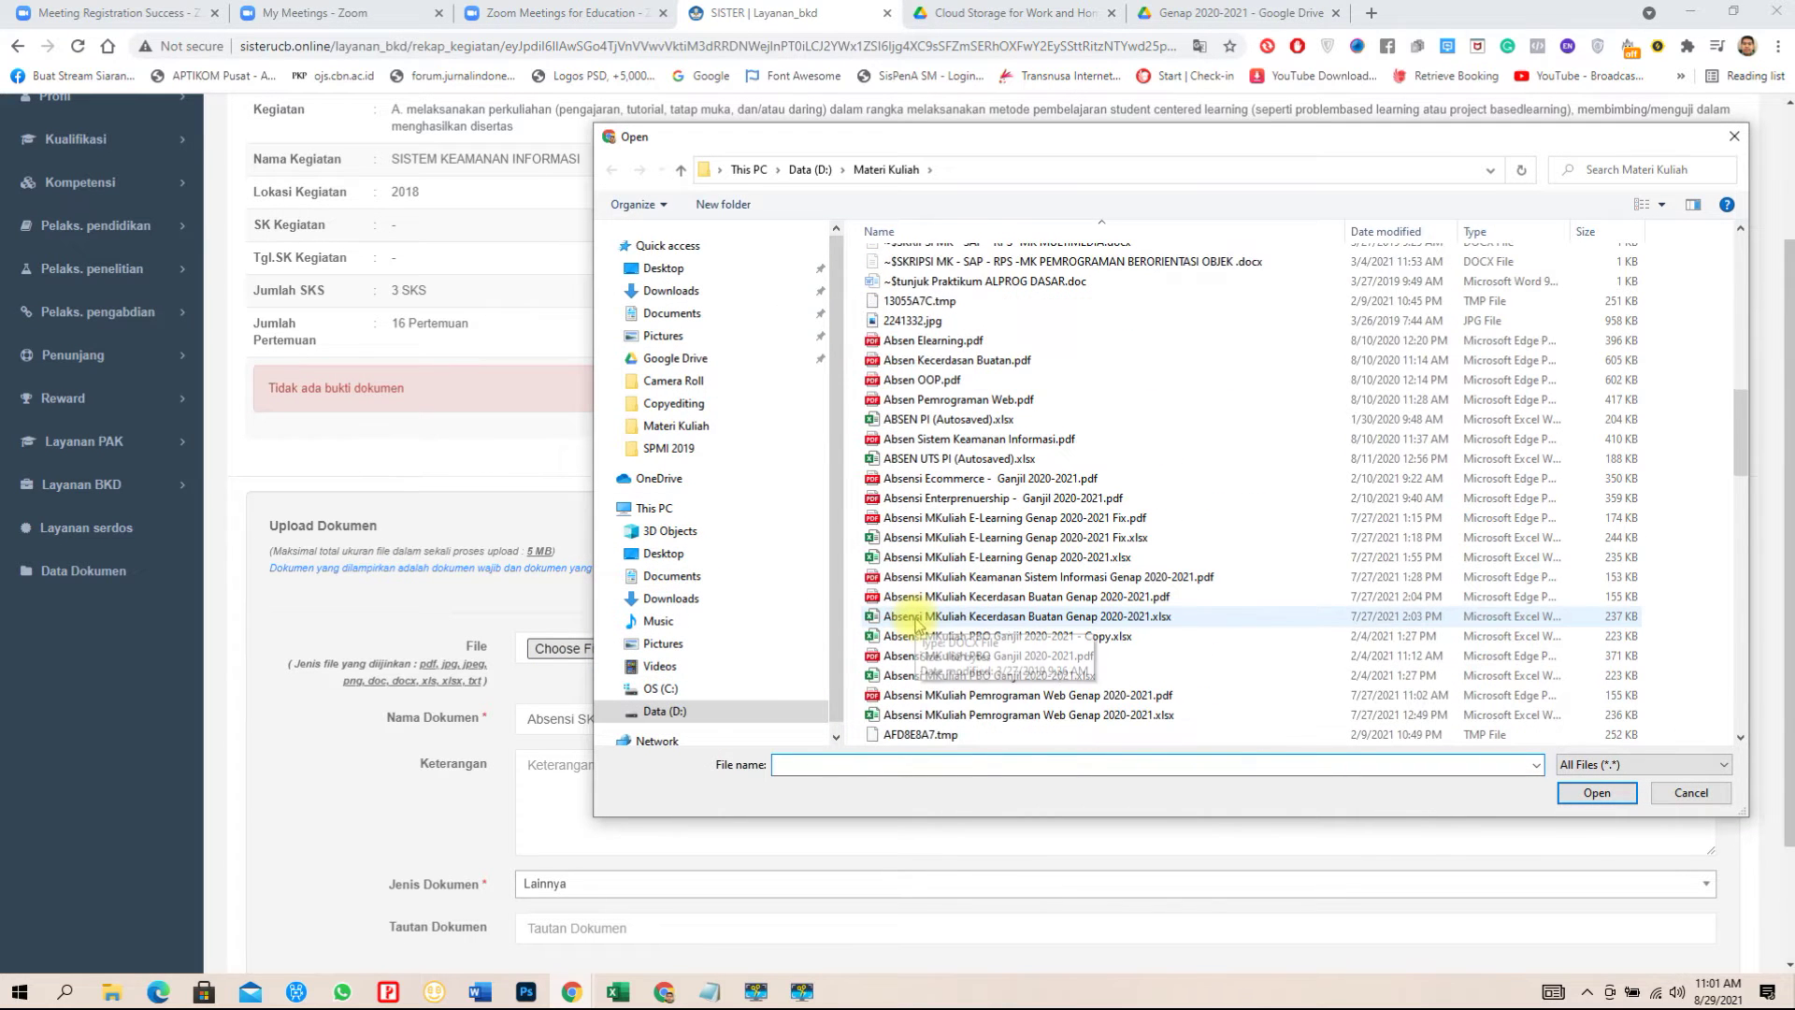
pyautogui.doubleClick(1031, 584)
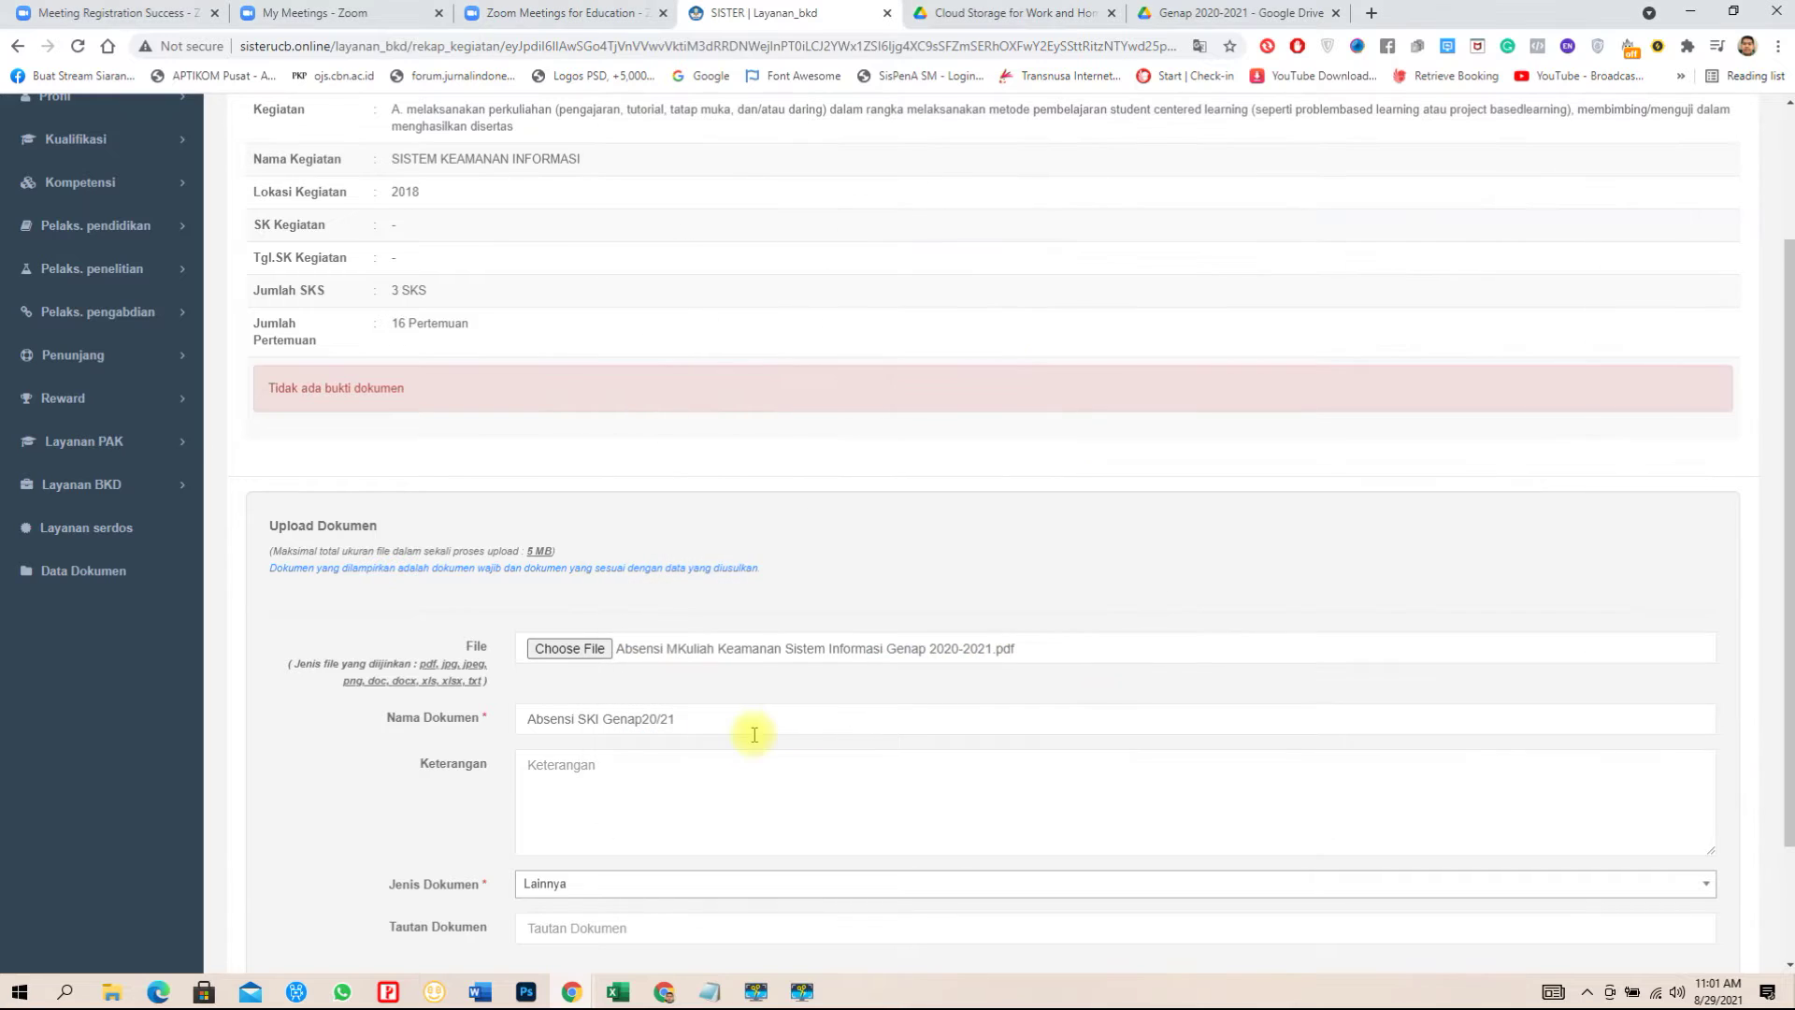
pyautogui.scroll(-1, 748, 743)
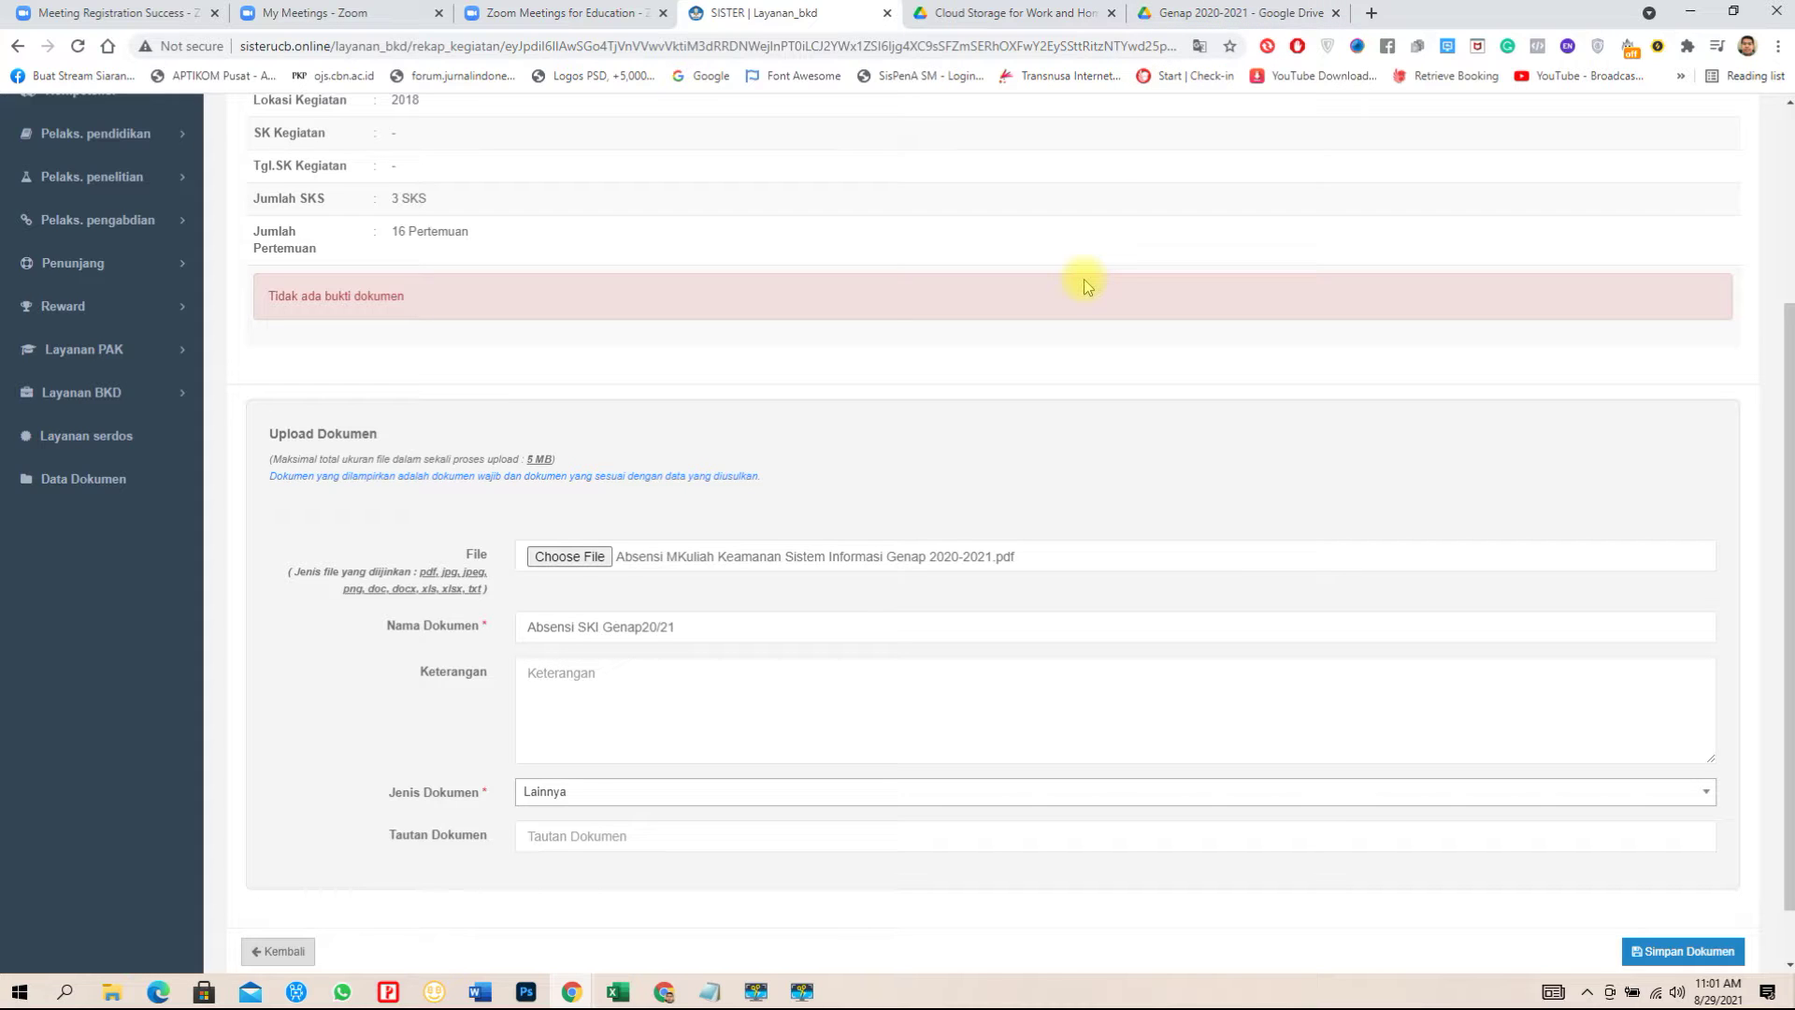
# Switch to Google Drive, dismiss the open link-sharing dialog and go up to the FKIP folder.
pyautogui.click(1224, 13)
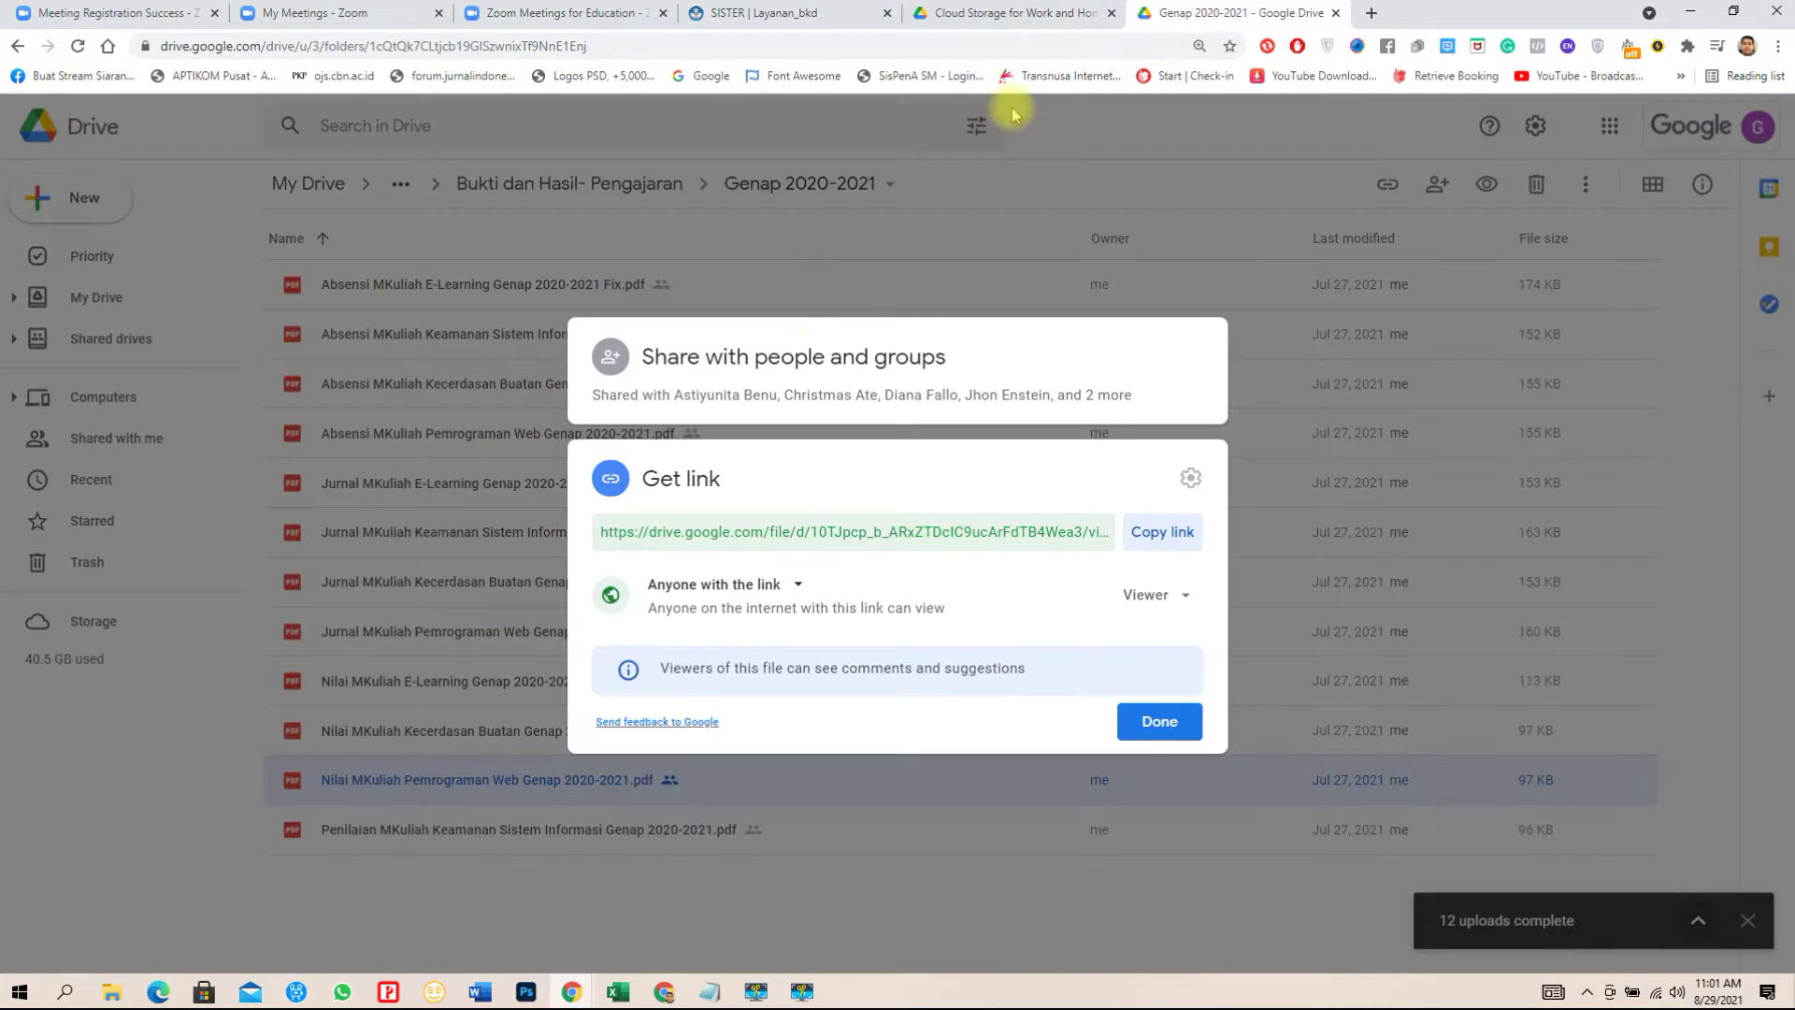
pyautogui.click(965, 265)
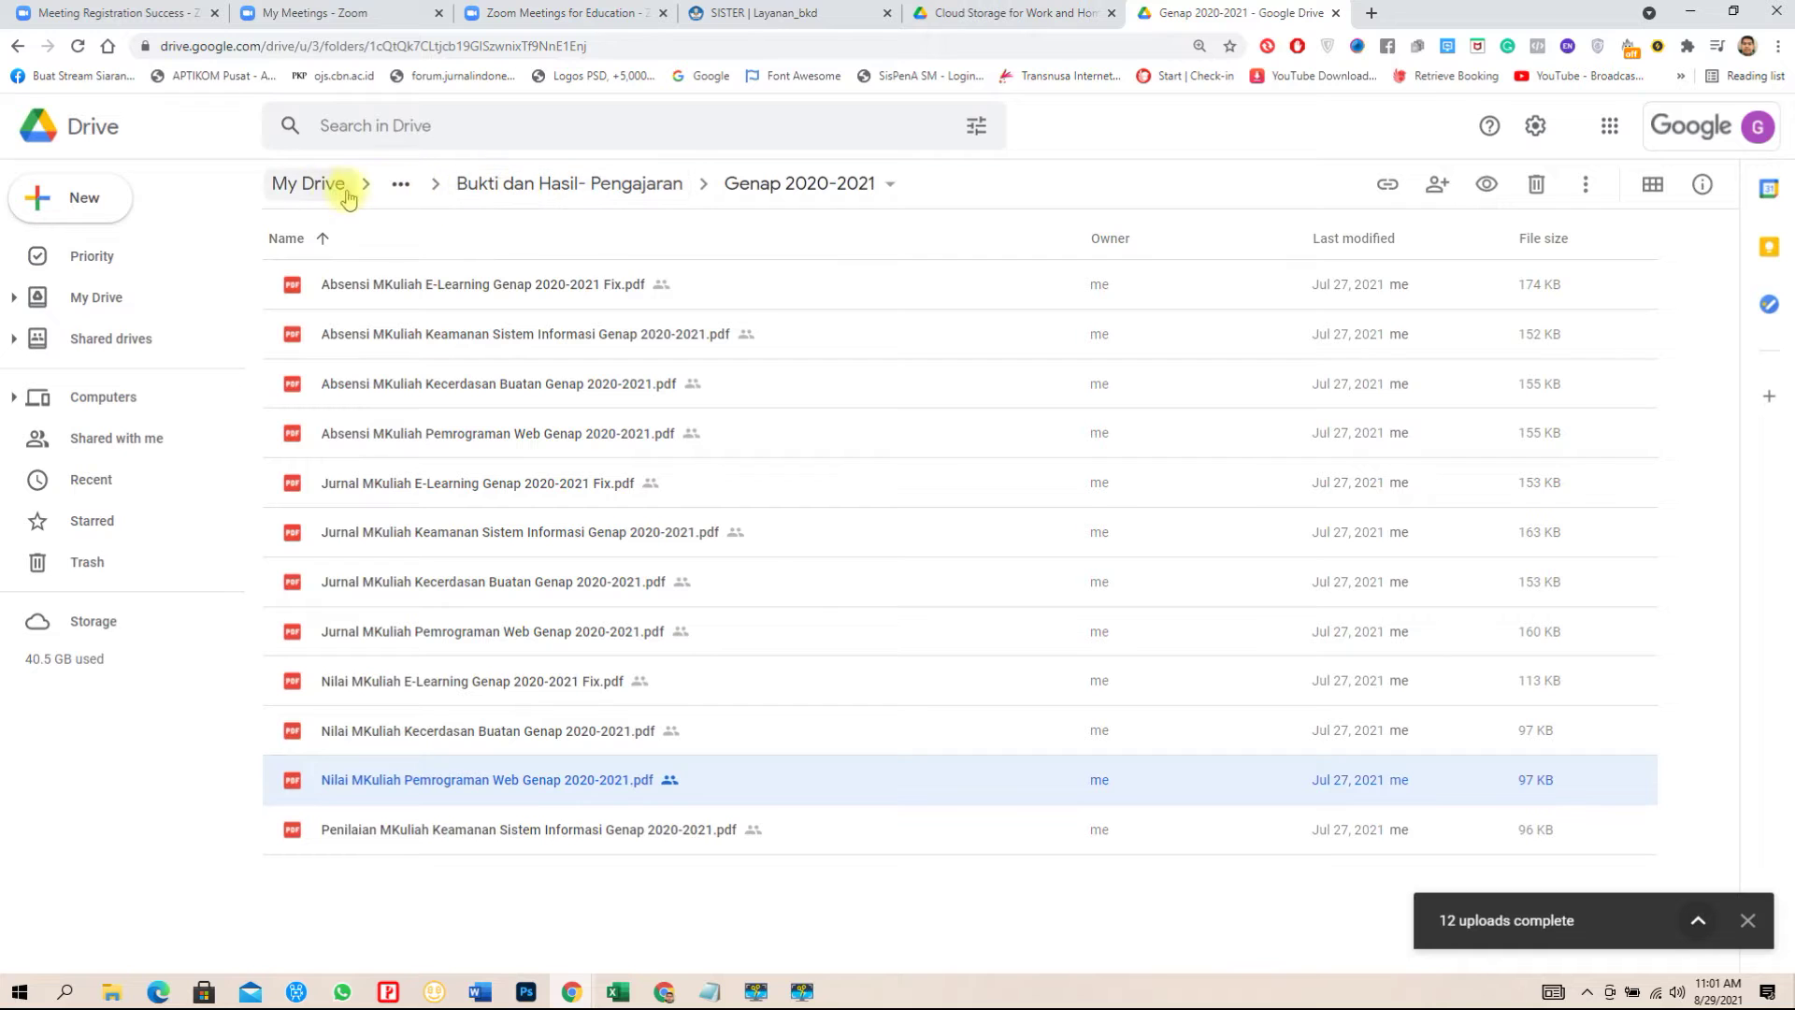
pyautogui.click(401, 185)
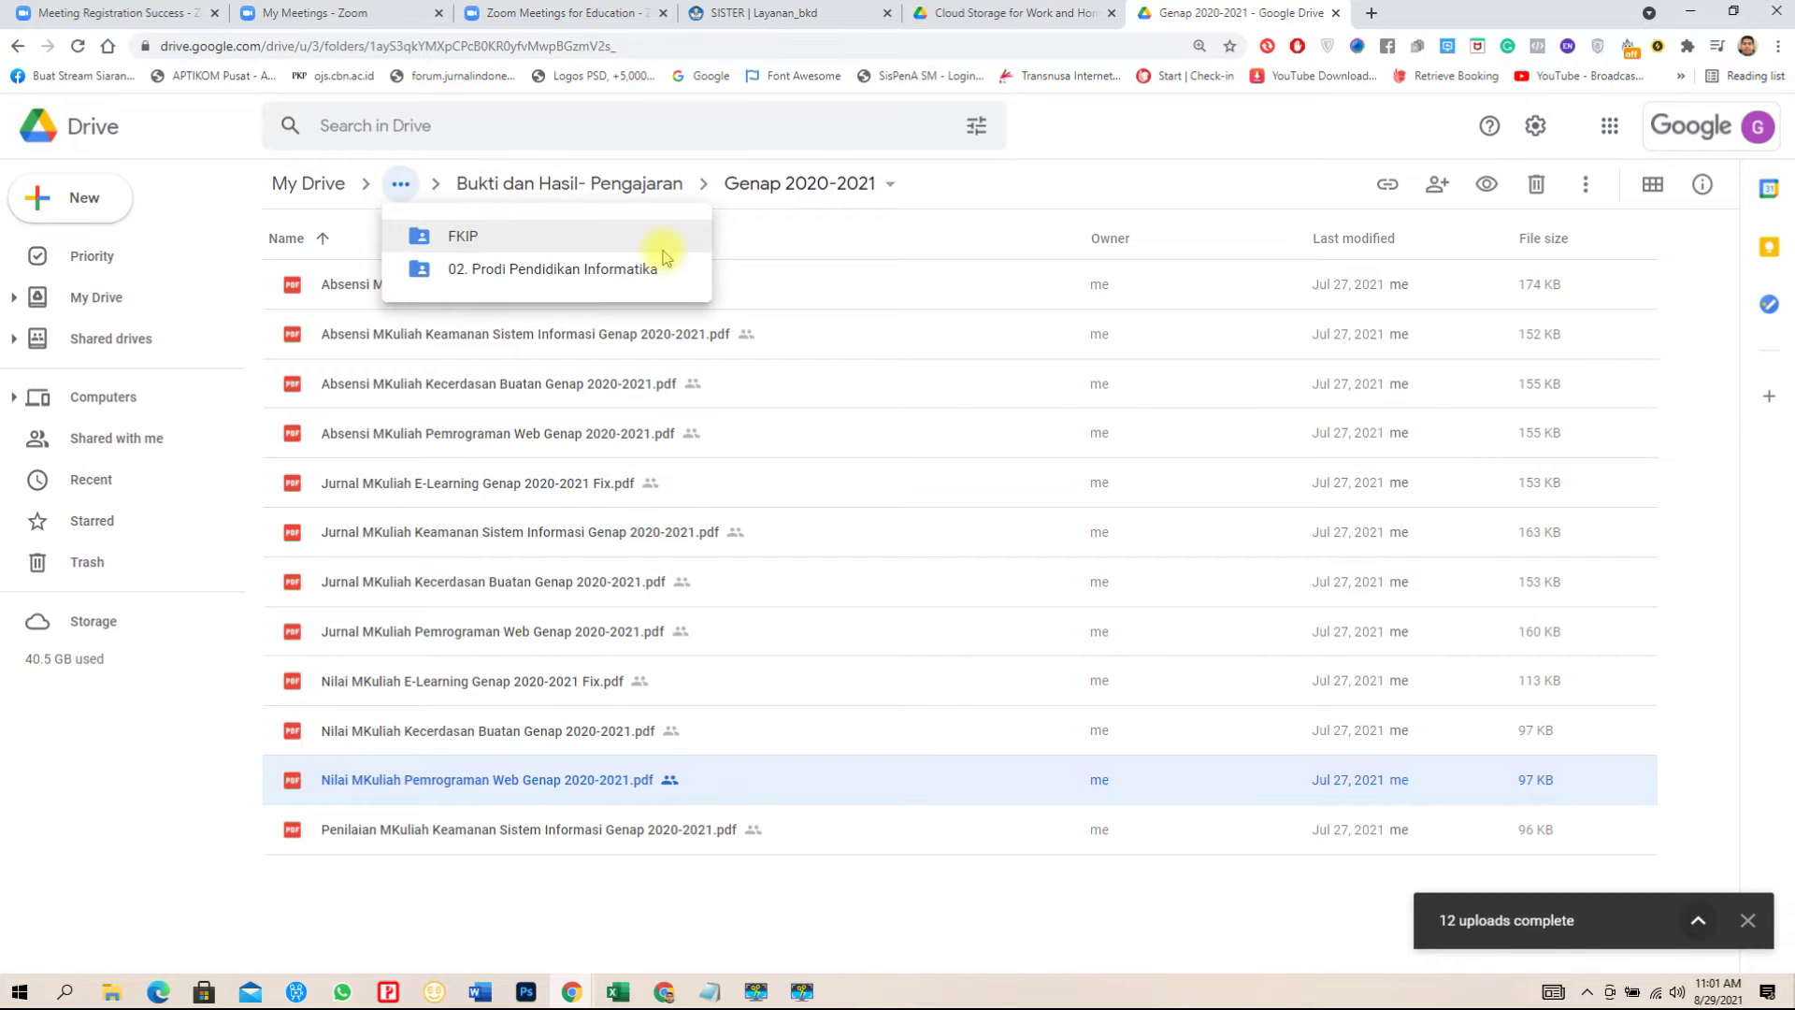
pyautogui.click(546, 251)
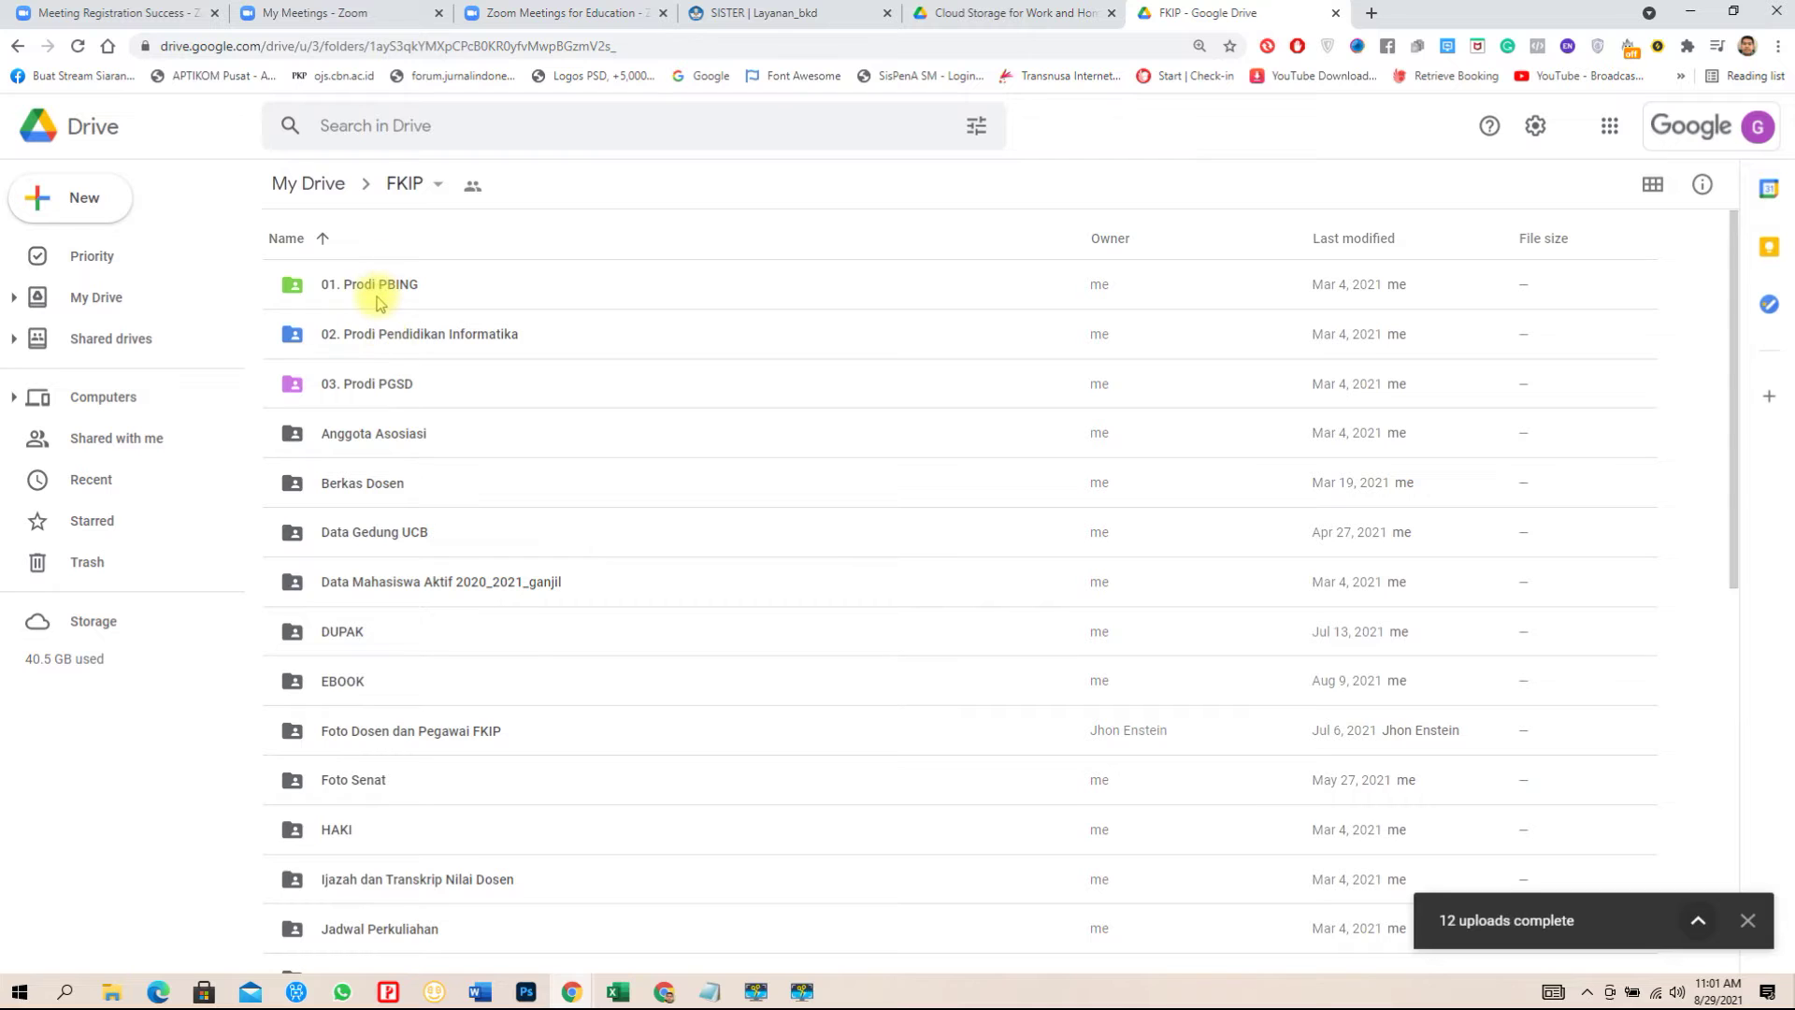
# Review which people the FKIP folder is shared with and their access roles.
pyautogui.click(472, 186)
pyautogui.scroll(-2, 661, 561)
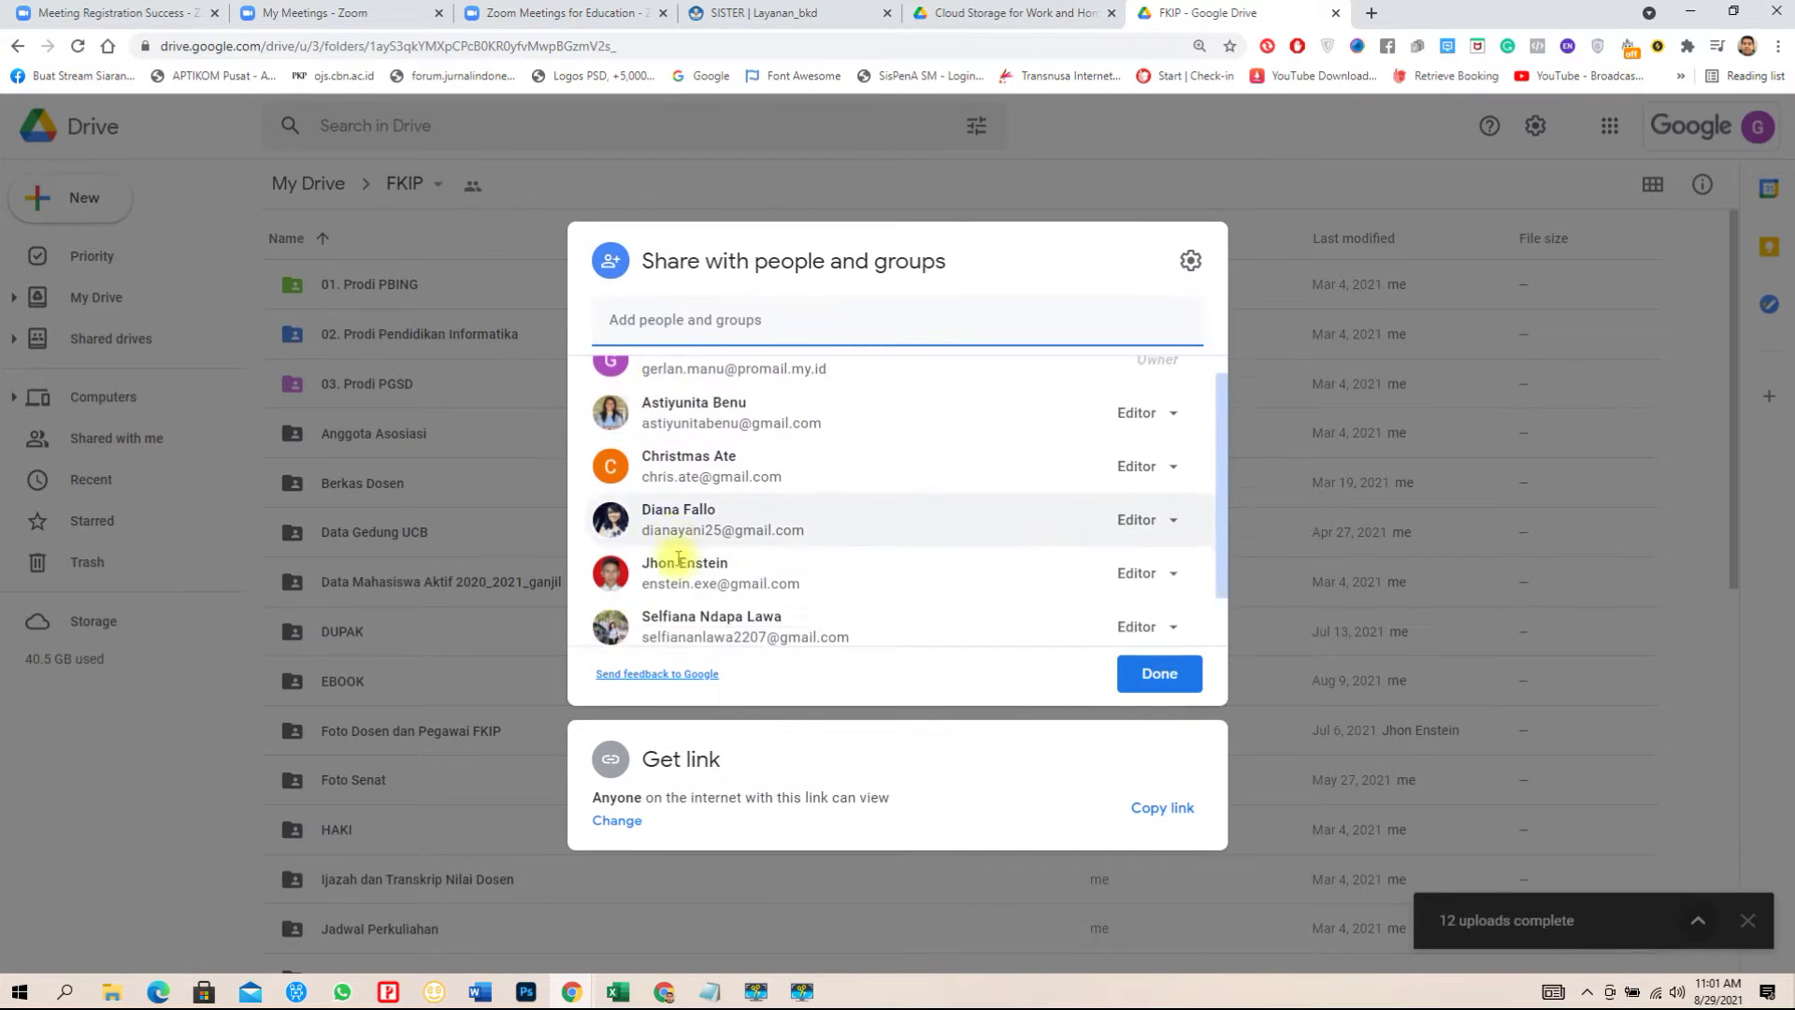
pyautogui.scroll(2, 681, 561)
pyautogui.click(1201, 174)
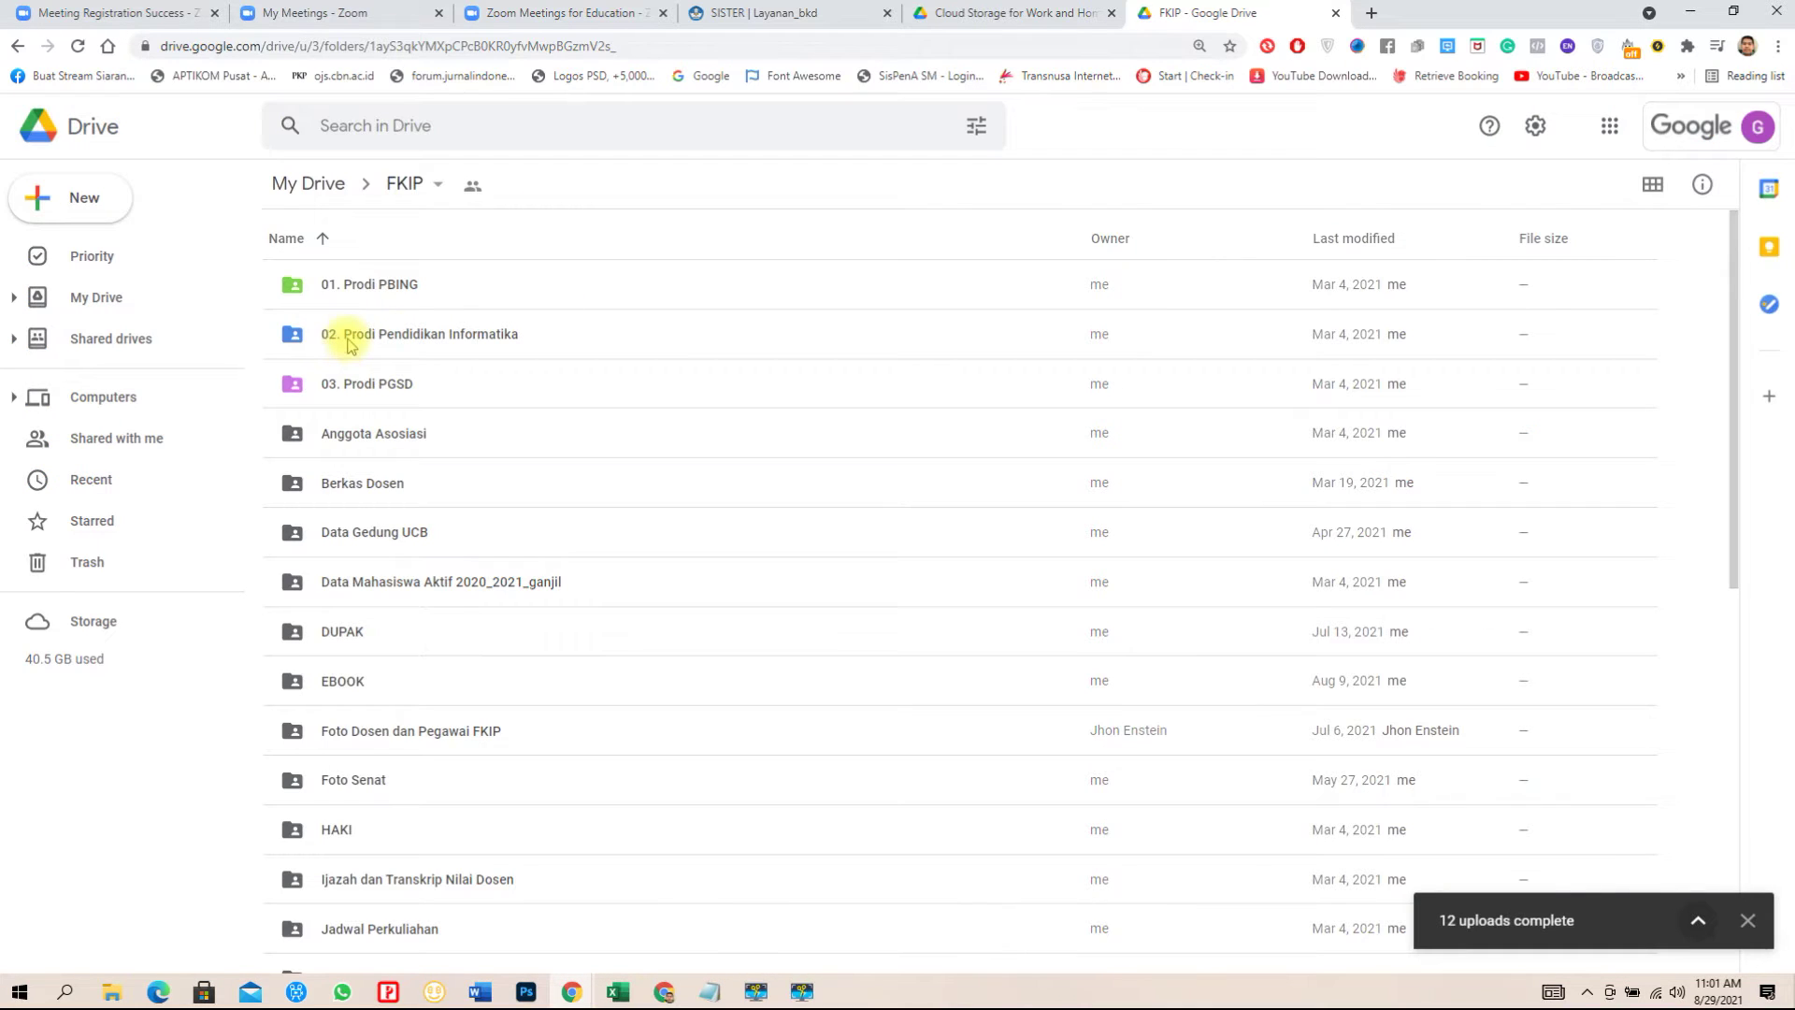
# Open the Genap 2020-2021 folder inside Bukti dan Hasil- Pengajaran of 02. Prodi Pendidikan Informatika.
pyautogui.doubleClick(407, 338)
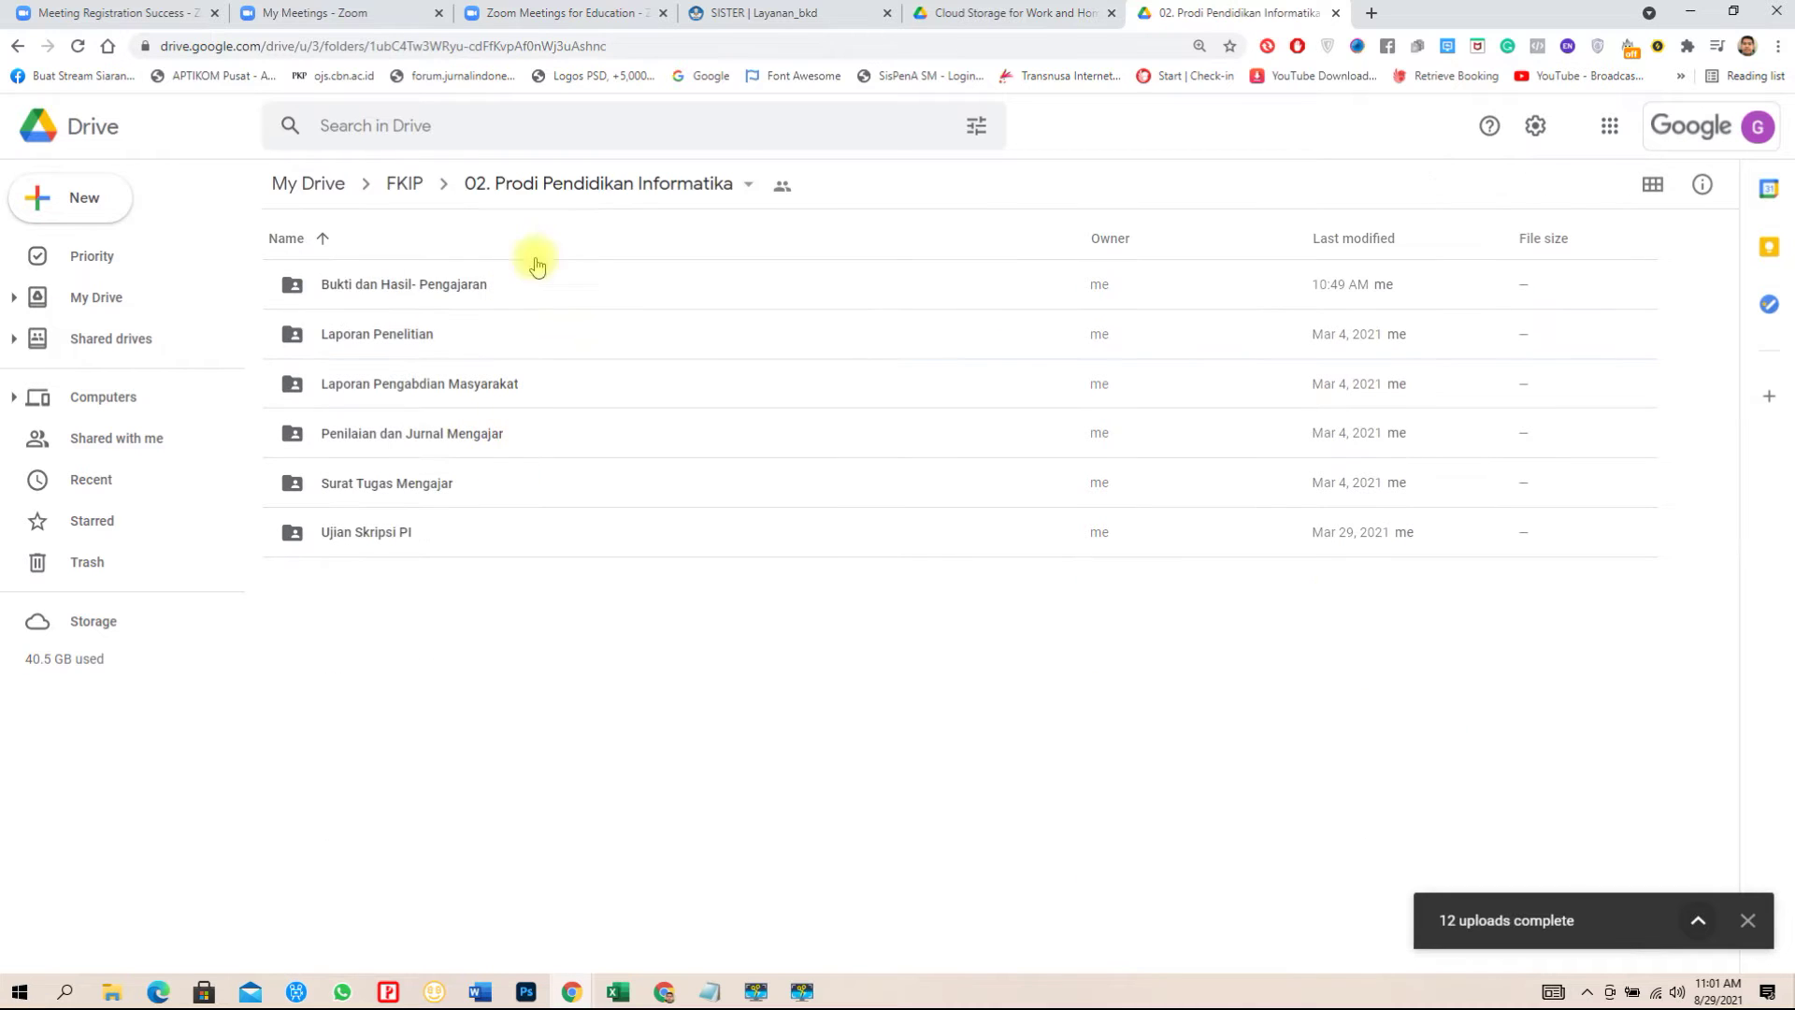
pyautogui.click(404, 285)
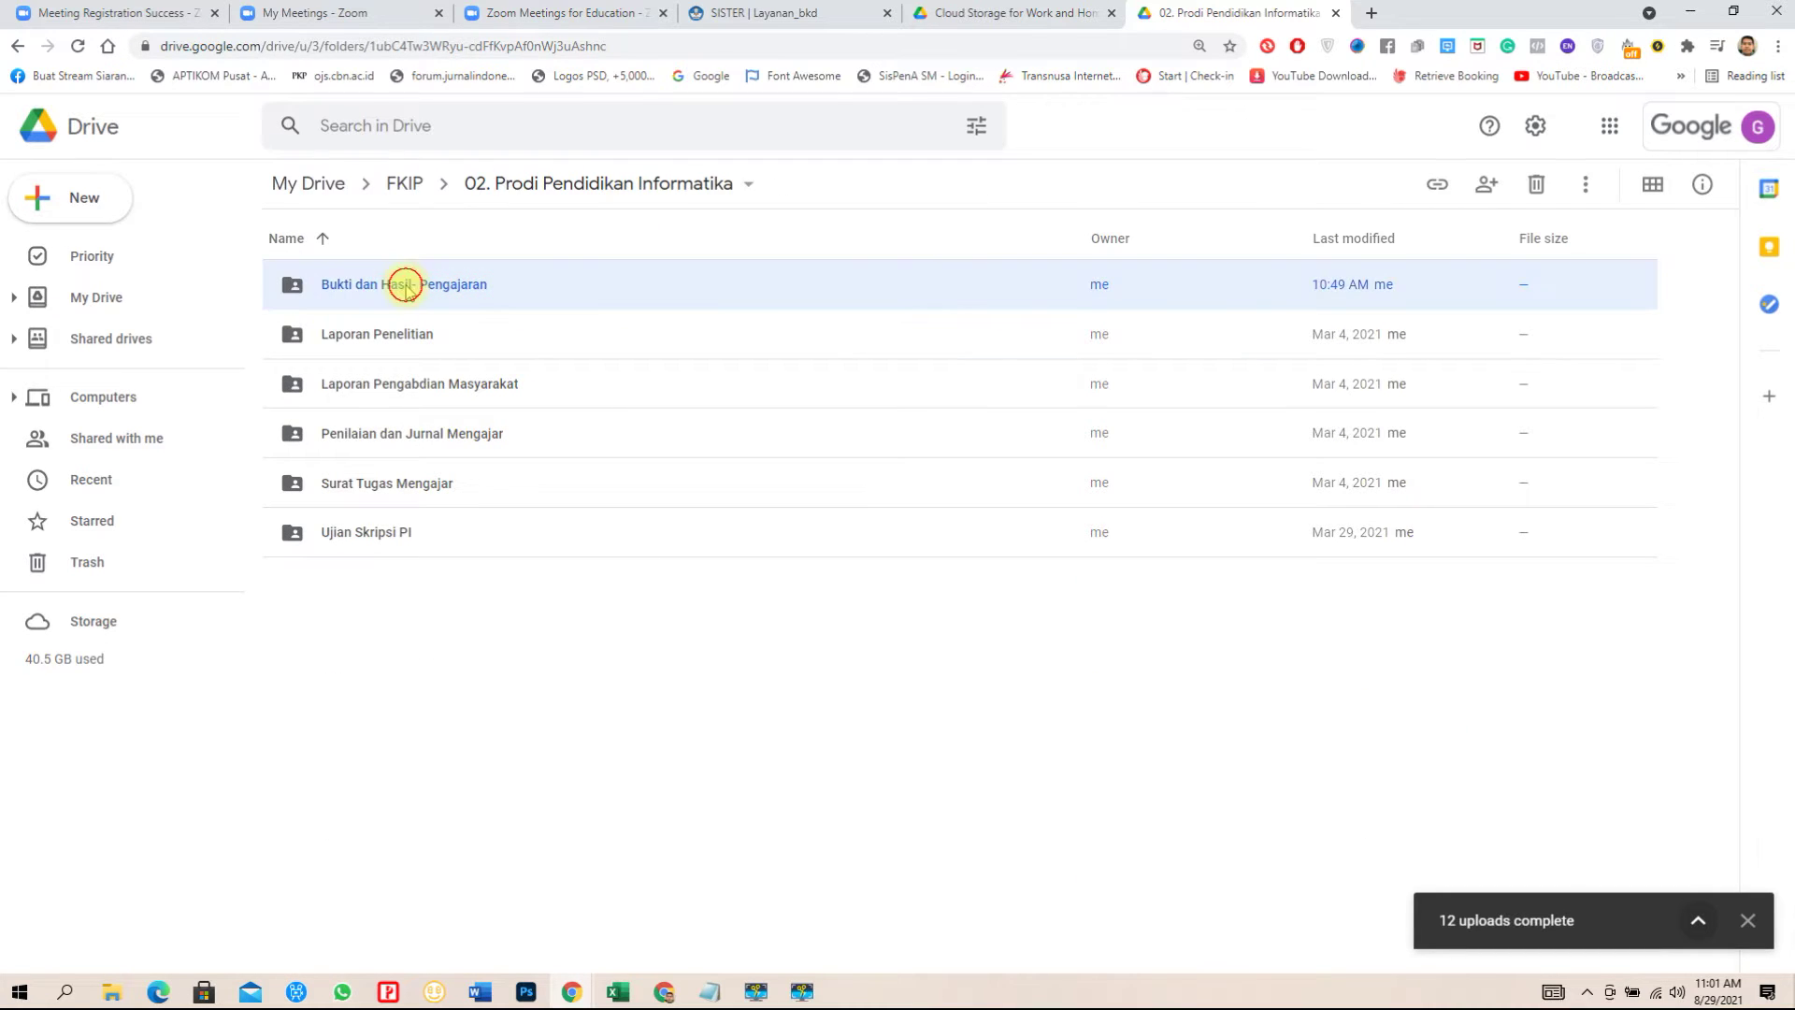
pyautogui.press('Return')
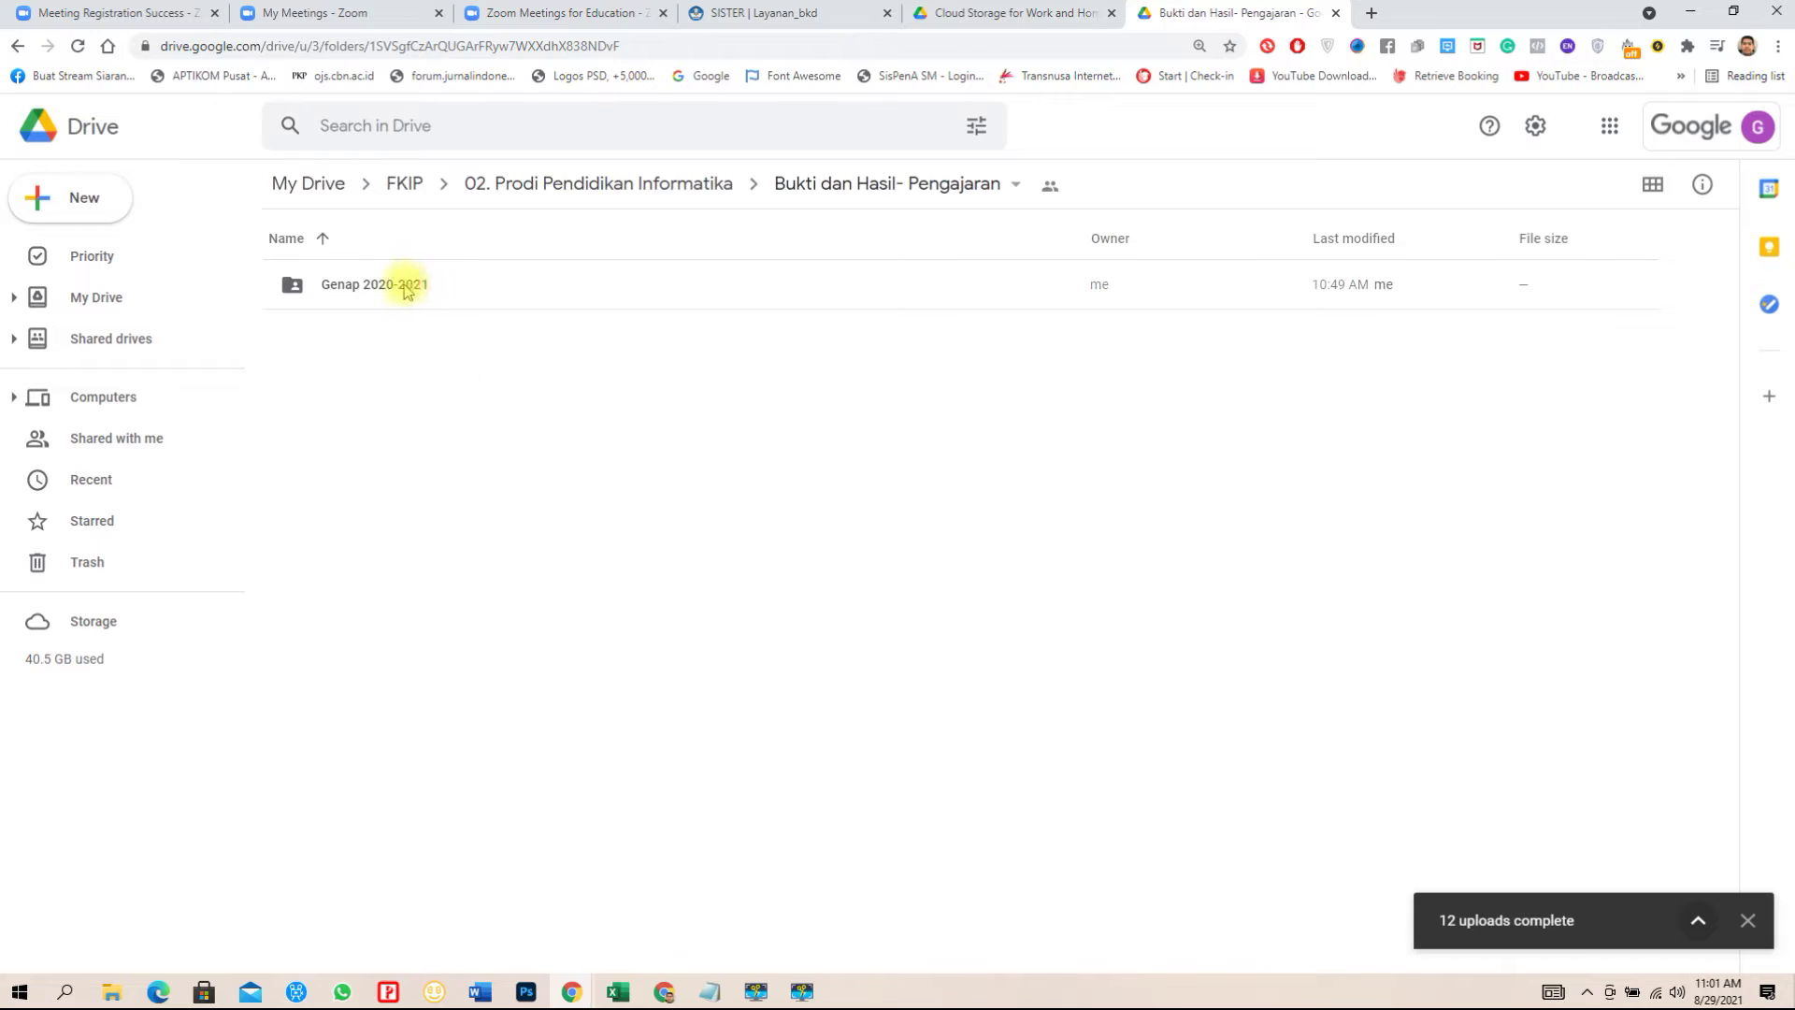
pyautogui.doubleClick(405, 284)
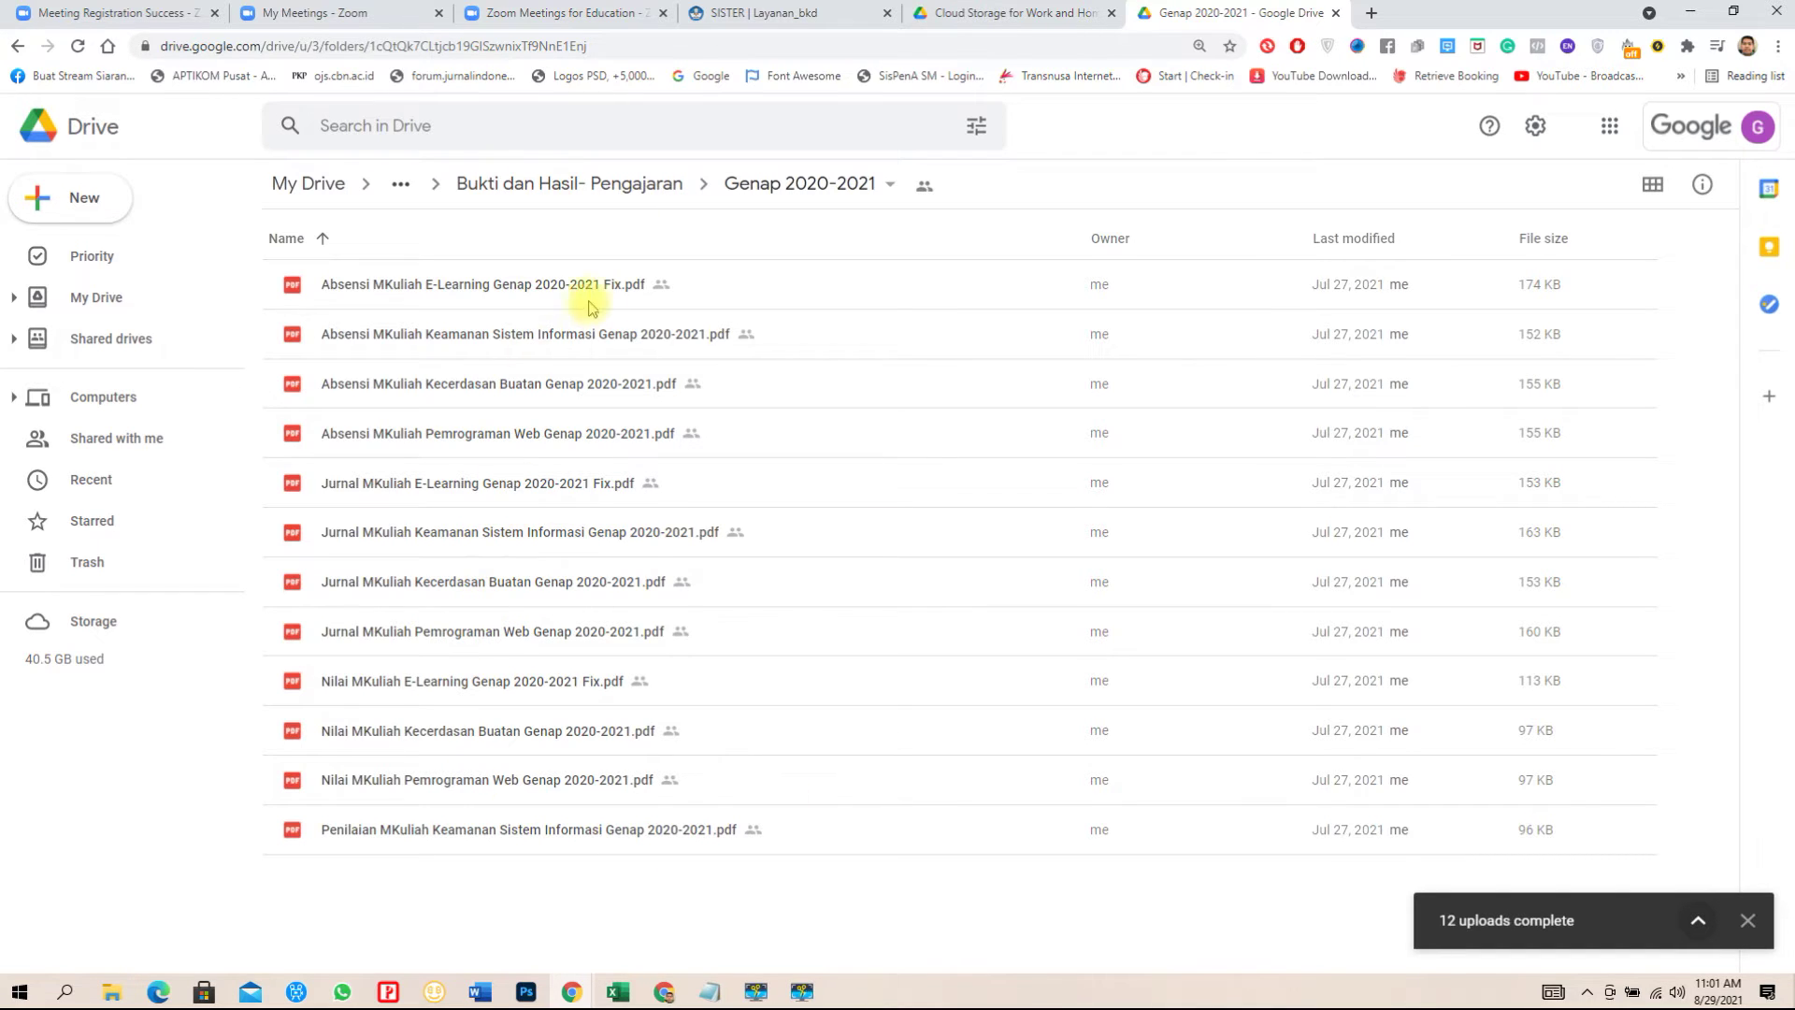
# Review the sharing and link access settings of the Genap 2020-2021 folder and close them.
pyautogui.click(883, 185)
pyautogui.click(811, 316)
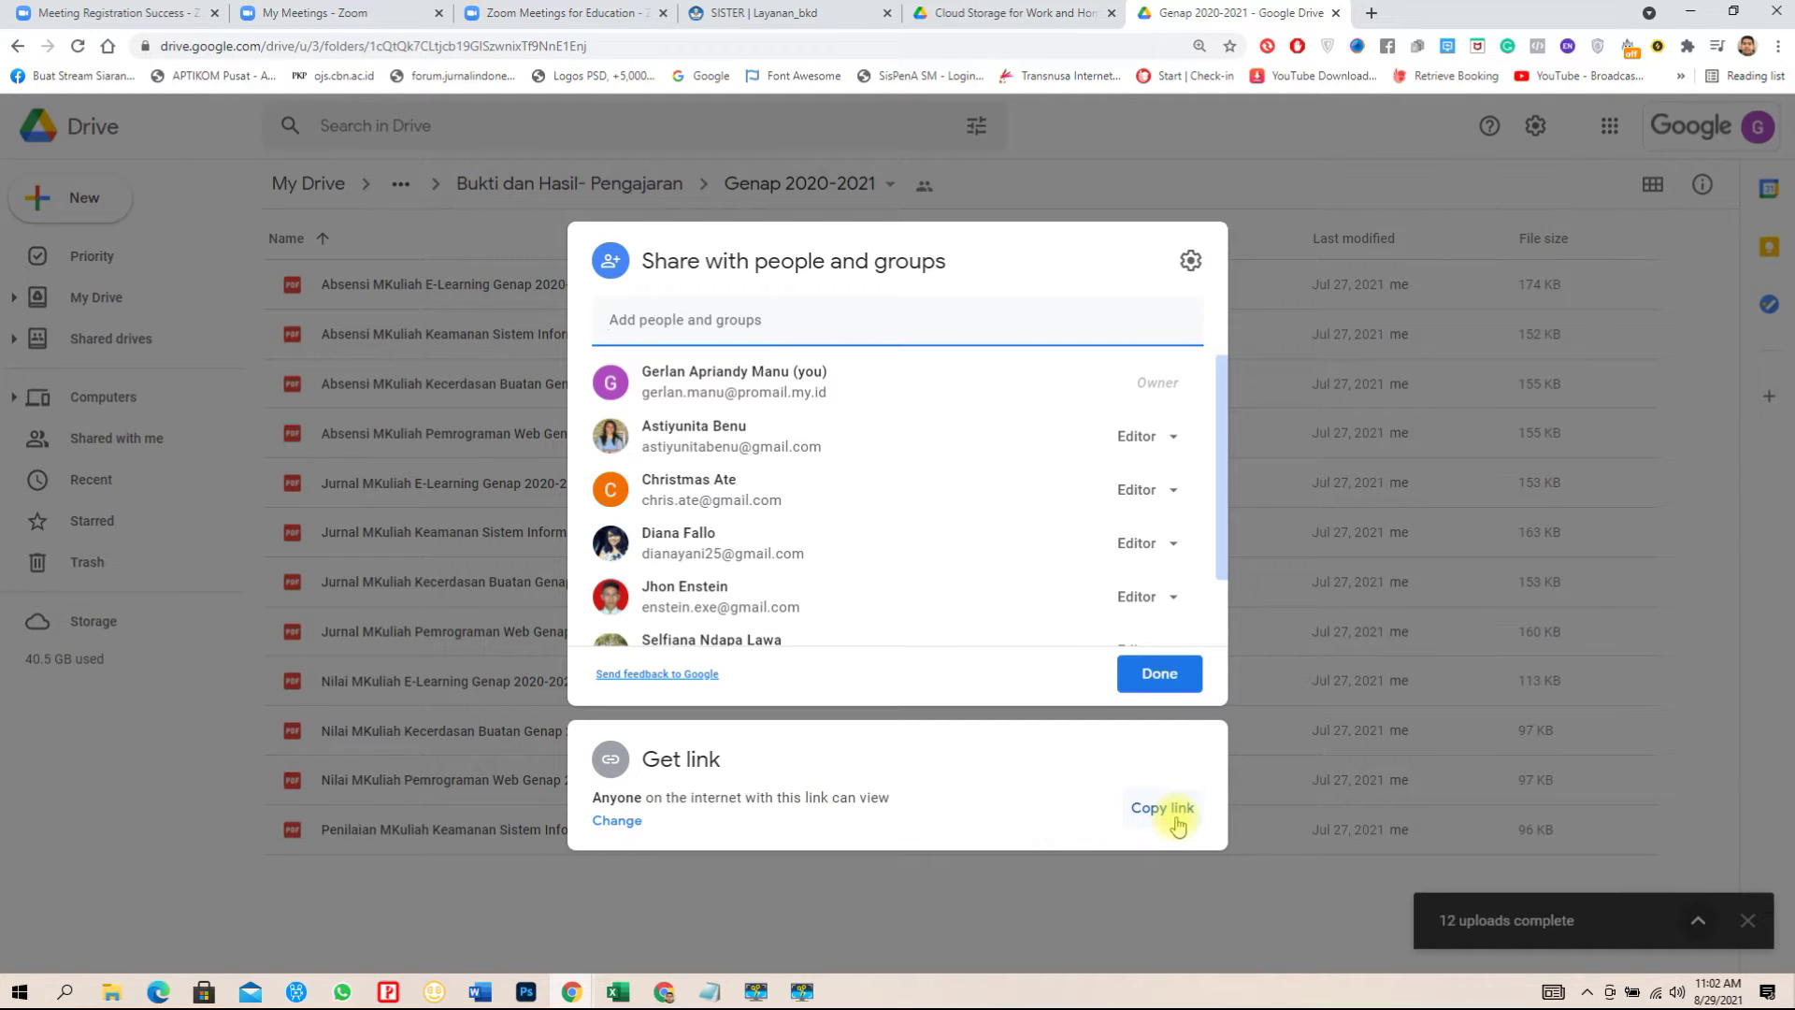
pyautogui.click(826, 890)
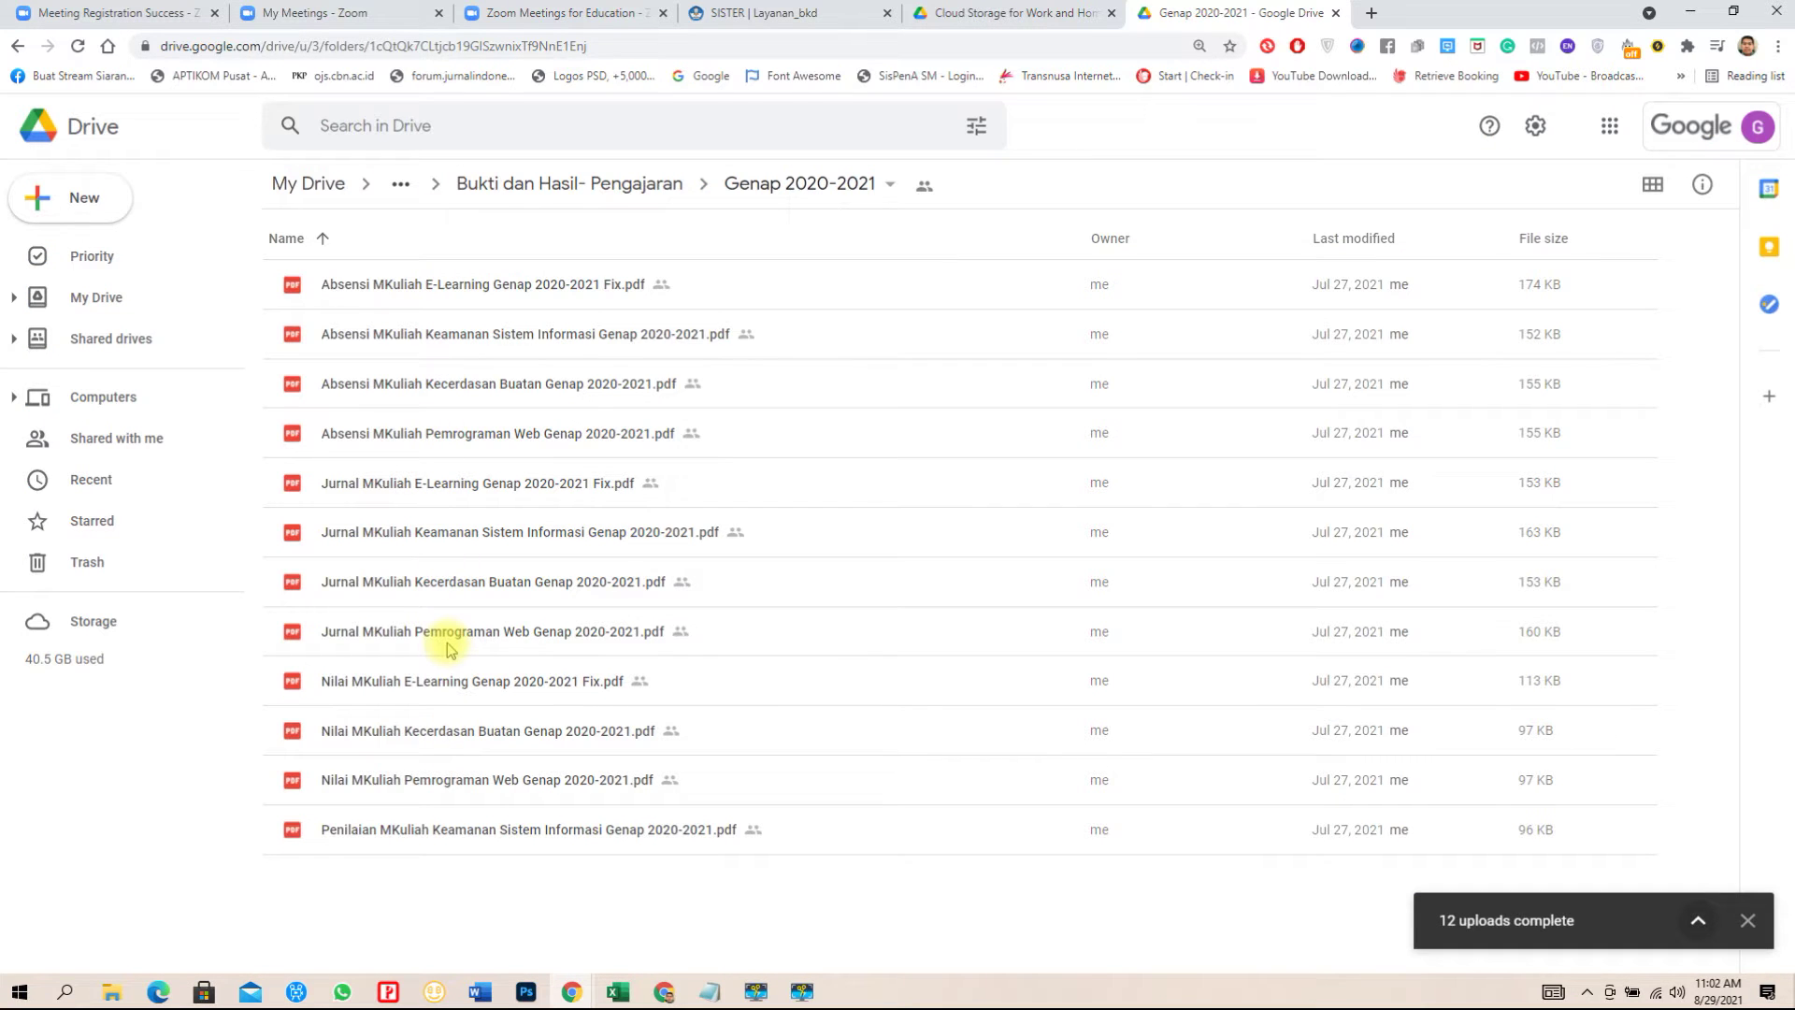
# Check the file chosen in the SISTER form and copy the Google Drive link of "Absensi MKuliah Keamanan Sistem Informasi Genap 2020-2021.pdf".
pyautogui.click(768, 26)
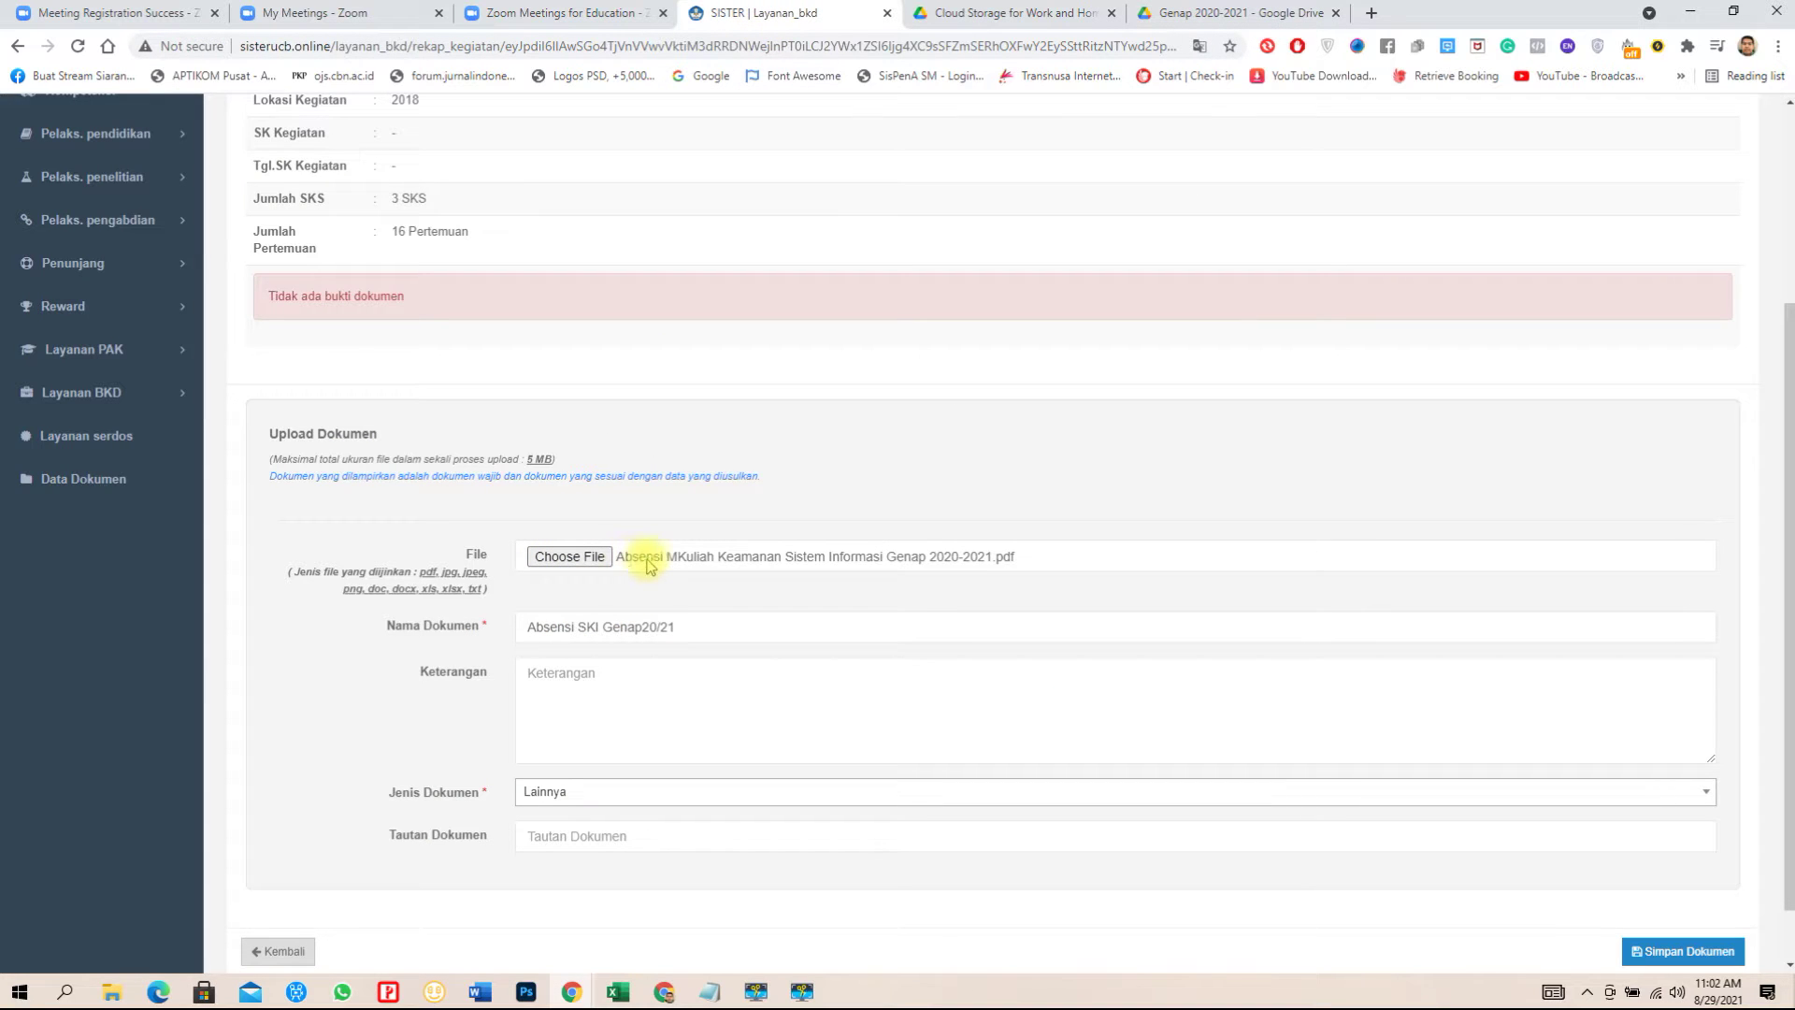
pyautogui.click(1262, 17)
pyautogui.click(479, 334)
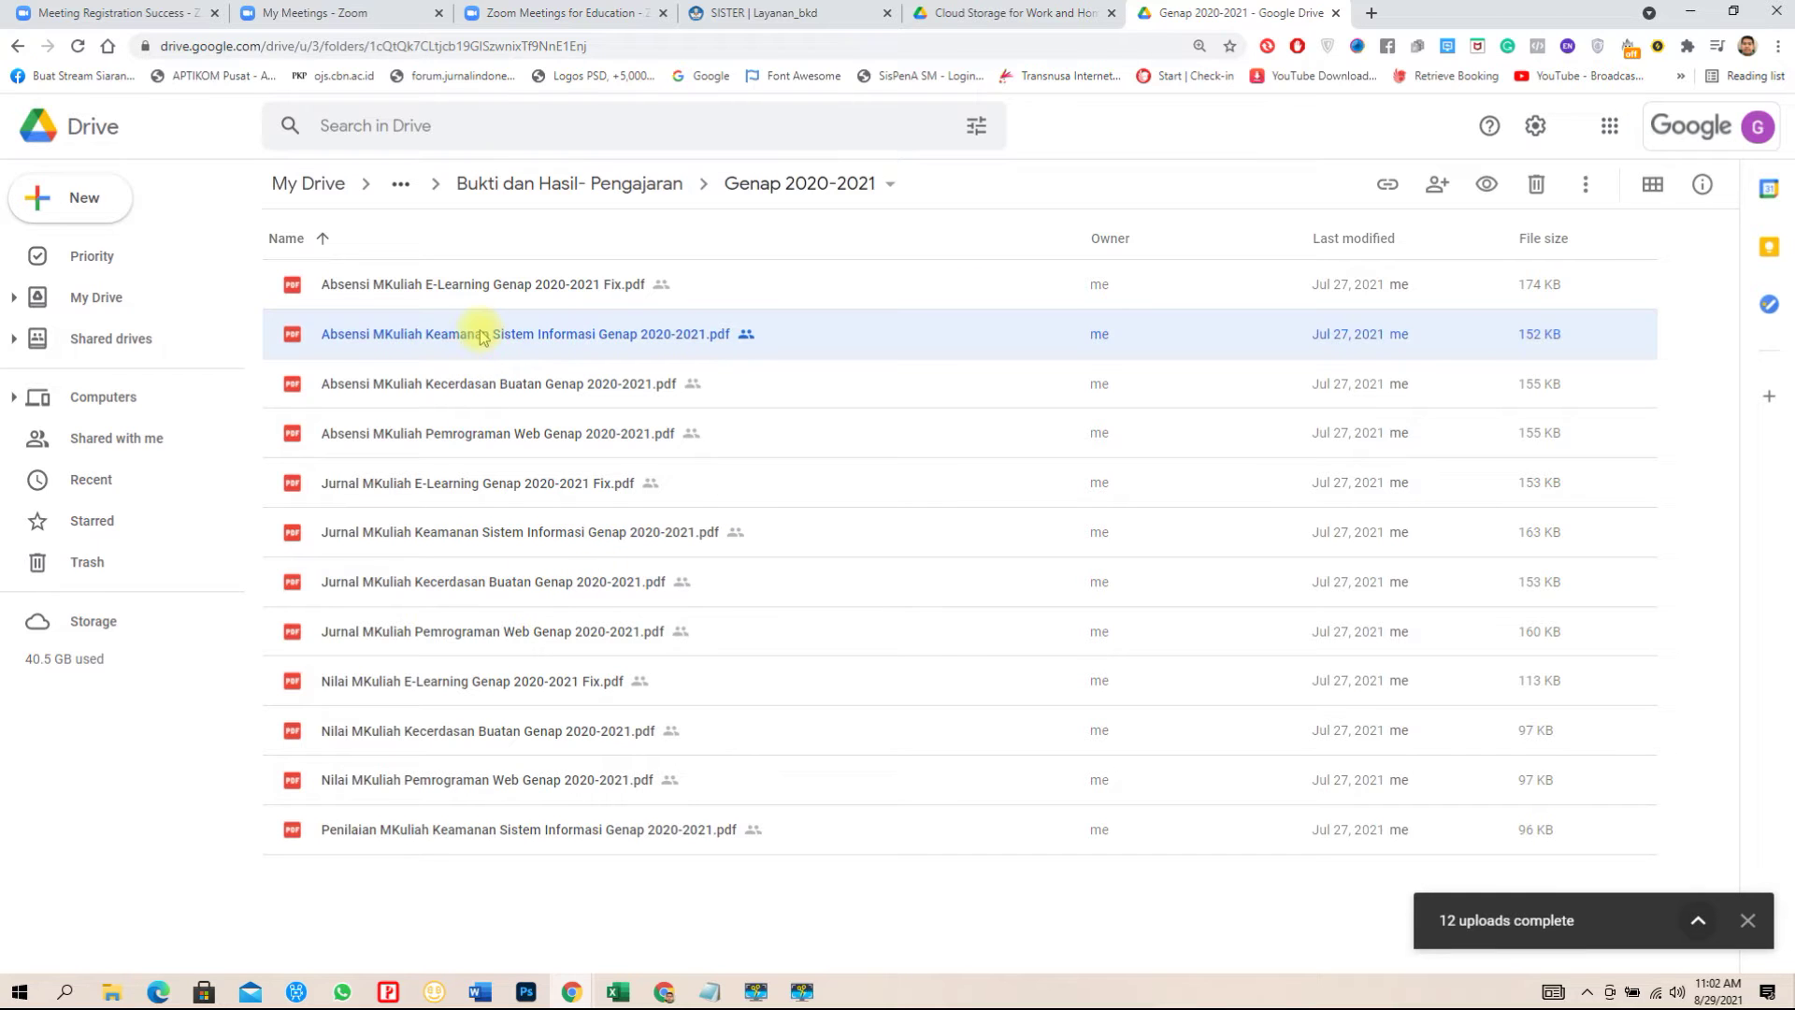
pyautogui.rightClick(479, 334)
pyautogui.click(570, 482)
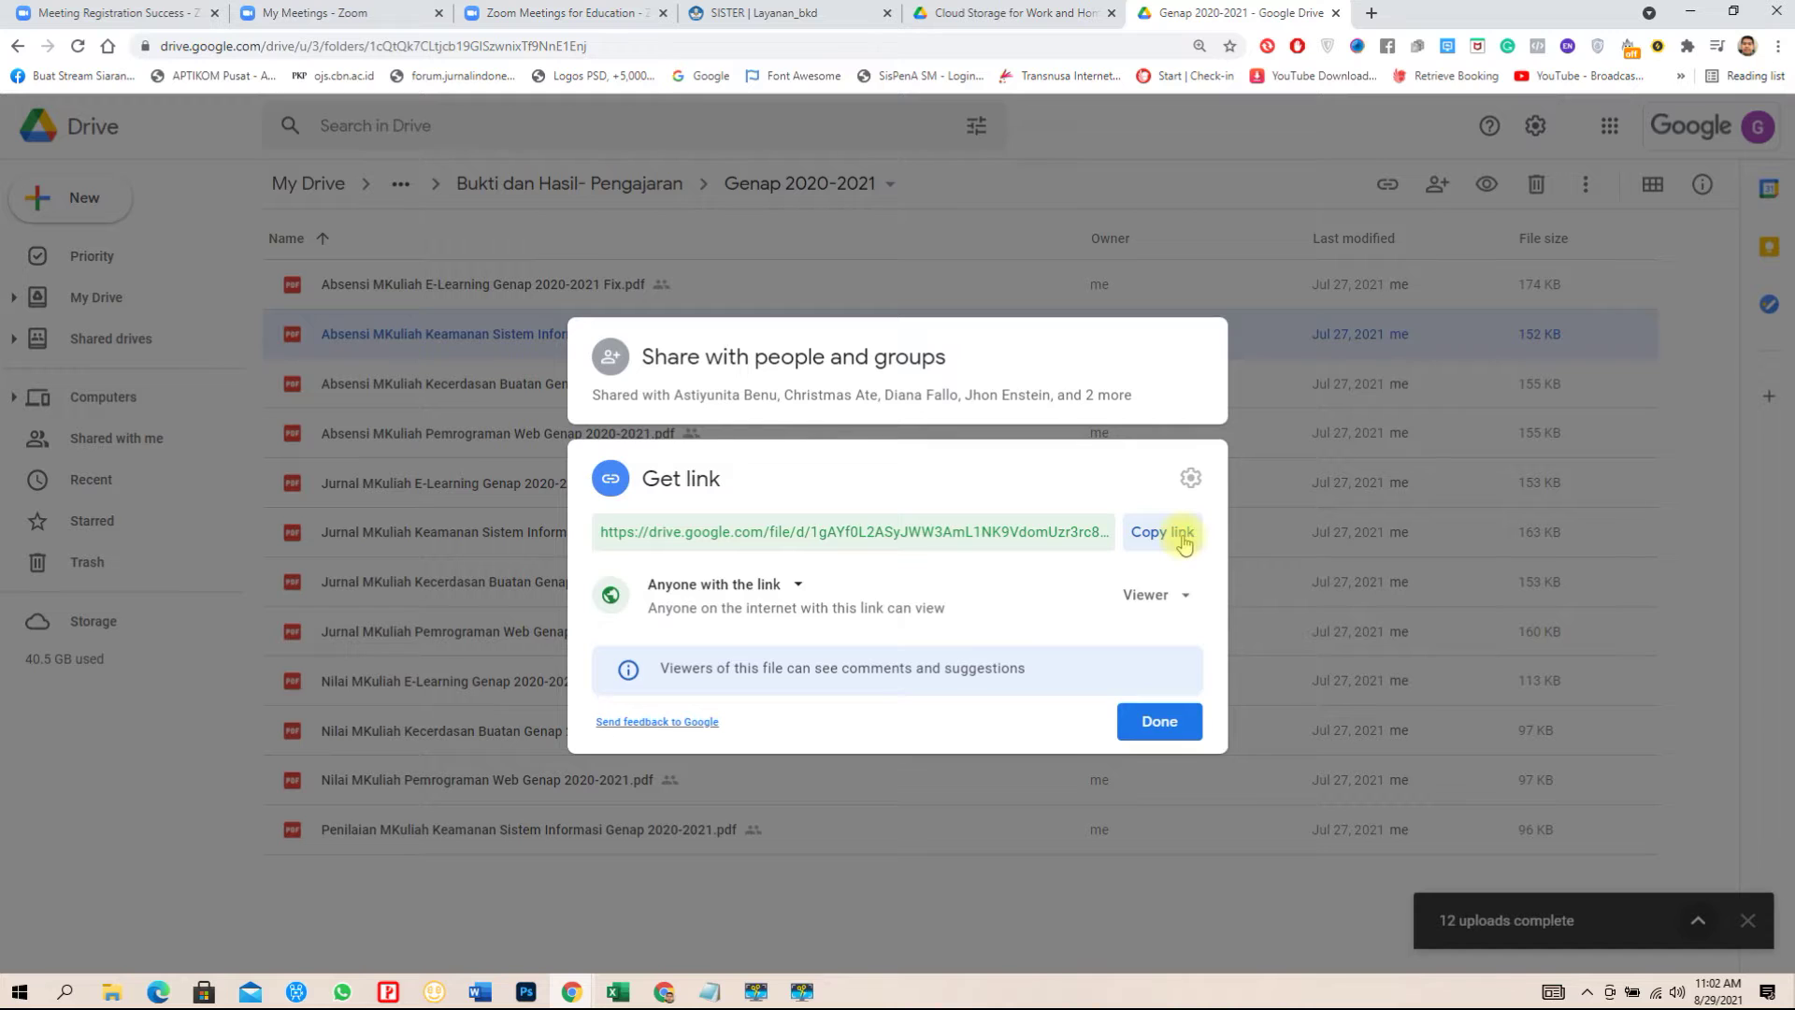
pyautogui.click(1185, 542)
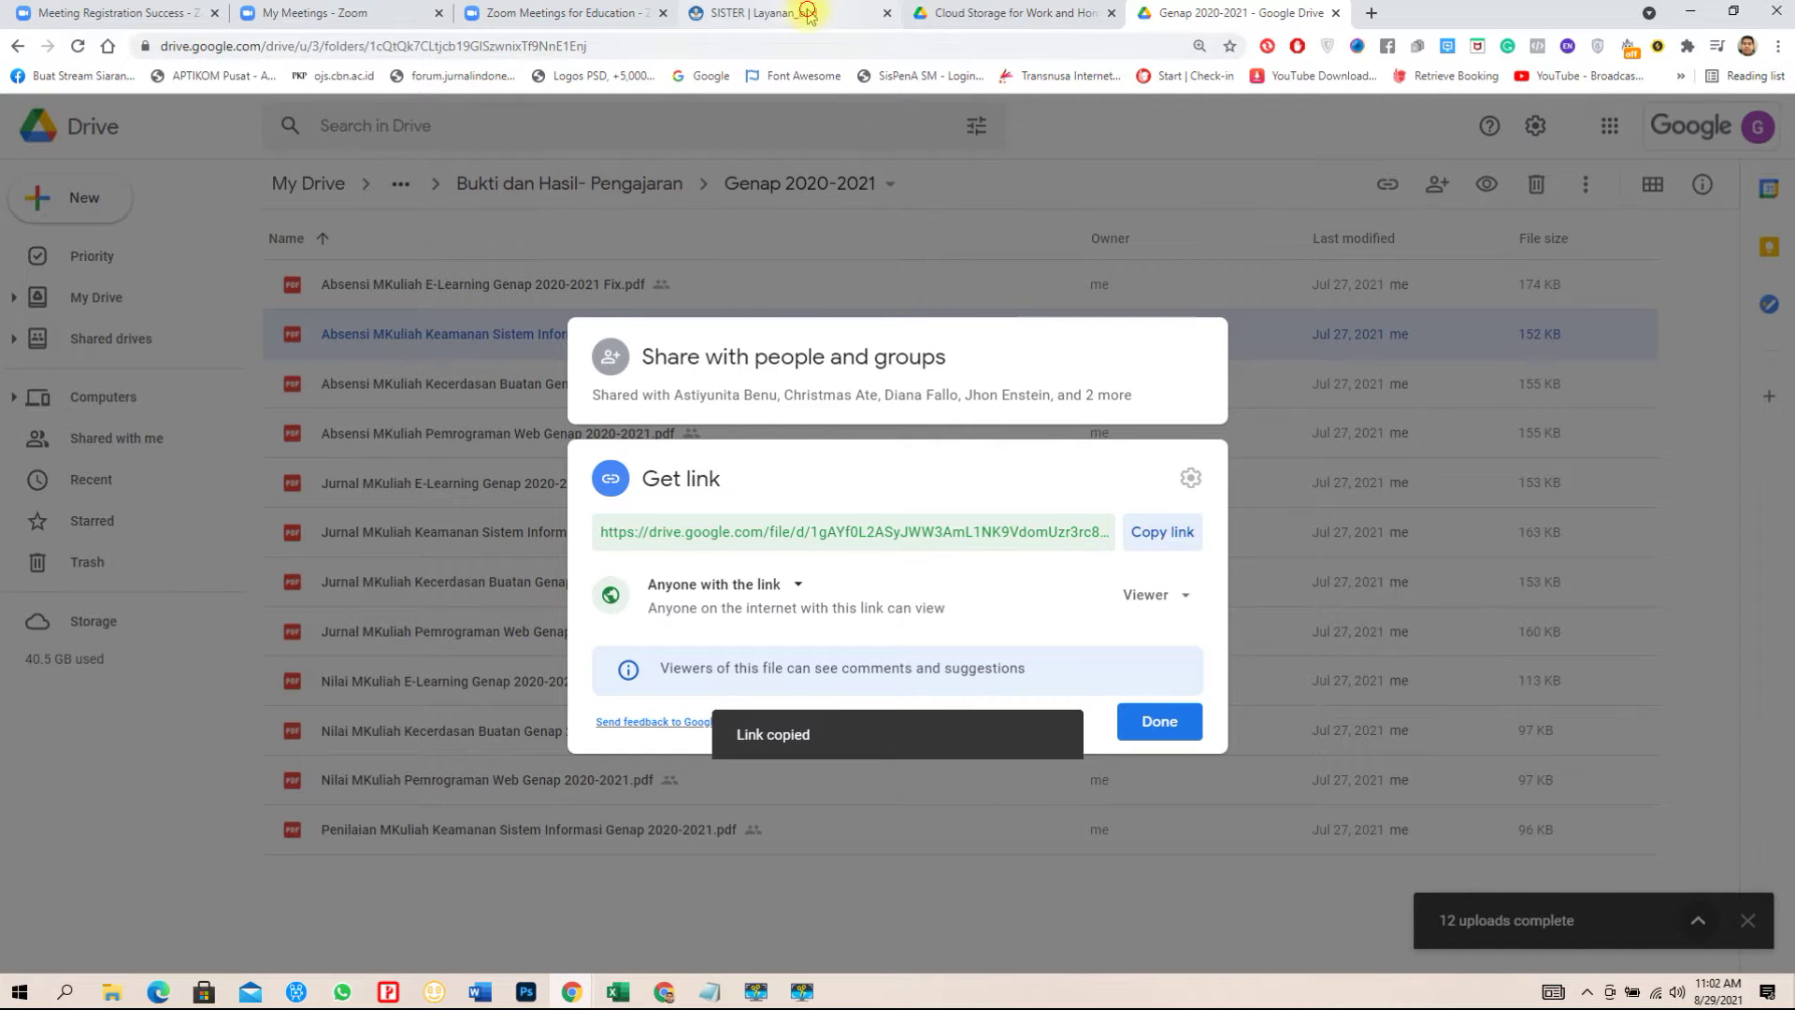
# Switch to SISTER, paste the copied Drive link as the Tautan Dokumen of Absensi SKI Genap20/21 and save the document.
pyautogui.click(809, 14)
pyautogui.click(617, 829)
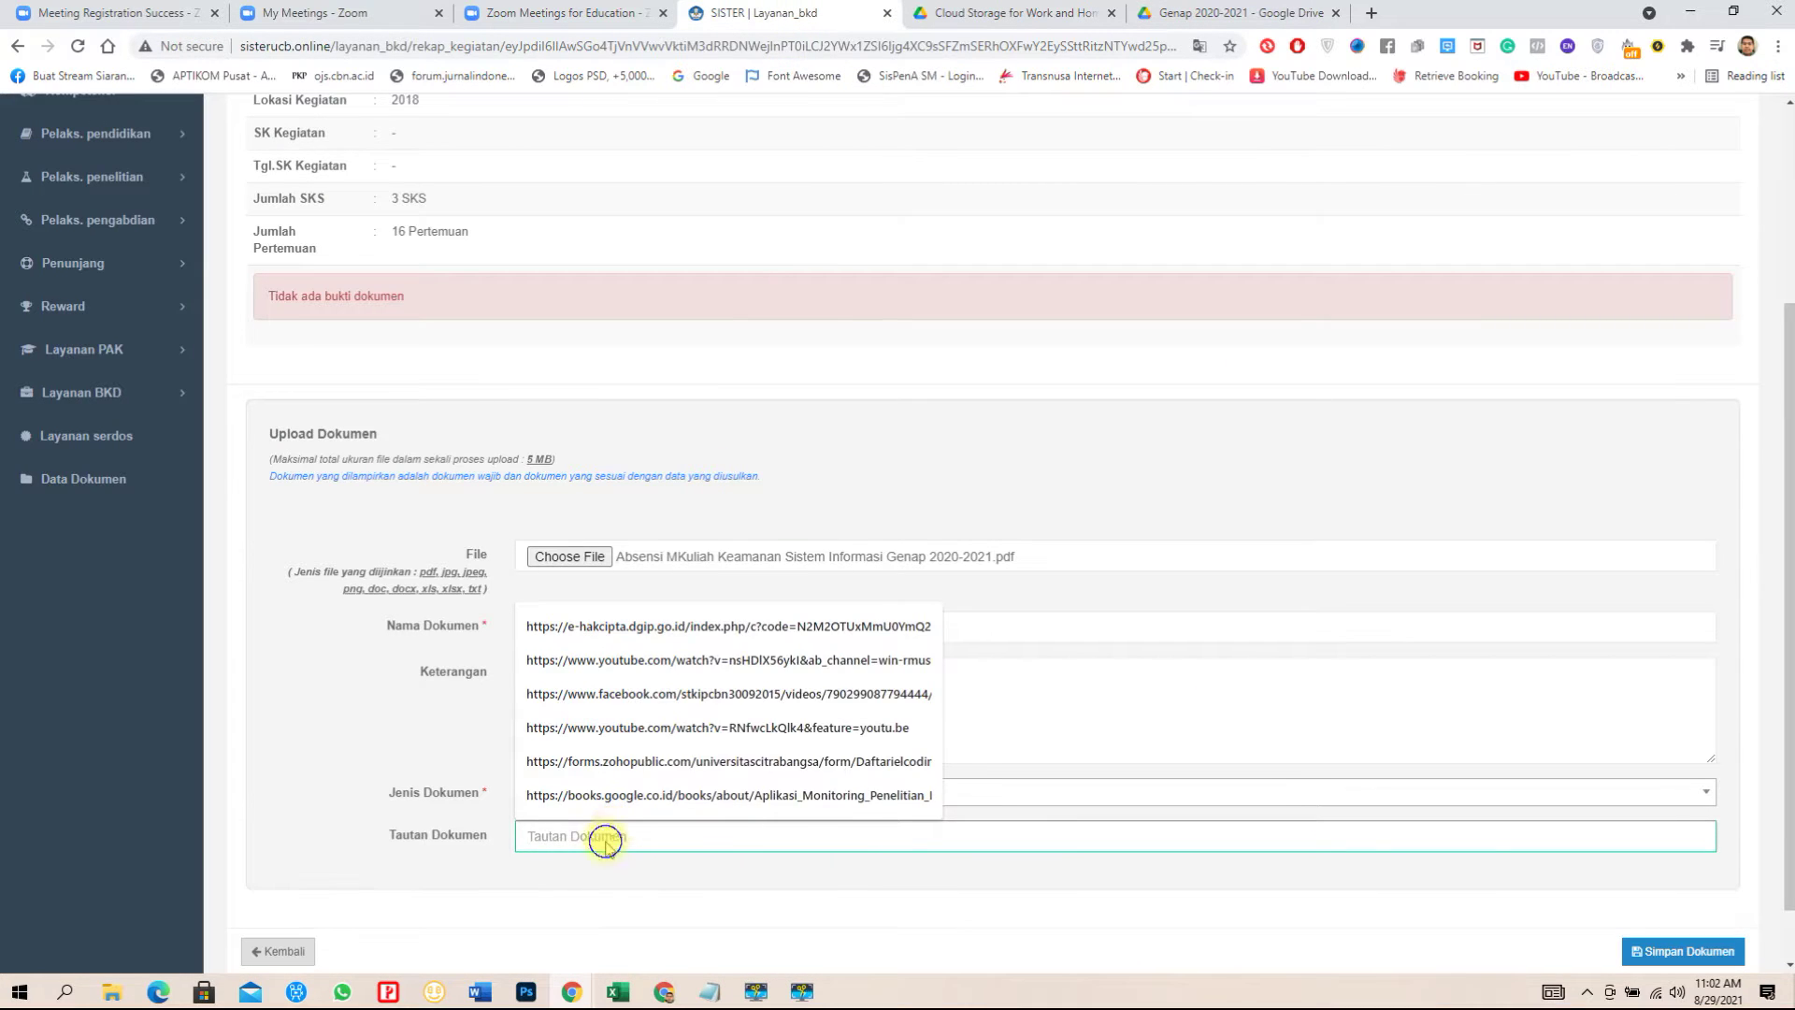
pyautogui.rightClick(606, 837)
pyautogui.click(683, 666)
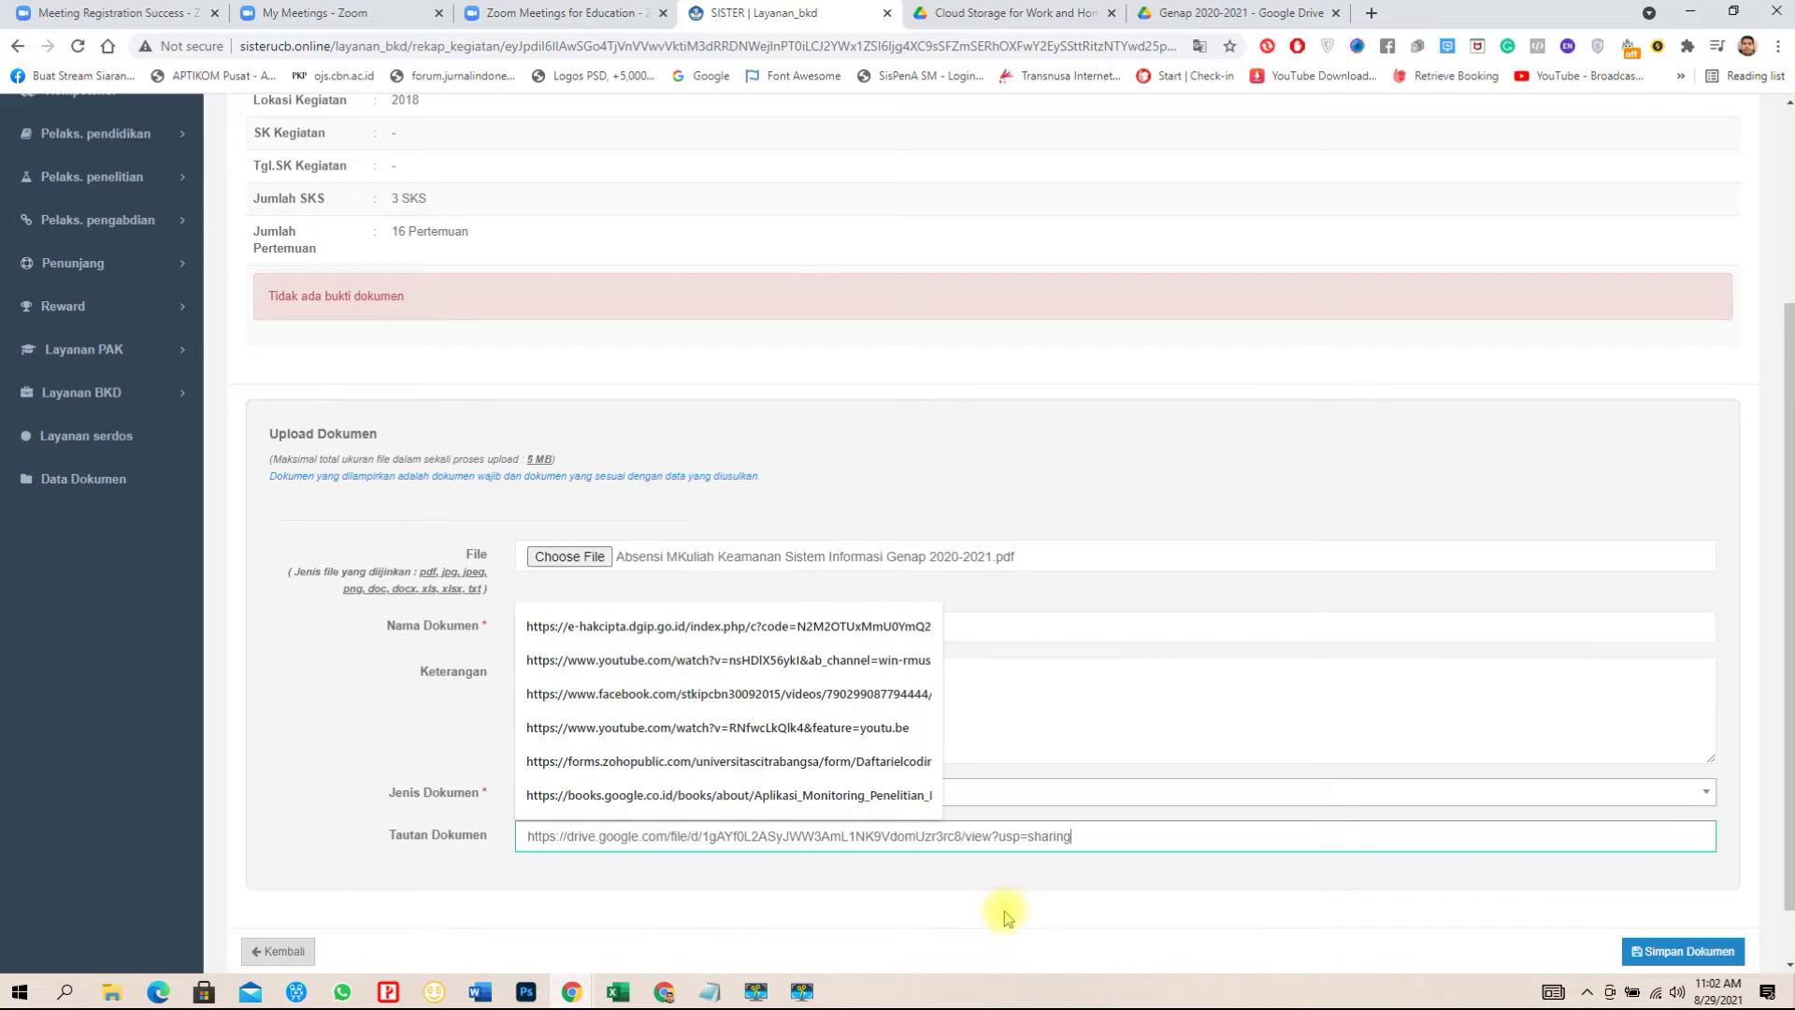
pyautogui.click(1665, 963)
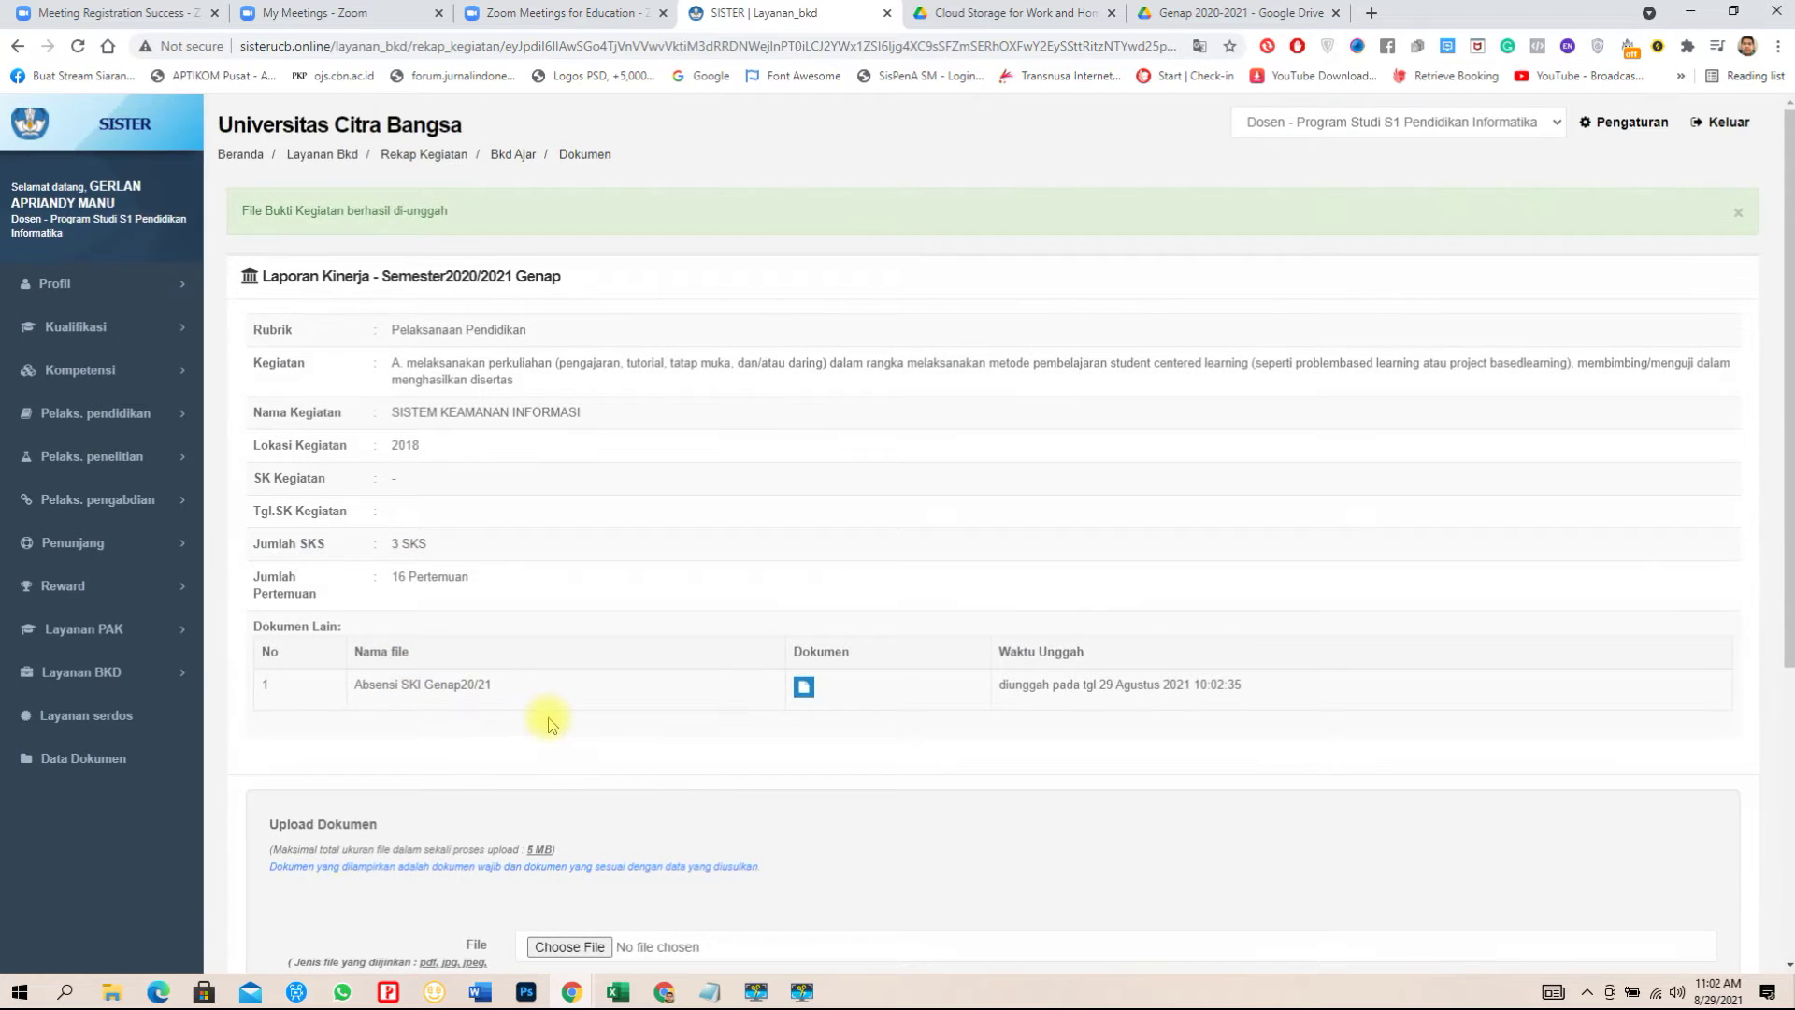
# Attach "Jurnal MKuliah Keamanan Sistem Informasi Genap 2020-2021.pdf" from the Materi Kuliah folder to the upload form.
pyautogui.scroll(-2, 549, 724)
pyautogui.click(564, 760)
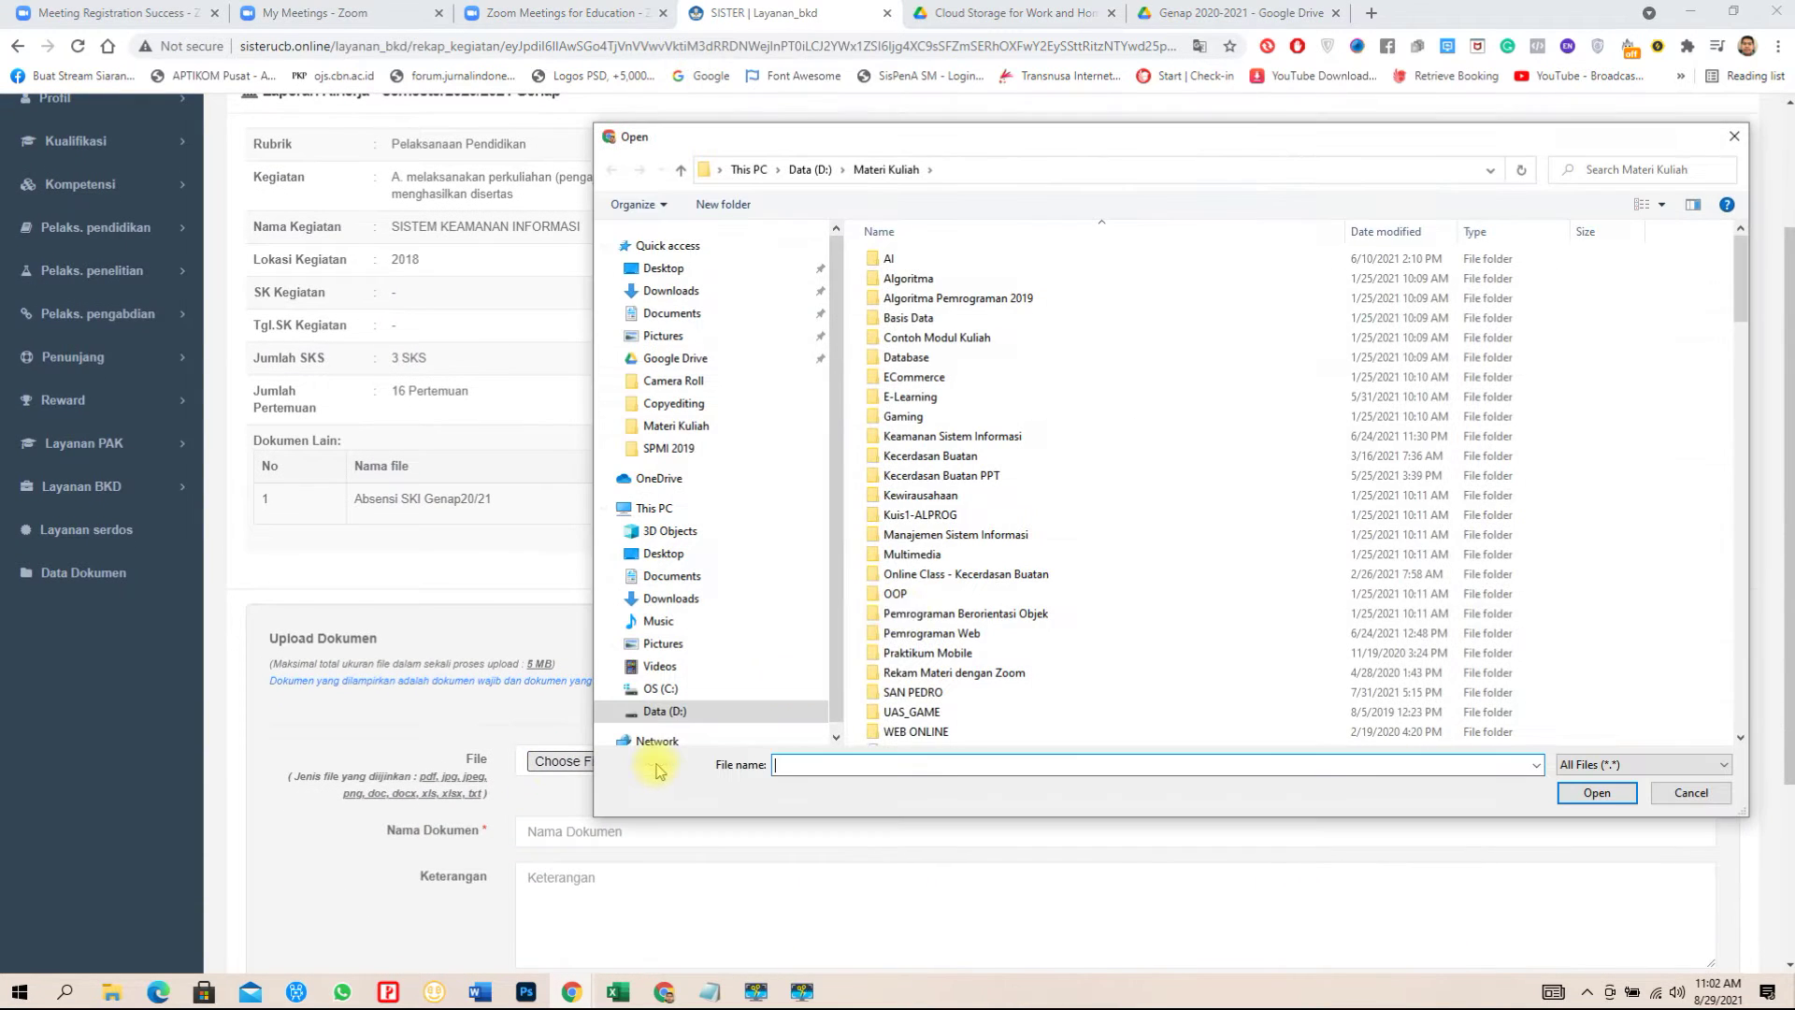
pyautogui.click(939, 554)
pyautogui.write('jurn')
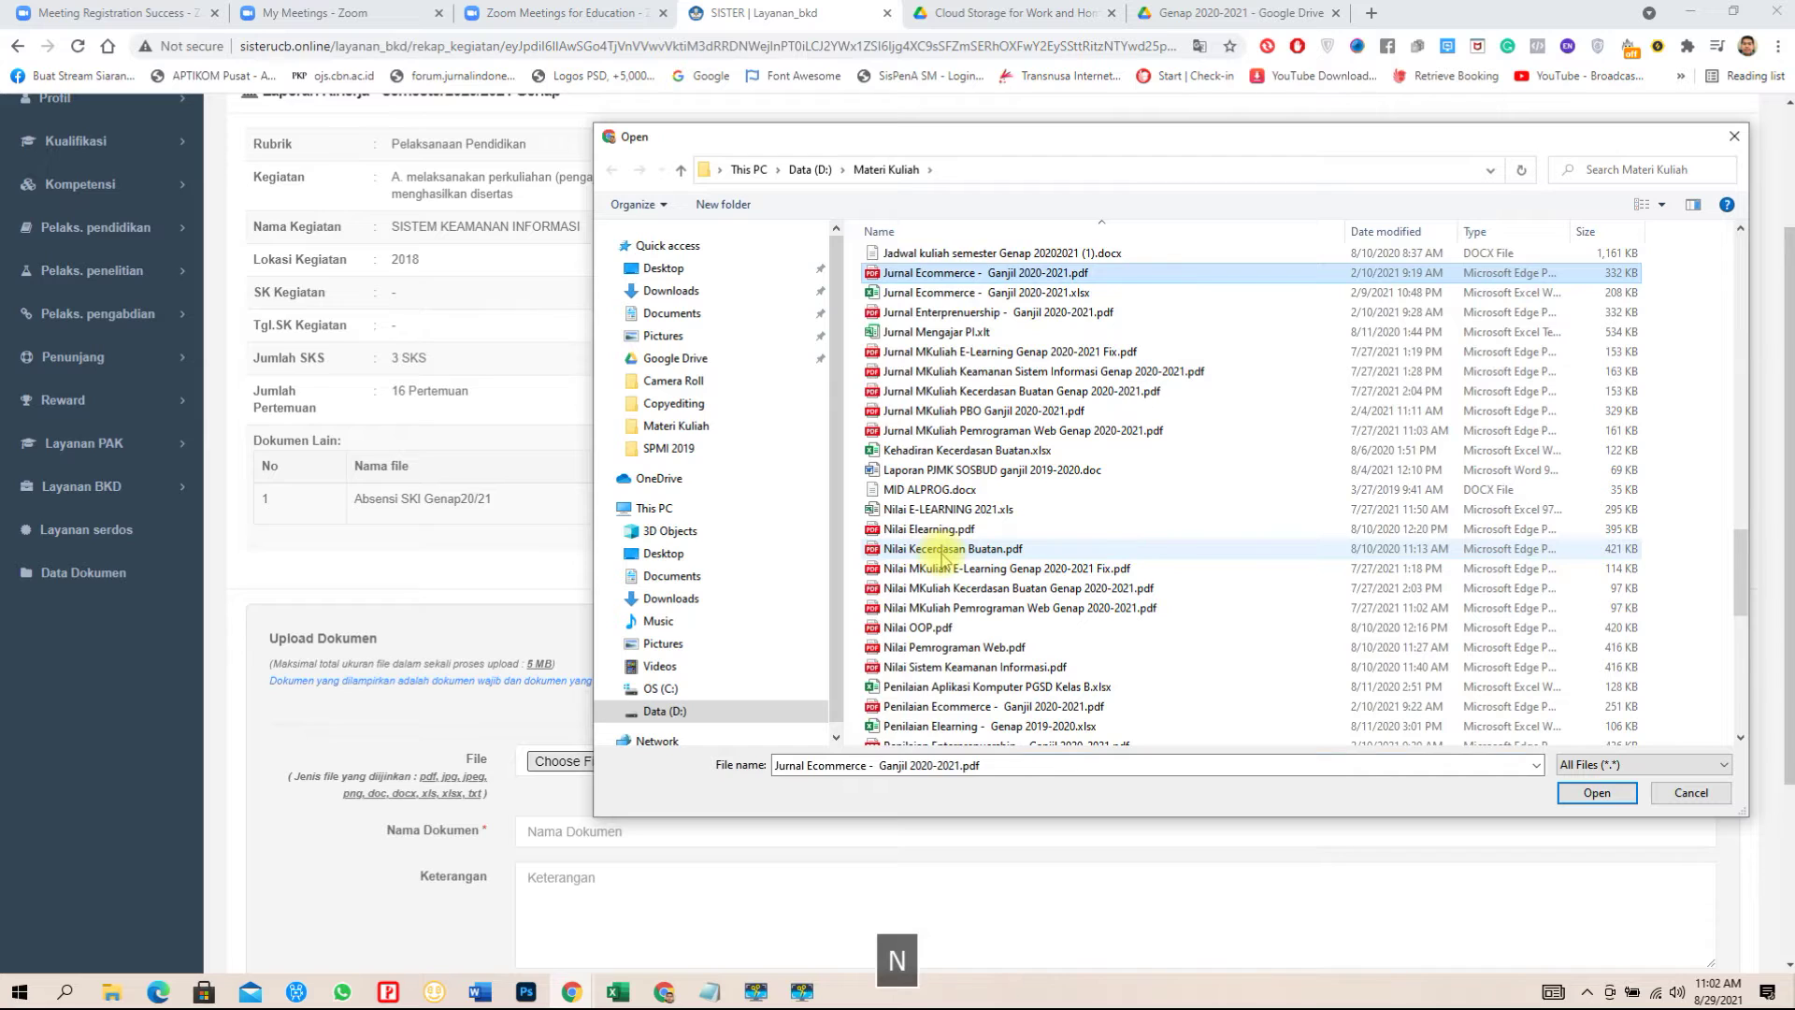
pyautogui.doubleClick(984, 372)
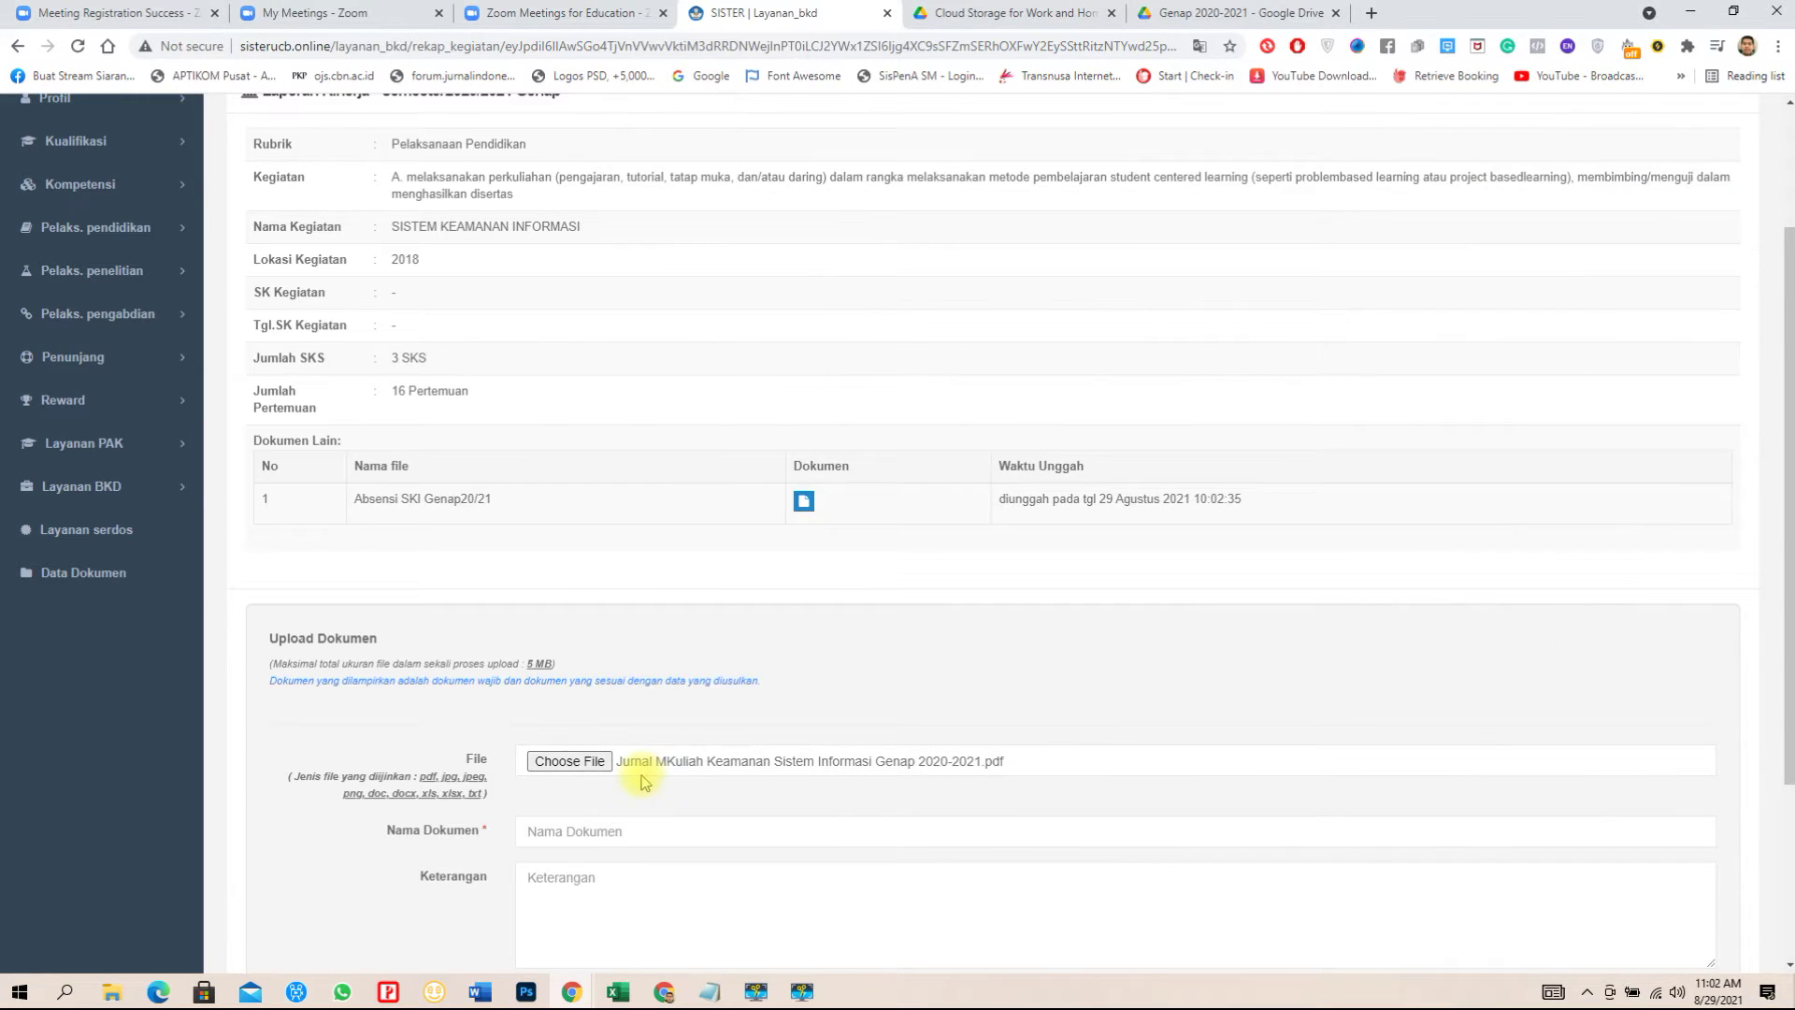
# Name the journal document "Jurnal SKI Genap20/21".
pyautogui.click(567, 846)
pyautogui.write('Jurn')
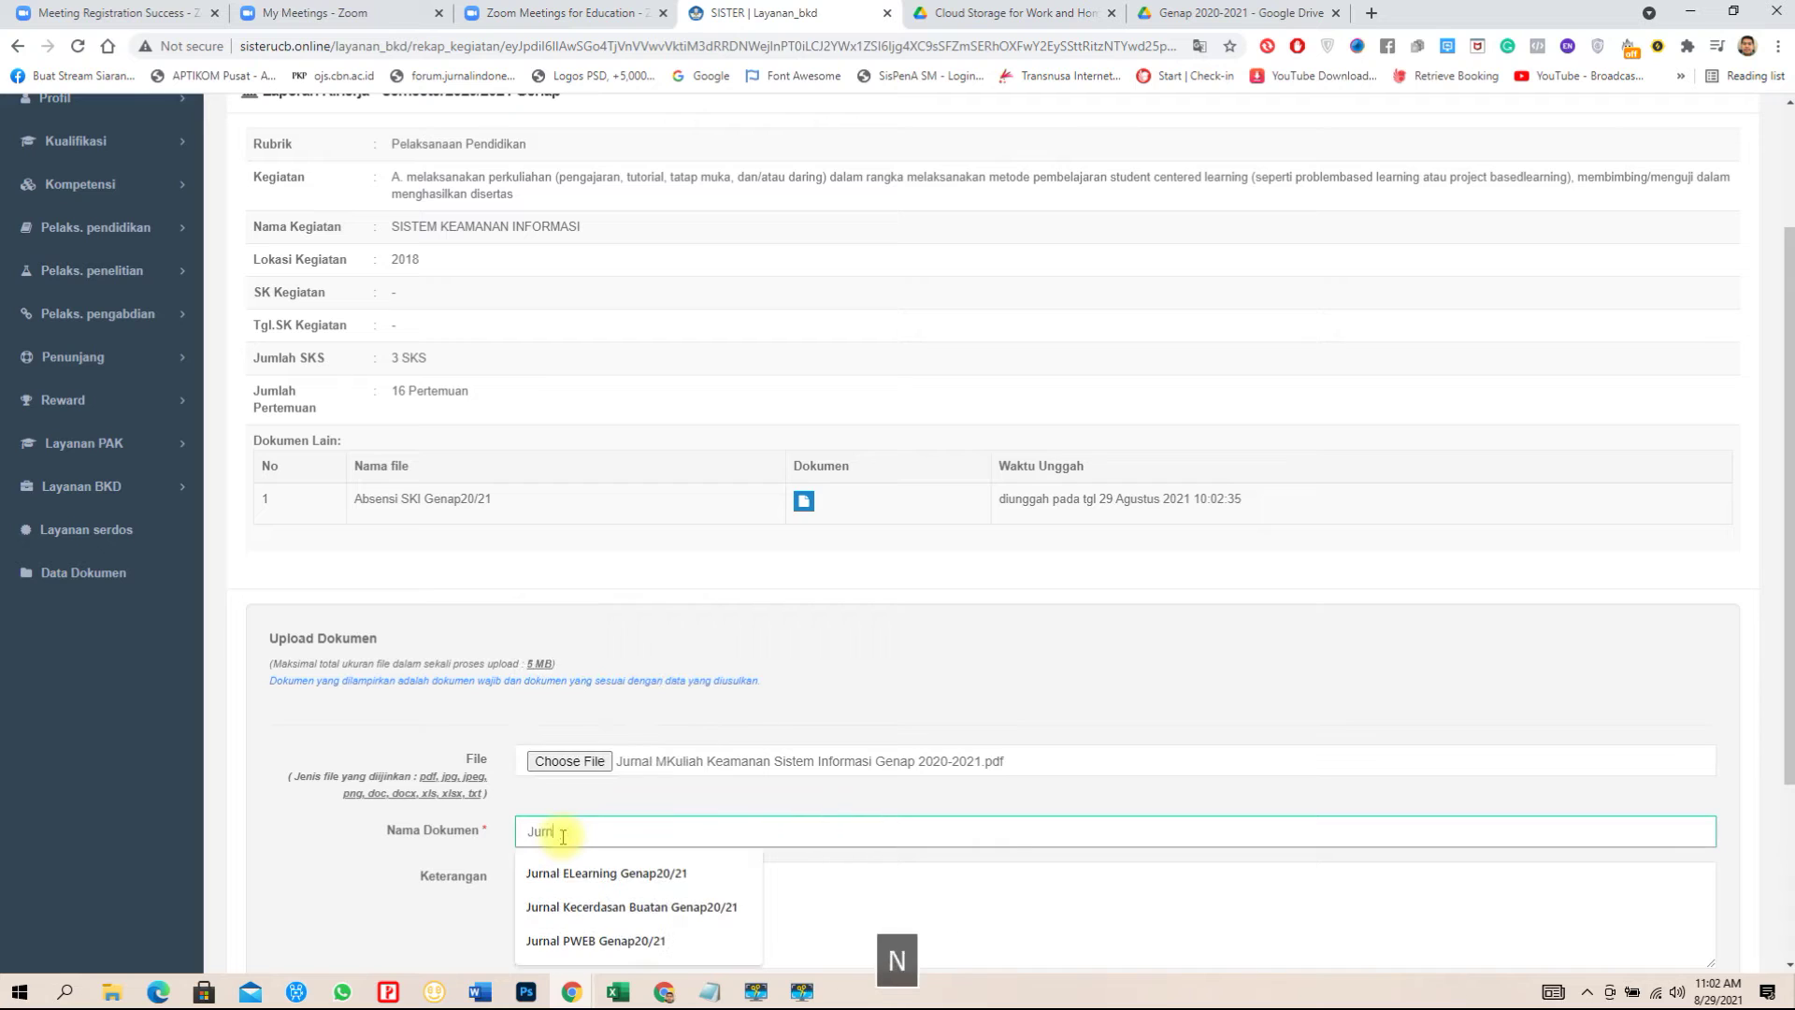
pyautogui.write('al')
pyautogui.click(578, 872)
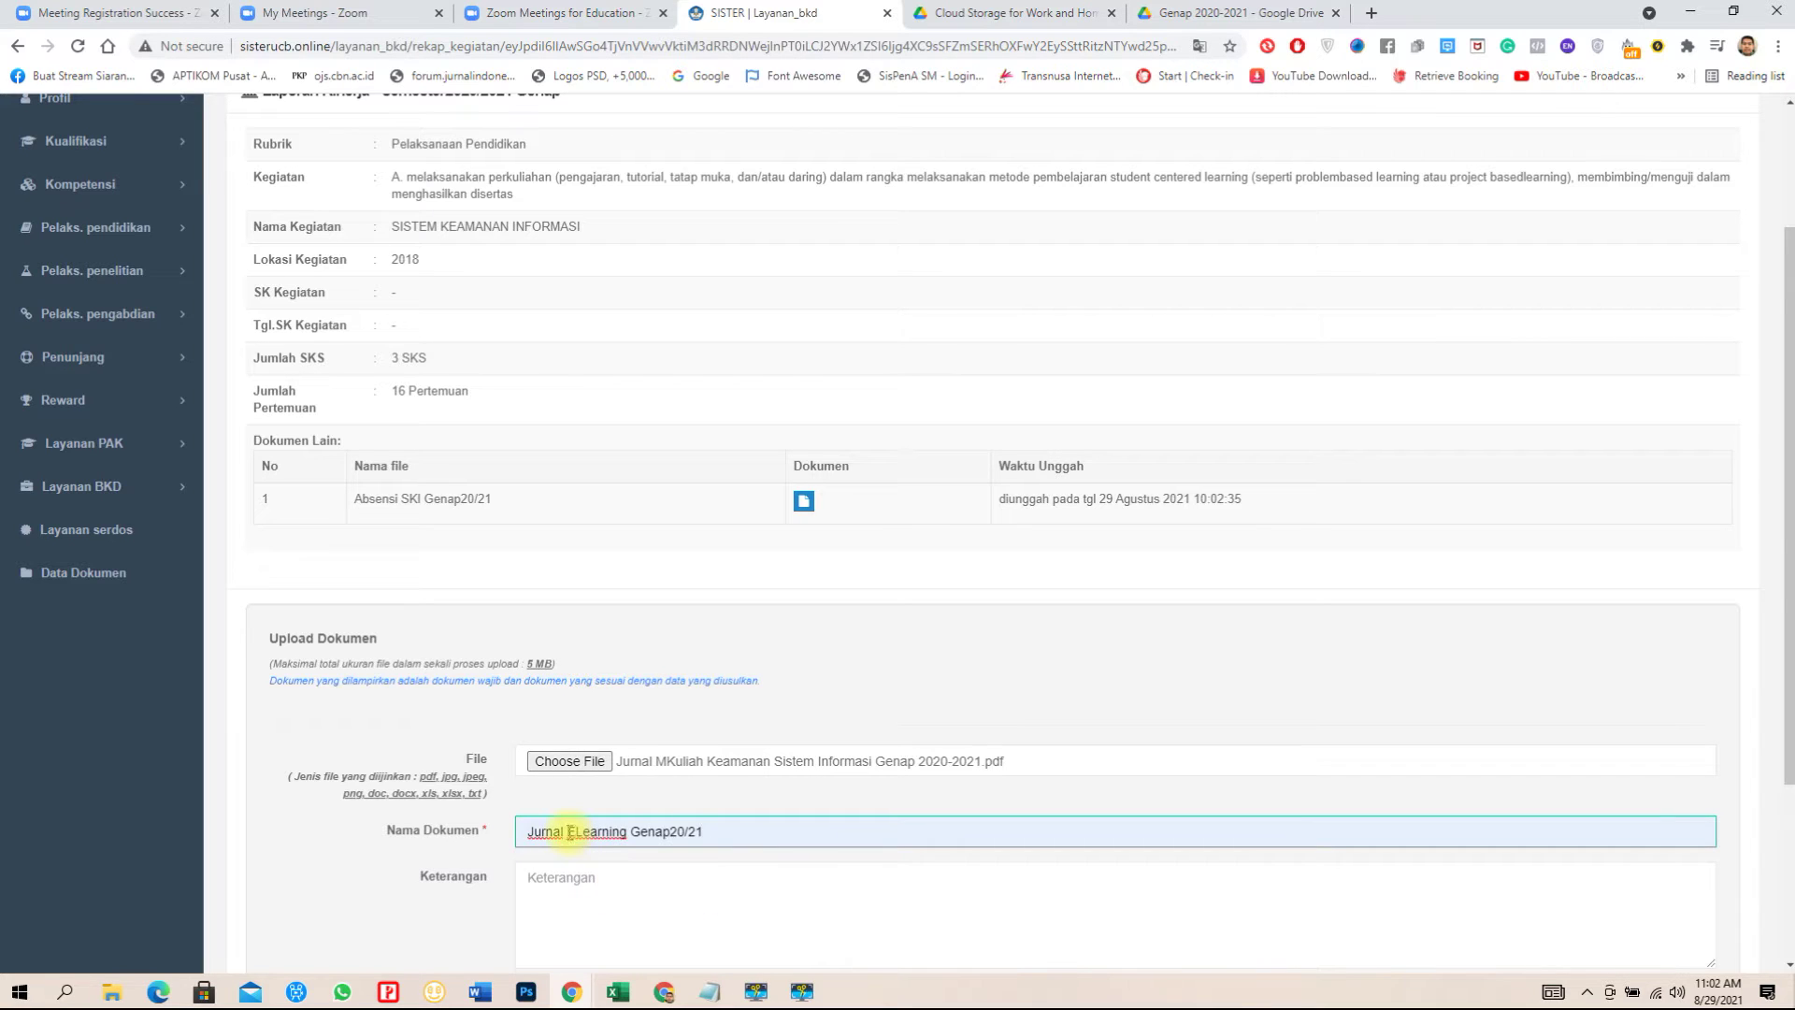
pyautogui.write('SKI')
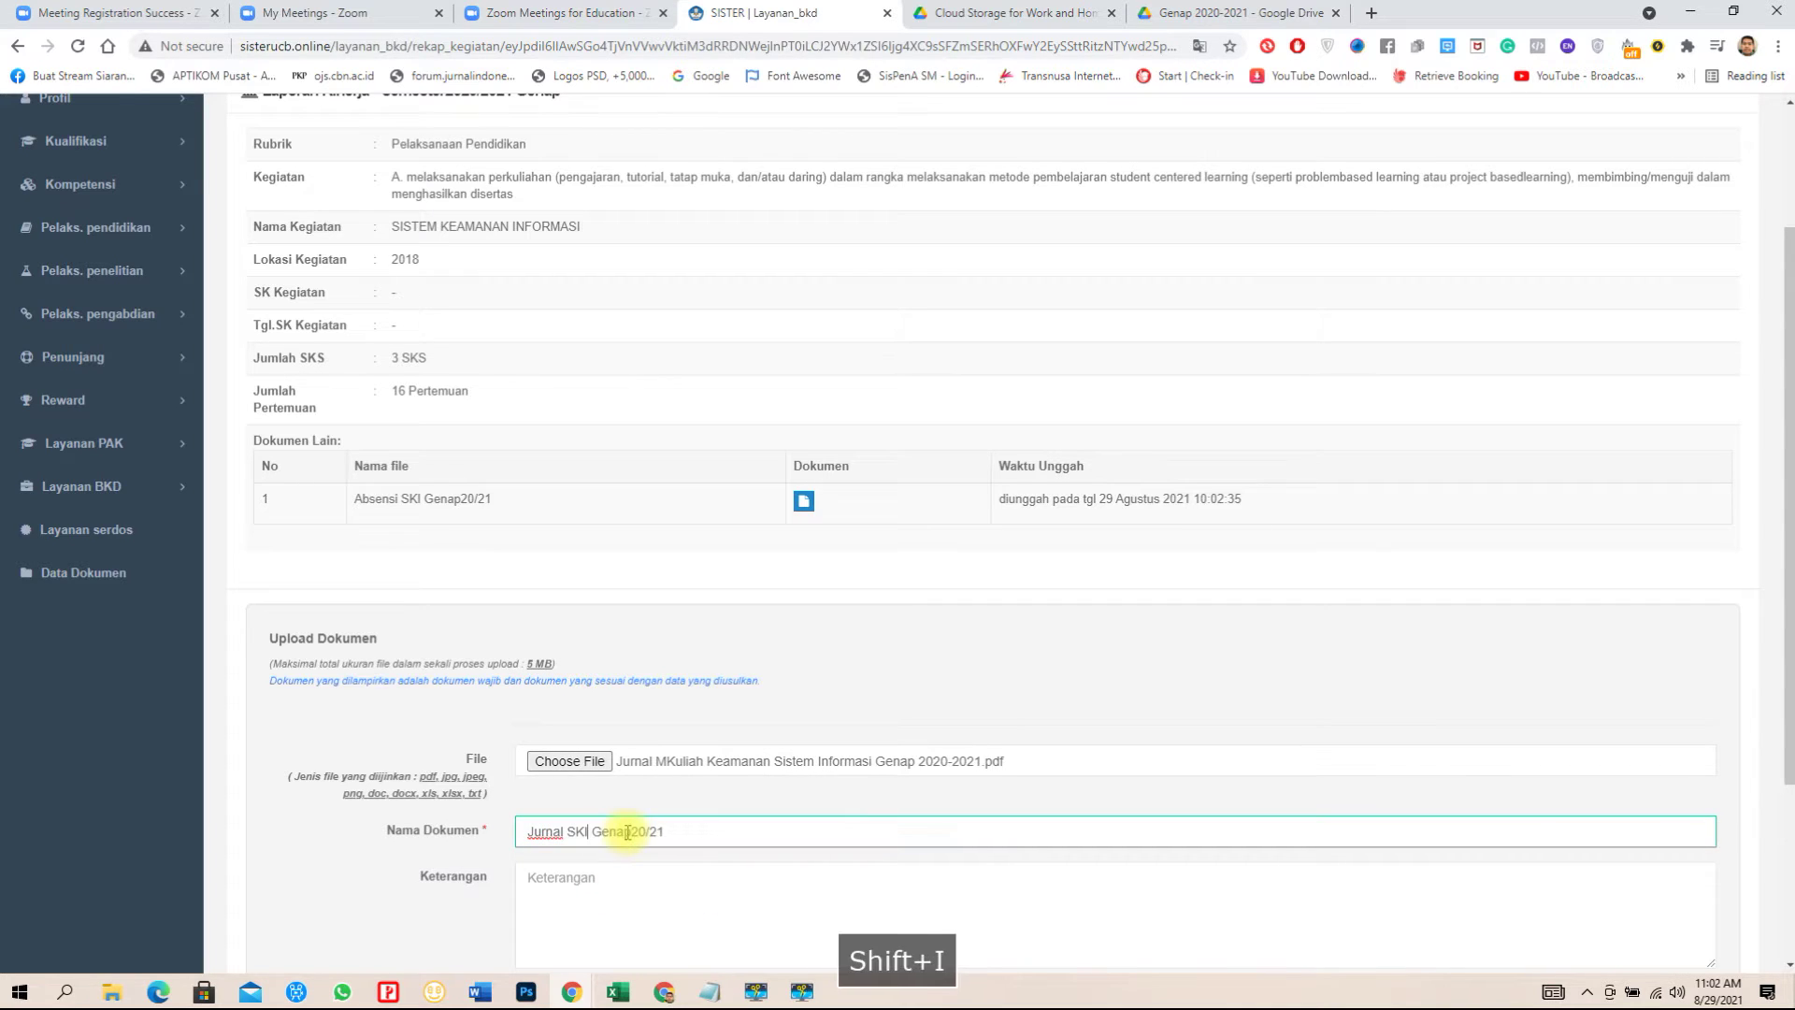
# Set the journal document's Jenis Dokumen to Lainnya.
pyautogui.scroll(-3, 584, 802)
pyautogui.click(594, 726)
pyautogui.write('lain')
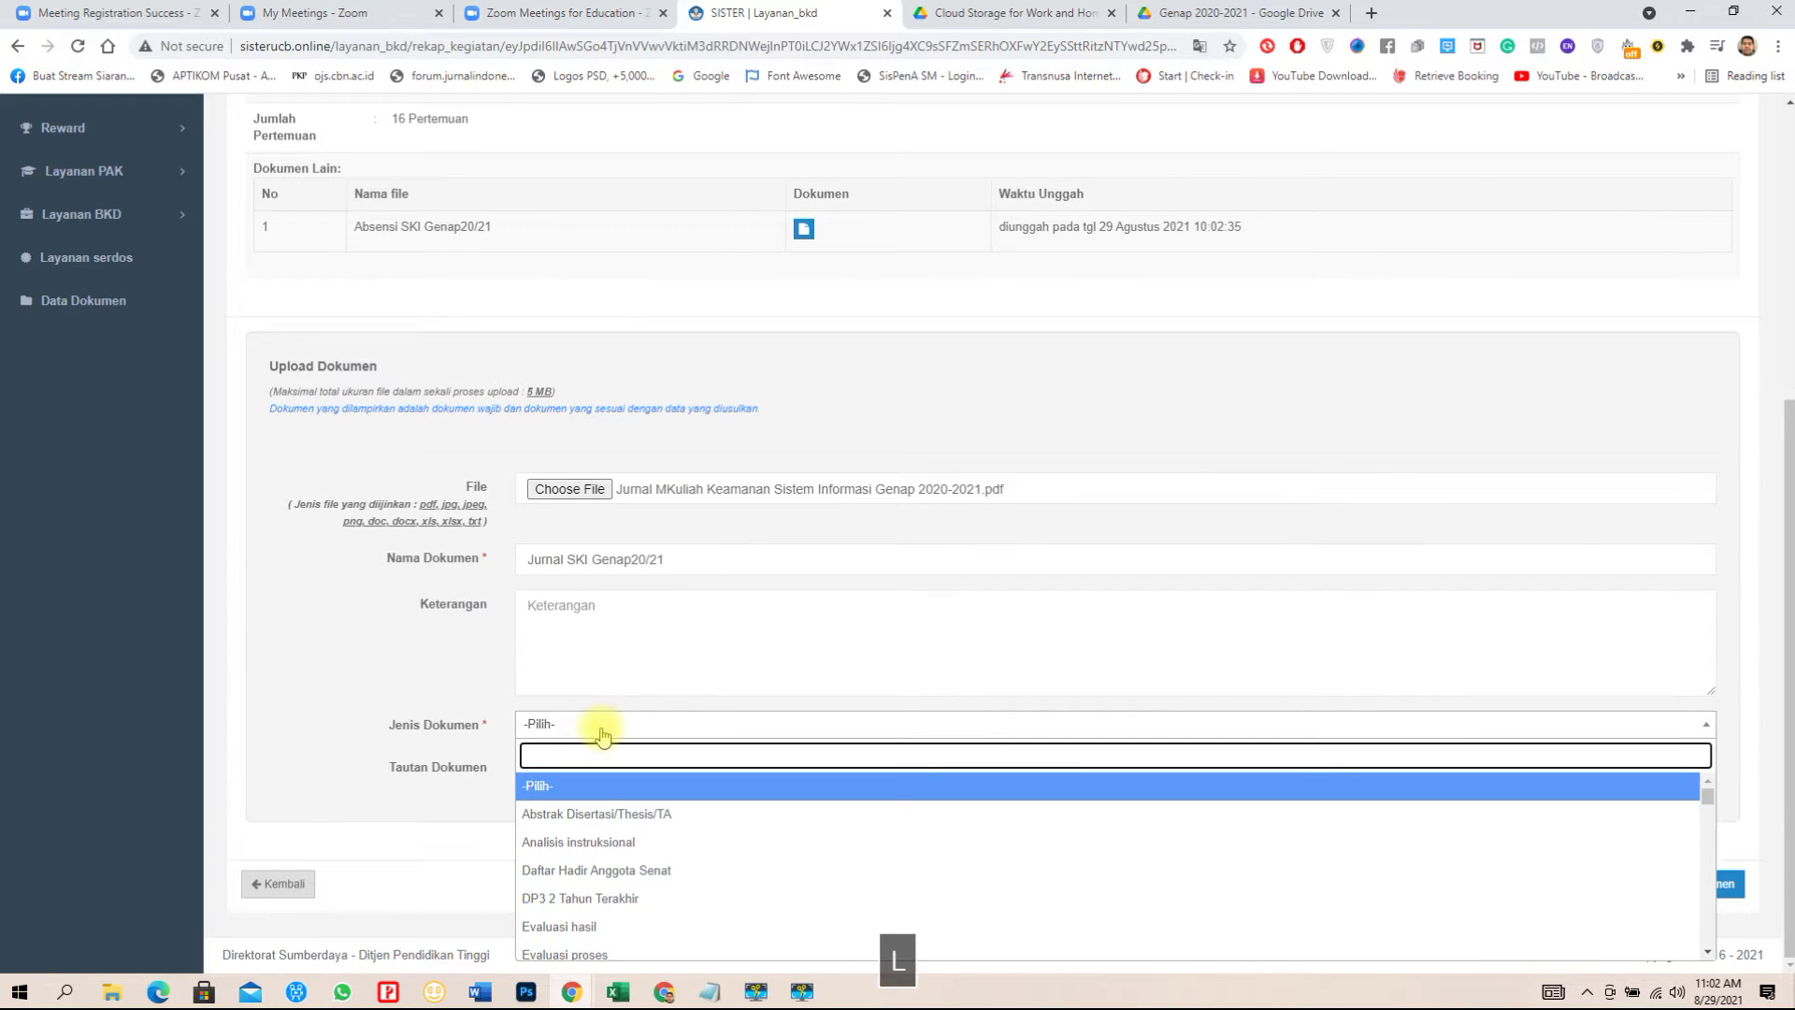
pyautogui.press('Return')
pyautogui.click(601, 765)
pyautogui.click(272, 641)
# Switch to Google Drive and copy the sharing link of "Jurnal MKuliah Keamanan Sistem Informasi Genap 2020-2021.pdf".
pyautogui.hotkey('ctrl', '9')
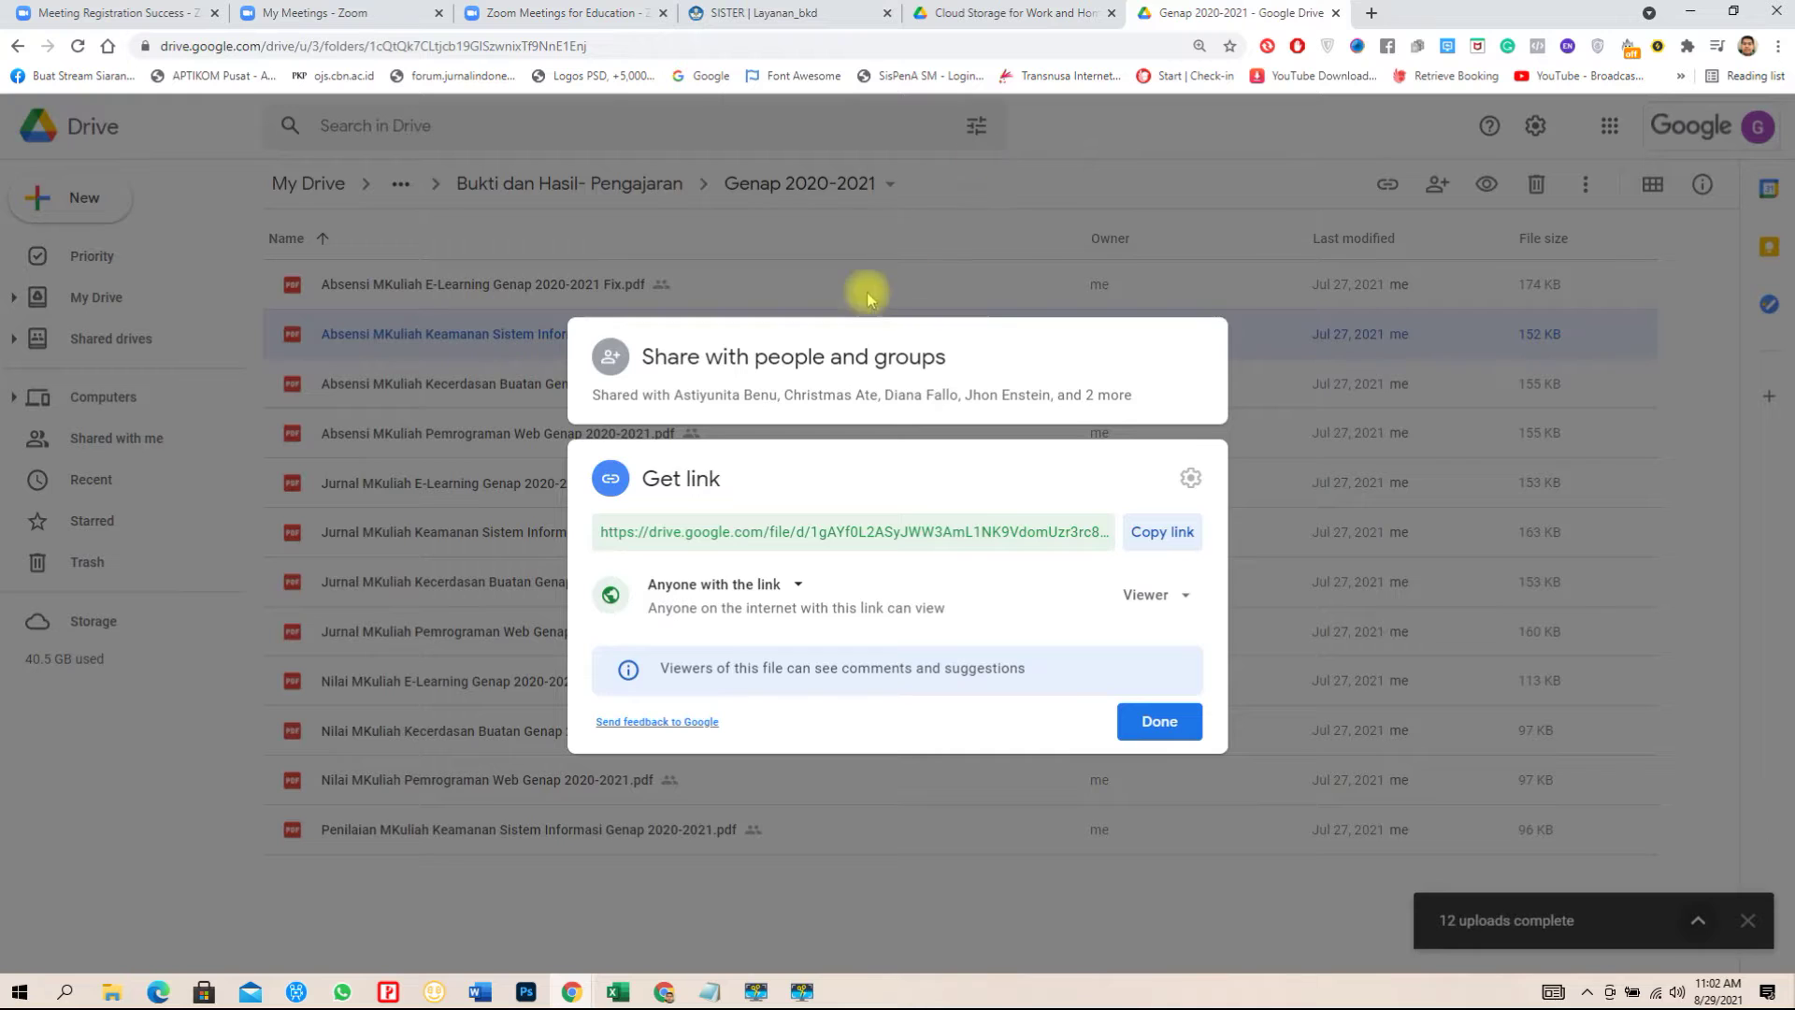
pyautogui.press('Escape')
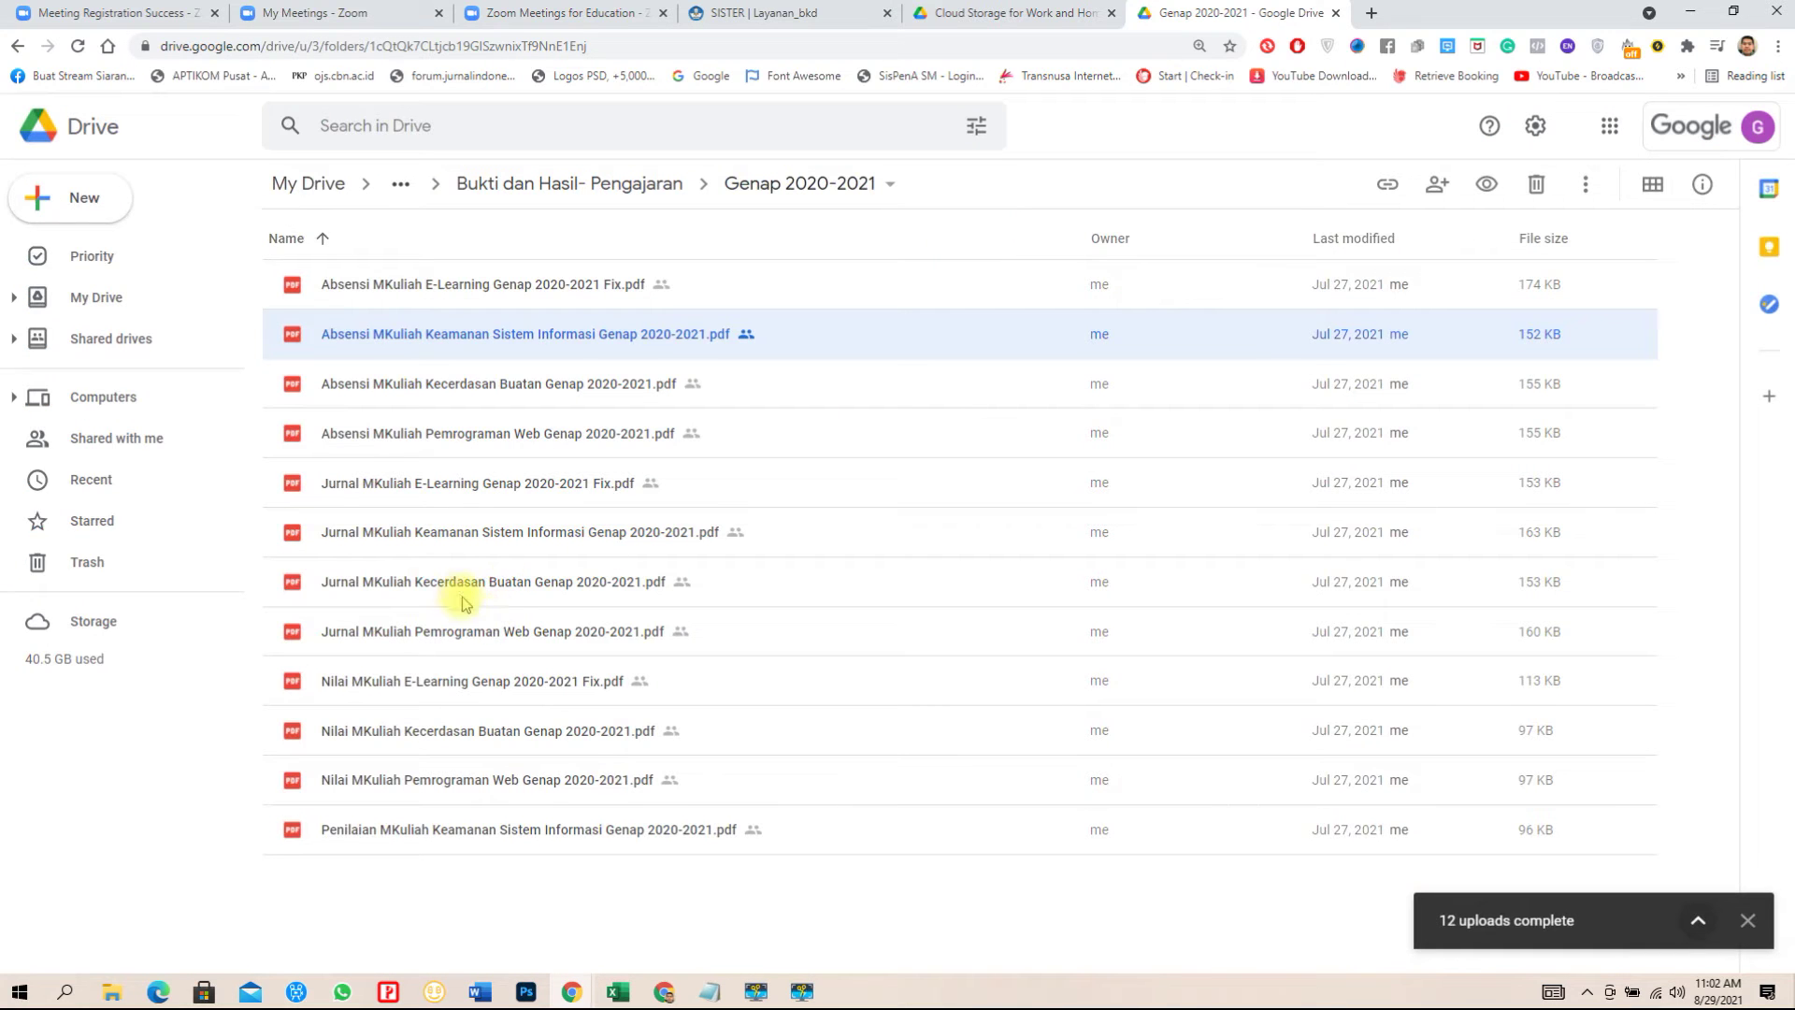
pyautogui.rightClick(455, 533)
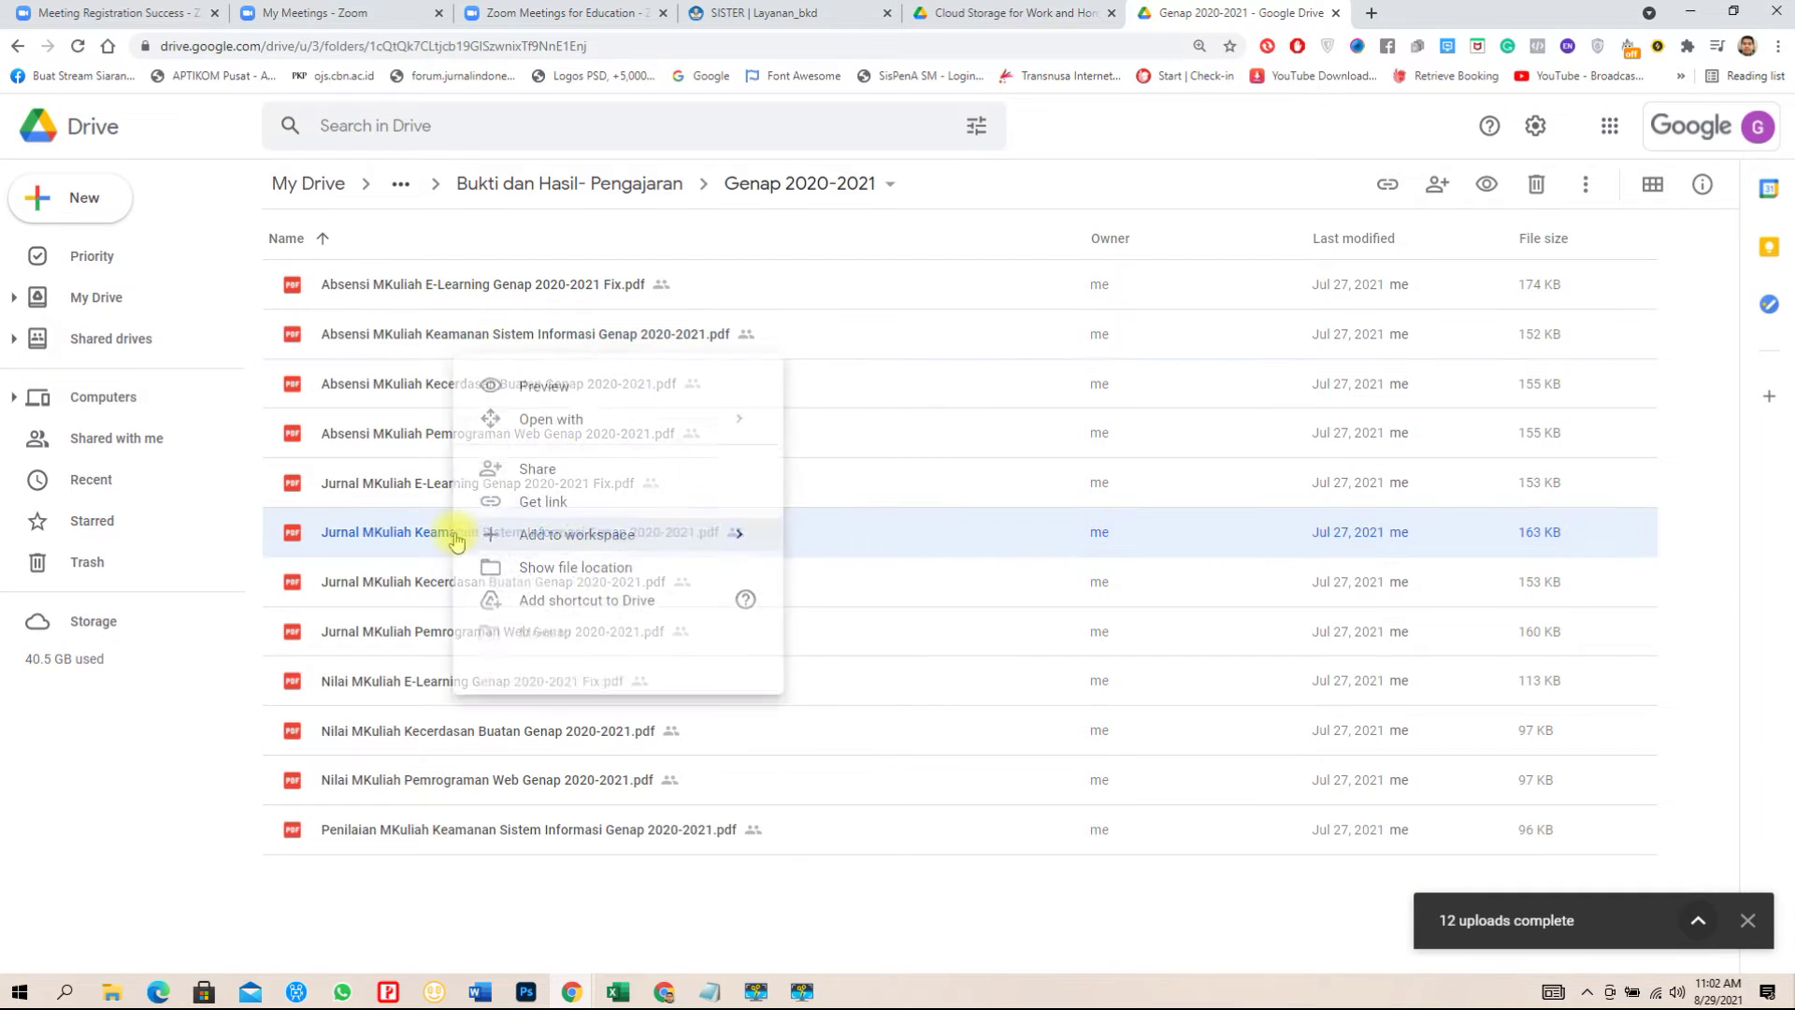
pyautogui.click(512, 506)
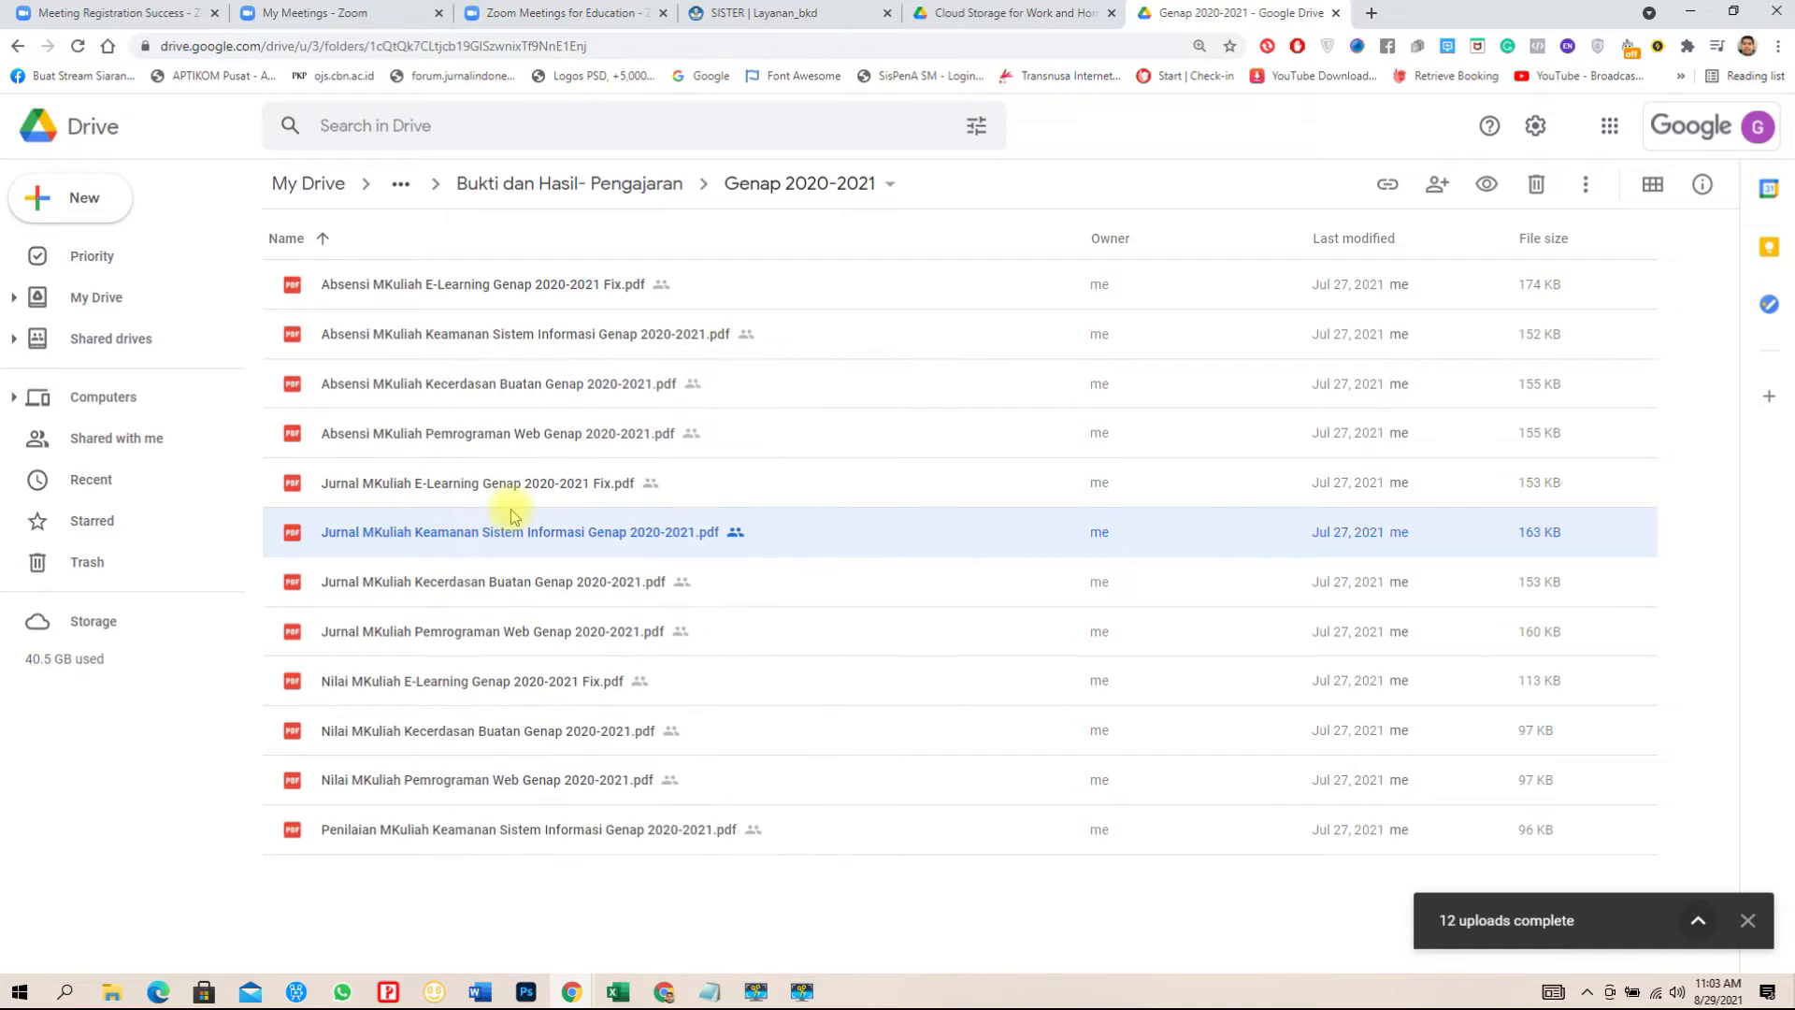
pyautogui.click(1162, 531)
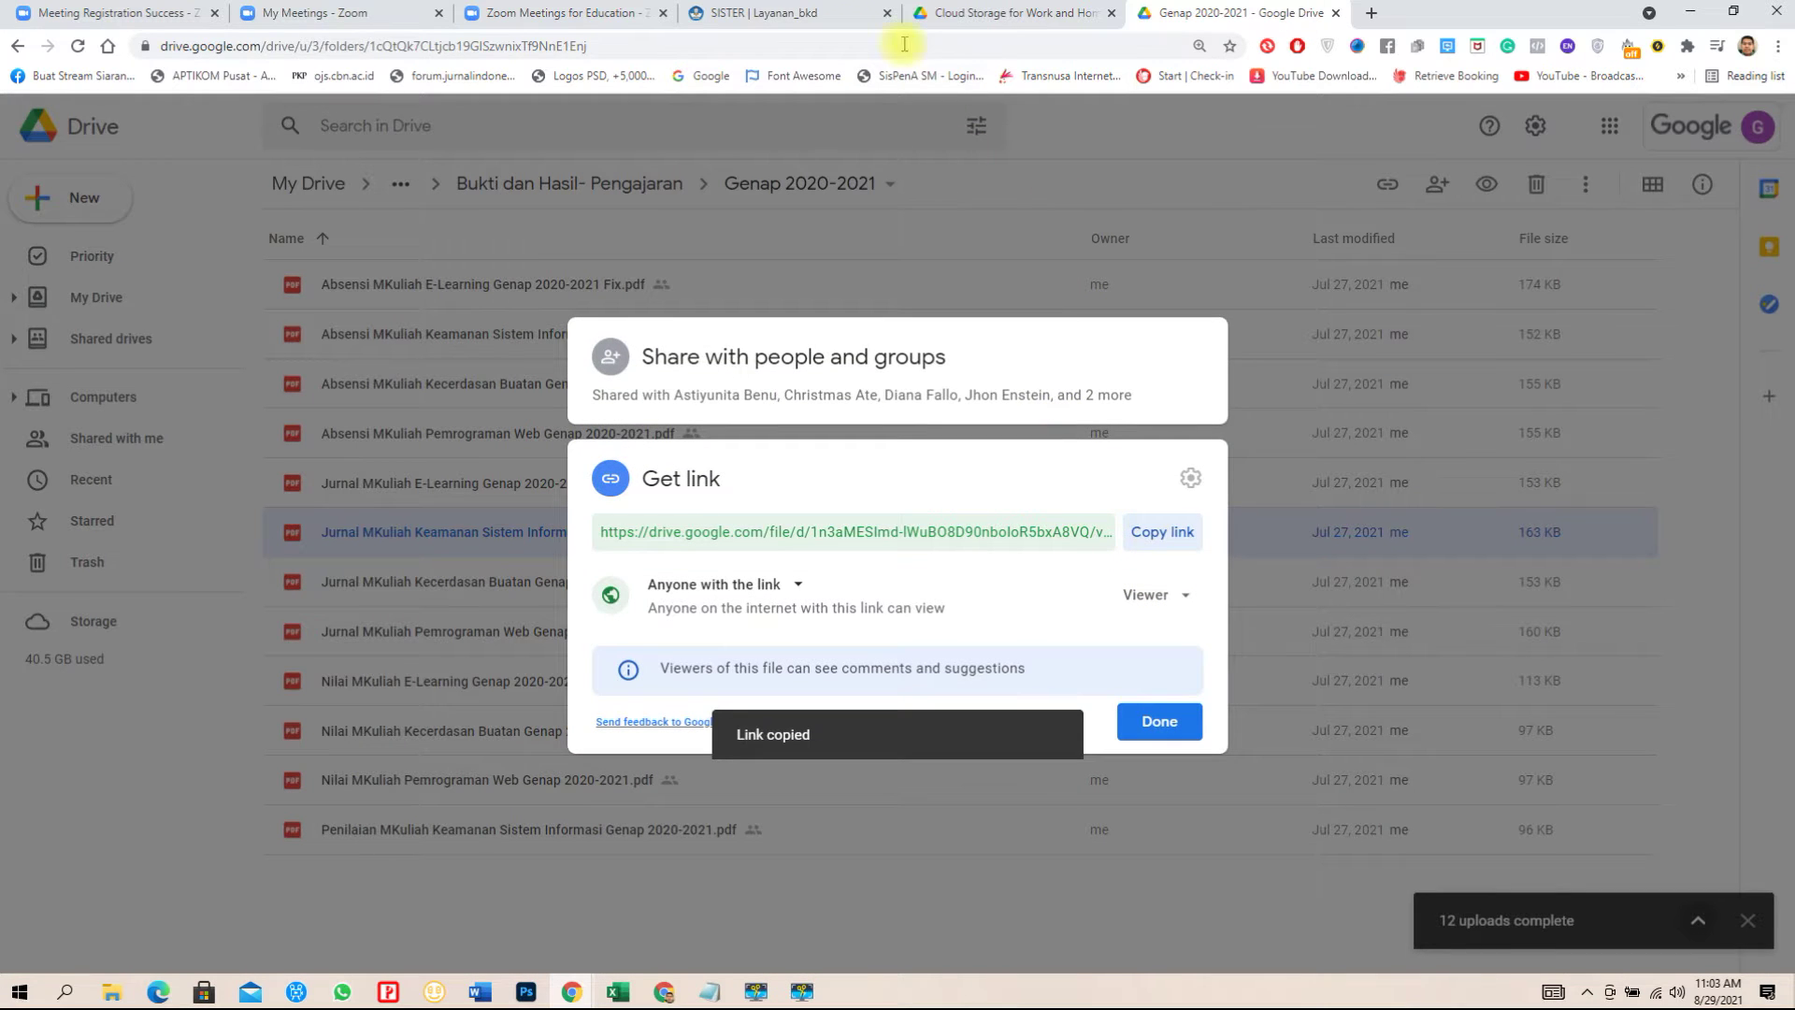
# Return to SISTER, paste the copied link as the Tautan Dokumen of Jurnal SKI Genap20/21 and save the document.
pyautogui.click(775, 13)
pyautogui.rightClick(579, 770)
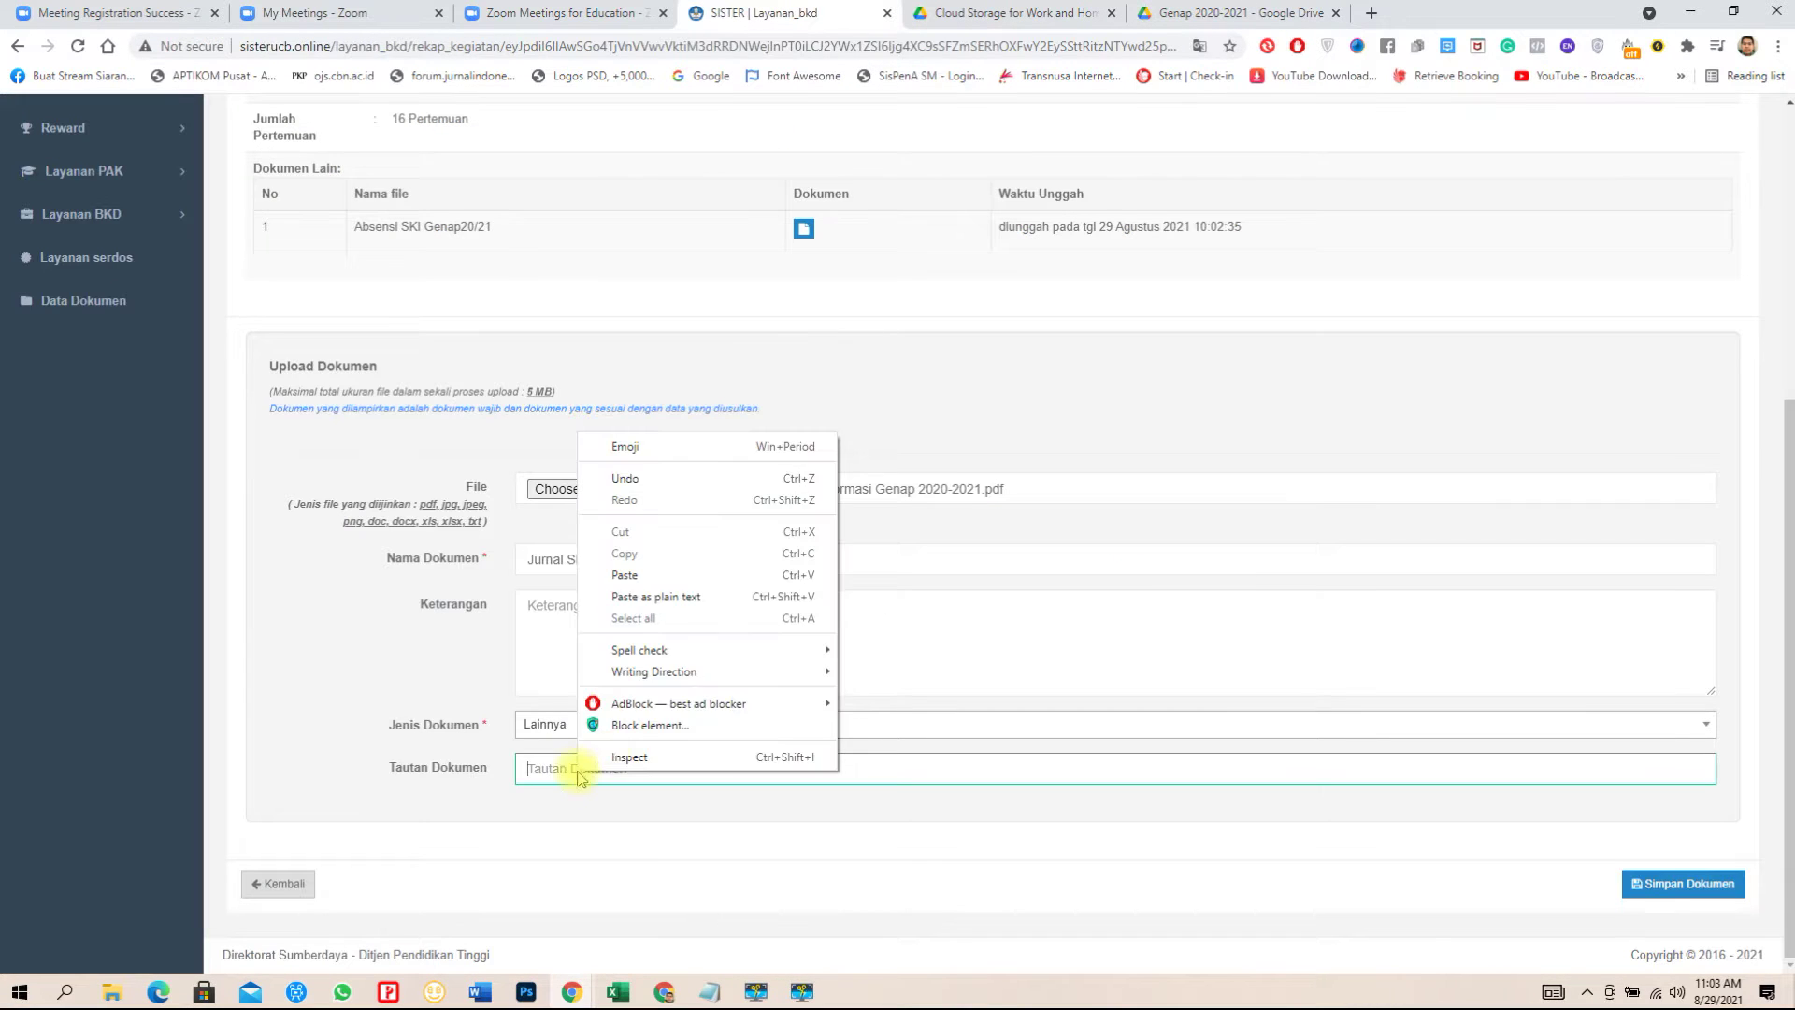
pyautogui.click(673, 598)
pyautogui.click(1659, 884)
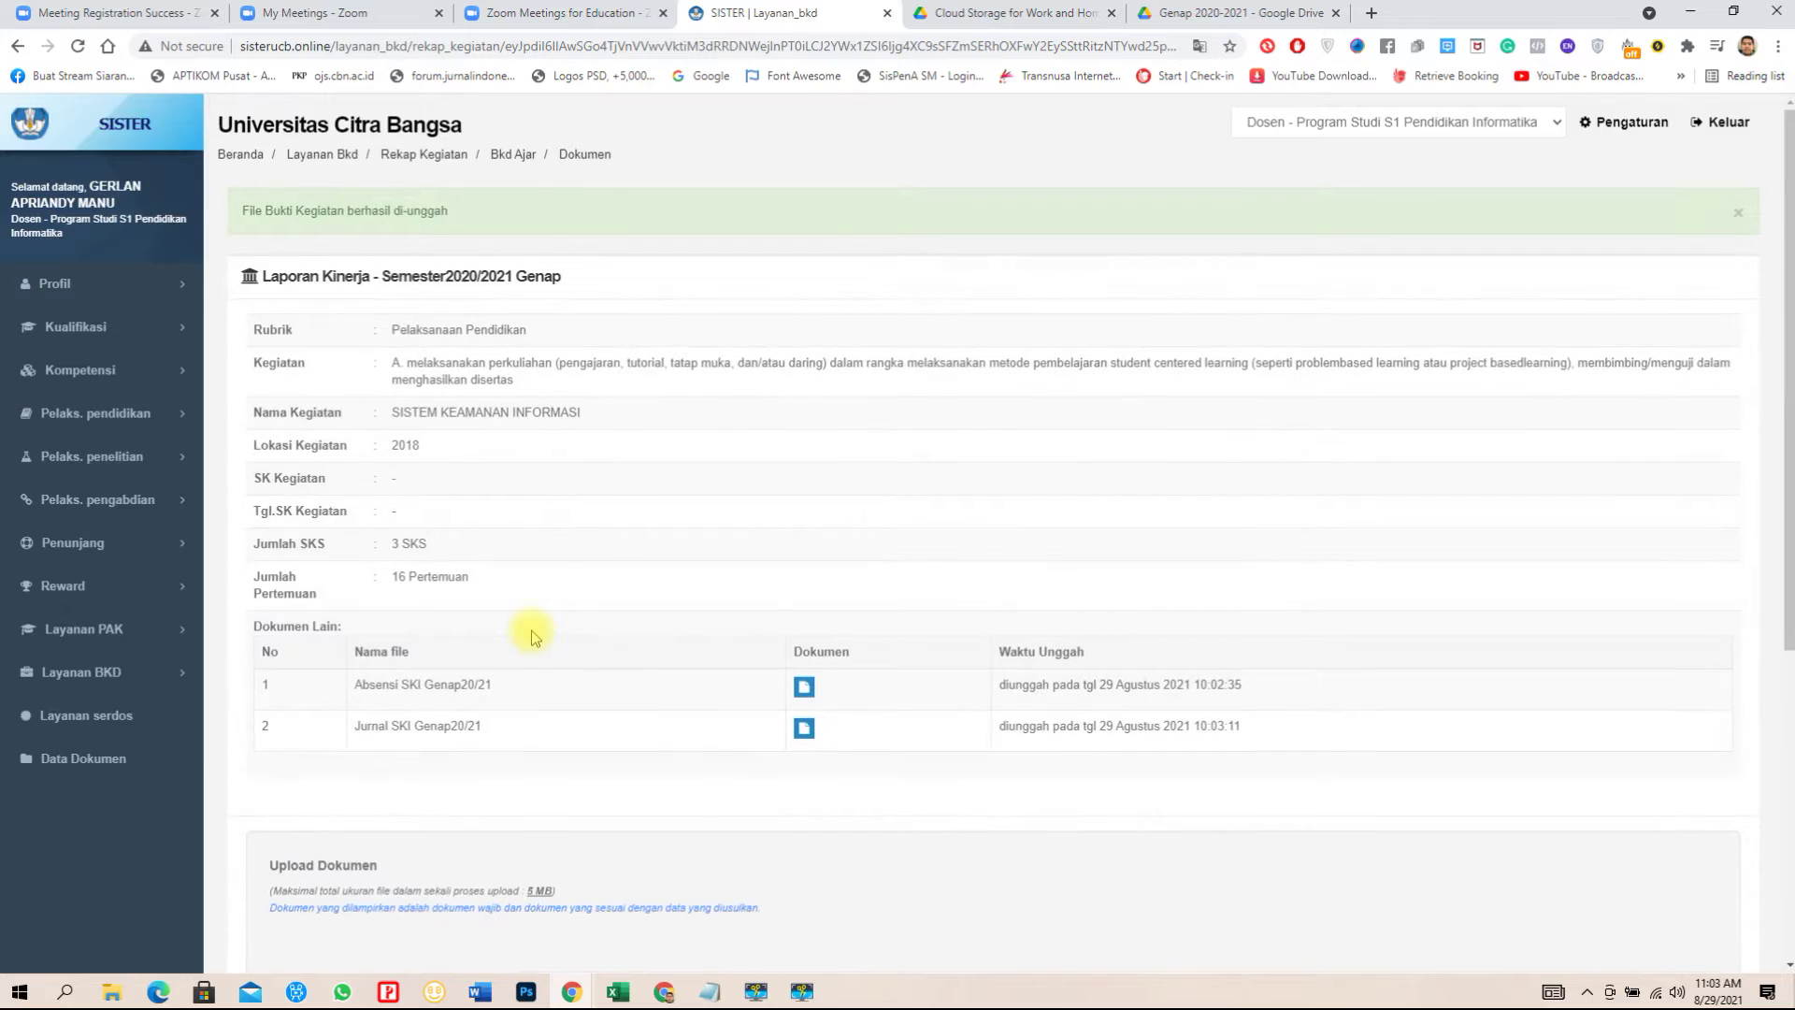
# Attach "Penilaian MKuliah Keamanan Sistem Informasi Genap 2020-2021.pdf" from the Materi Kuliah folder to the upload form.
pyautogui.scroll(-4, 521, 629)
pyautogui.click(550, 614)
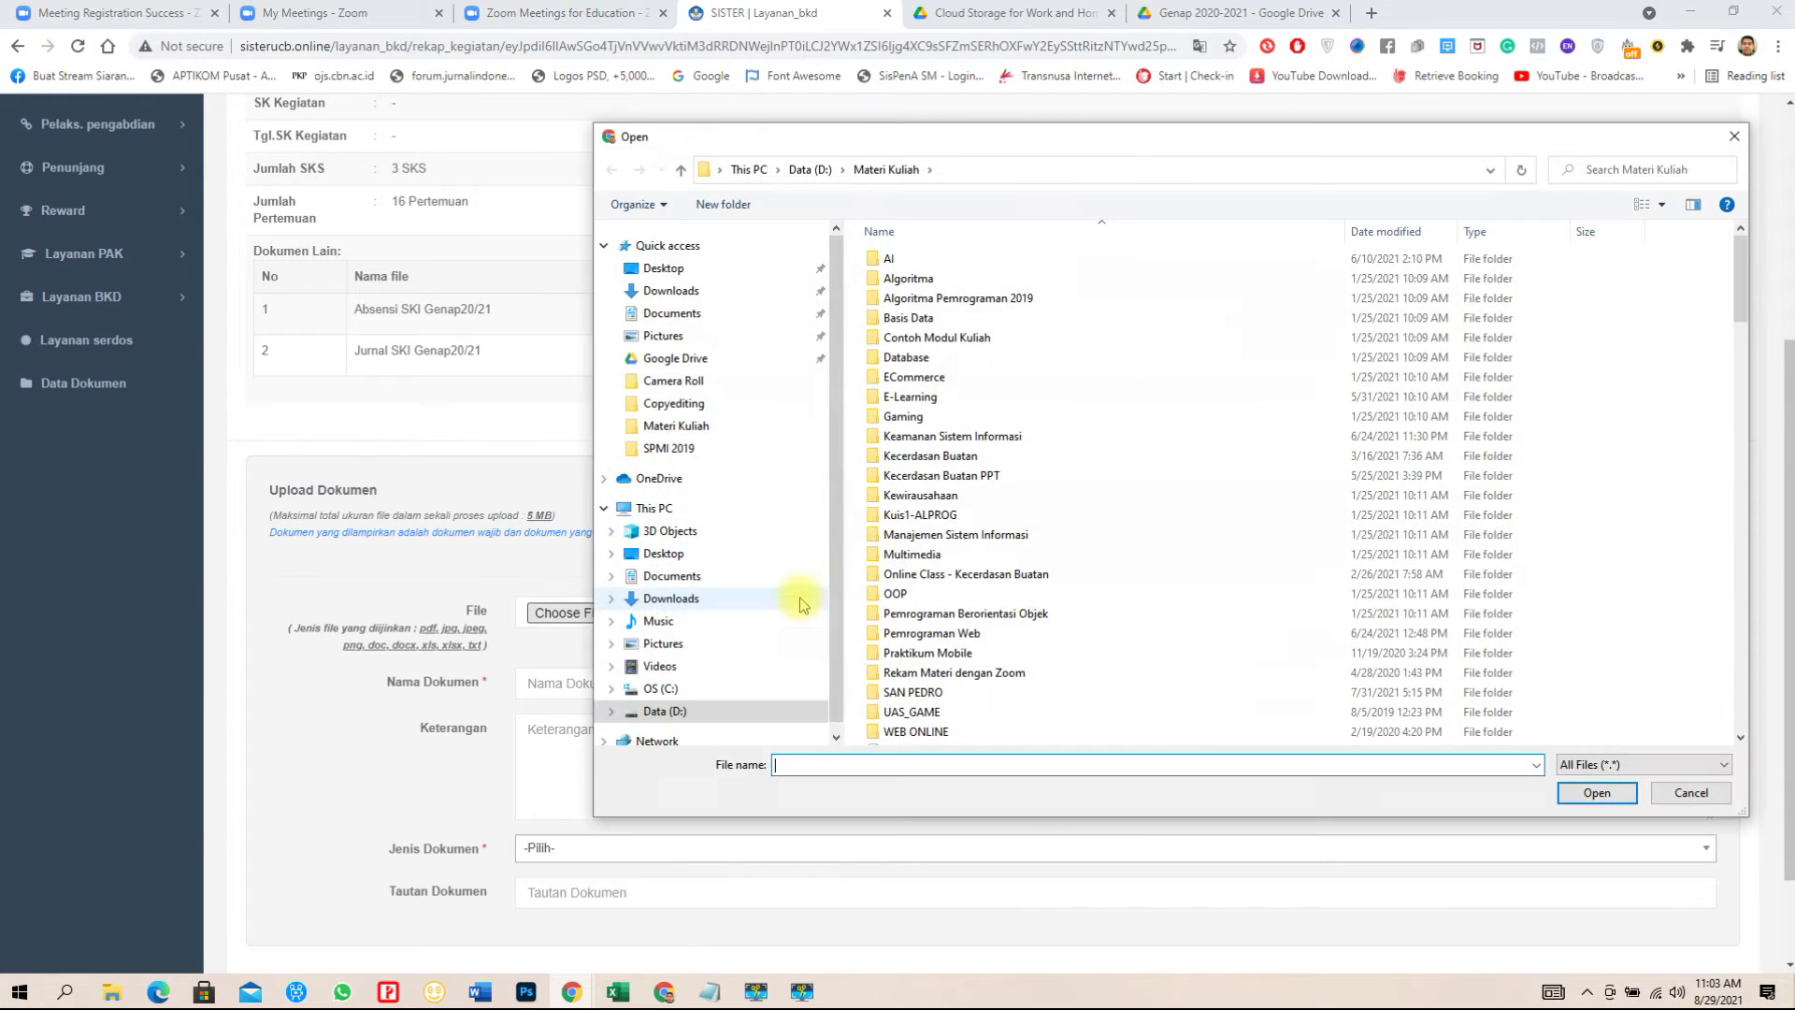
pyautogui.click(911, 536)
pyautogui.write('nilaian A')
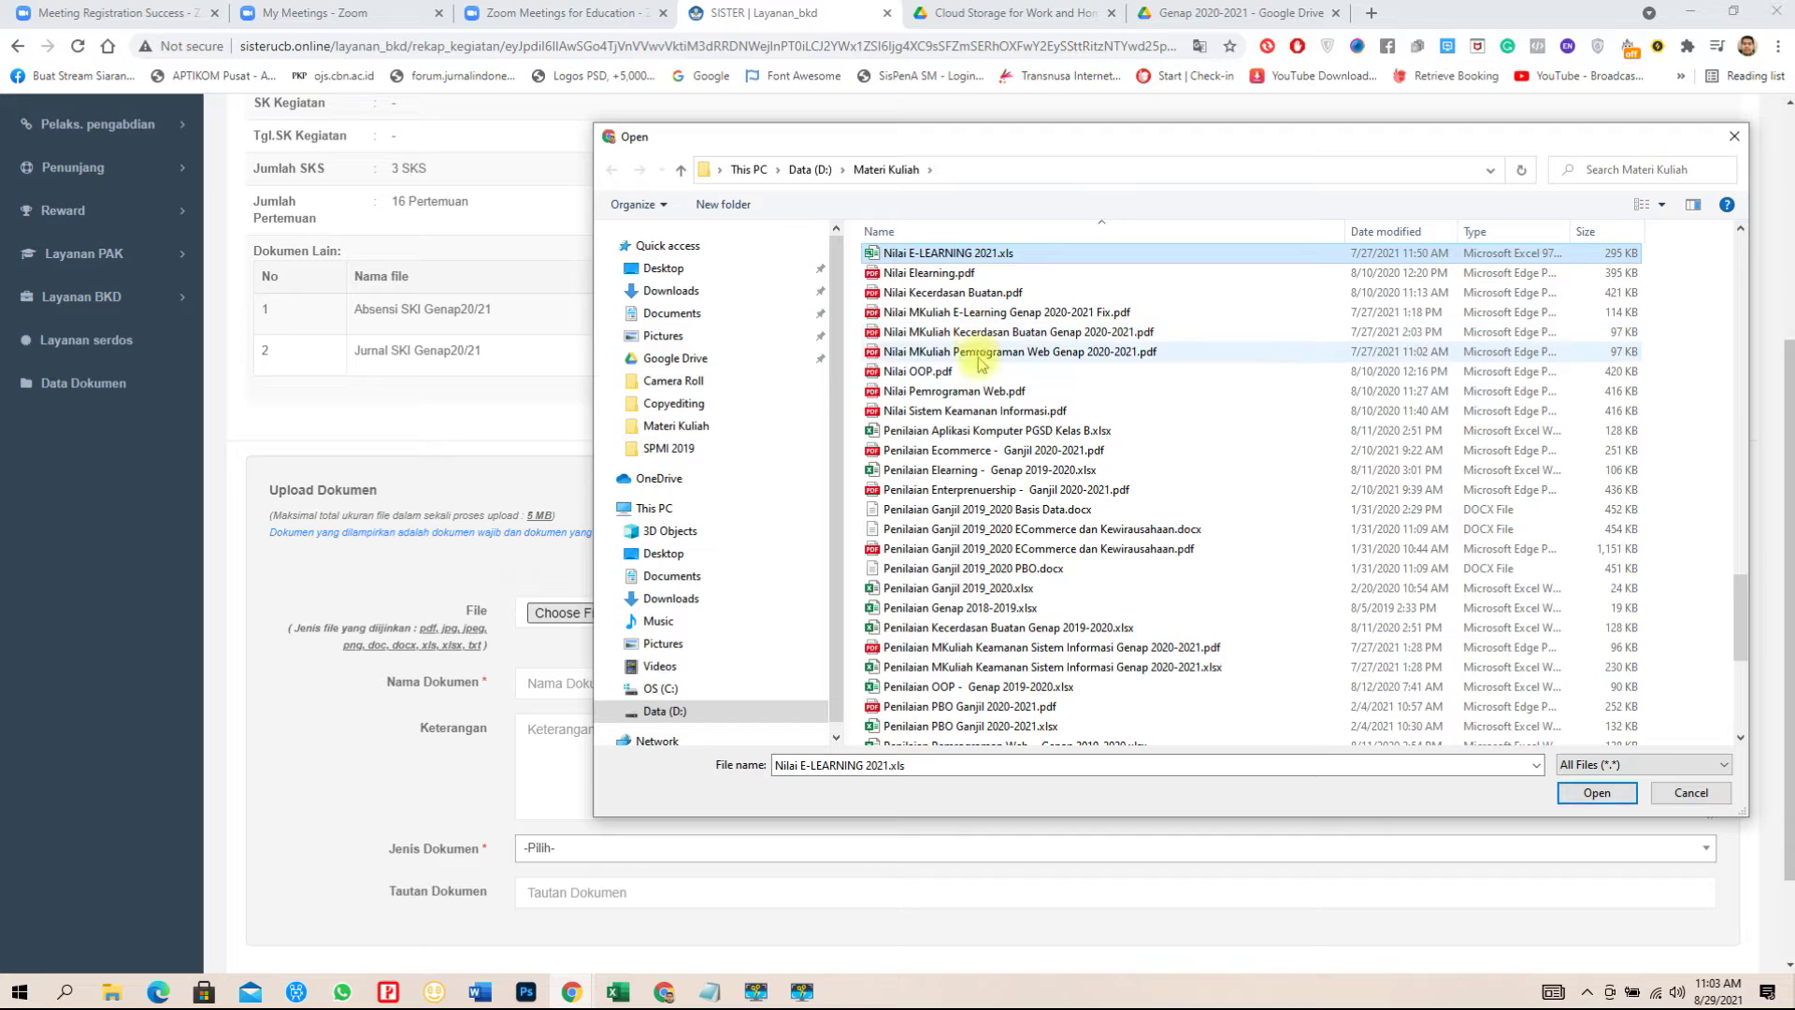
pyautogui.write('p')
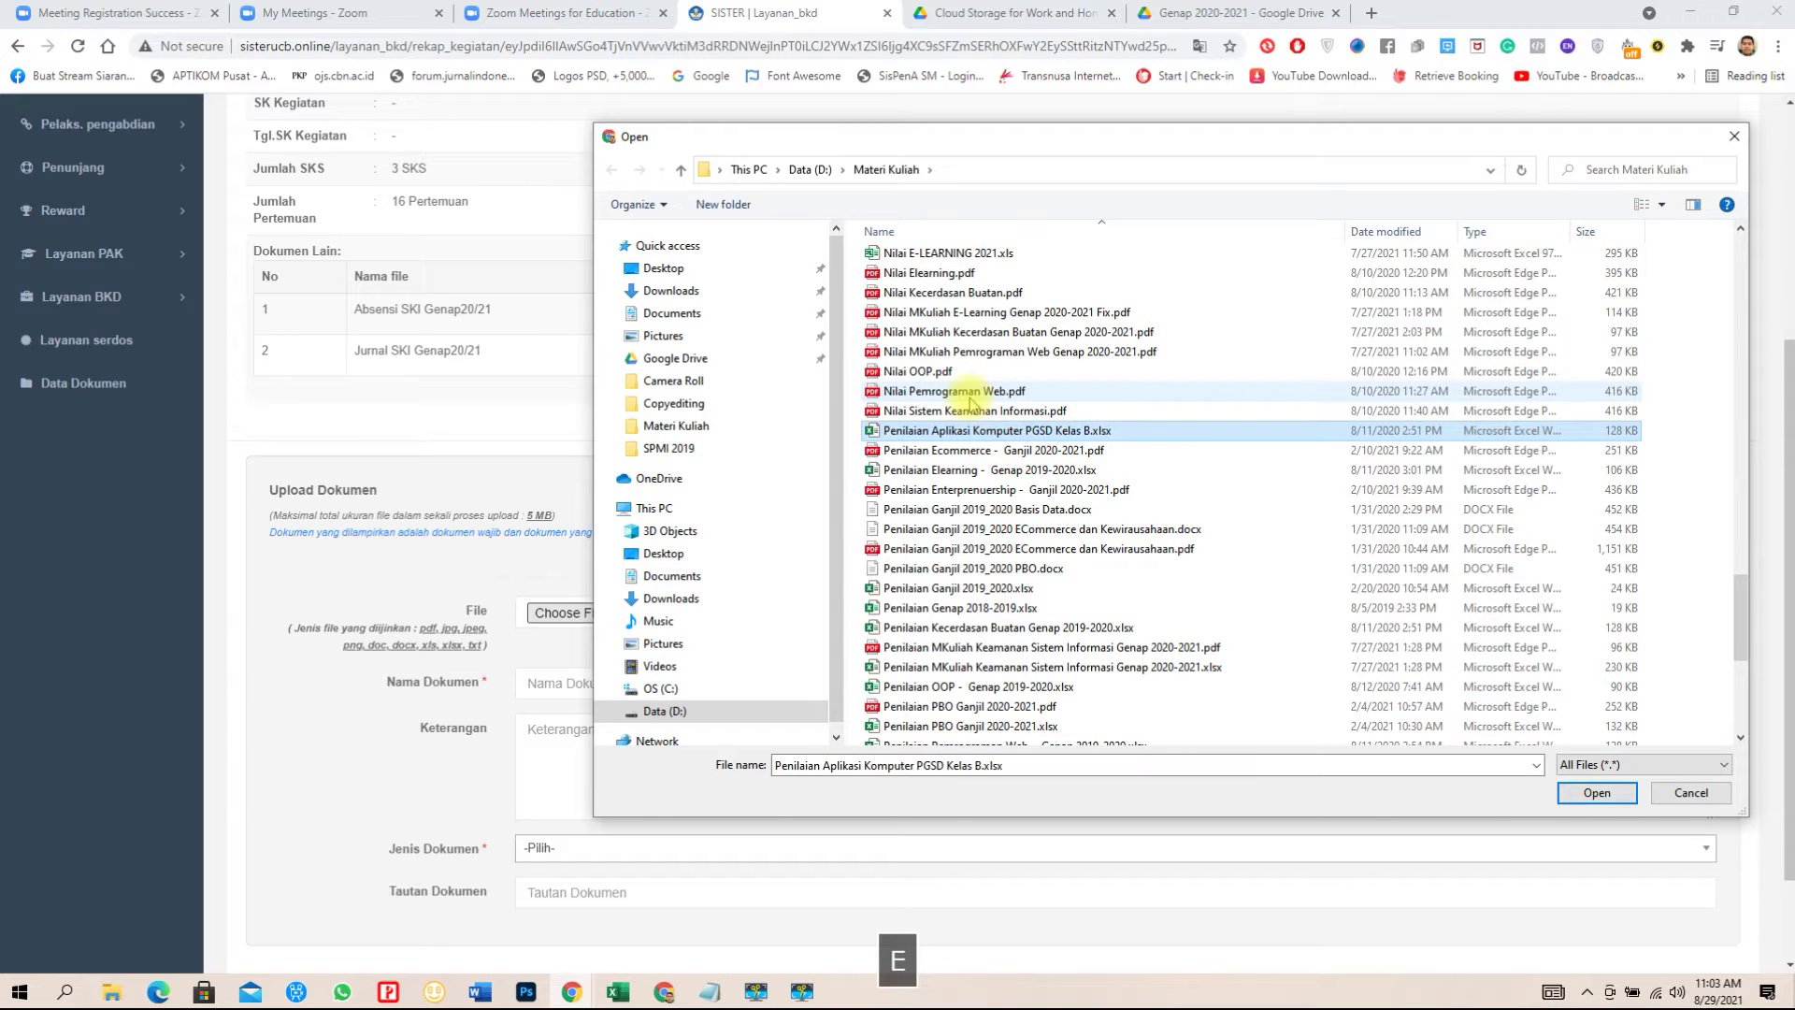
pyautogui.click(961, 647)
pyautogui.click(1596, 792)
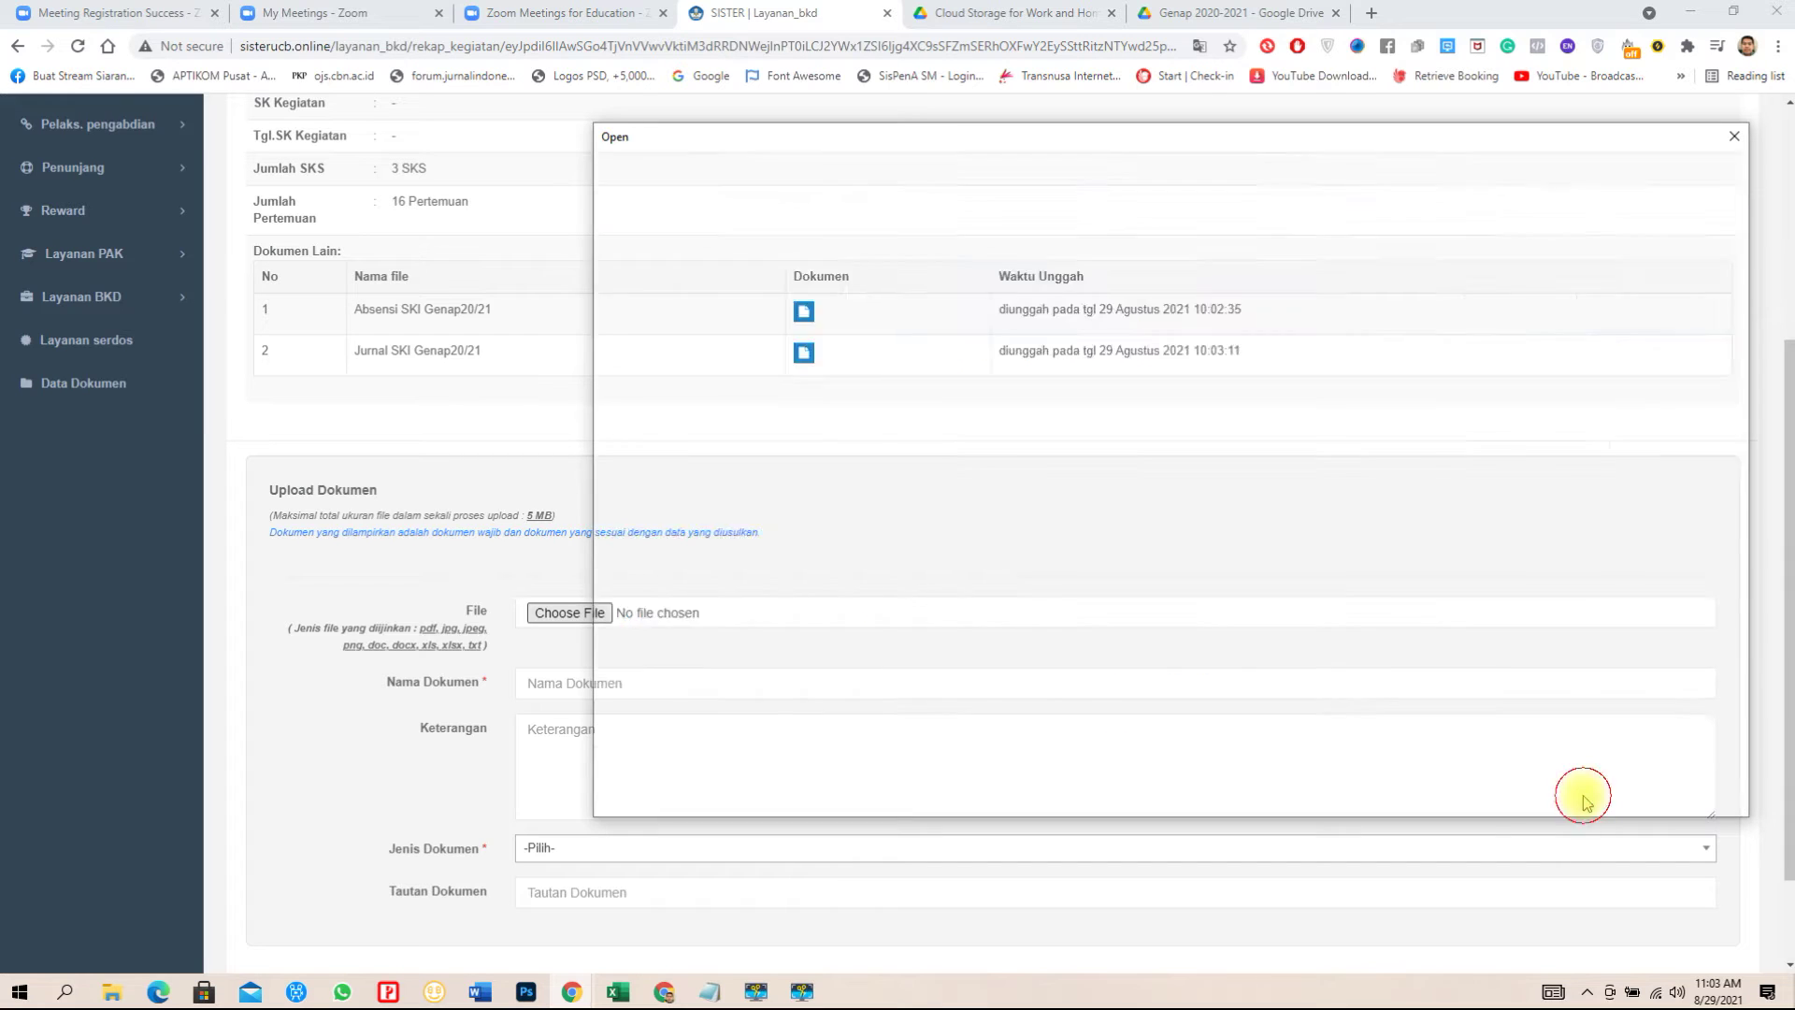
# Name the grading document "Nilai SKI Genap20/21".
pyautogui.click(600, 684)
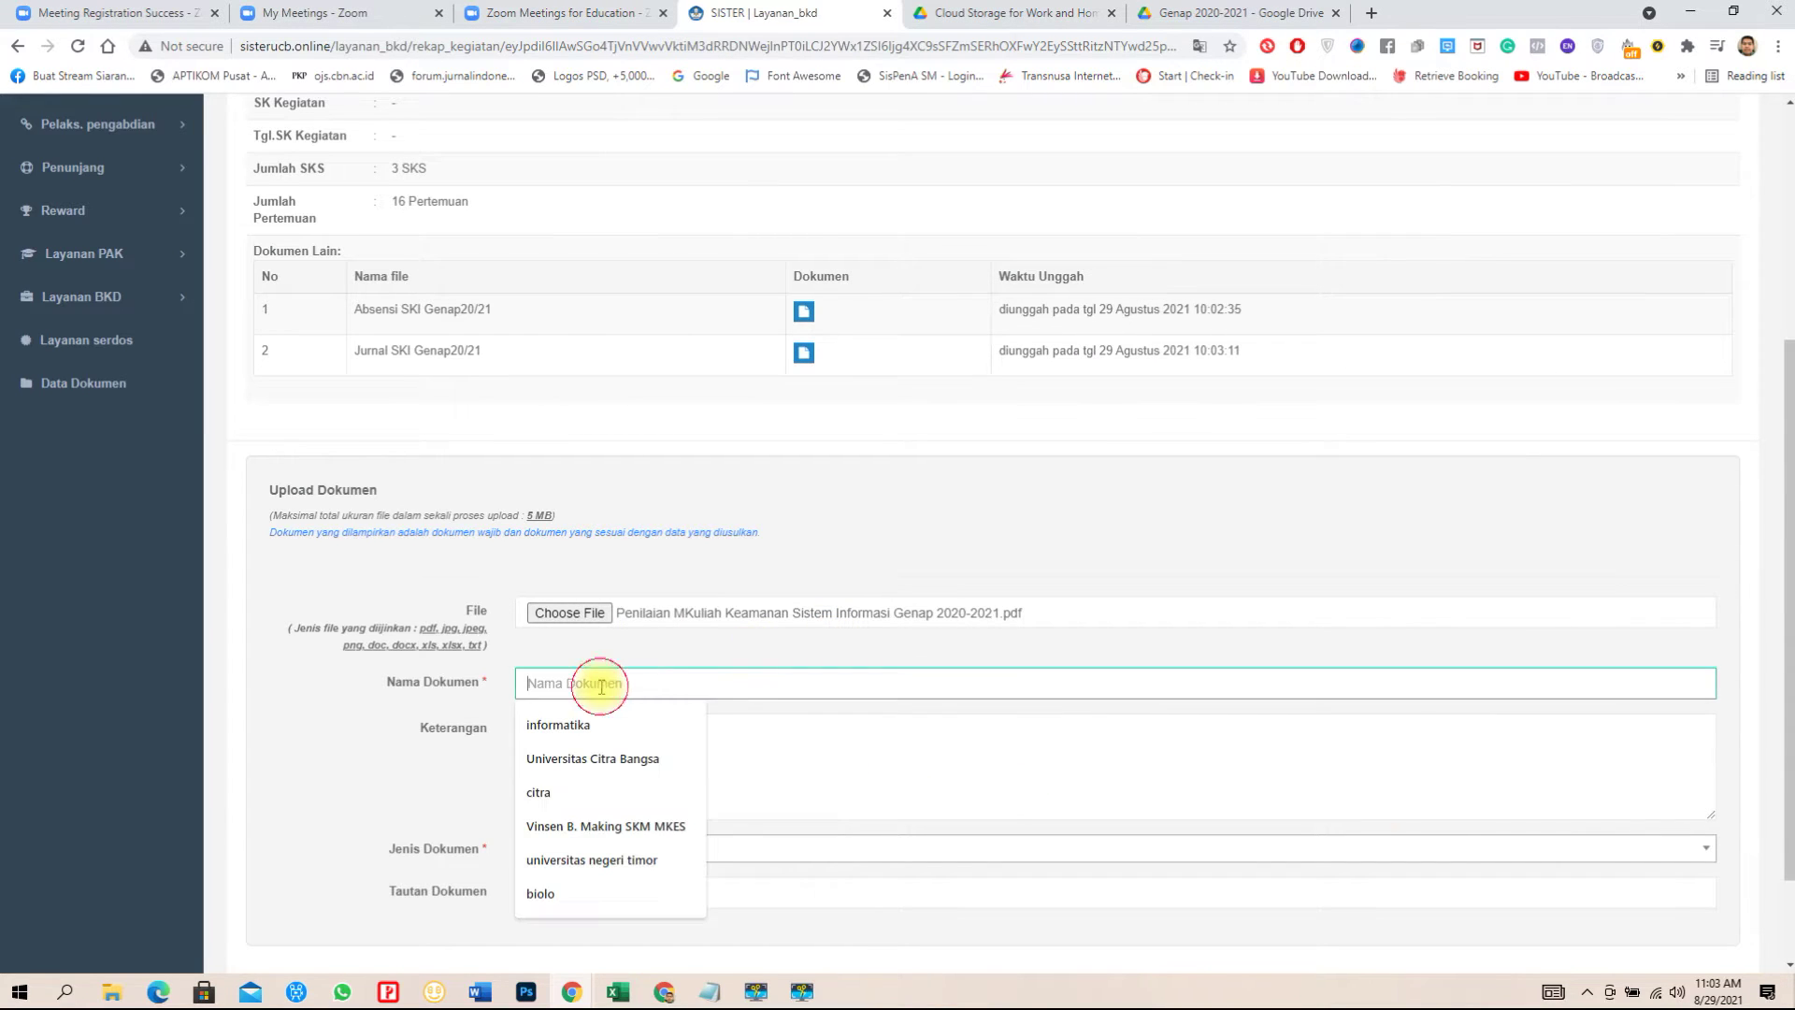
pyautogui.write('Nilai ELearning Genap20/21')
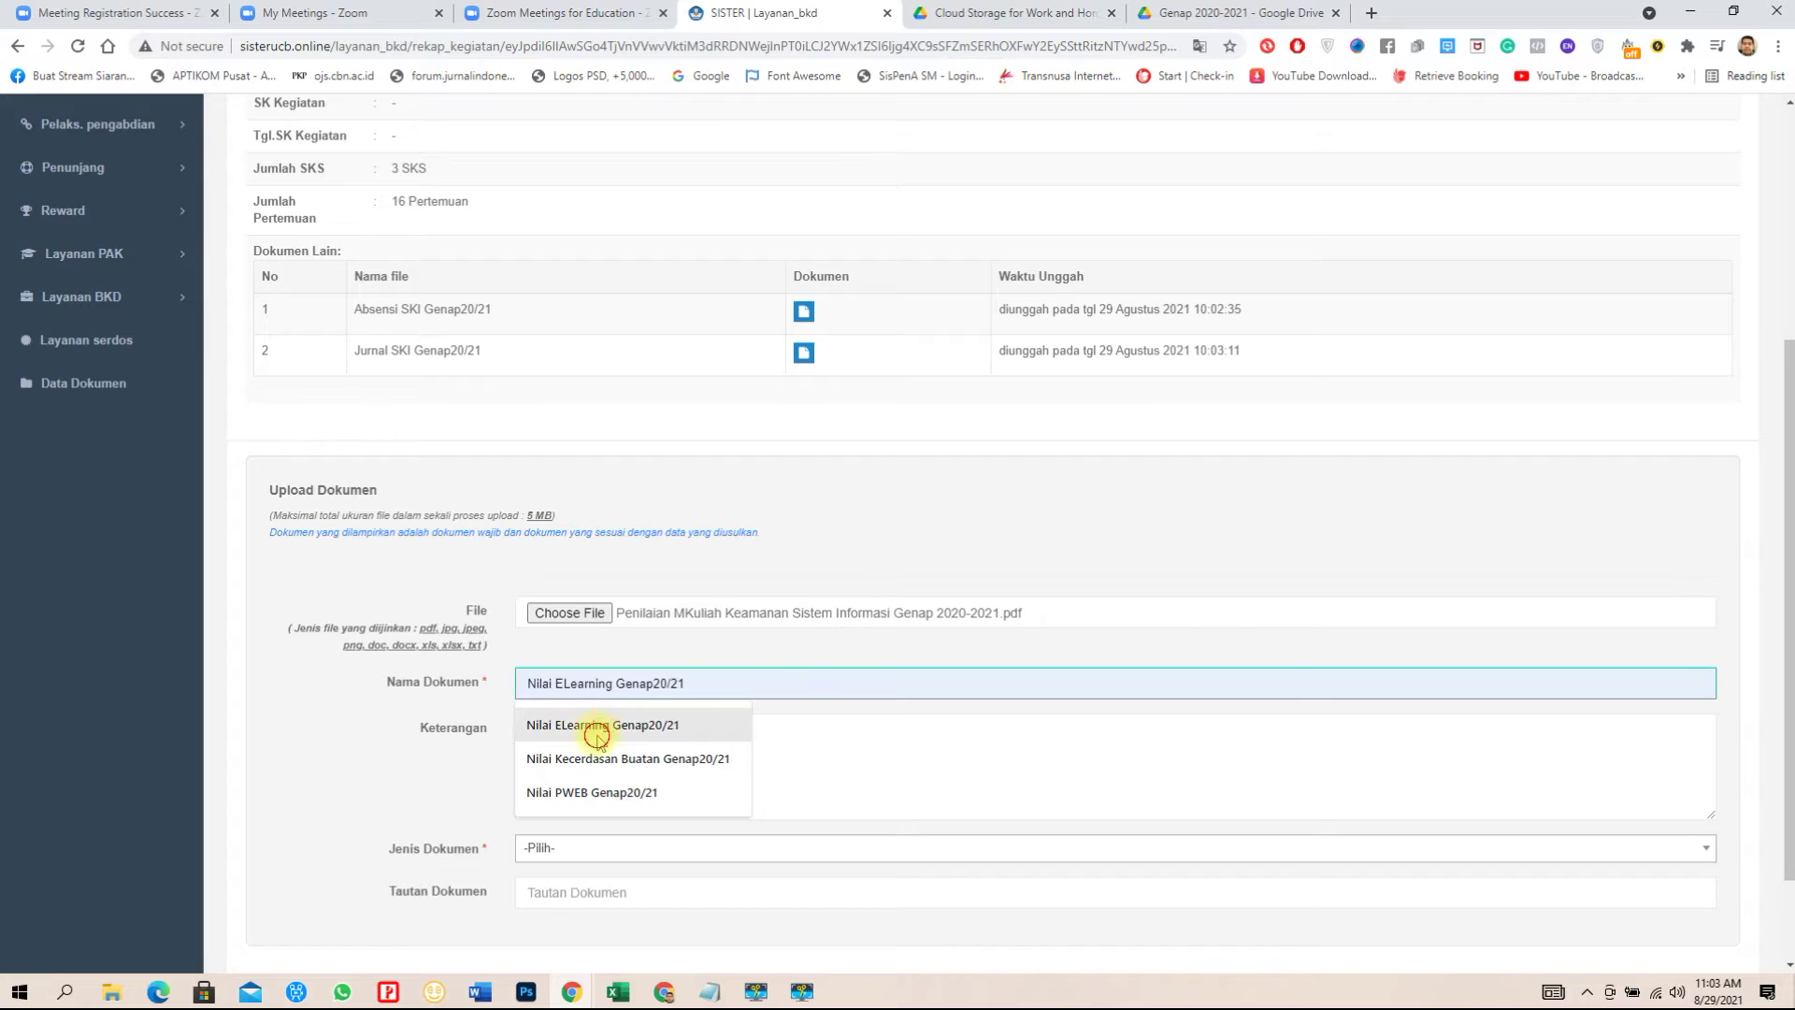
pyautogui.click(593, 728)
pyautogui.moveTo(557, 684); pyautogui.dragTo(629, 687)
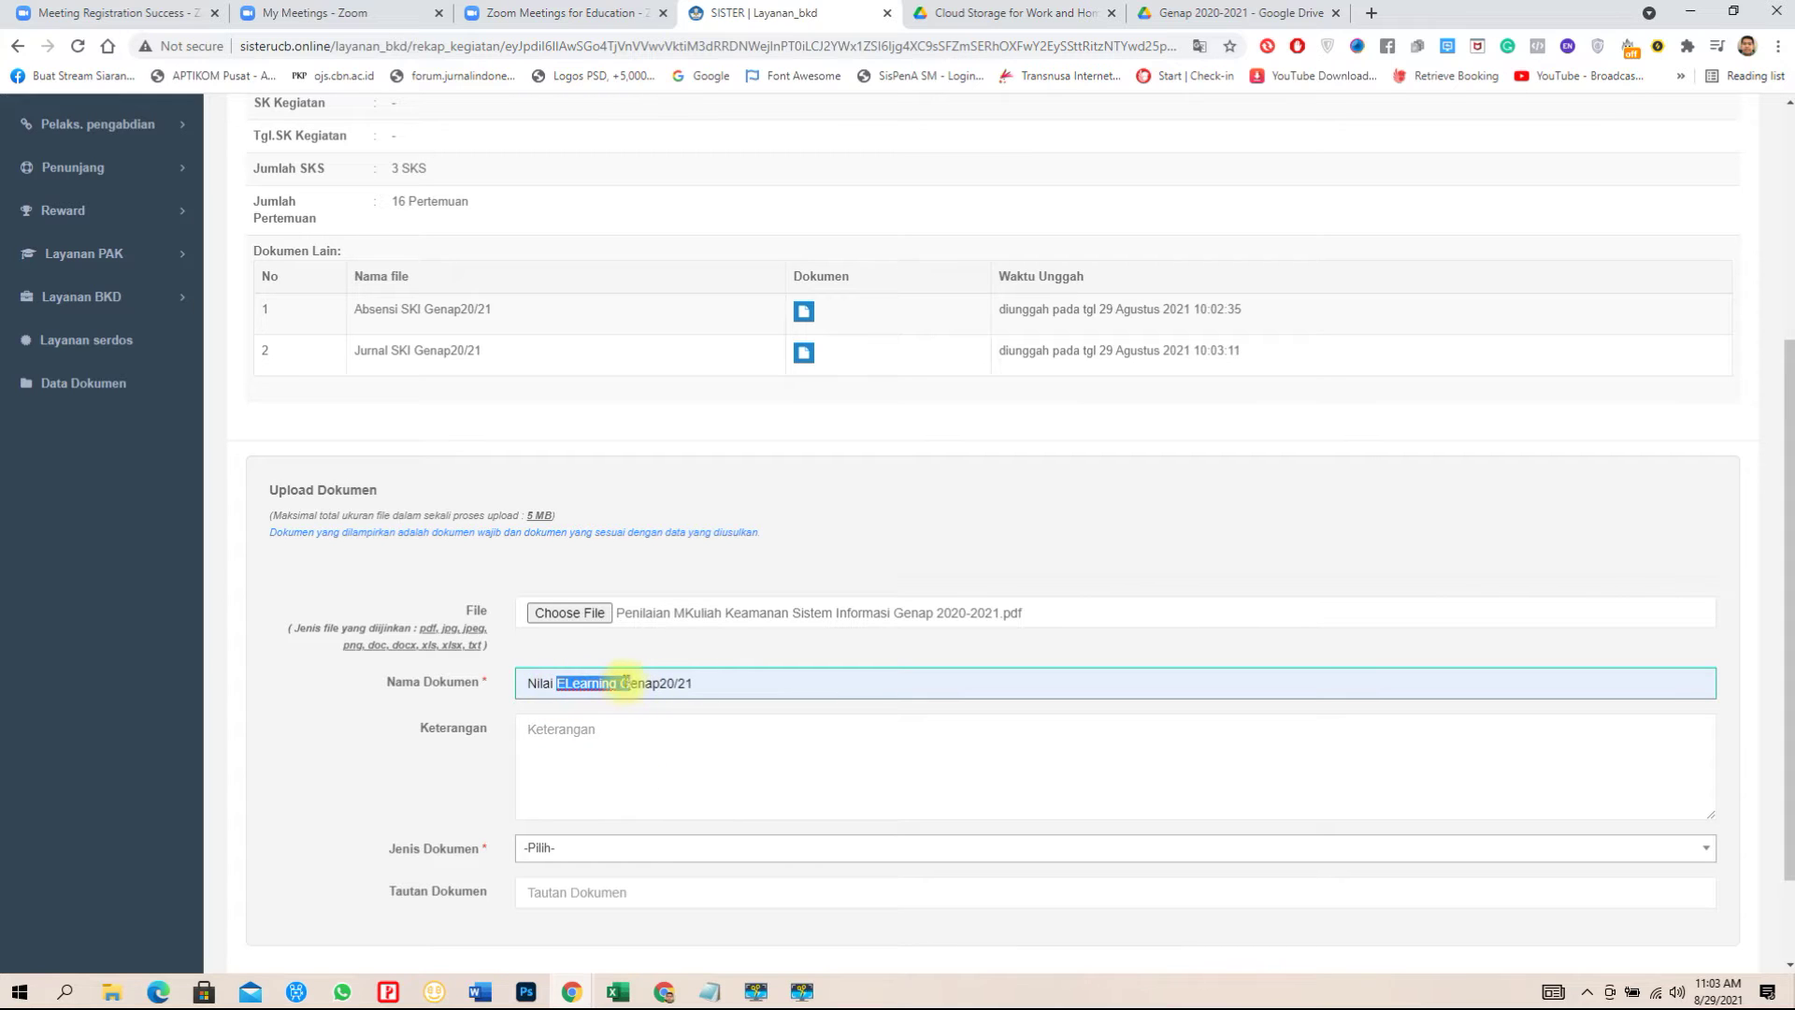
pyautogui.write('SKI')
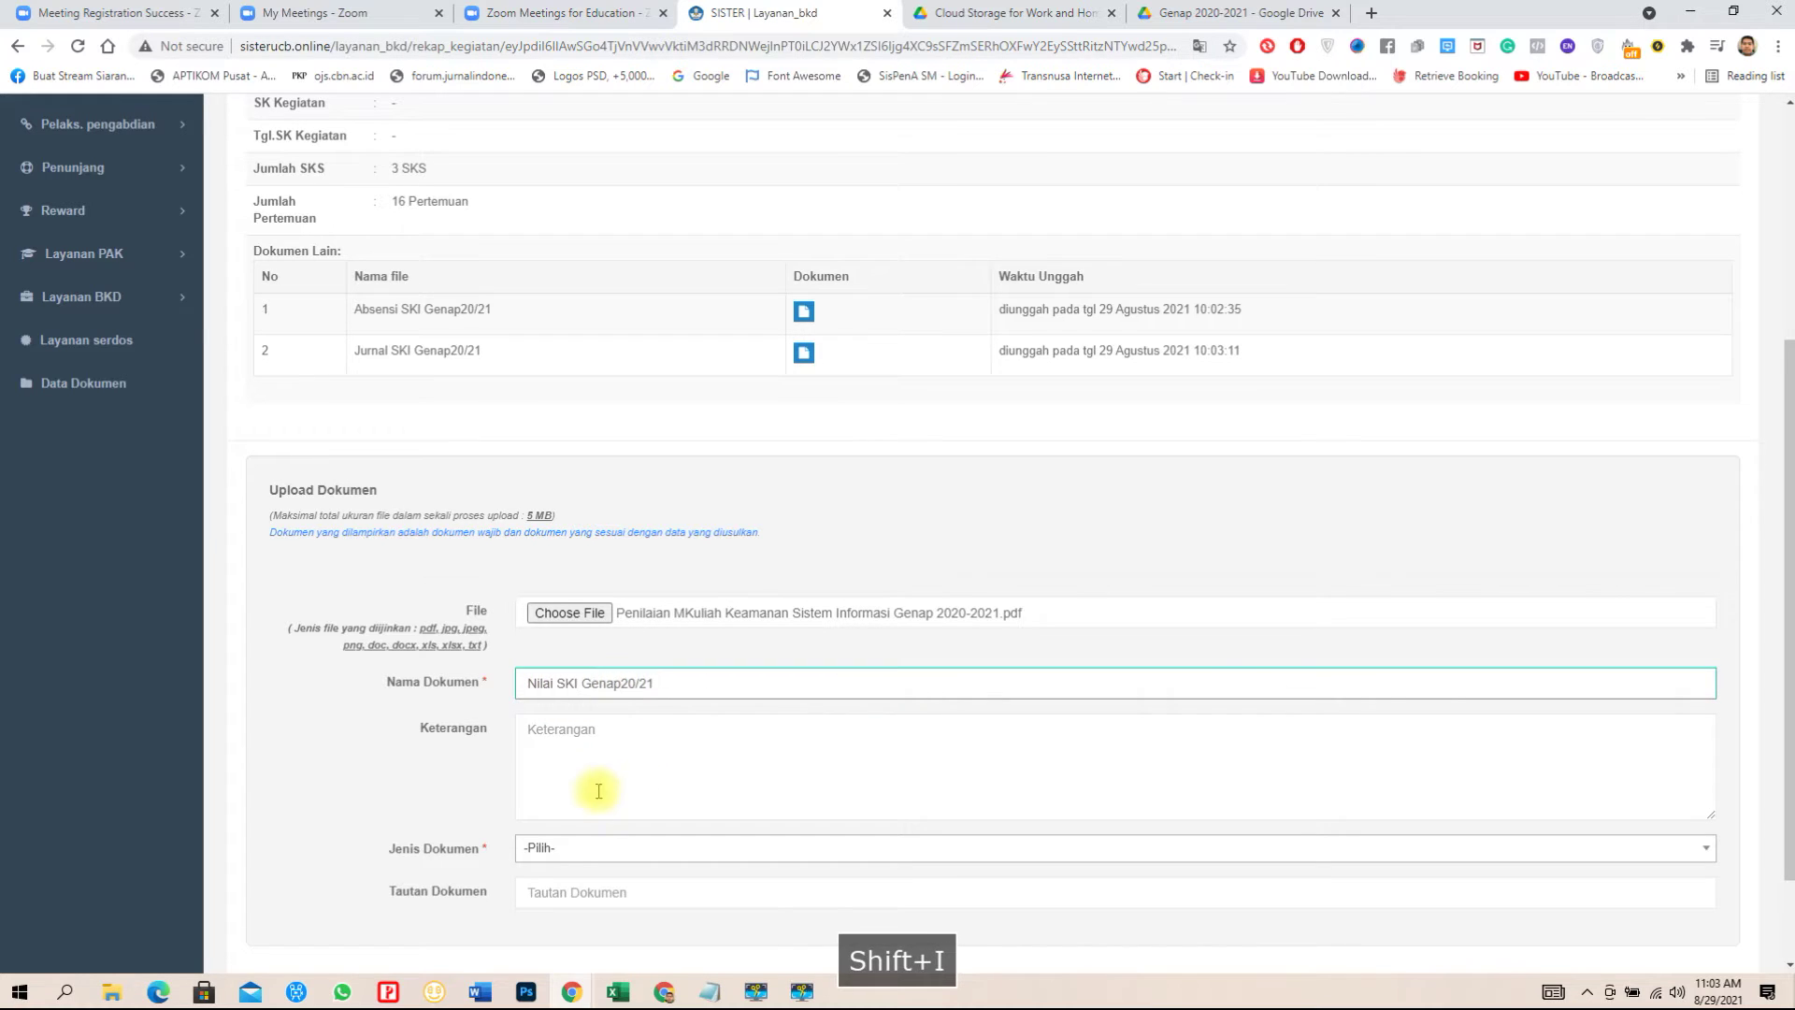
# Set the grading document's Jenis Dokumen to Lainnya.
pyautogui.click(601, 849)
pyautogui.write('lian')
pyautogui.press('BackSpace')
pyautogui.press('BackSpace')
pyautogui.press('BackSpace')
pyautogui.write('ain')
pyautogui.press('Return')
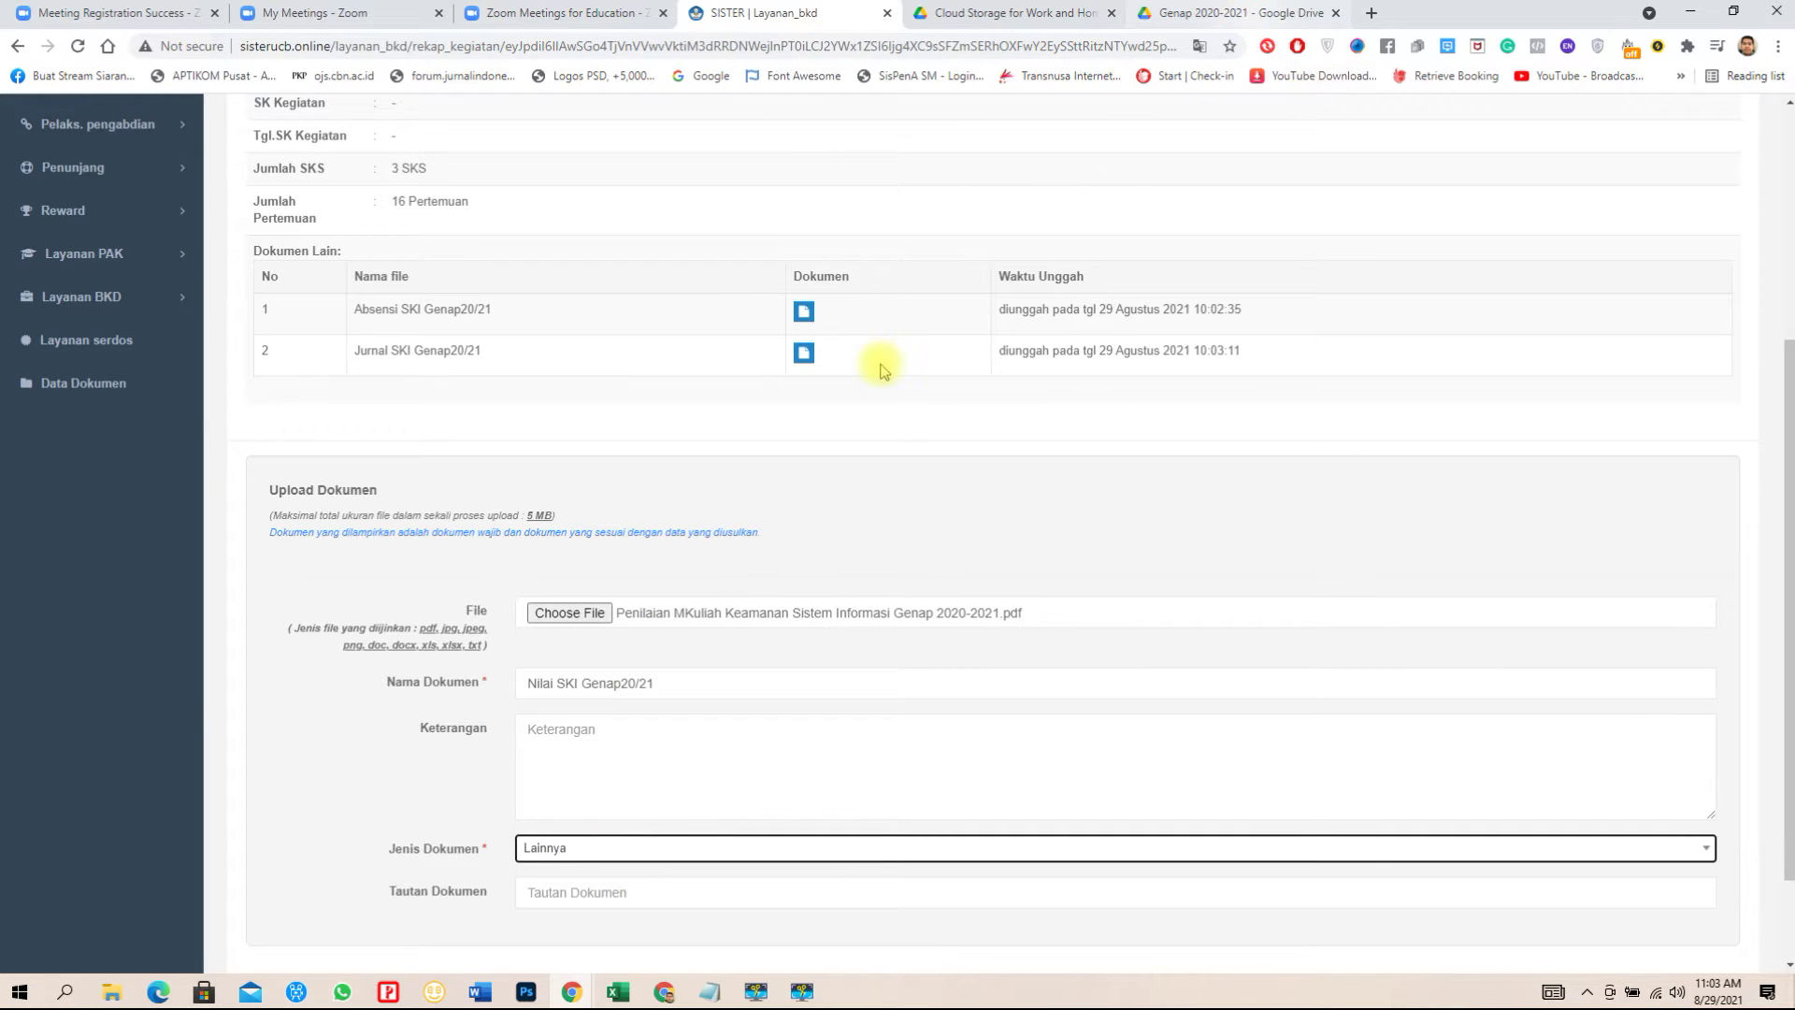
# Copy the Google Drive link of "Penilaian MKuliah Keamanan Sistem Informasi Genap 2020-2021.pdf" and return to the SISTER upload form.
pyautogui.click(1204, 16)
pyautogui.click(950, 906)
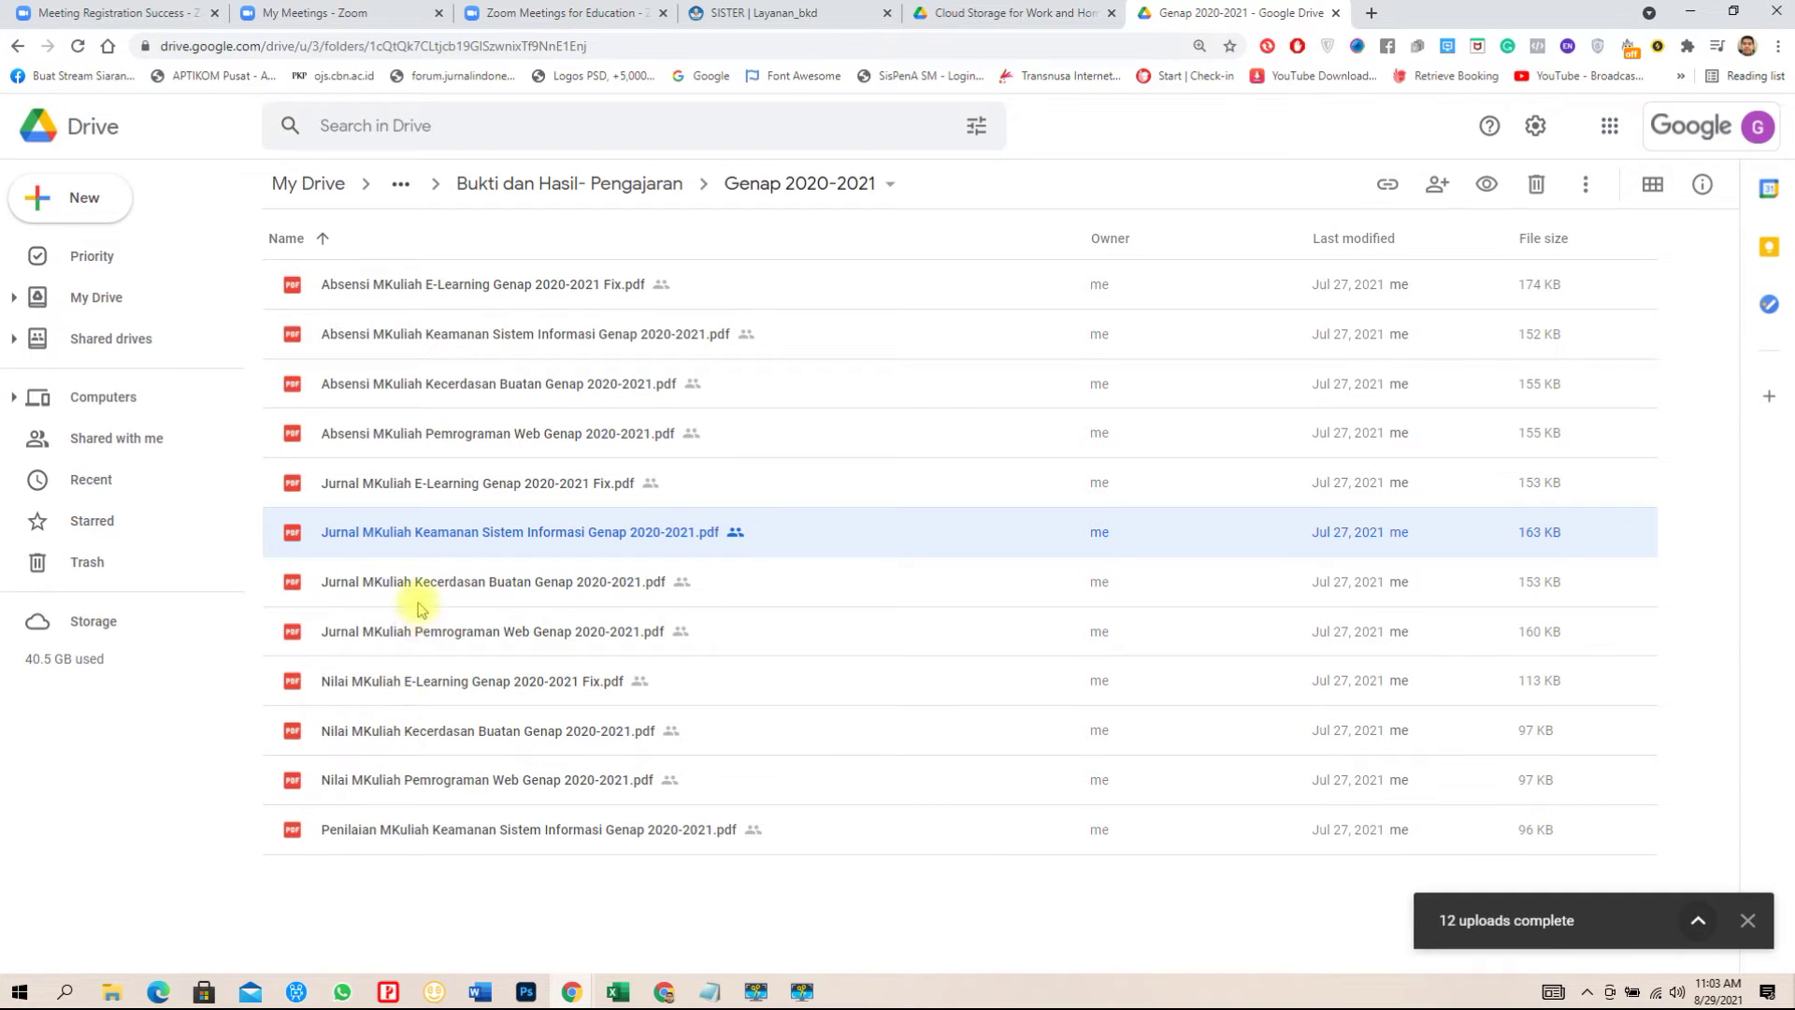
pyautogui.rightClick(409, 835)
pyautogui.click(542, 371)
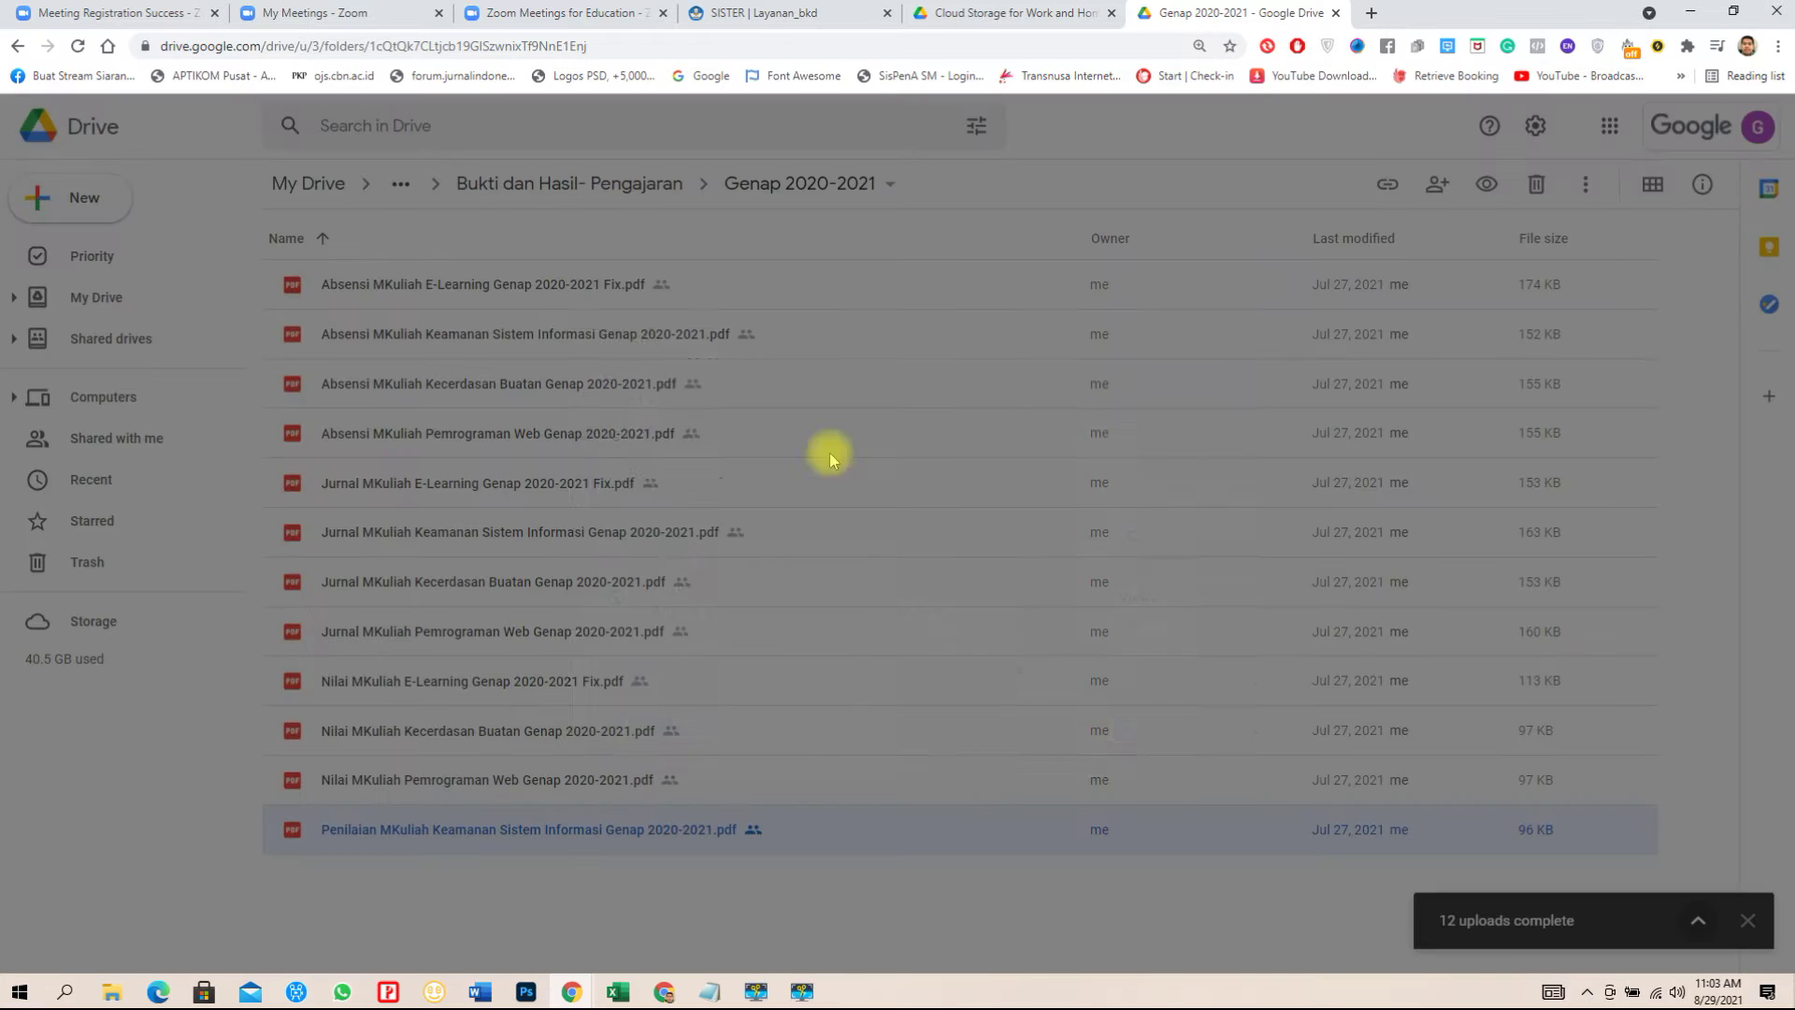
pyautogui.click(1192, 540)
pyautogui.click(761, 13)
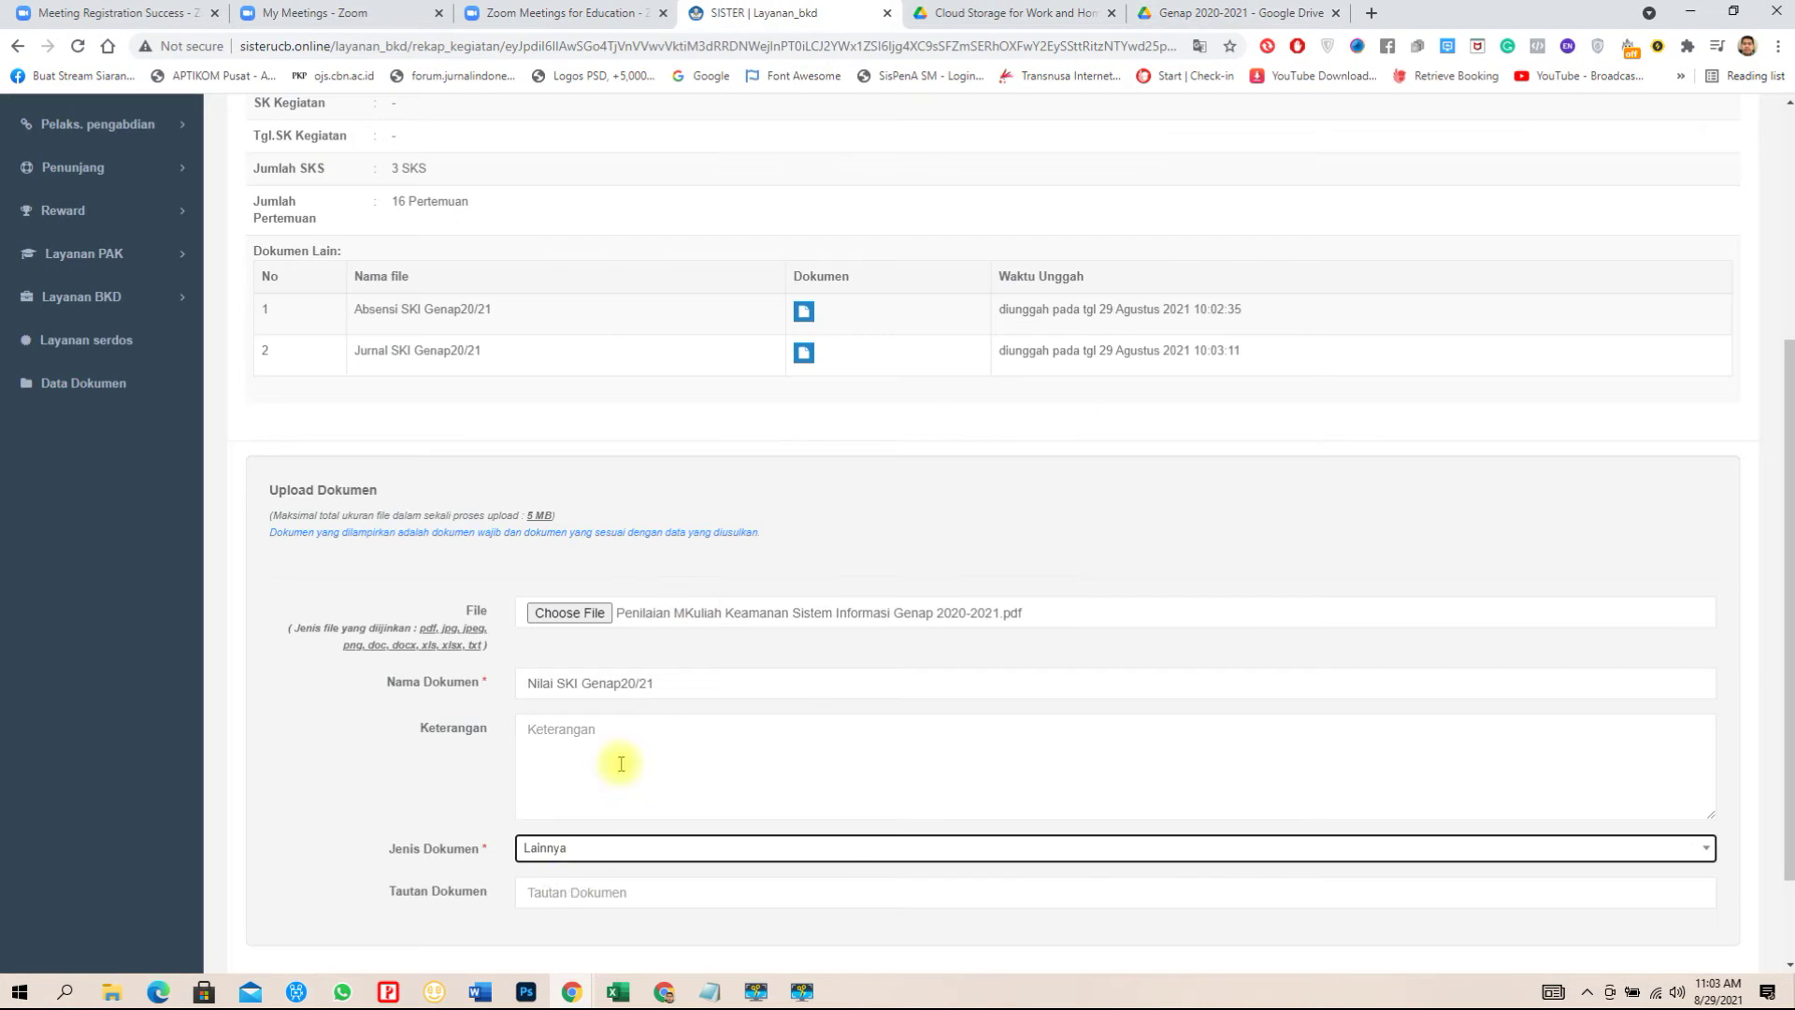
# Paste the copied Google Drive link into Tautan Dokumen for the grading document and save the document.
pyautogui.click(566, 890)
pyautogui.hotkey('ctrl', 'v')
pyautogui.scroll(-2, 1121, 841)
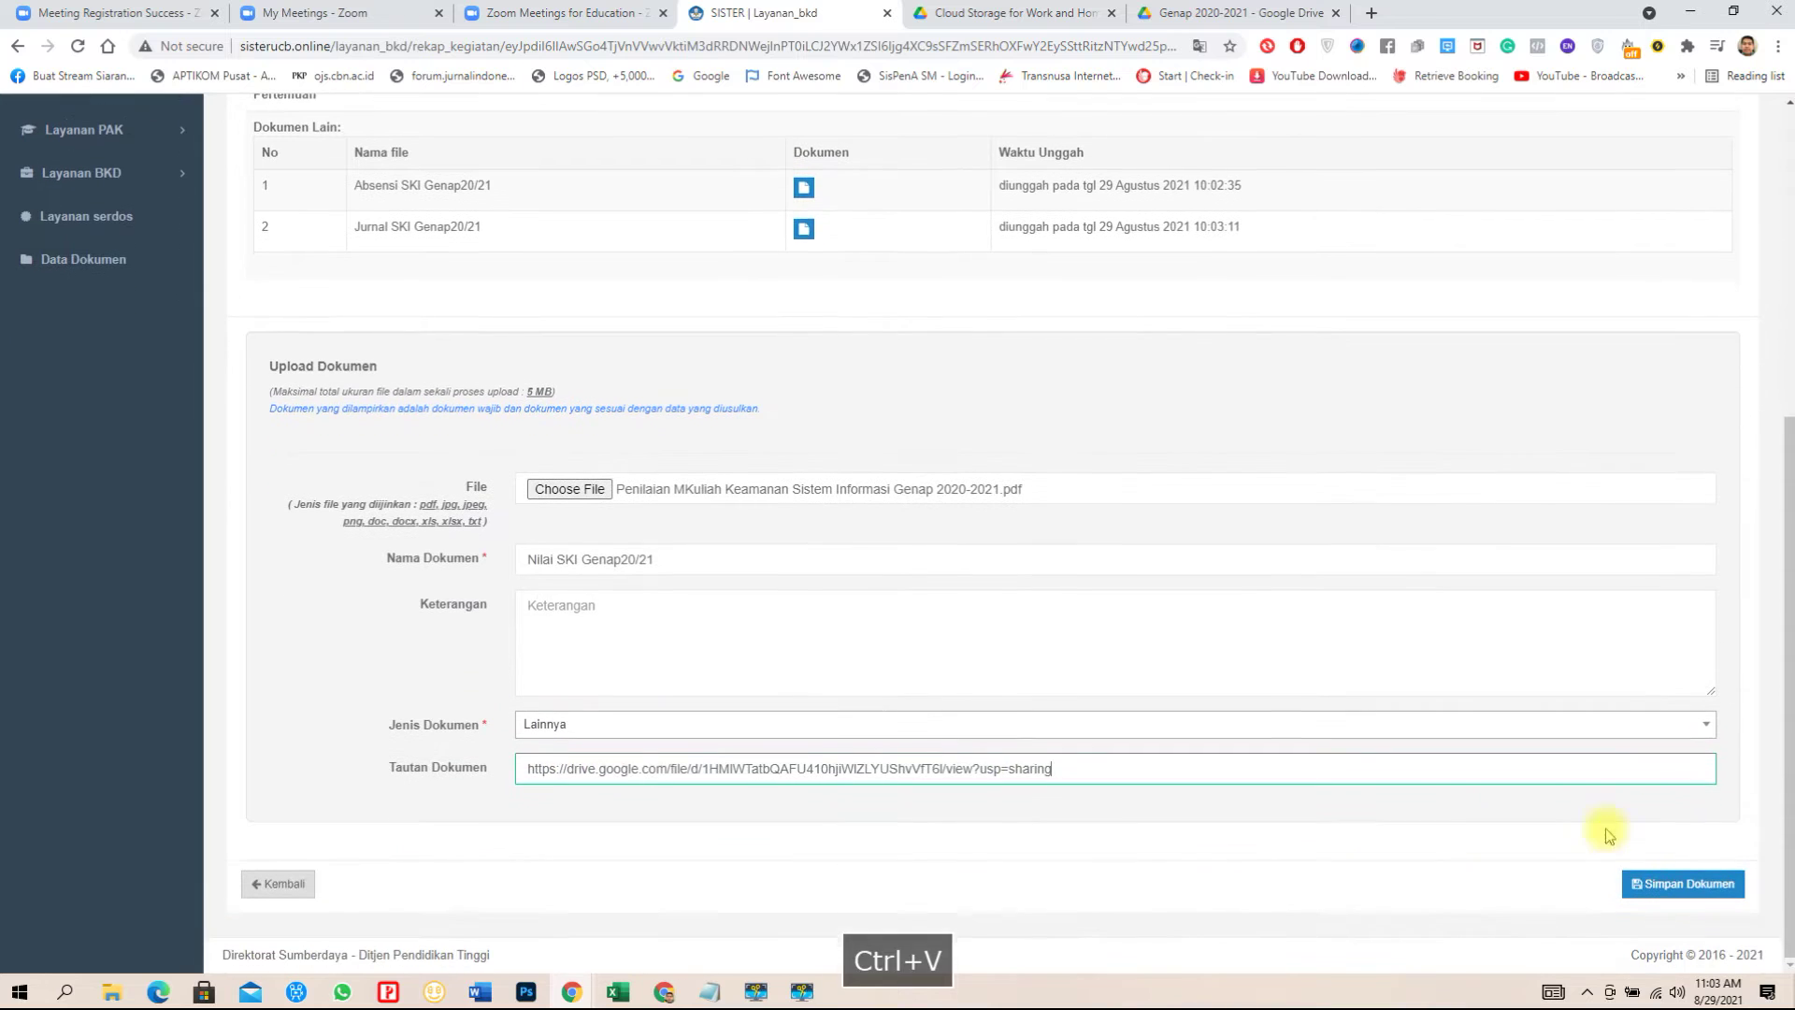
pyautogui.click(1678, 883)
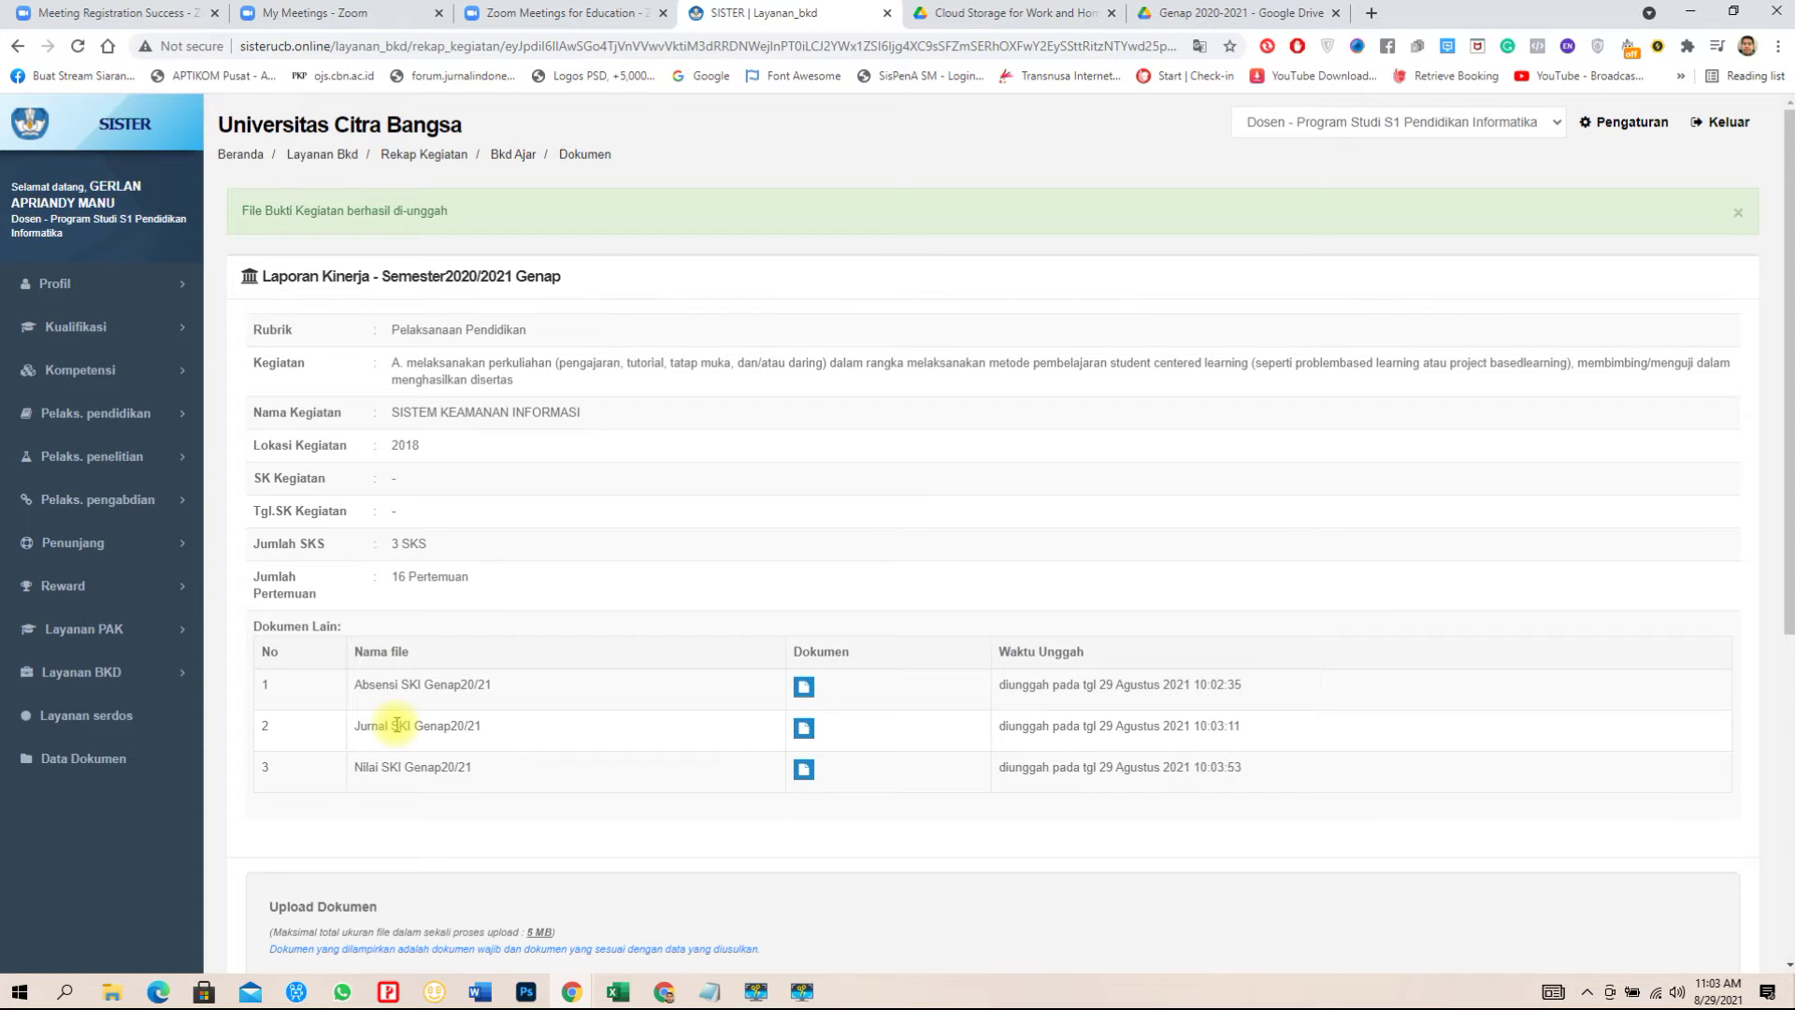
pyautogui.scroll(-2, 400, 733)
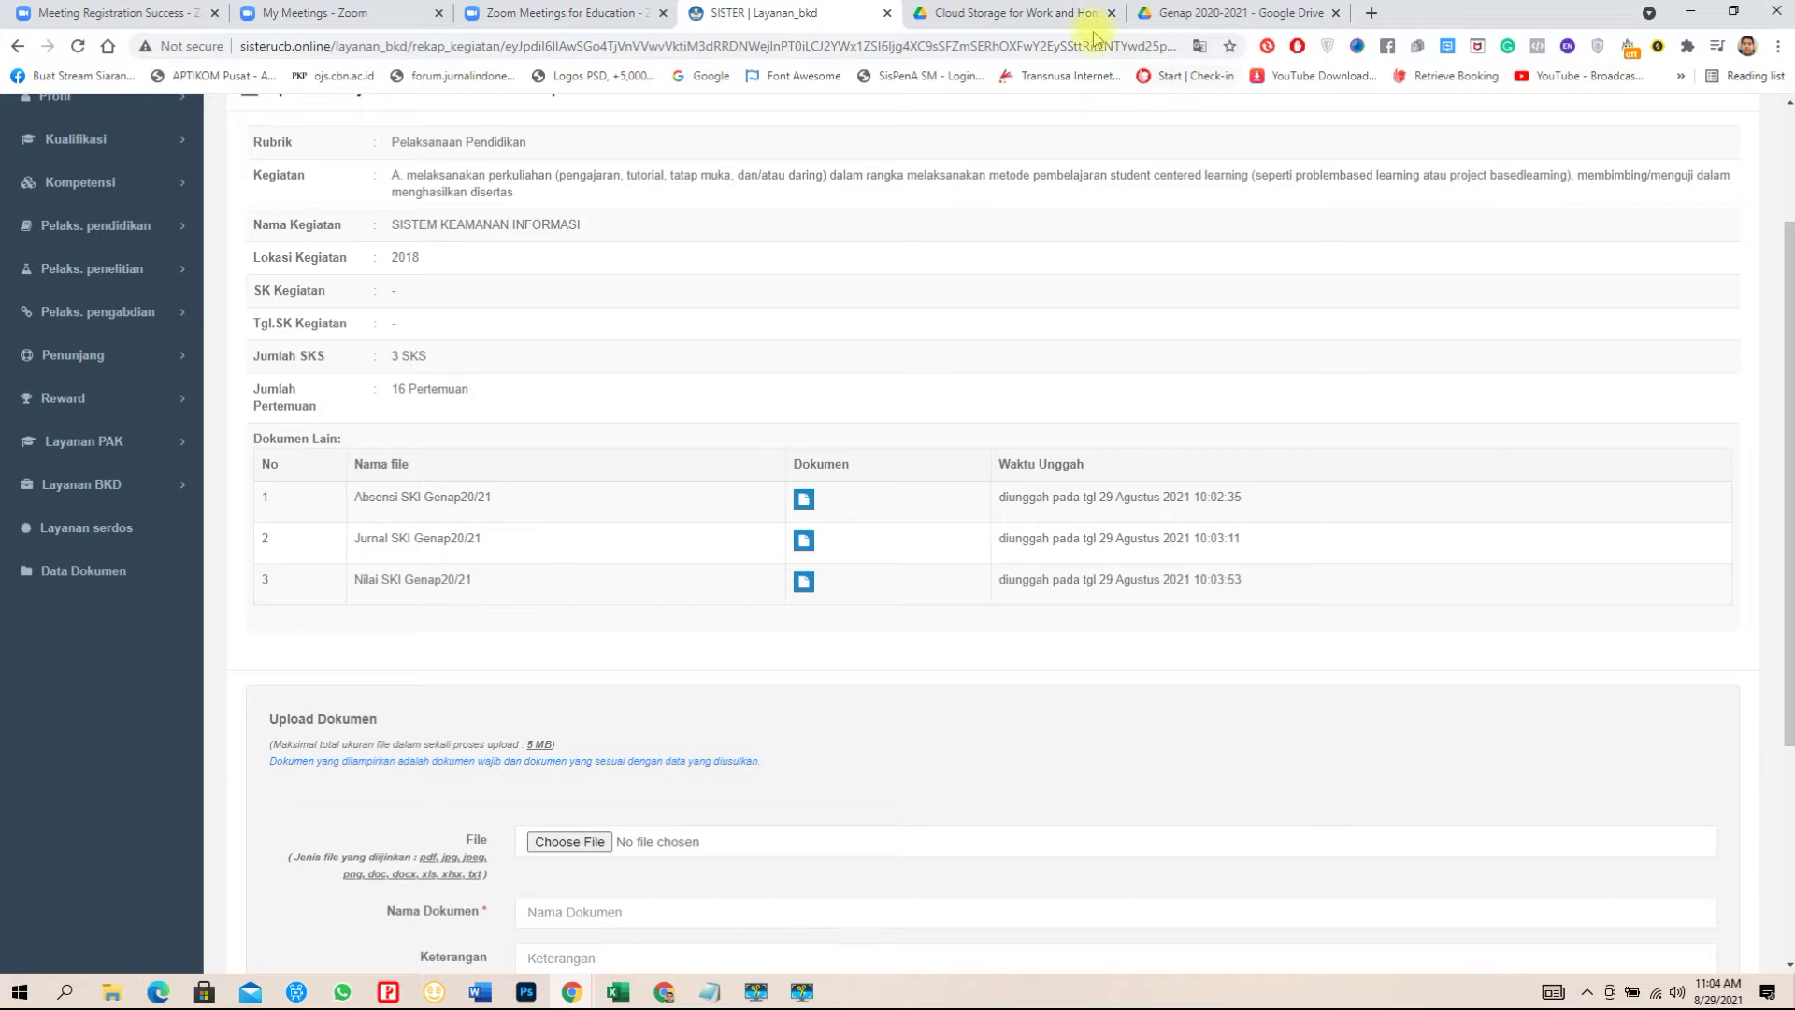
# Switch to Google Drive, go to Surat Tugas Mengajar under 02. Prodi Pendidikan Informatika, and check the contents of its 2019_2020_genap folder.
pyautogui.click(1173, 13)
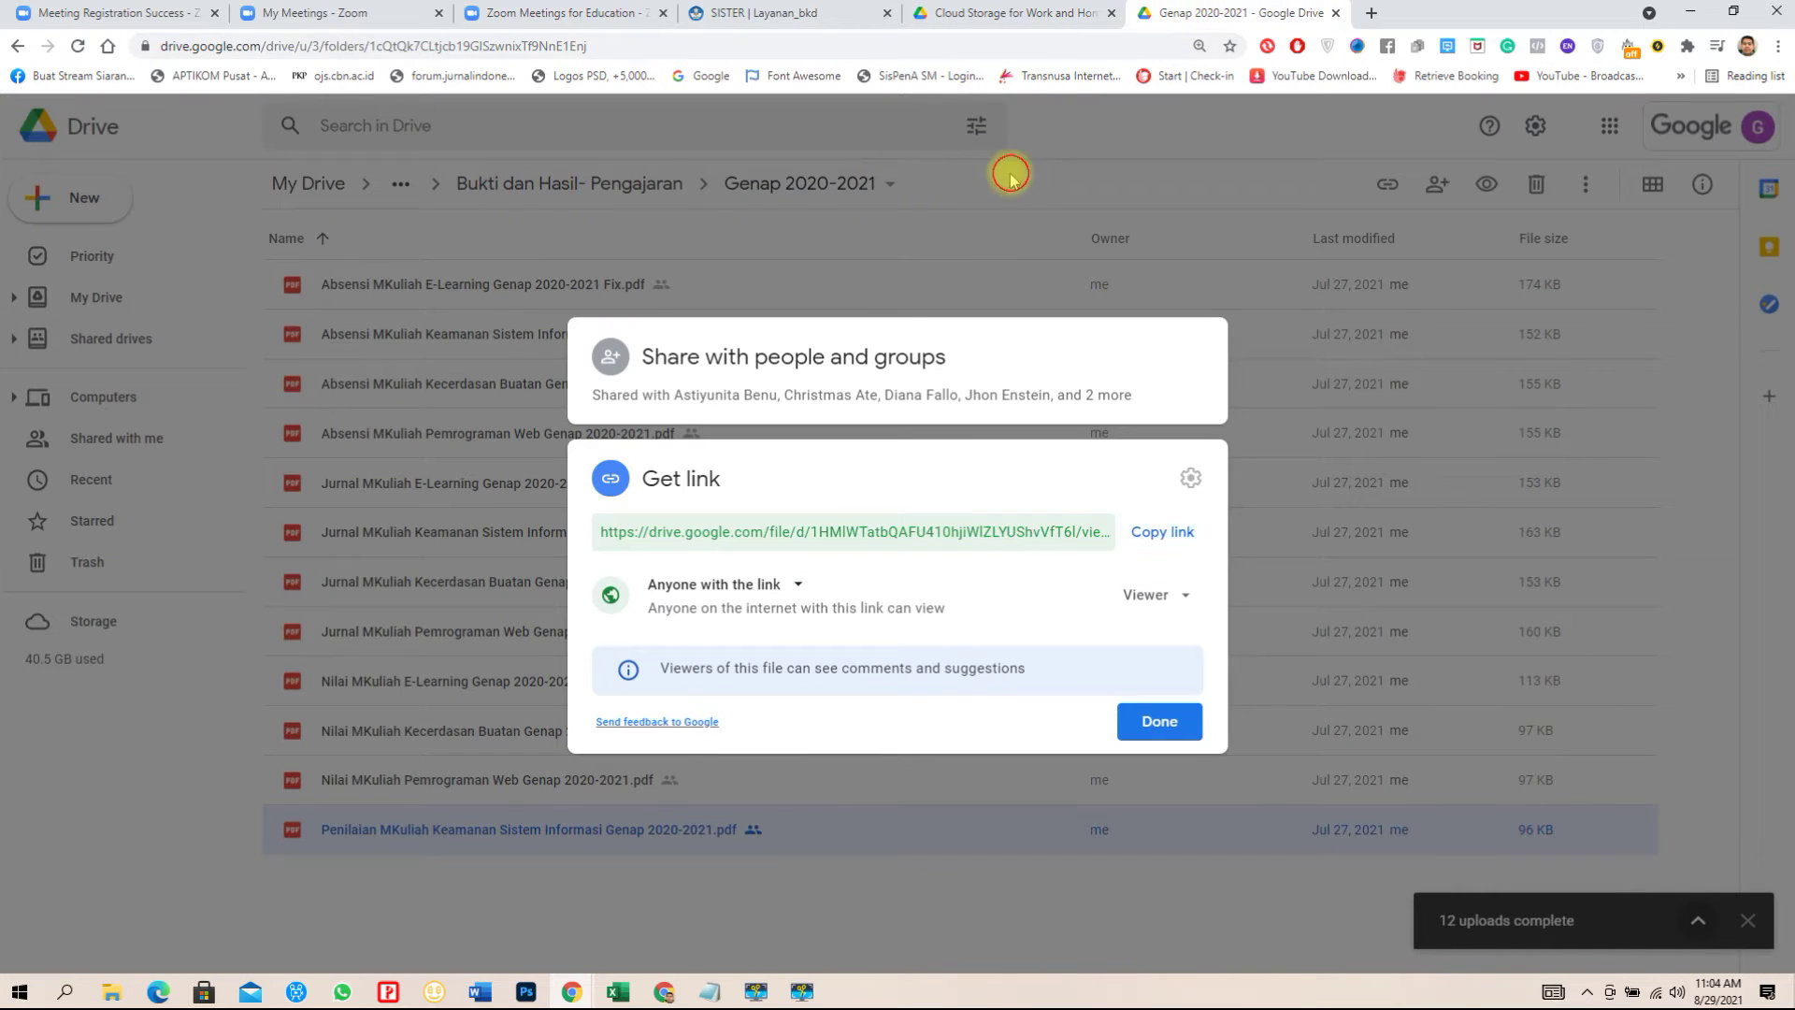
pyautogui.press('Escape')
pyautogui.click(589, 183)
pyautogui.click(634, 181)
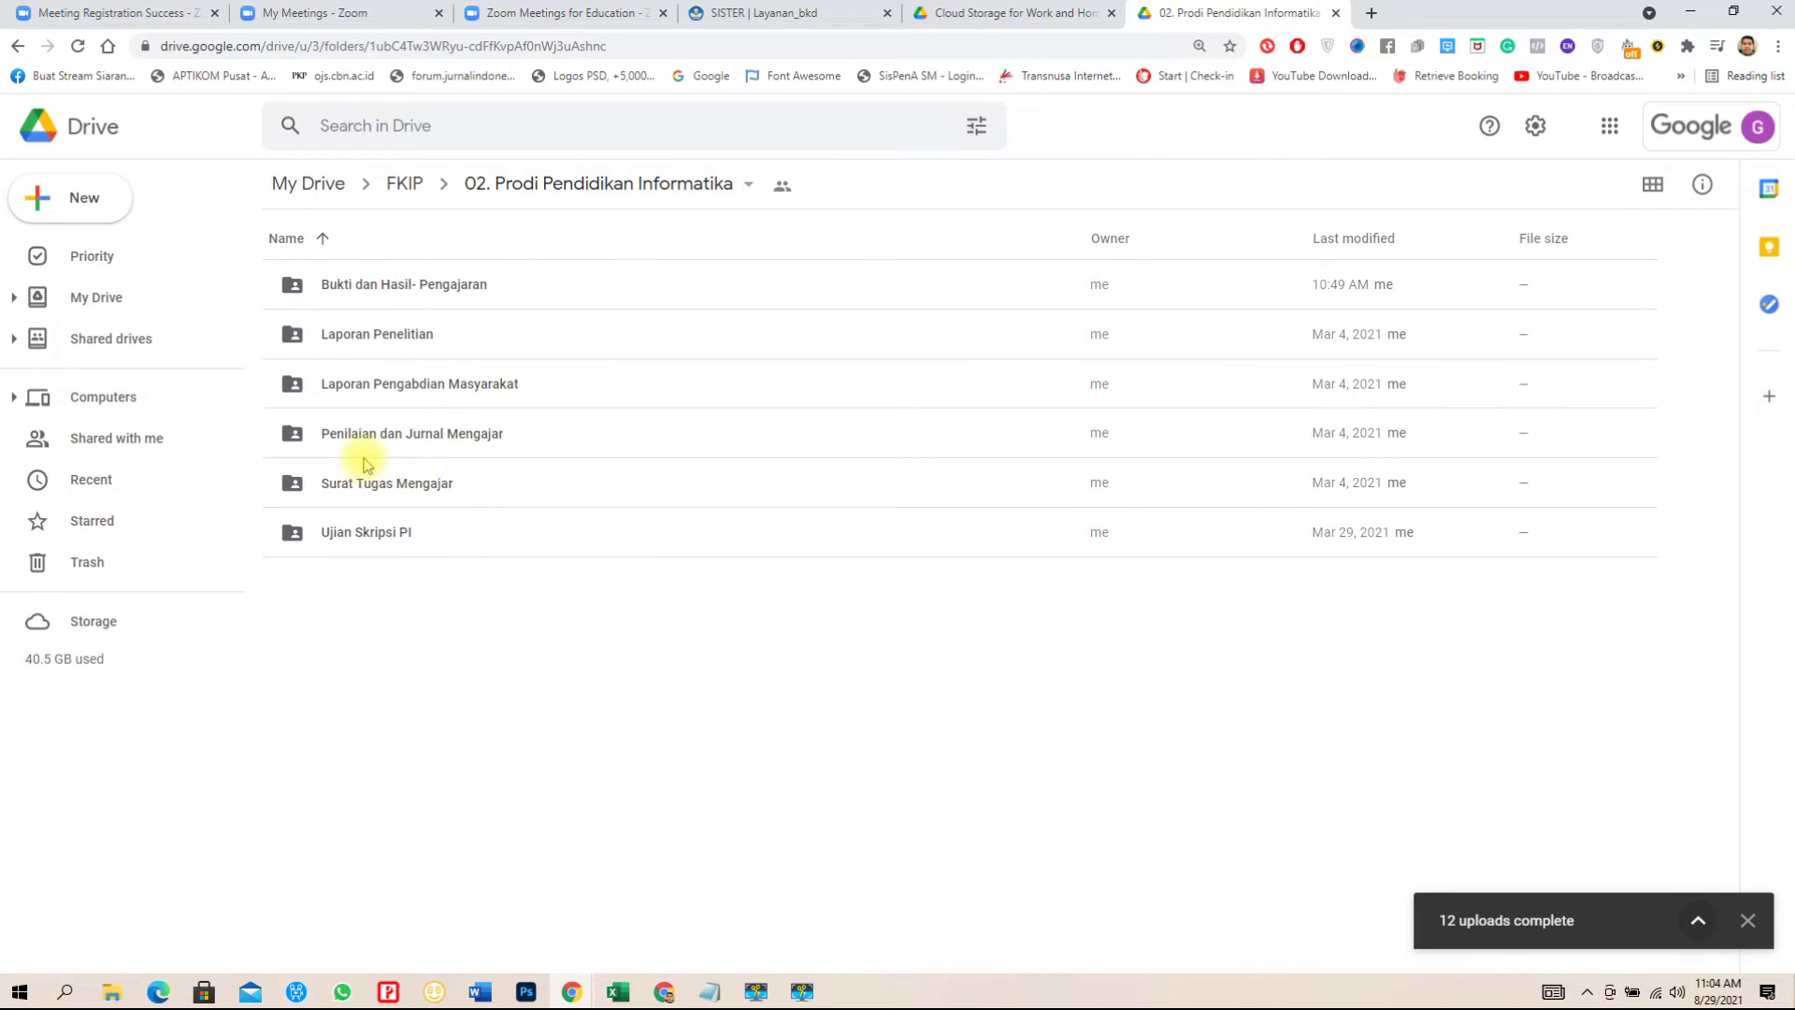
pyautogui.doubleClick(353, 492)
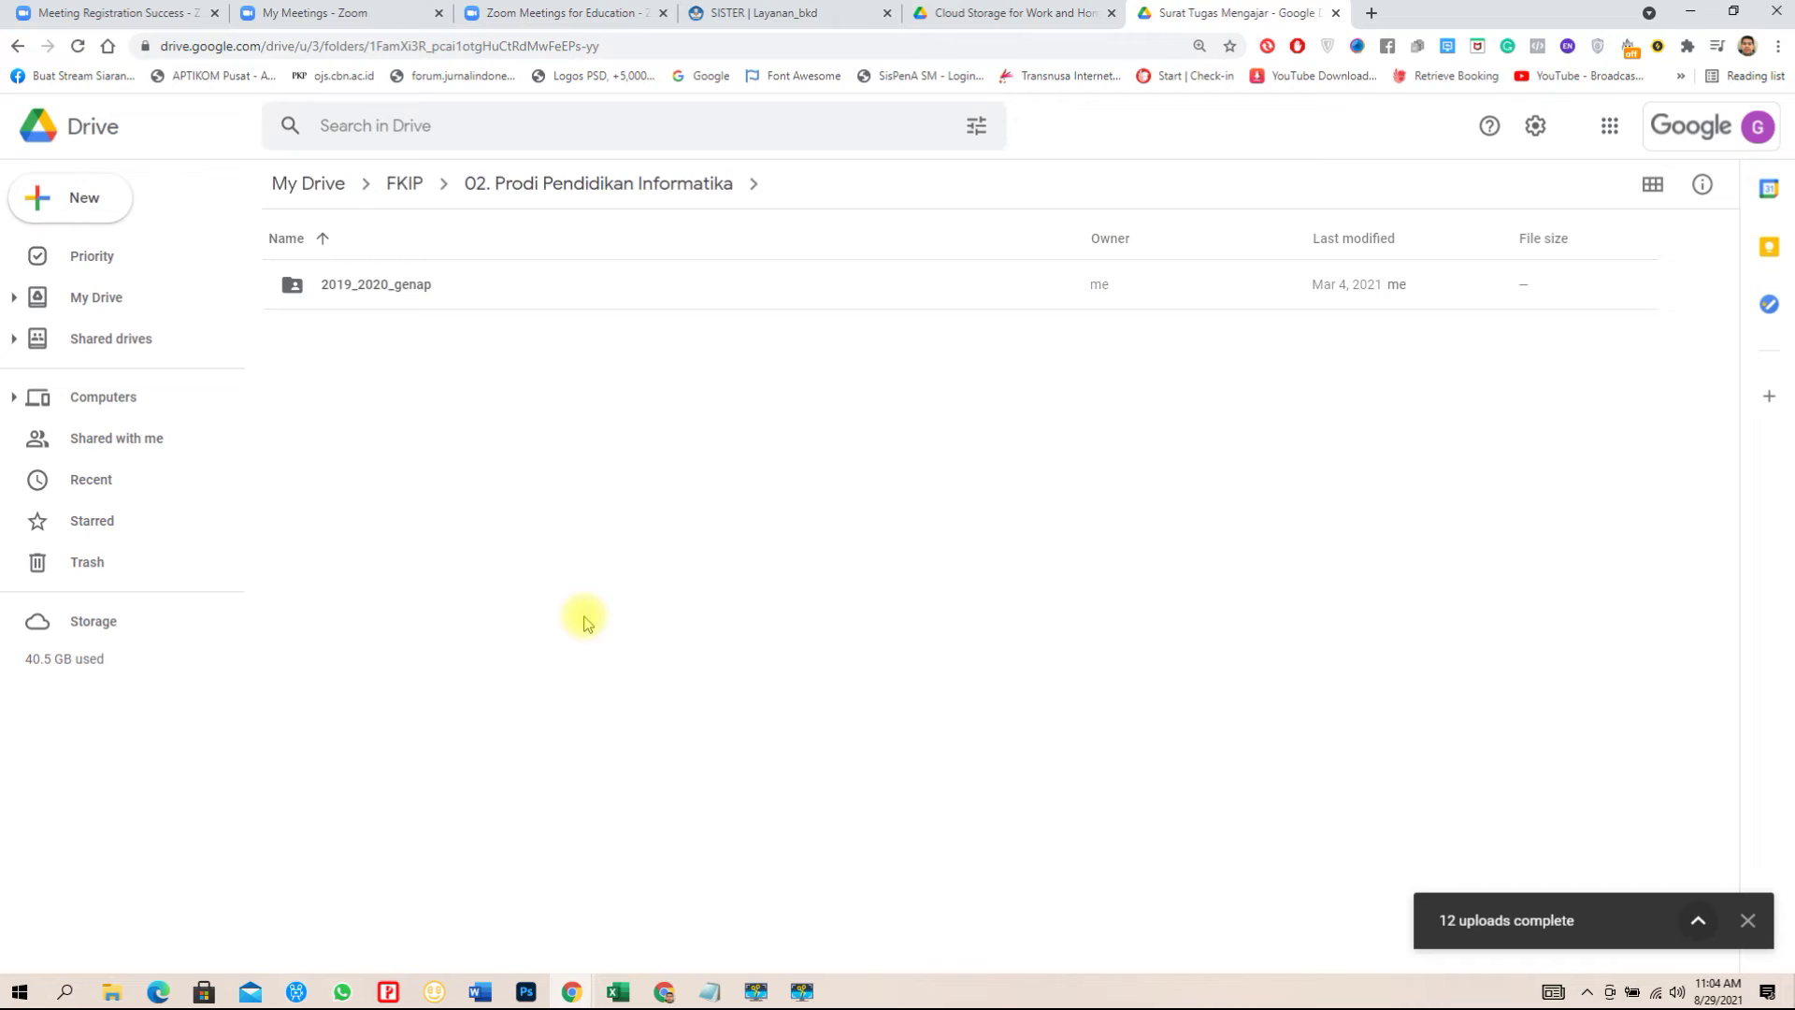
pyautogui.doubleClick(388, 300)
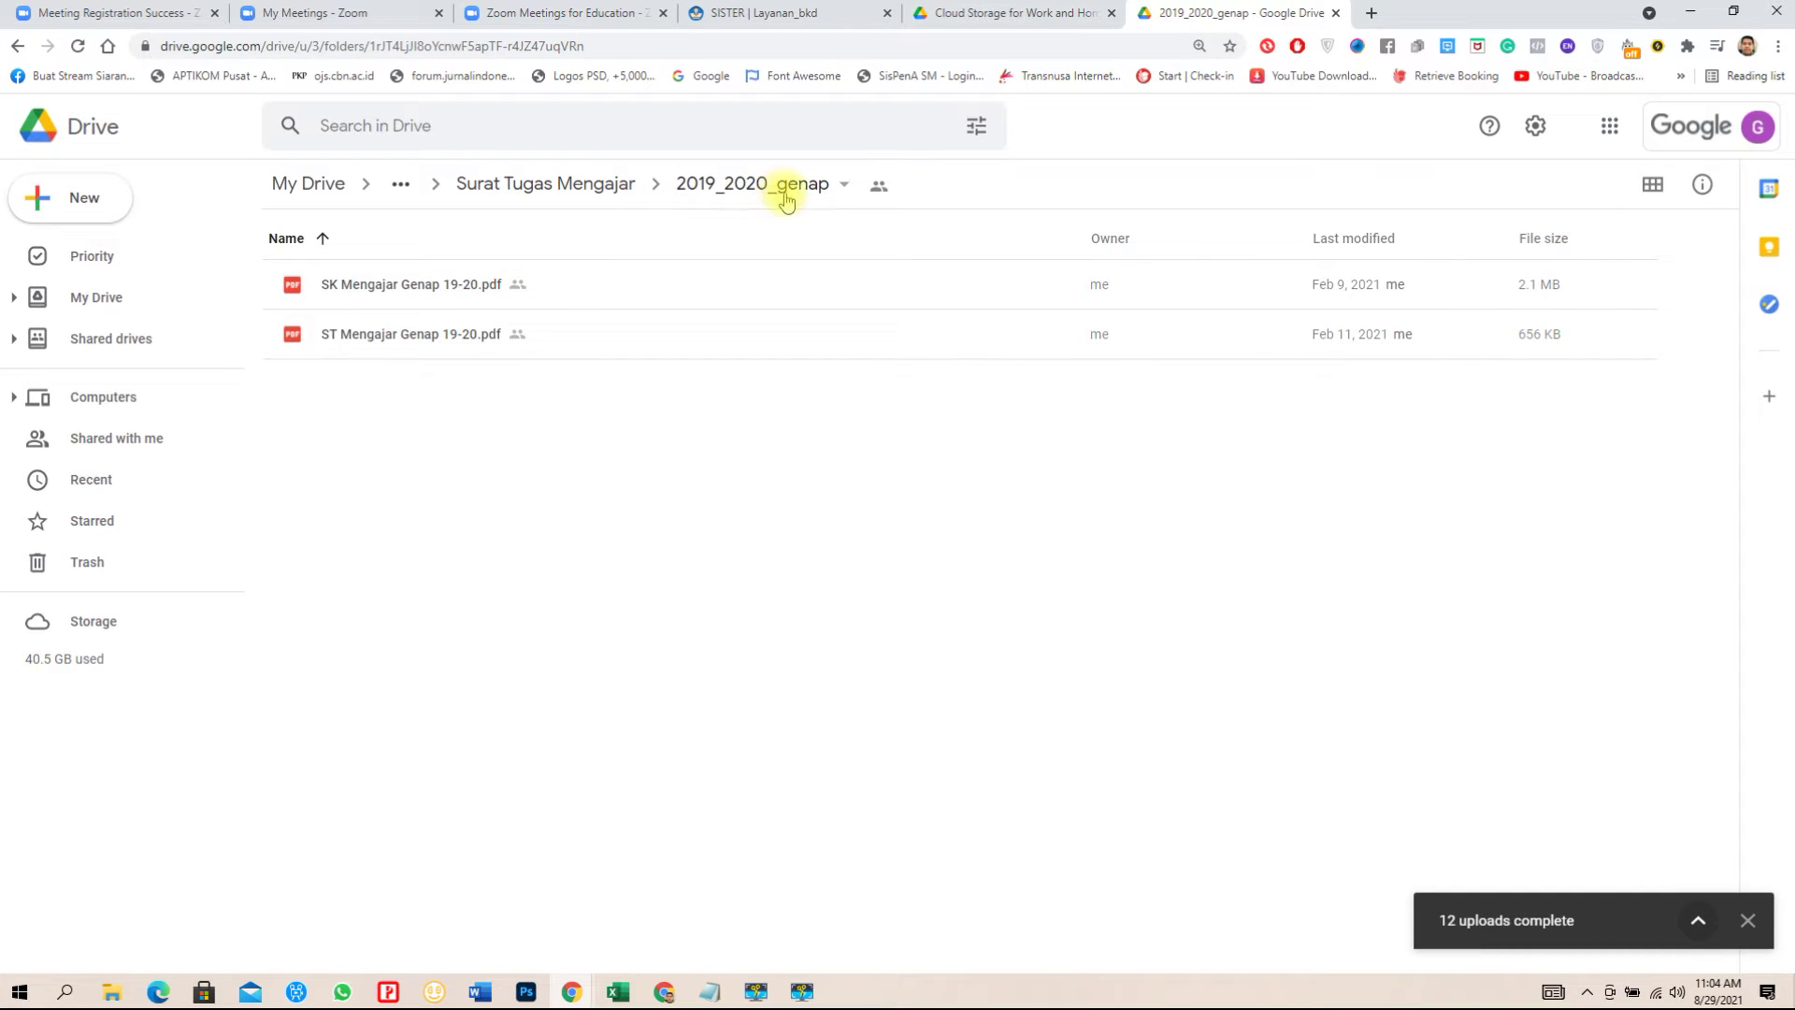
pyautogui.click(537, 183)
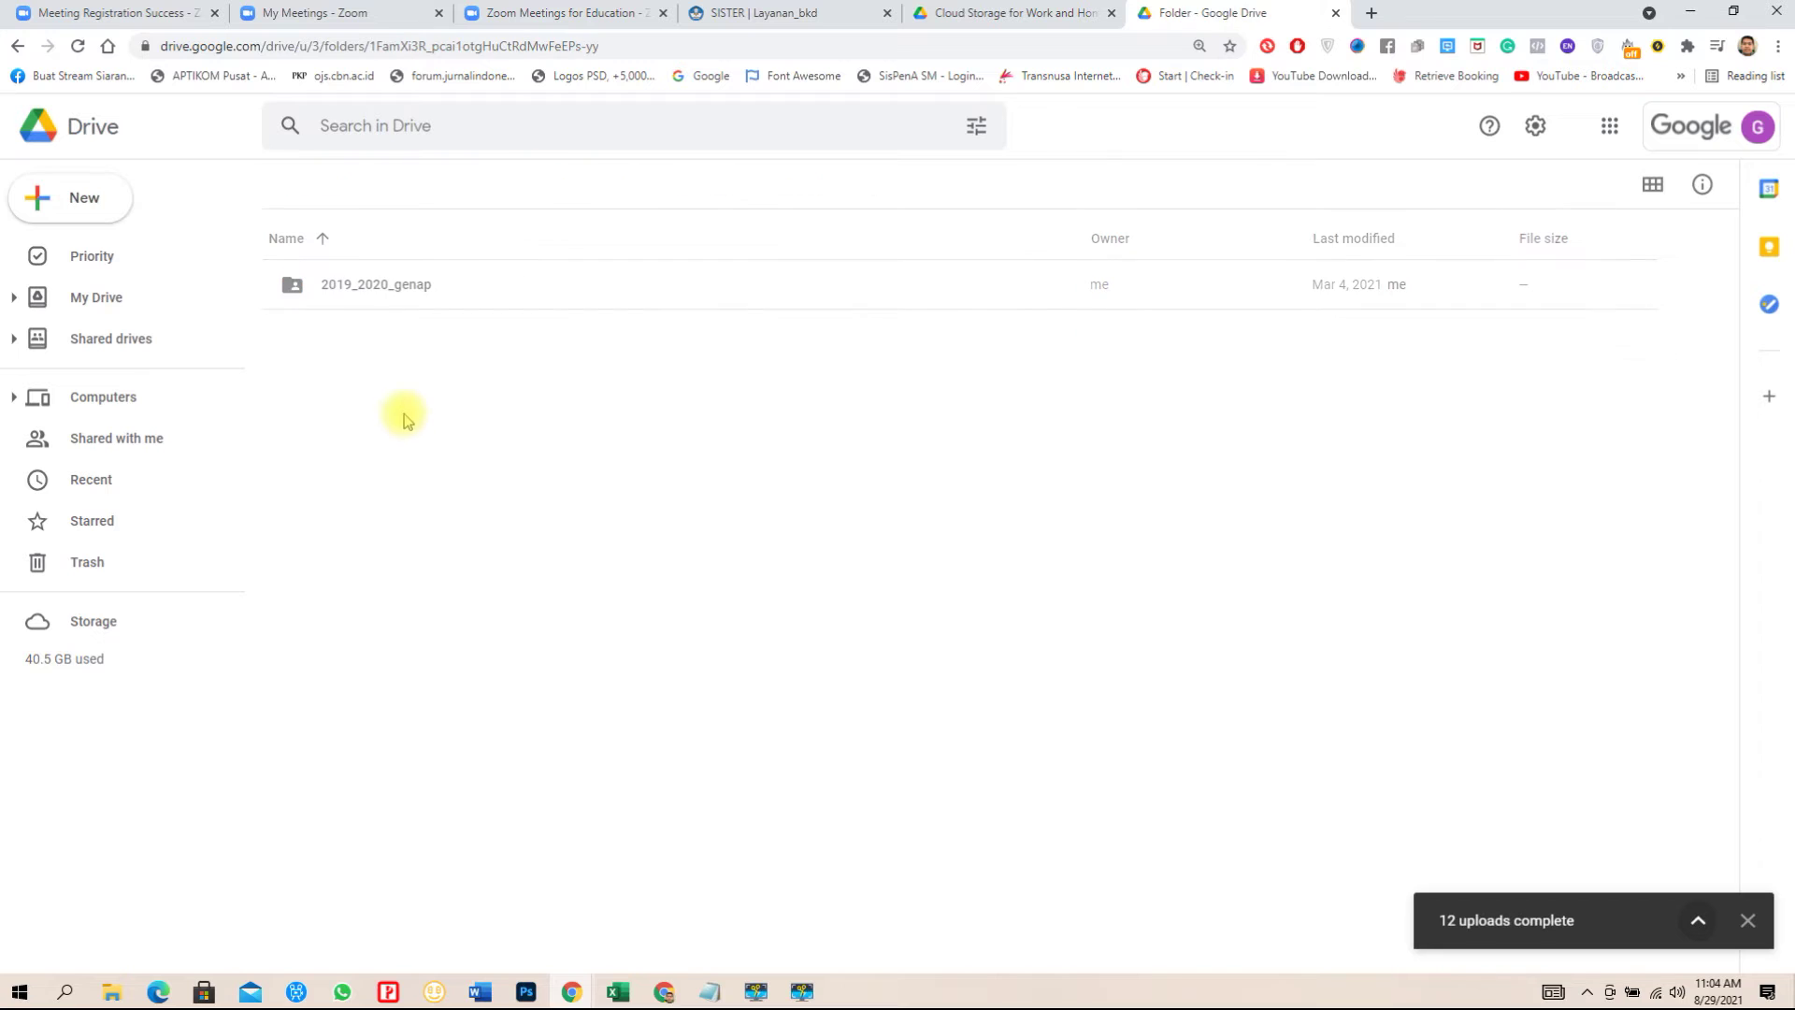
# Create a folder named "2020_2021_genap" inside Surat Tugas Mengajar and open it.
pyautogui.rightClick(370, 371)
pyautogui.click(462, 406)
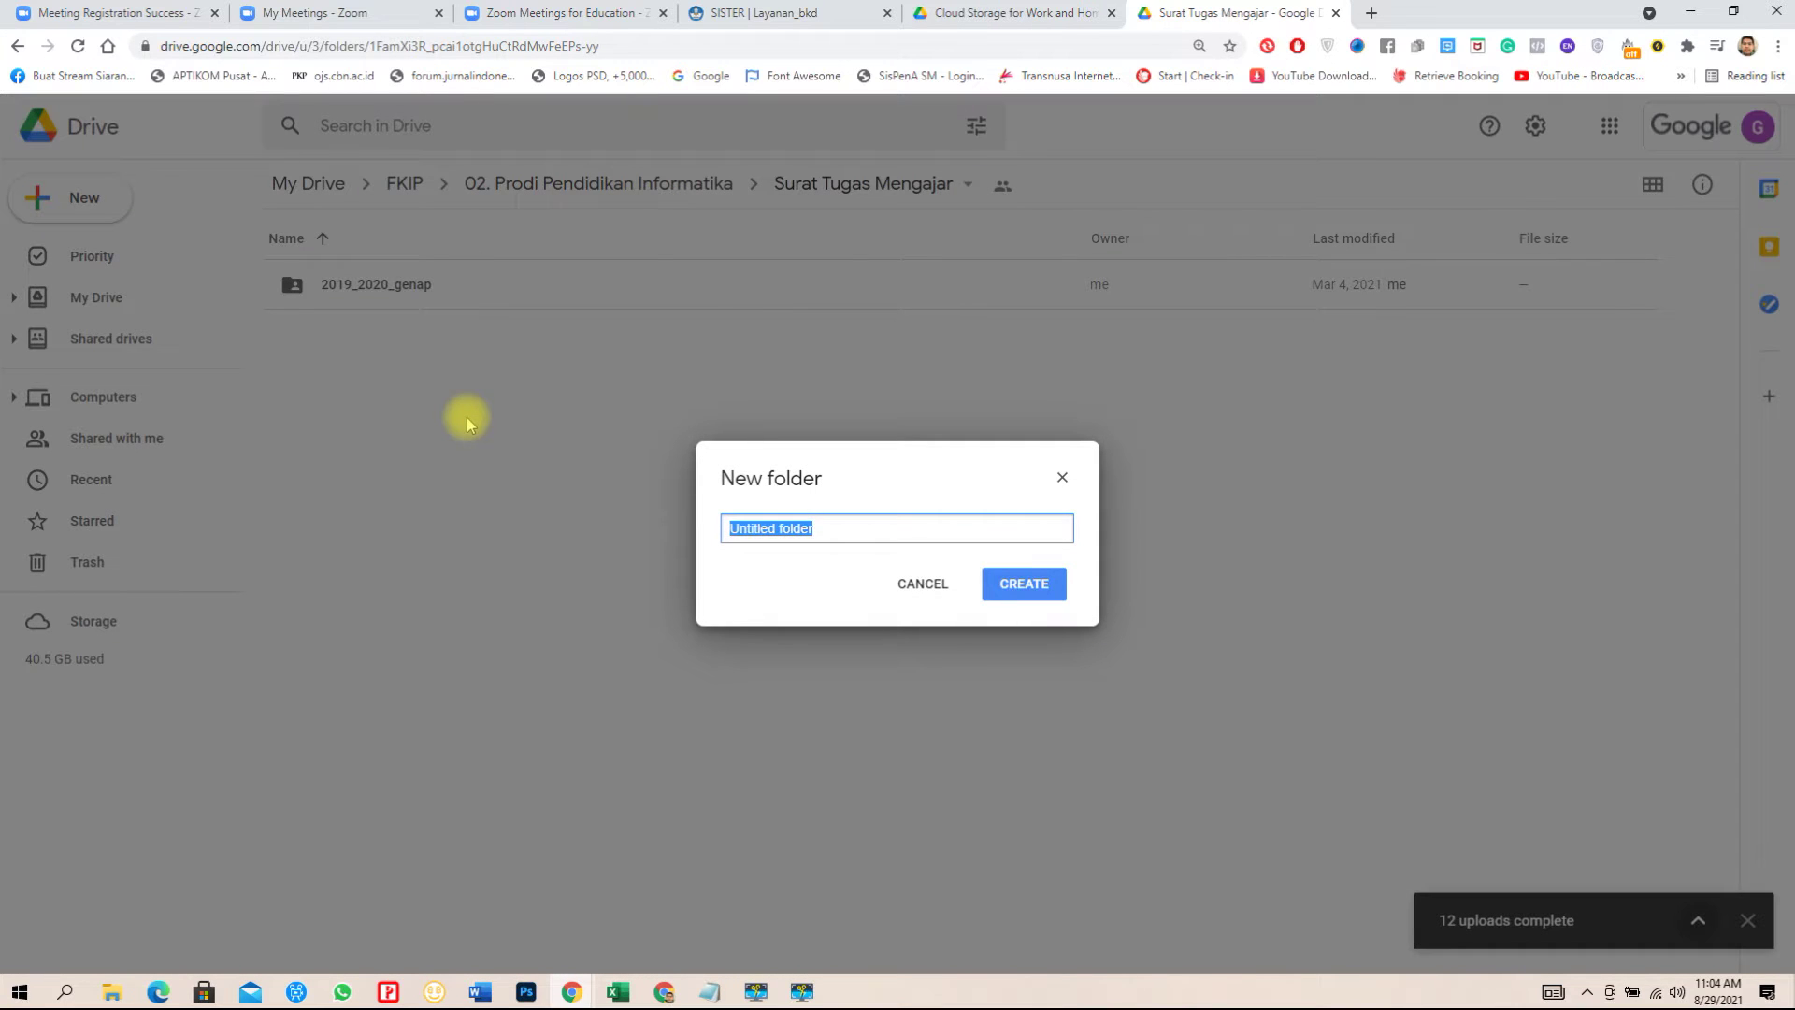
pyautogui.write('2020-')
pyautogui.press('BackSpace')
pyautogui.write('_2021')
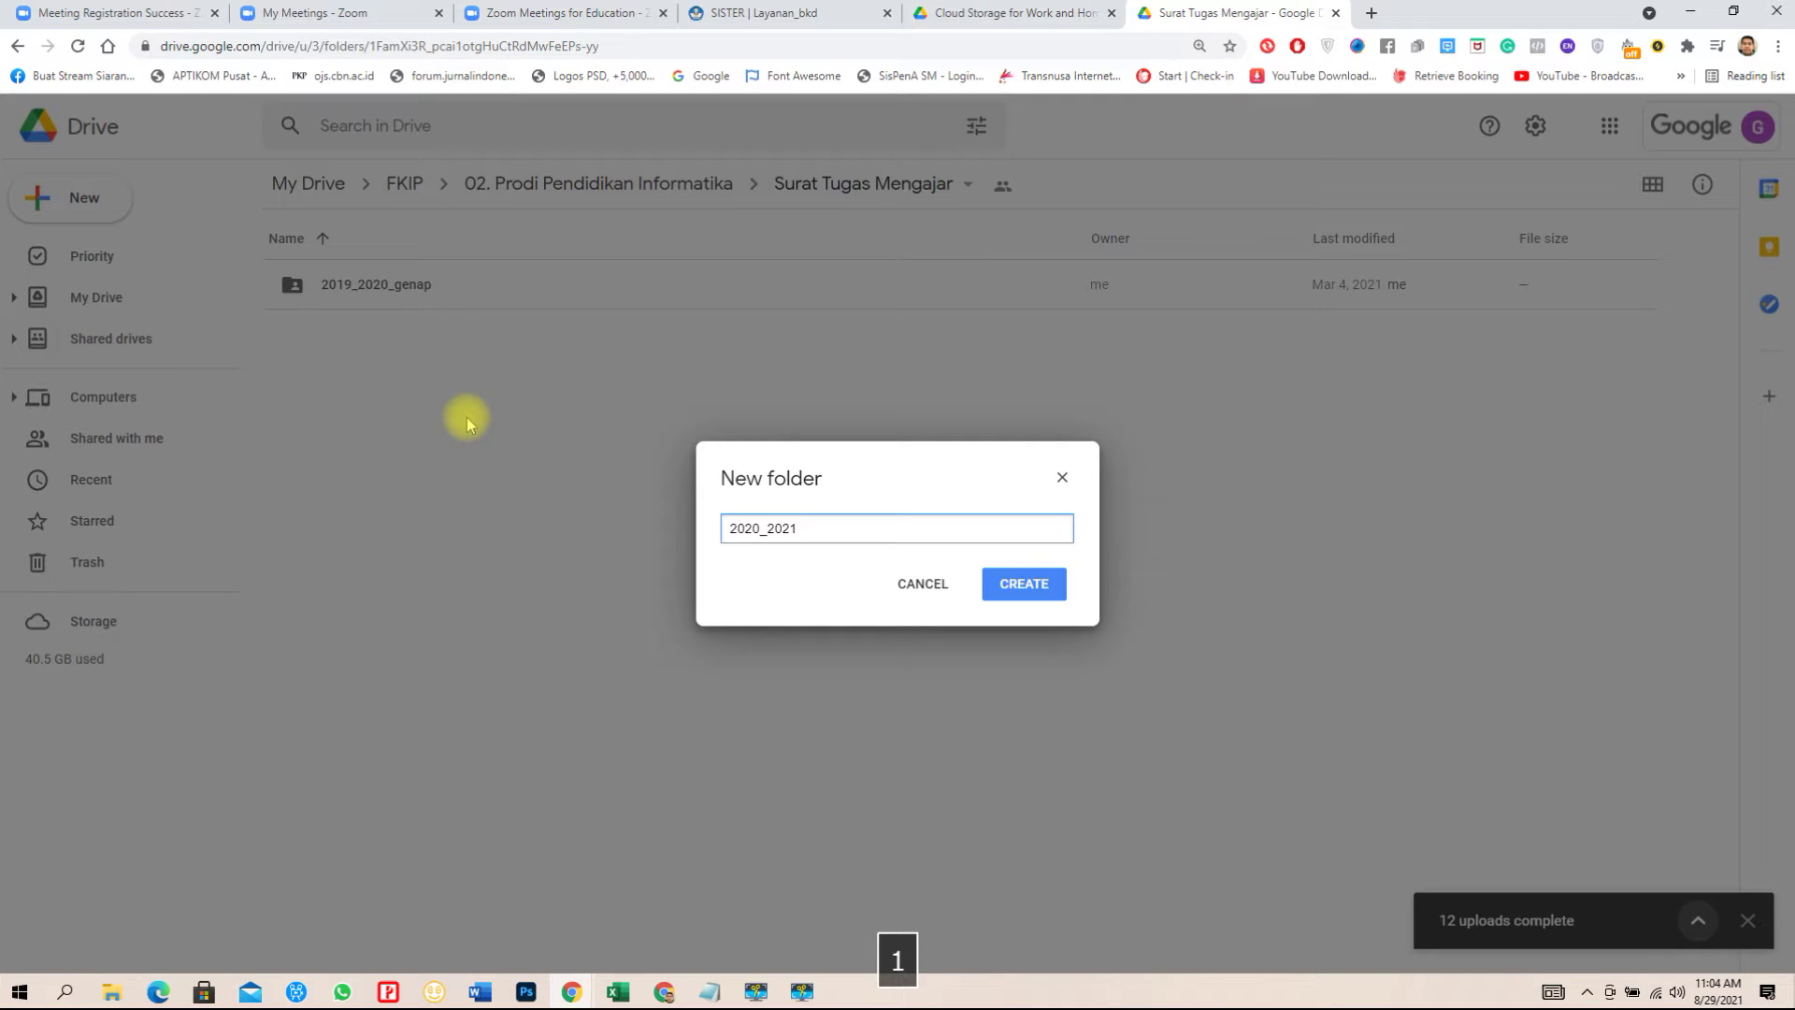
pyautogui.write('_genao')
pyautogui.press('BackSpace')
pyautogui.write('p')
pyautogui.press('Return')
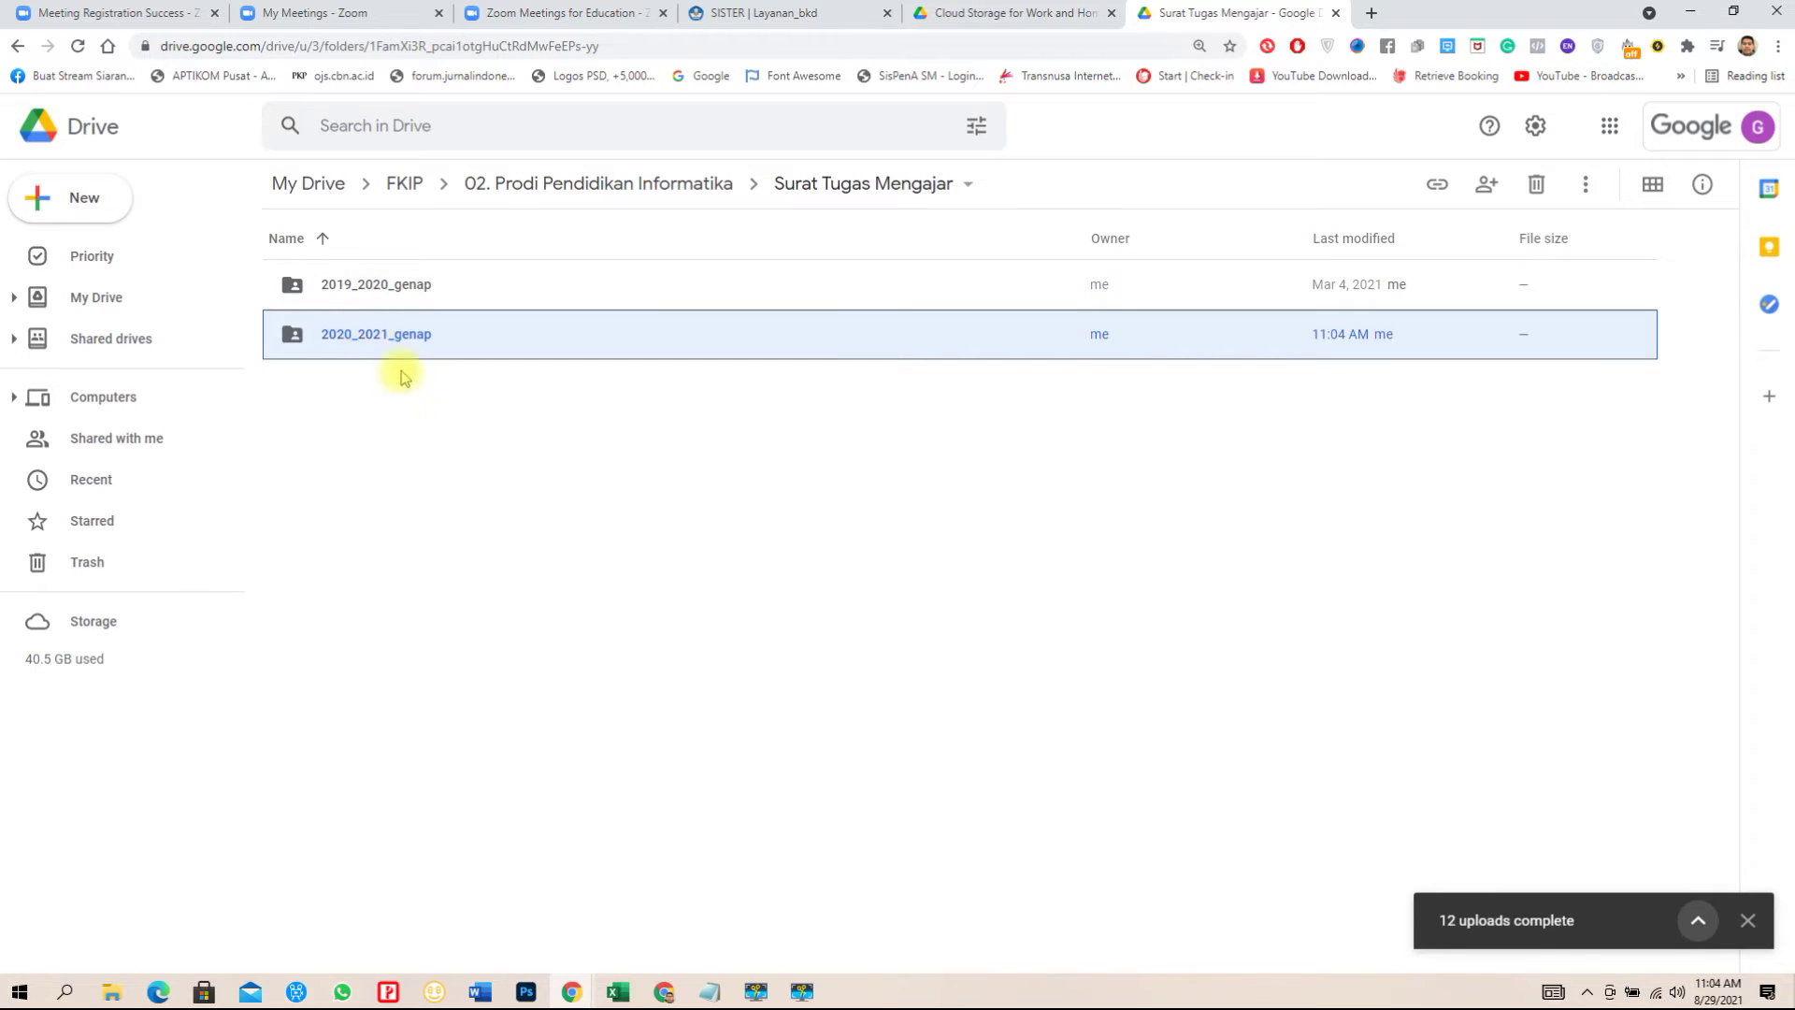
pyautogui.click(368, 401)
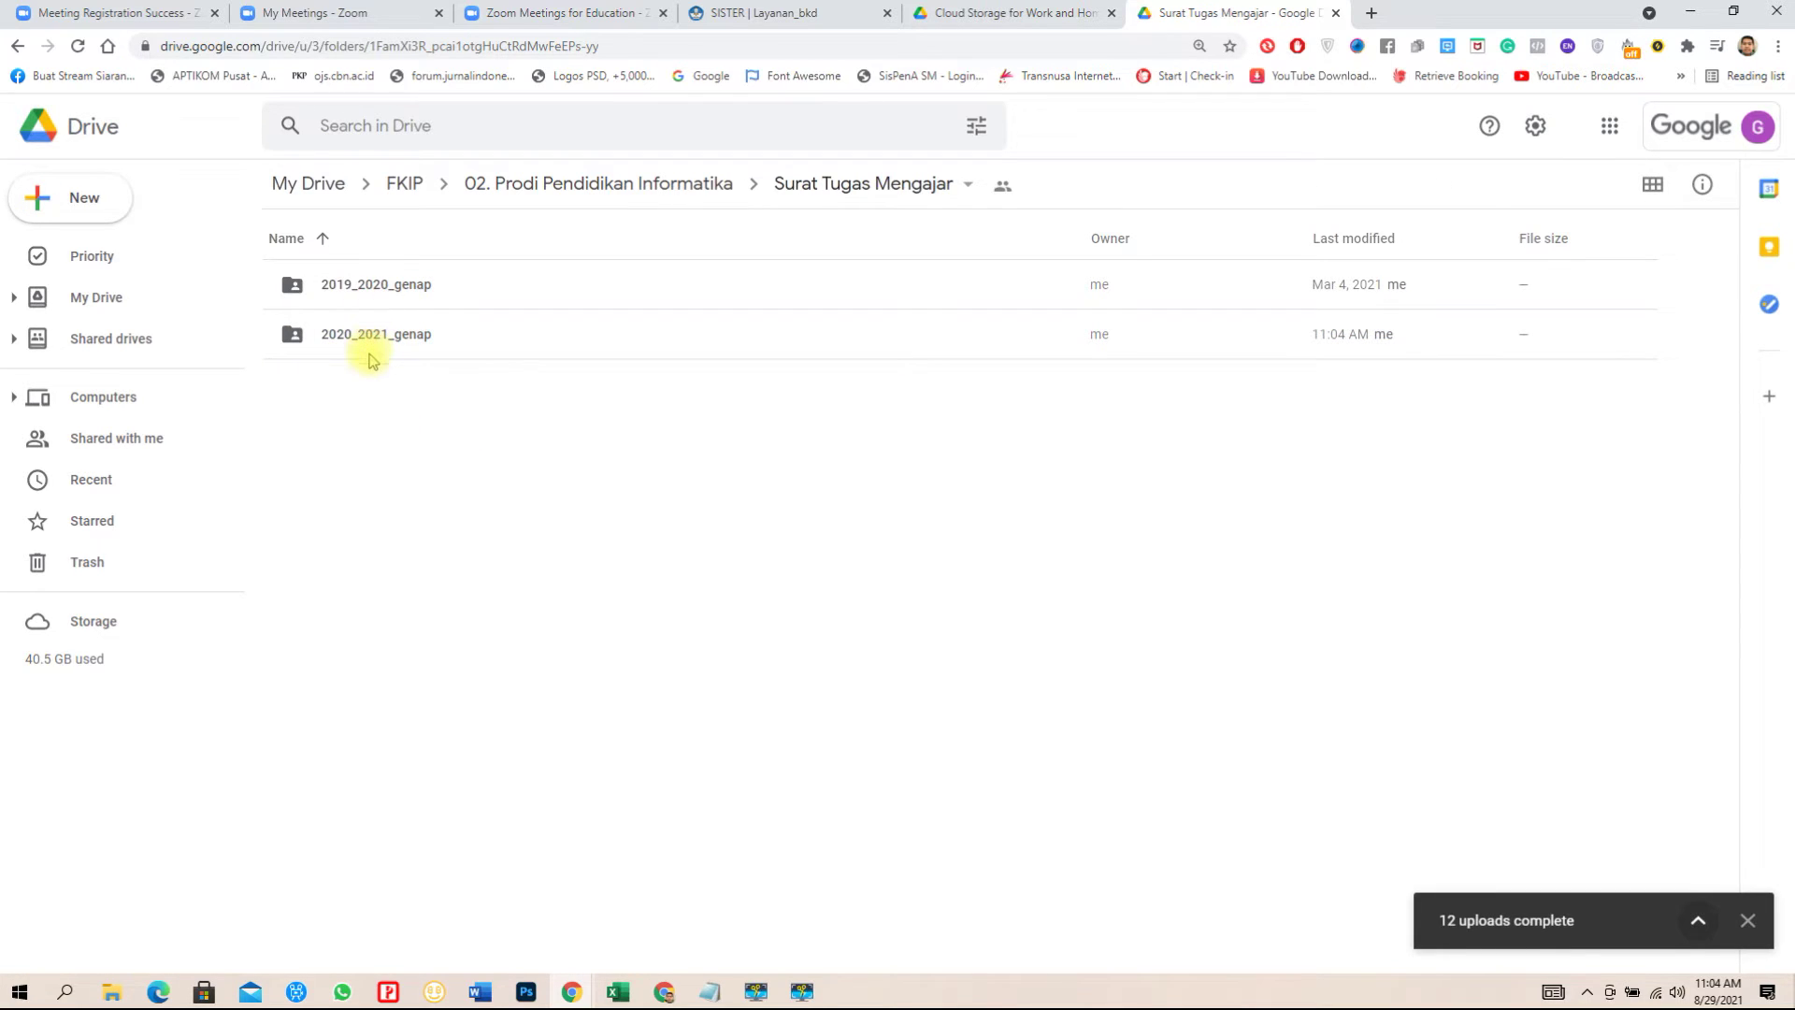
pyautogui.click(372, 344)
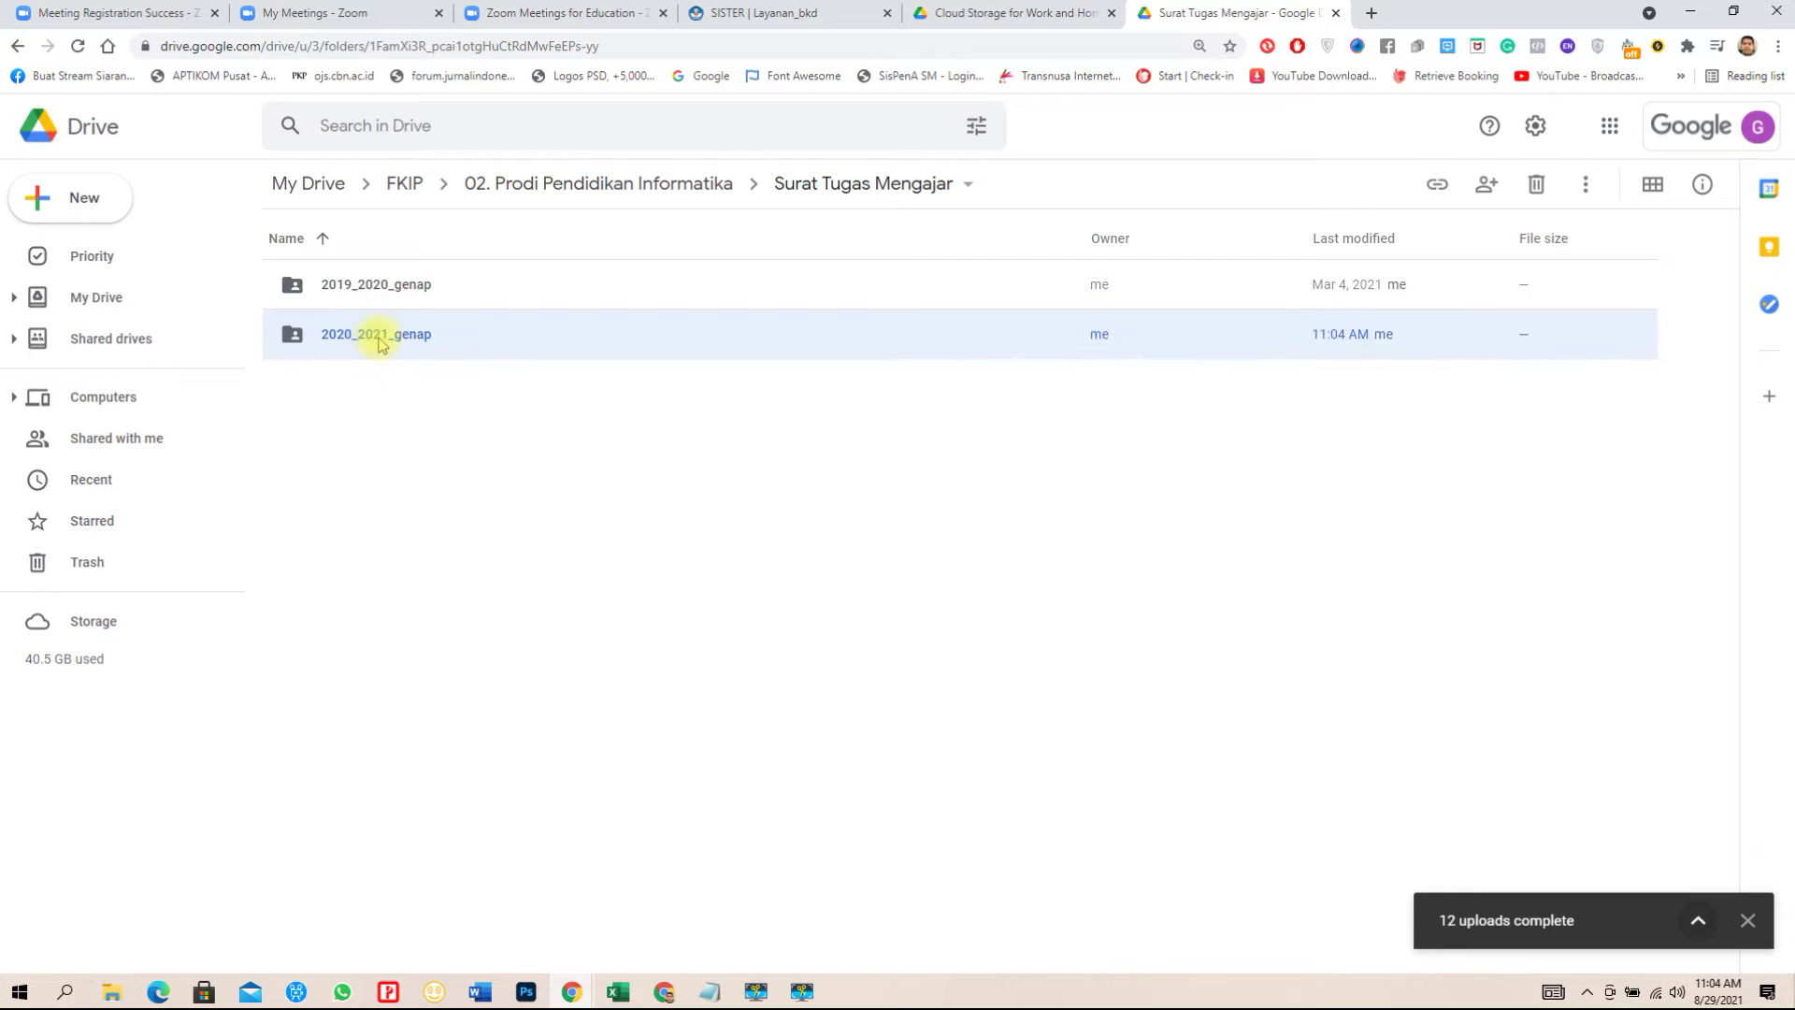
pyautogui.doubleClick(379, 336)
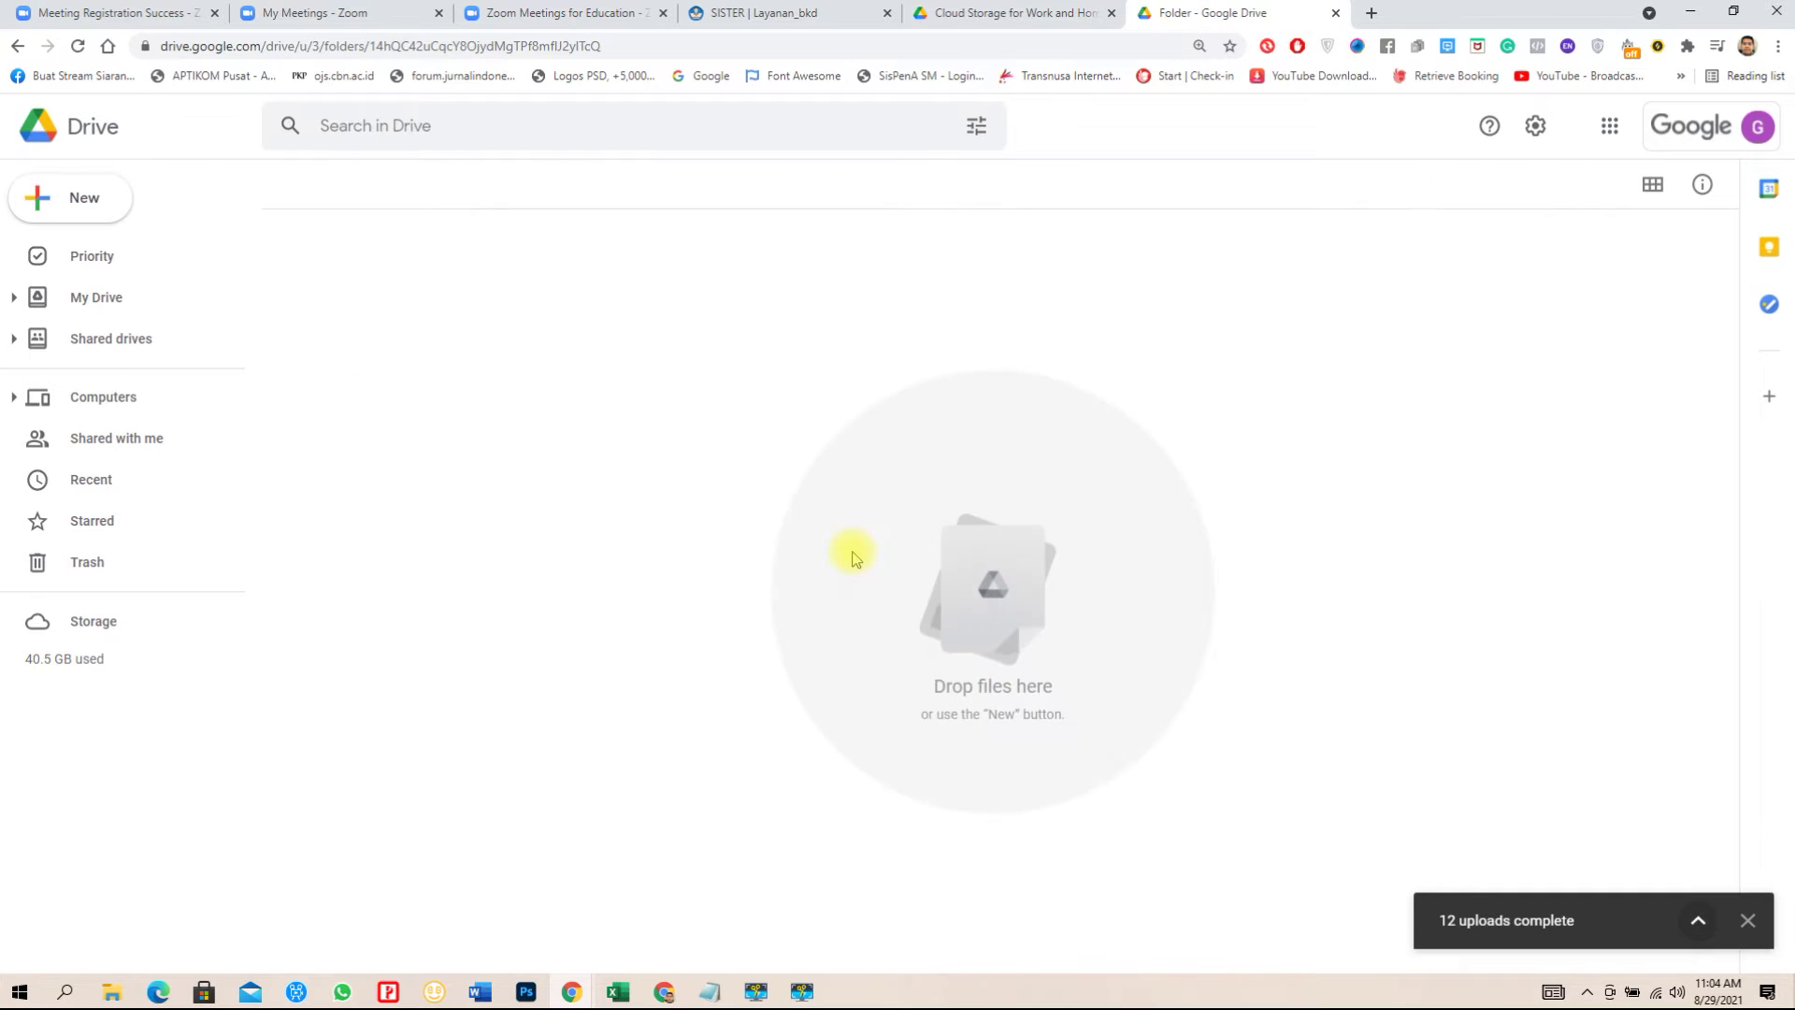
# Return to SISTER, go back to the 2020/2021 Genap report details, and check the teaching evidence status of each course.
pyautogui.click(826, 20)
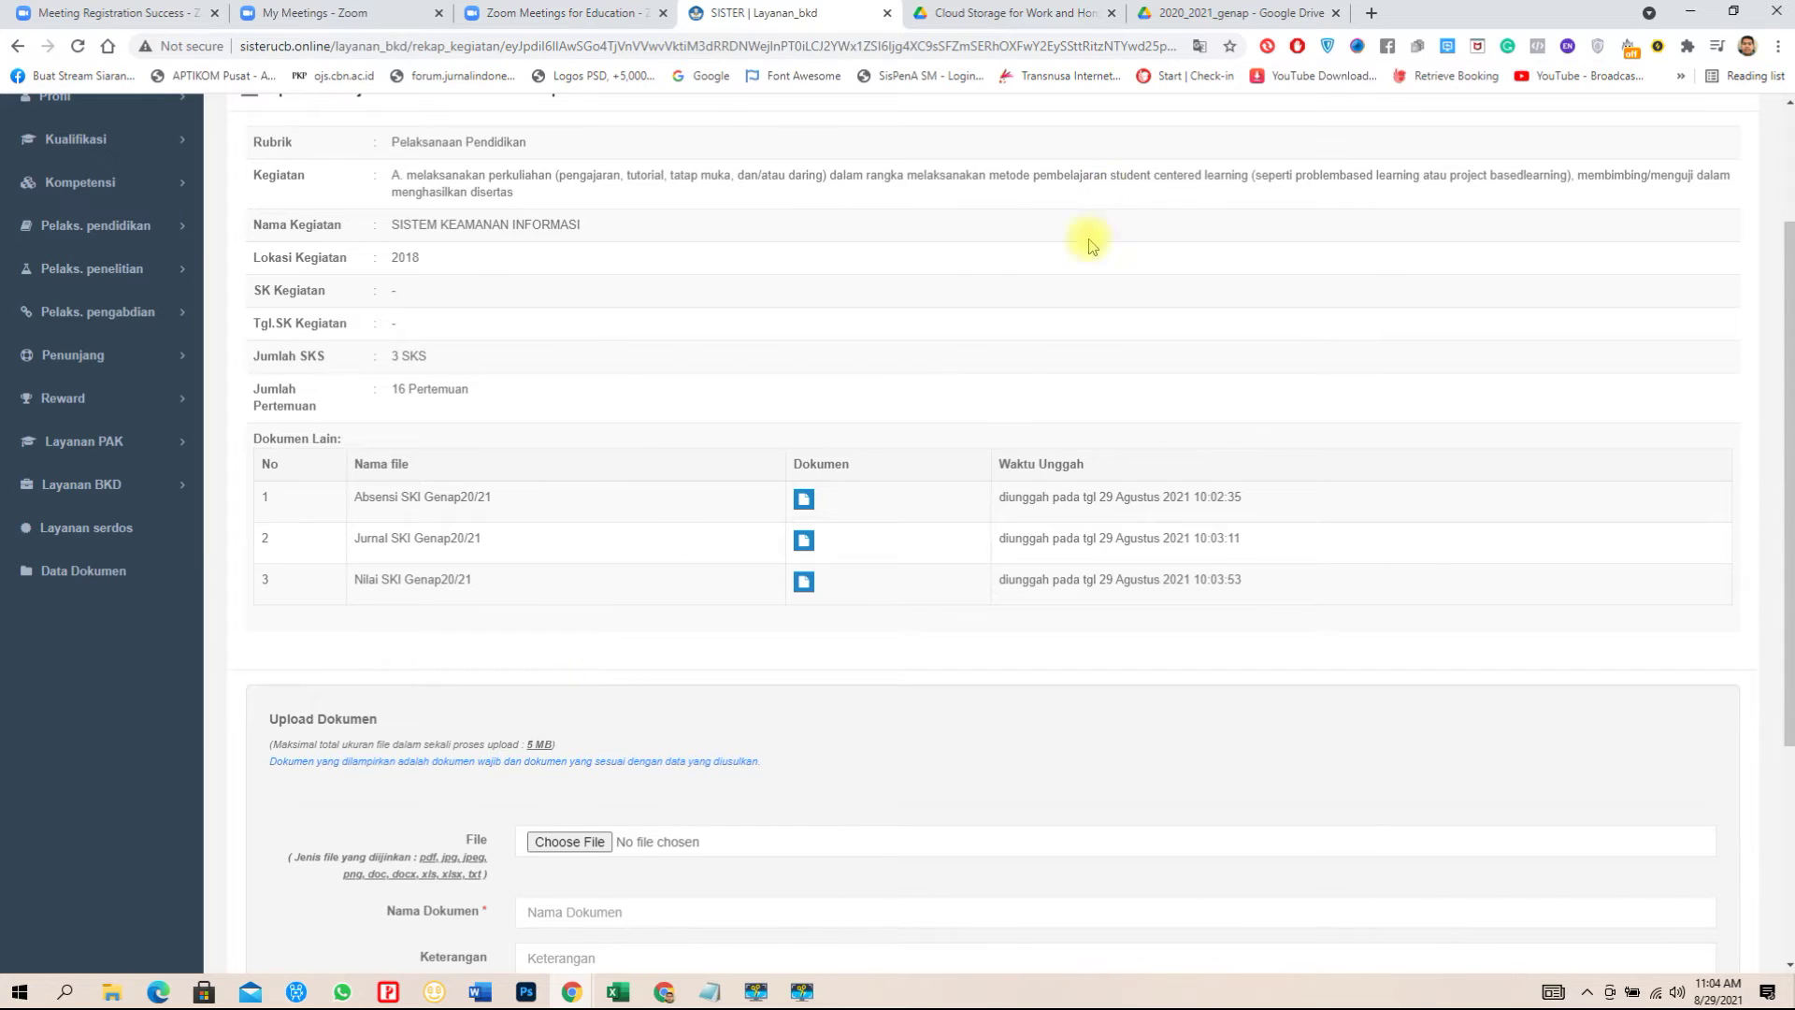
pyautogui.scroll(-4, 725, 496)
pyautogui.click(301, 885)
pyautogui.scroll(-2, 455, 710)
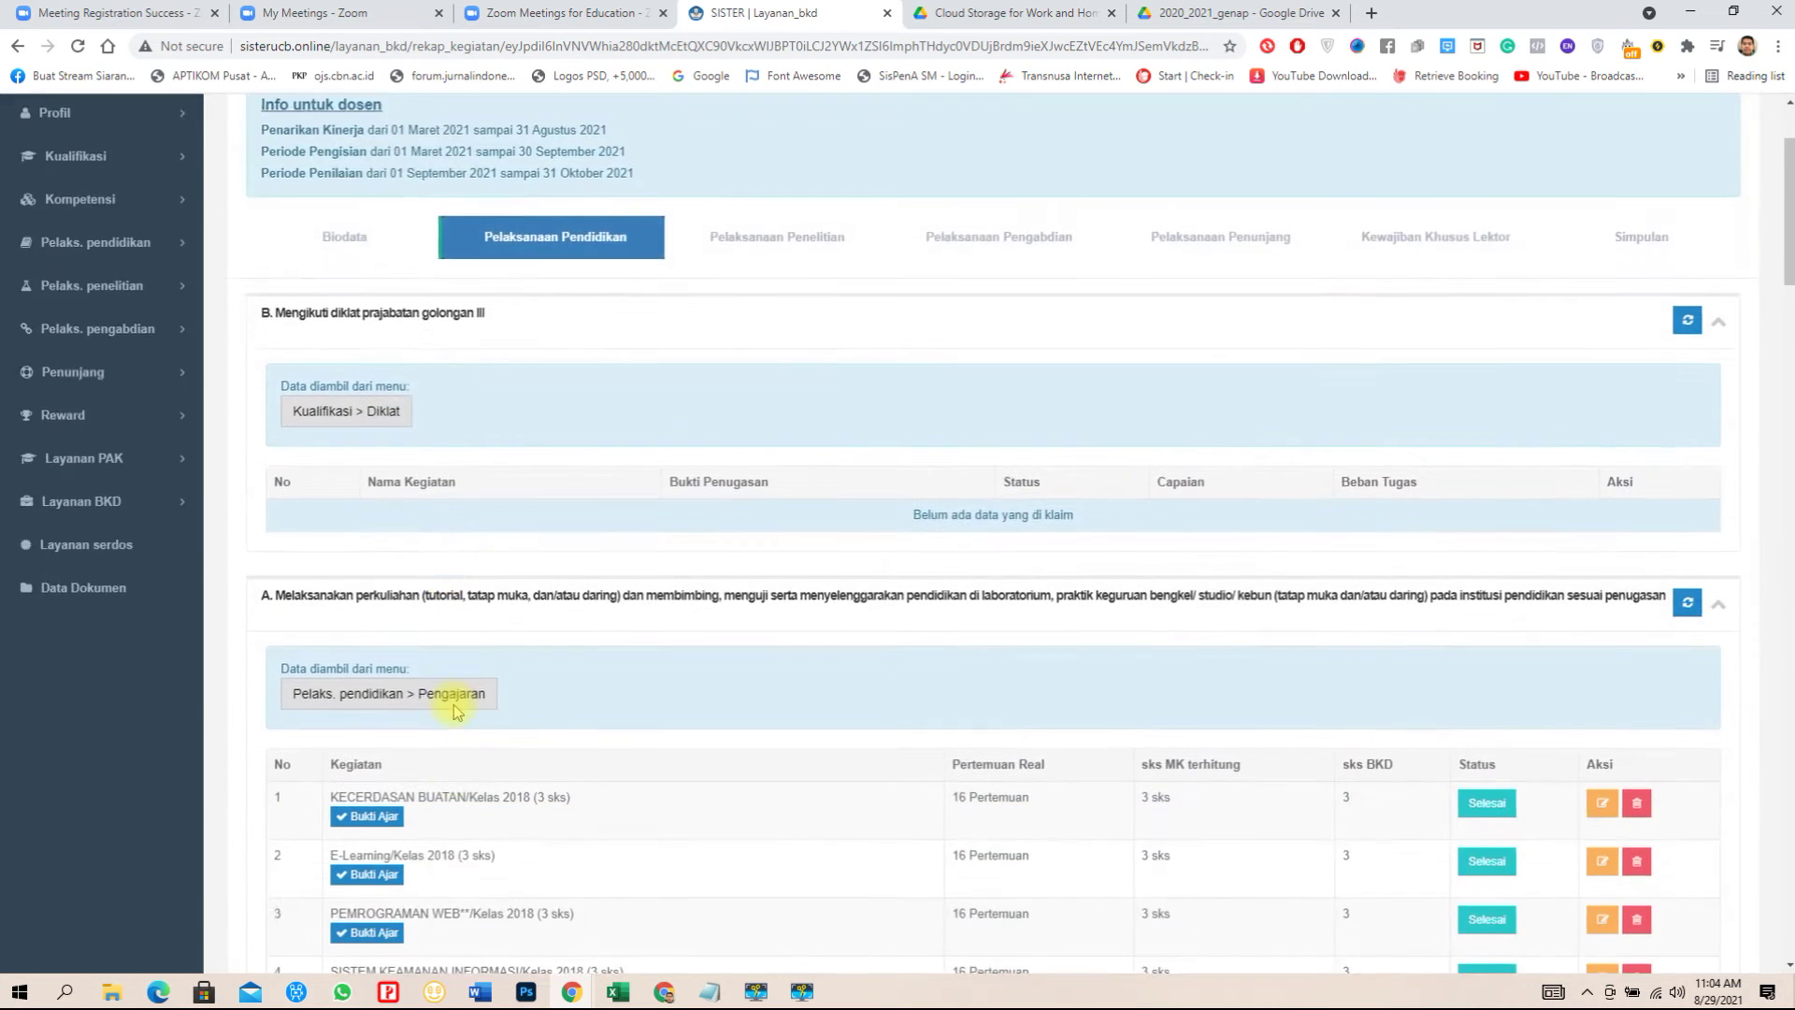
pyautogui.scroll(-2, 456, 711)
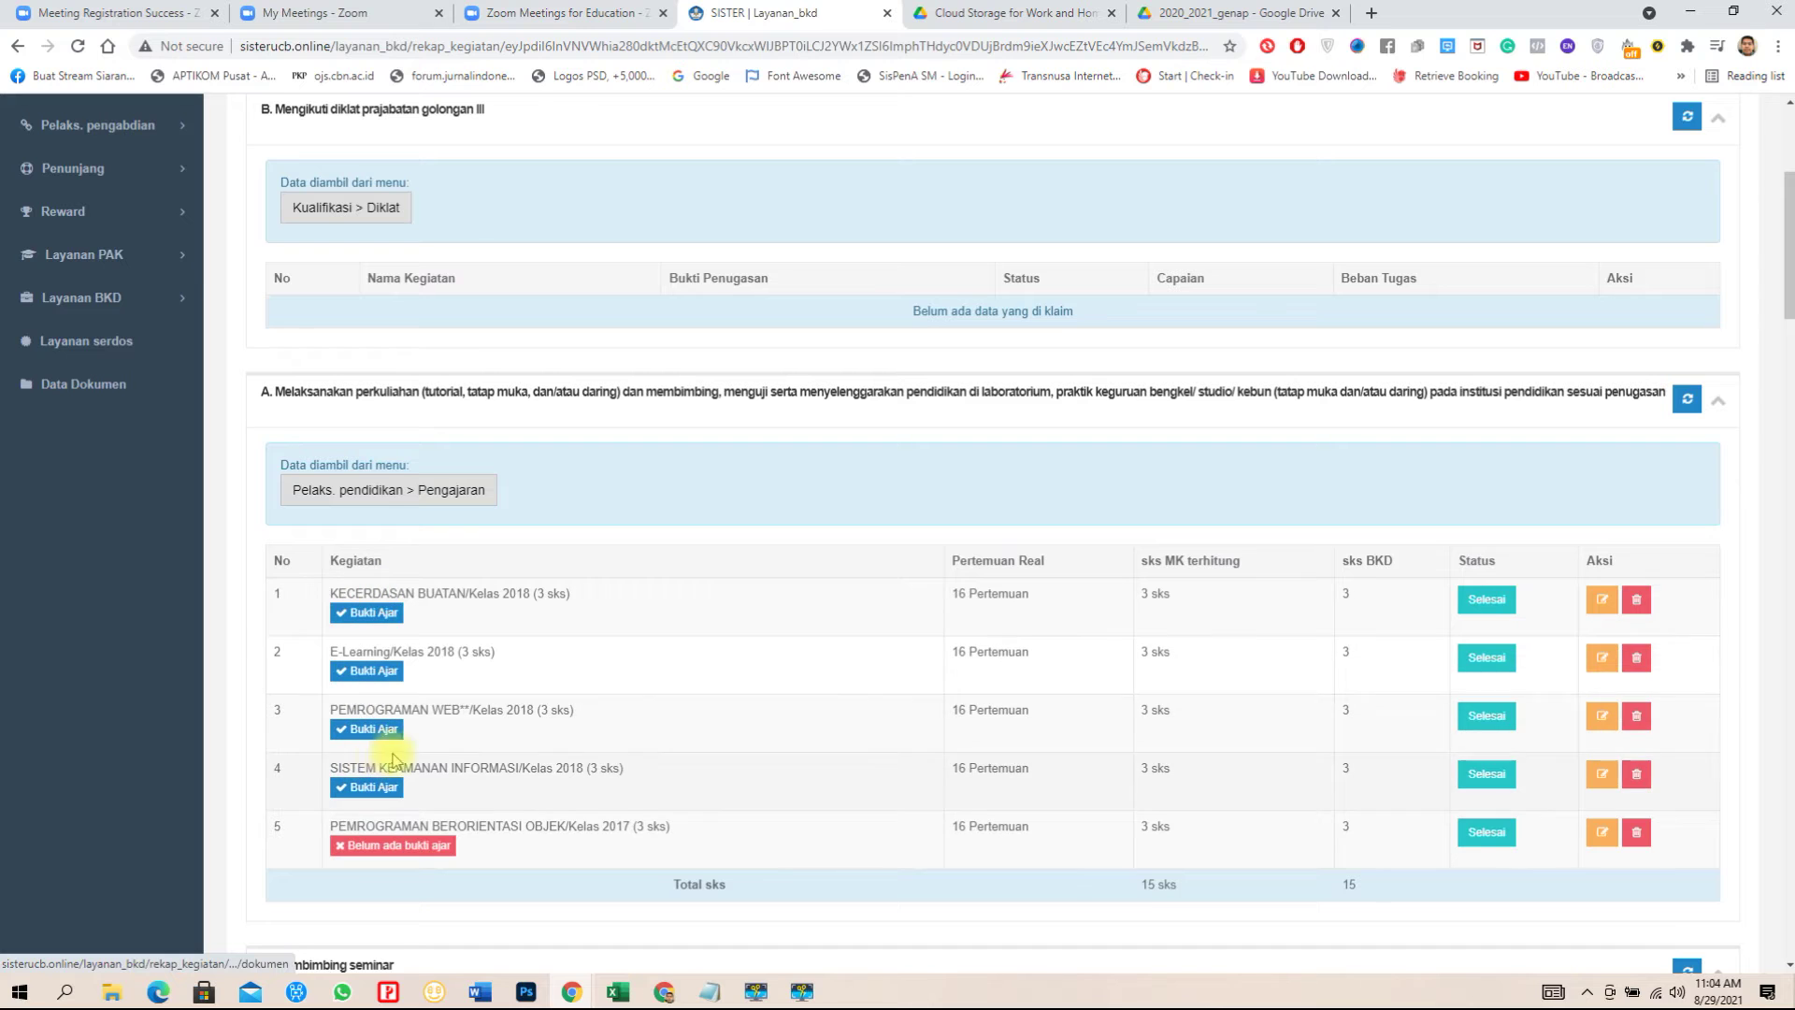
pyautogui.scroll(3, 508, 760)
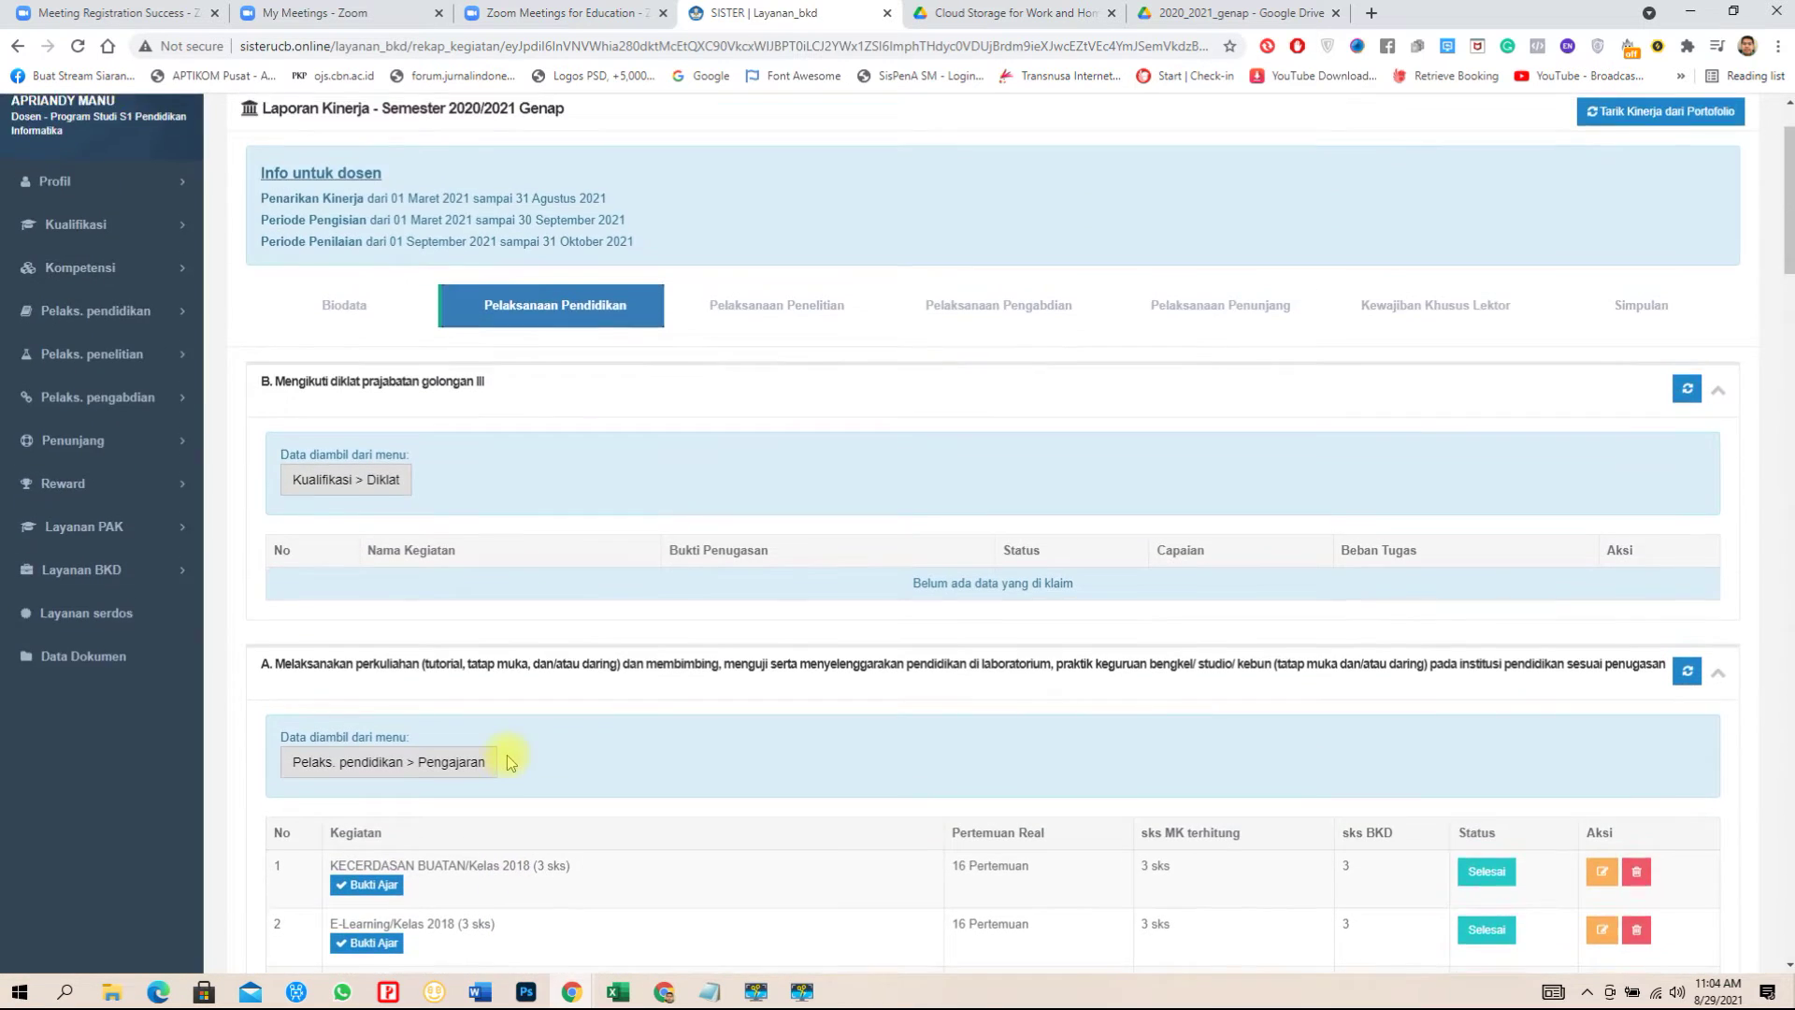
pyautogui.scroll(-7, 507, 760)
# Open the report's Simpulan section and examine the sks BKD per activity type and the Total Kinerja.
pyautogui.scroll(7, 507, 760)
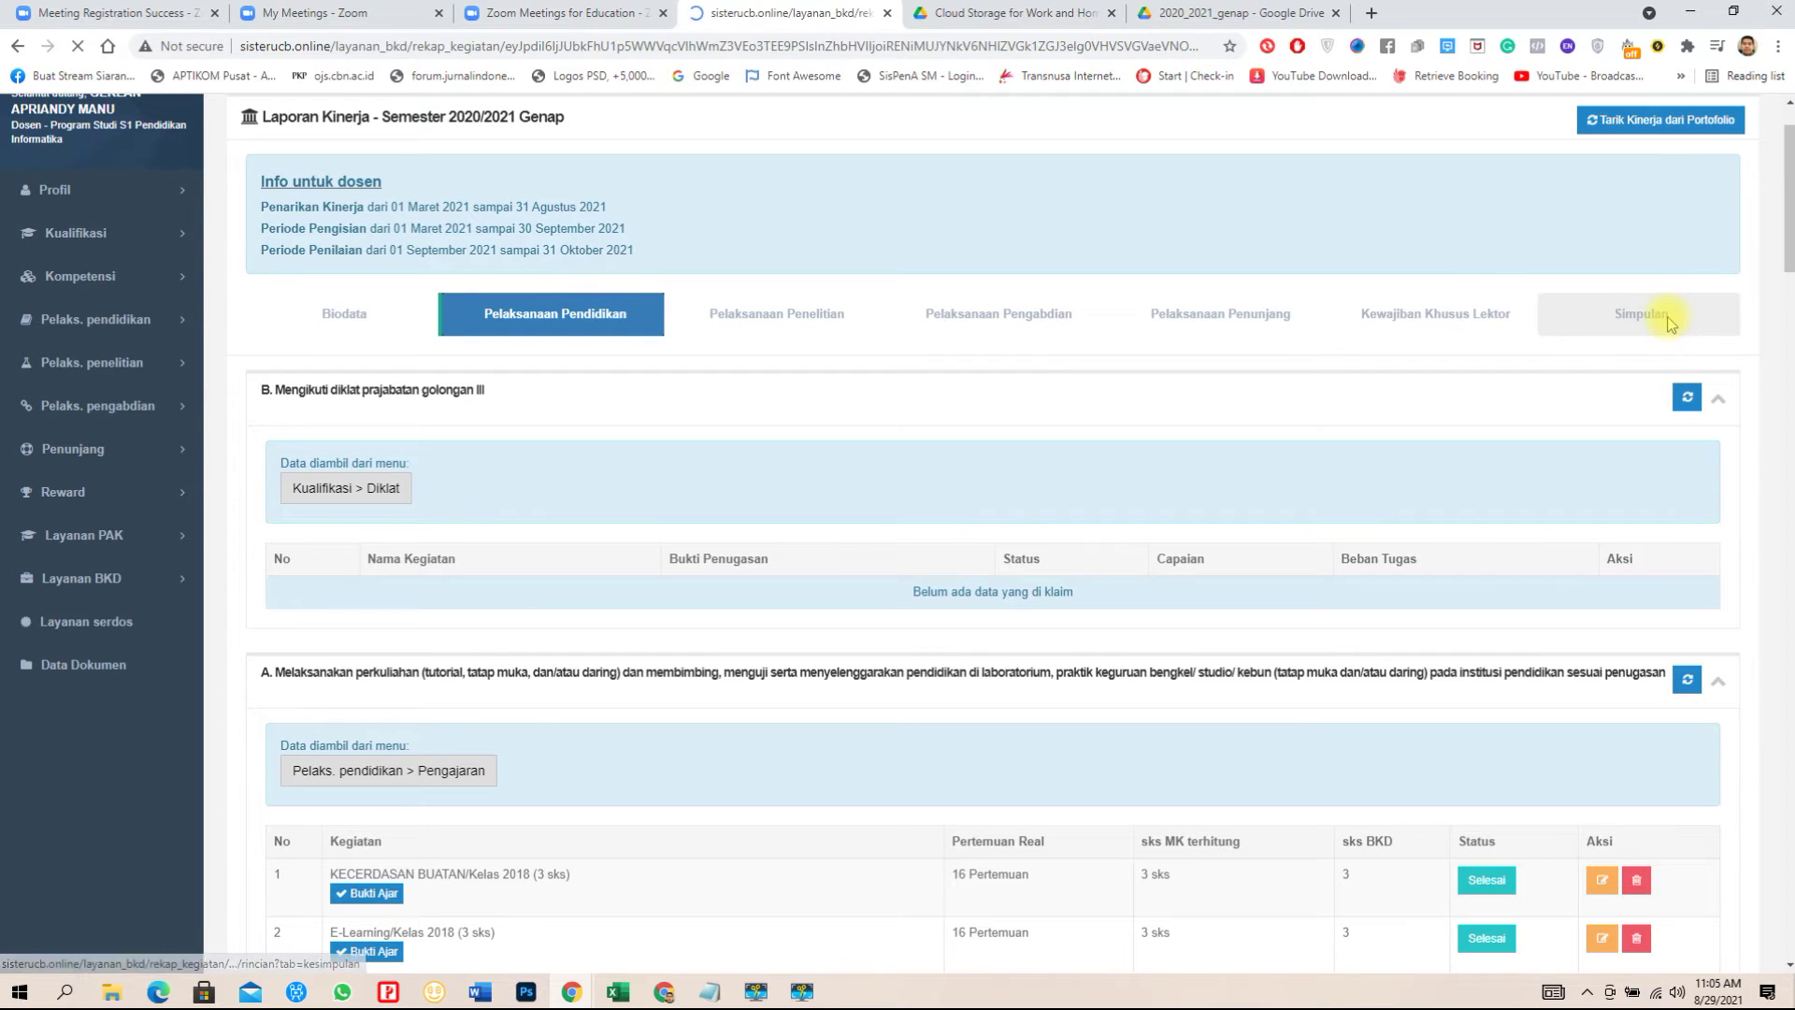
pyautogui.scroll(-1, 733, 512)
pyautogui.scroll(-1, 733, 513)
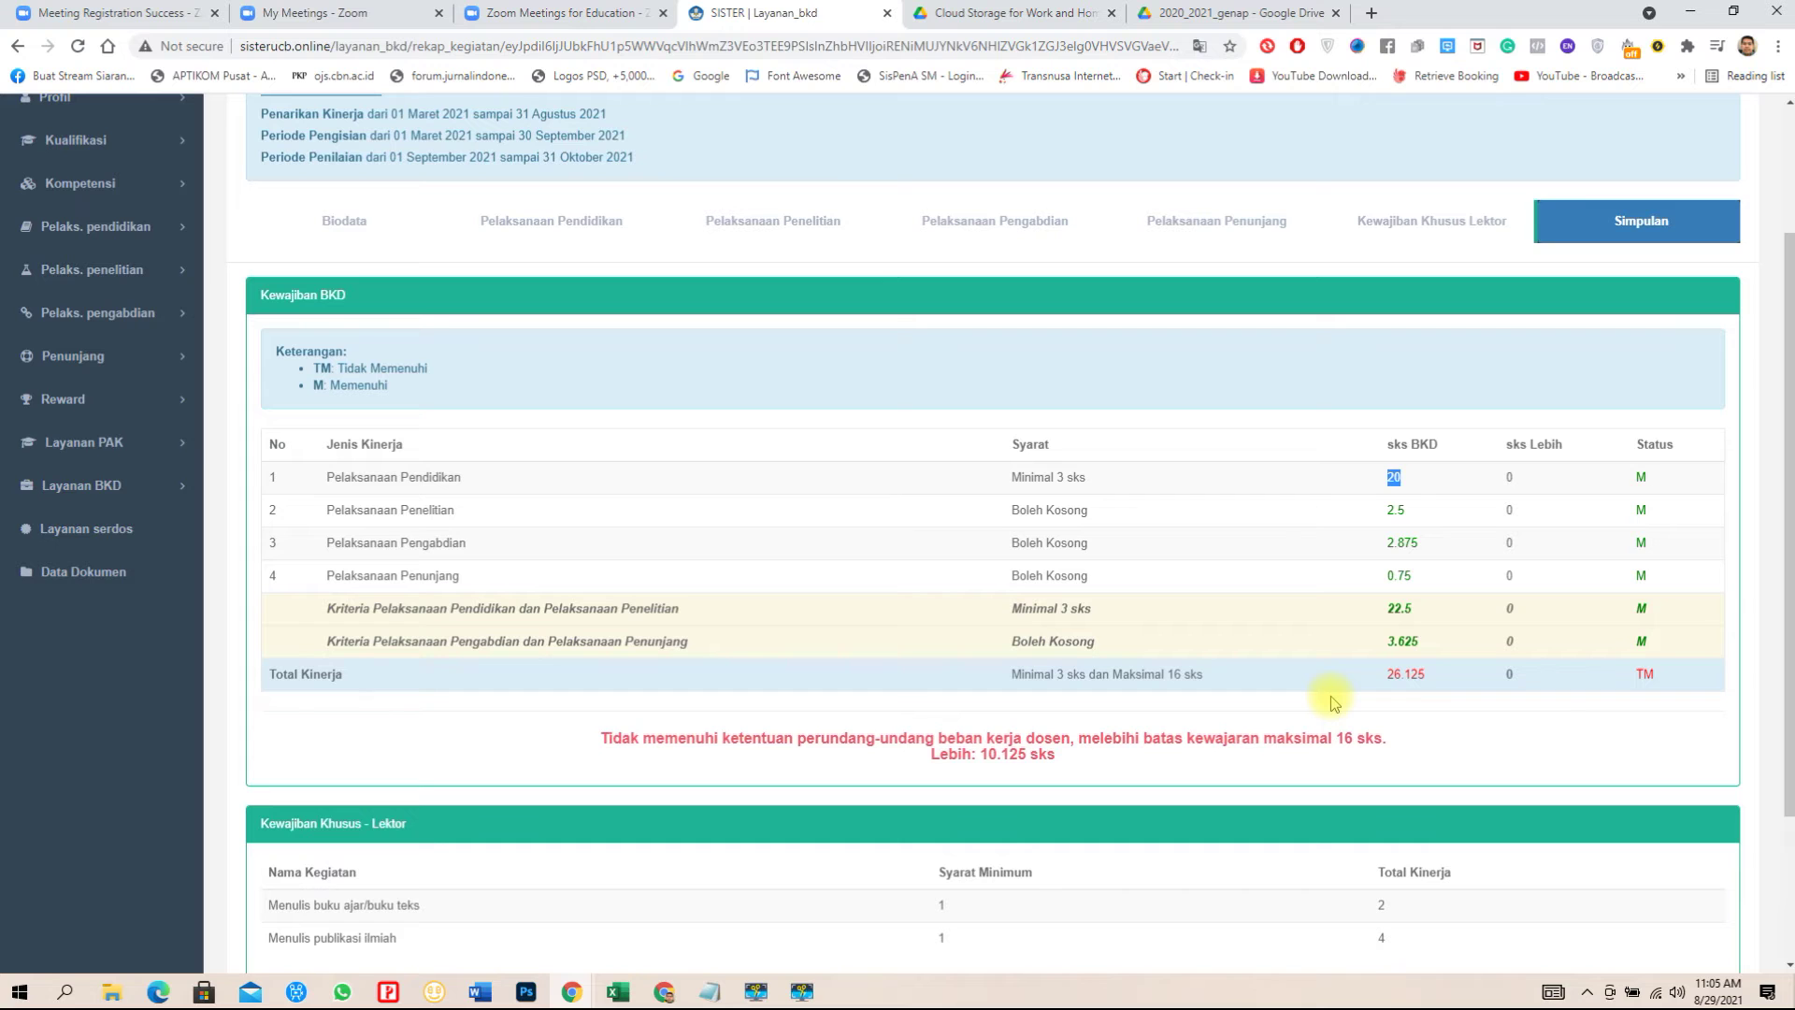
# Delete the Sistem Keamanan Informasi/Kelas 2018 course from Pelaksanaan Pendidikan.
pyautogui.click(559, 221)
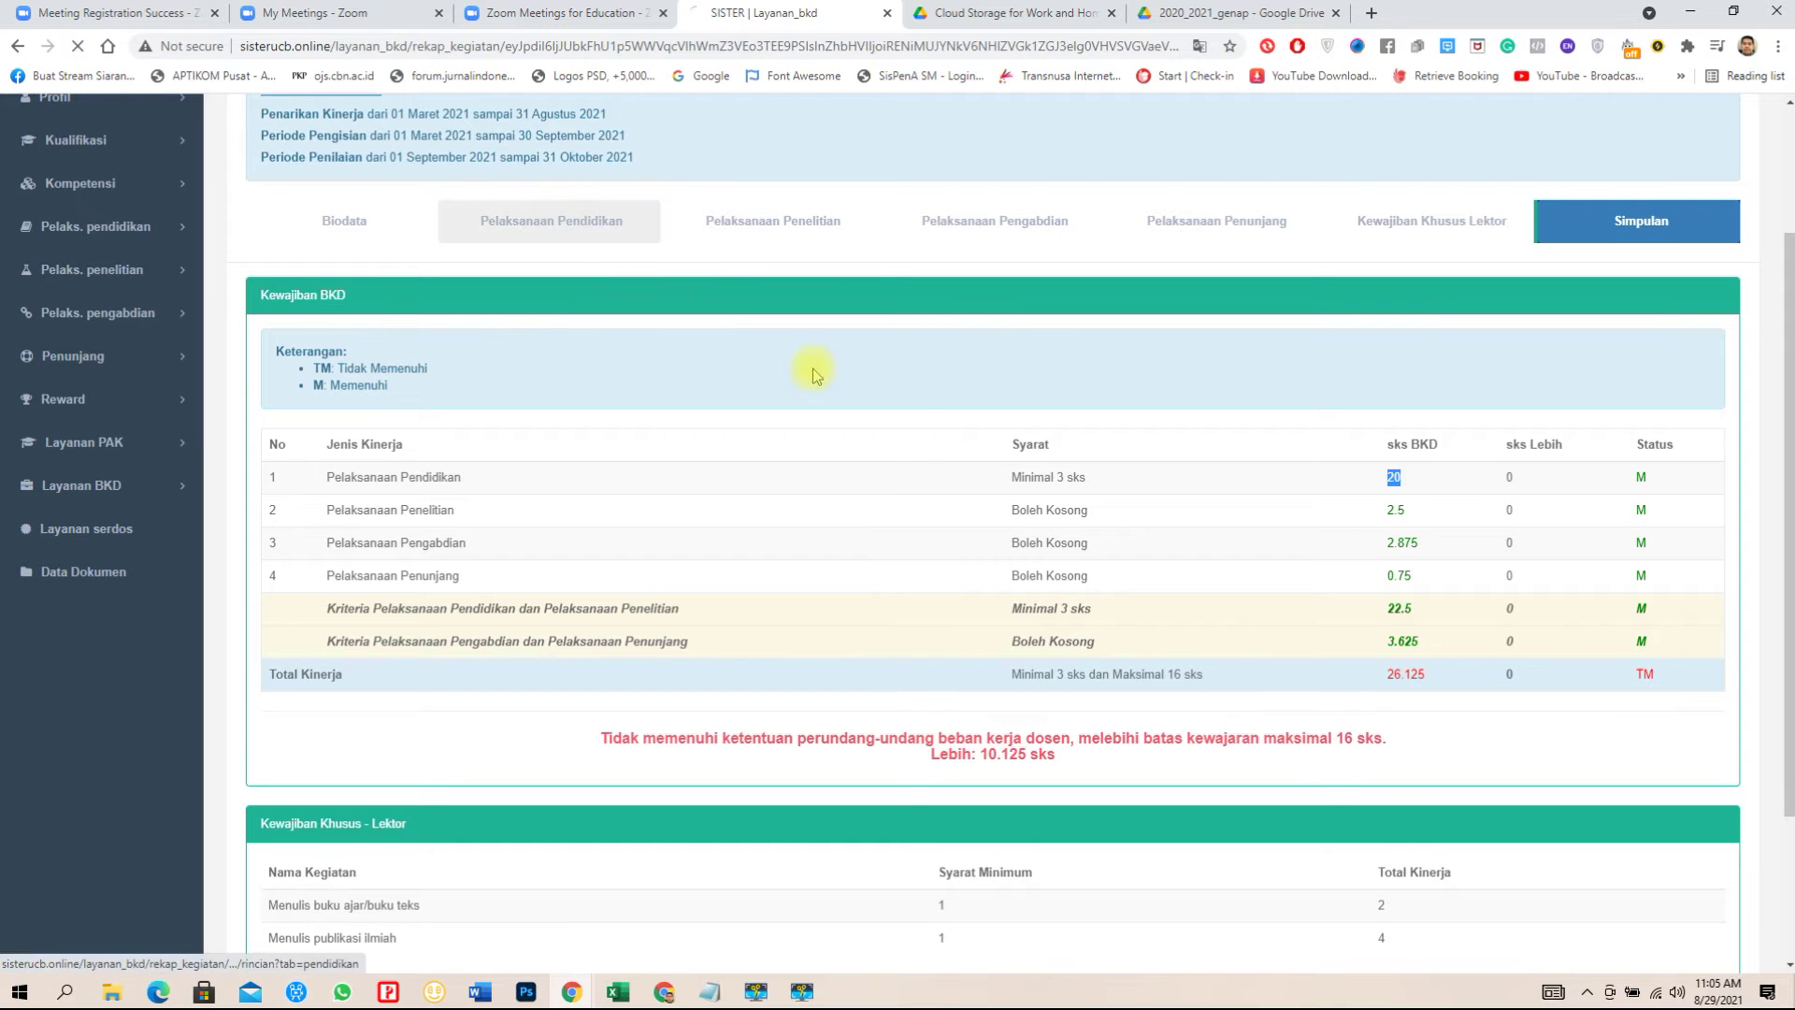
pyautogui.scroll(-4, 1075, 607)
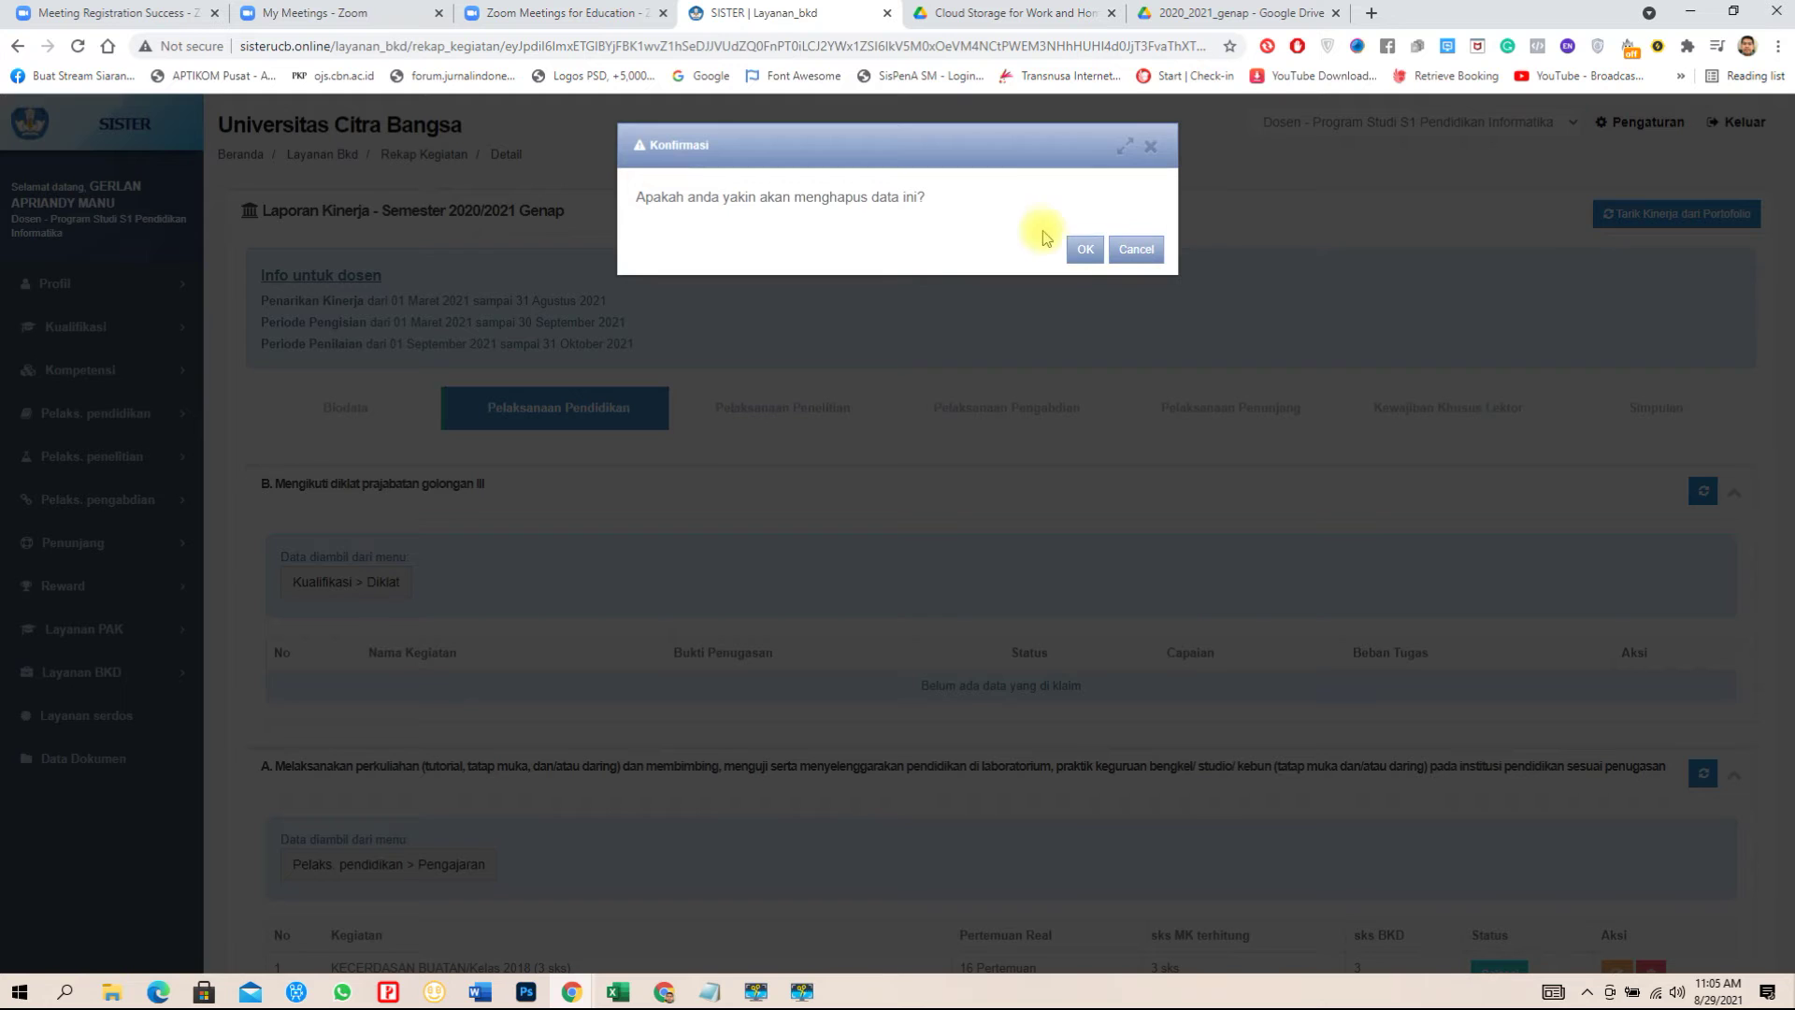
pyautogui.click(1083, 248)
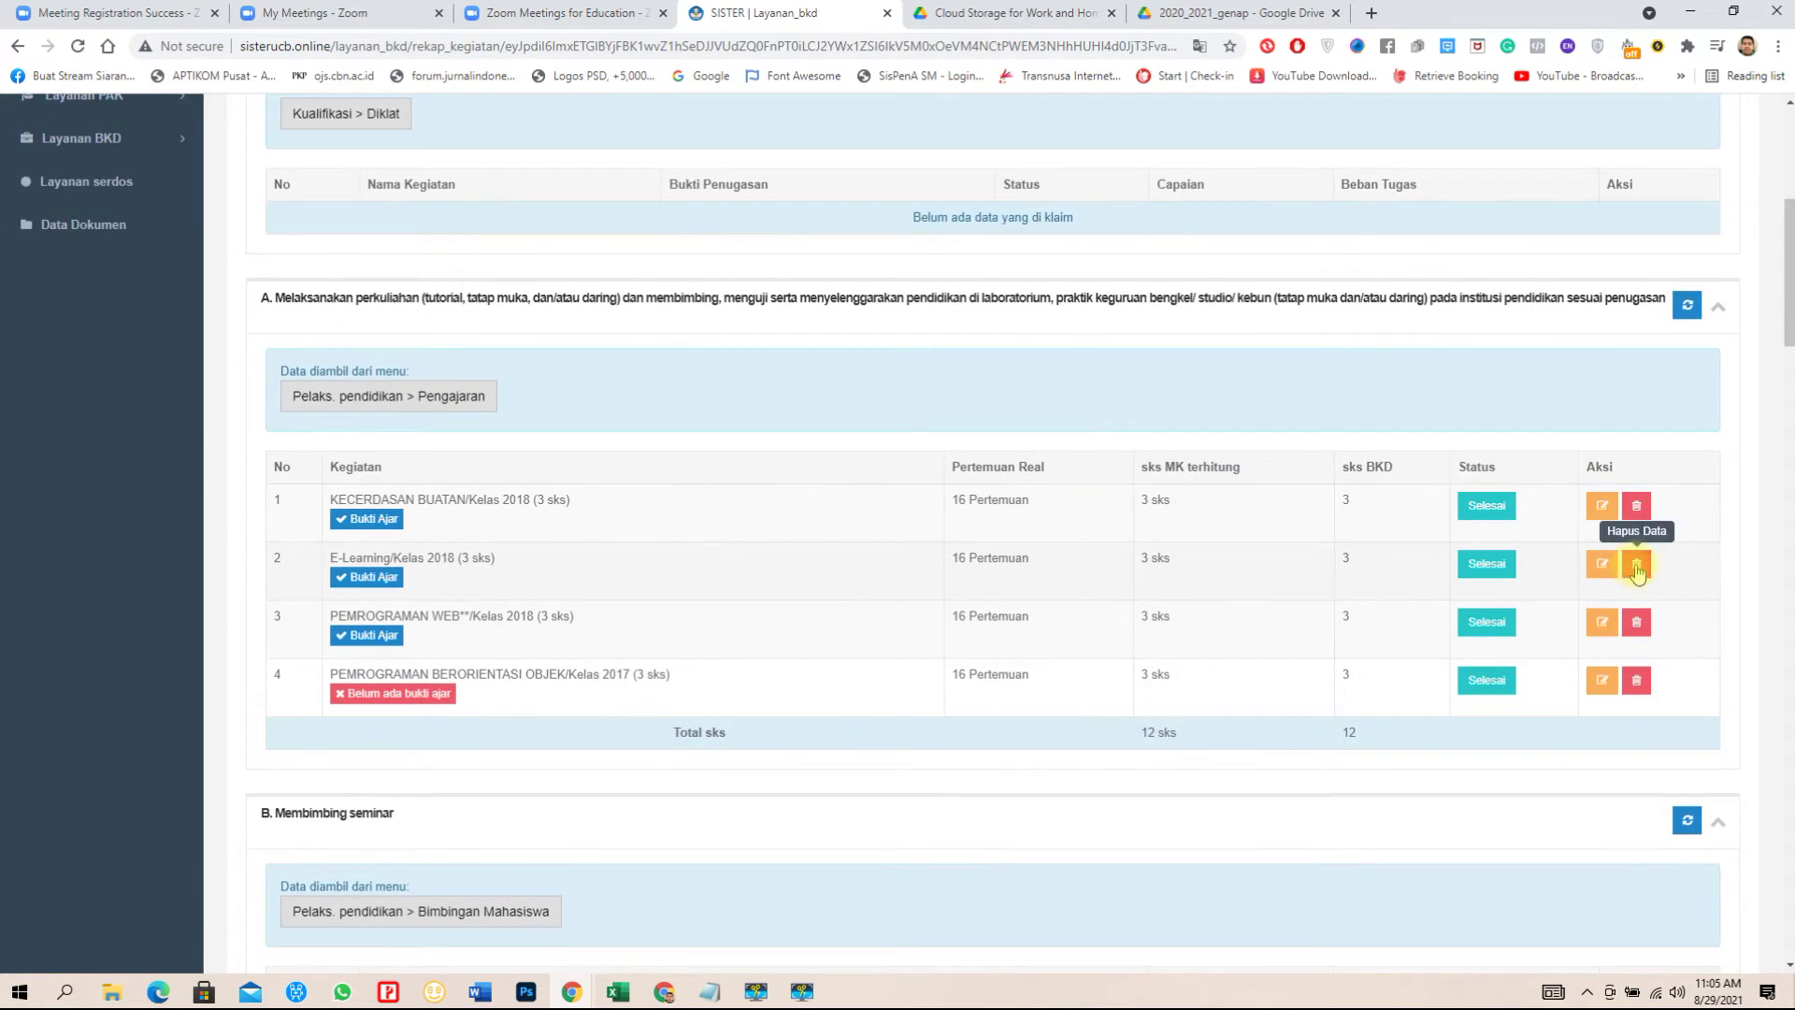
# Delete the E-Learning/Kelas 2018 and Kecerdasan Buatan/Kelas 2018 courses from Pelaksanaan Pendidikan.
pyautogui.click(1636, 621)
pyautogui.click(1083, 249)
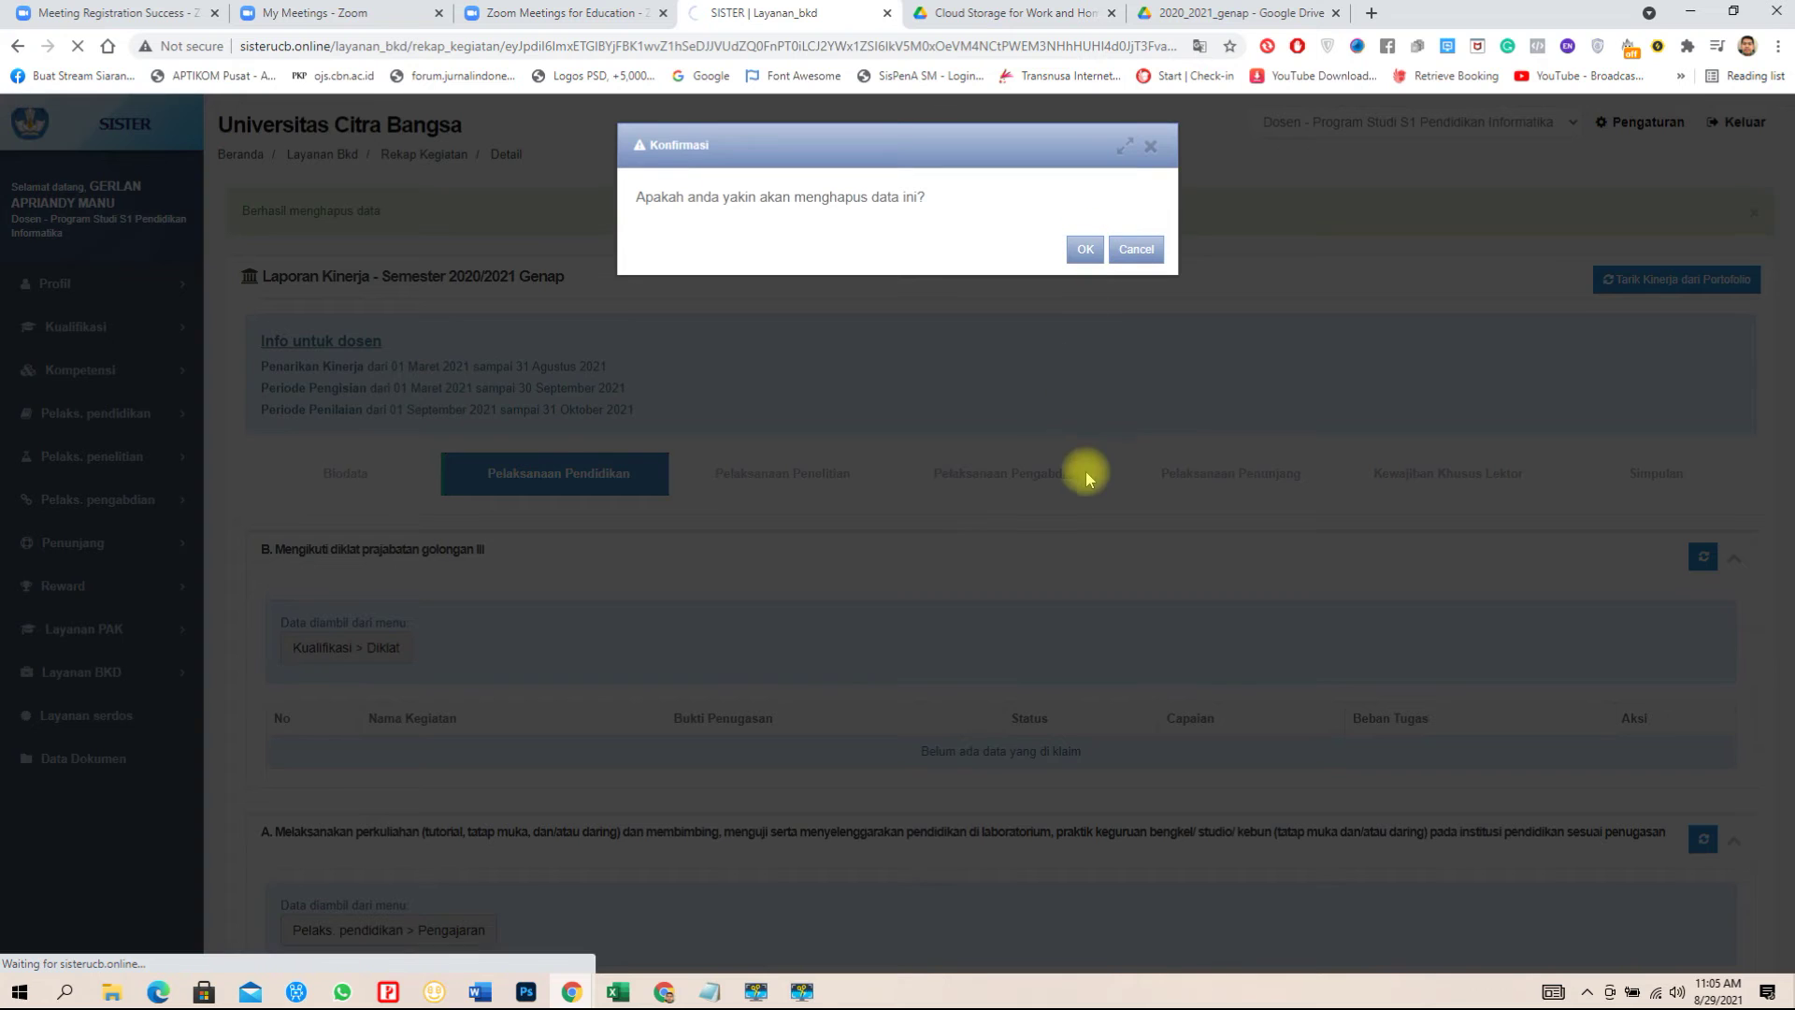
pyautogui.scroll(-3, 1185, 577)
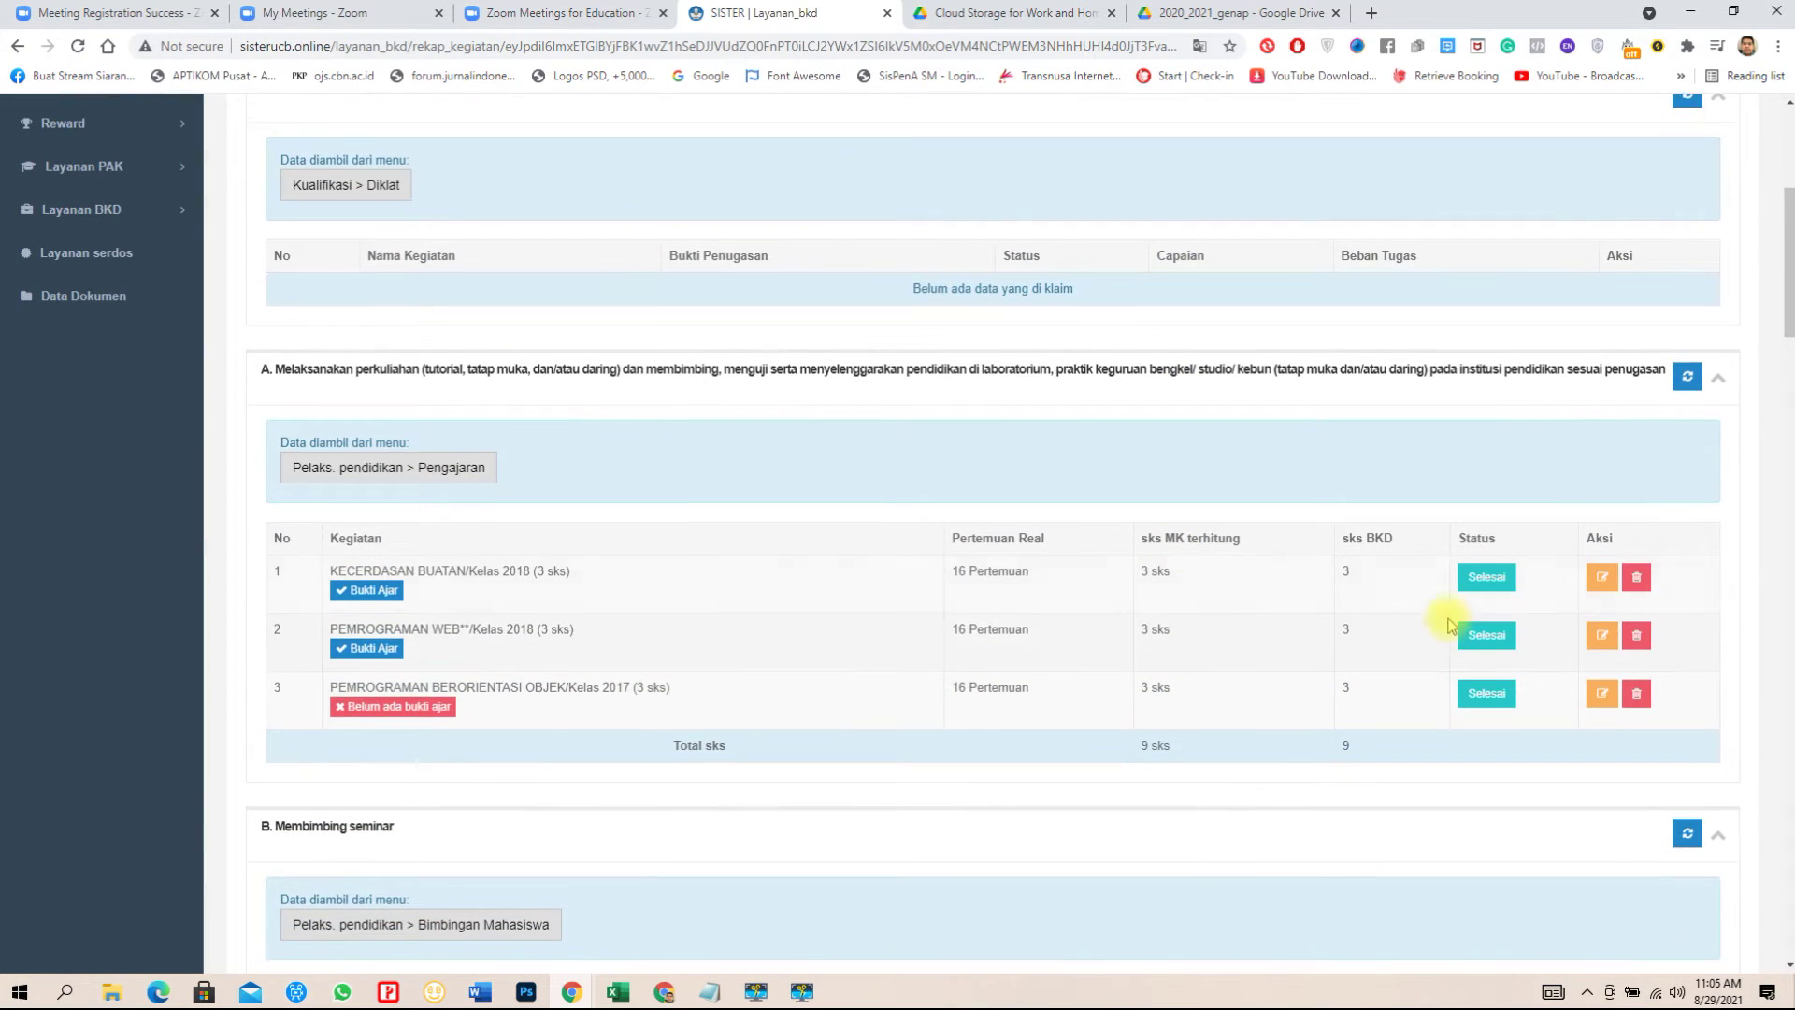
pyautogui.click(1634, 572)
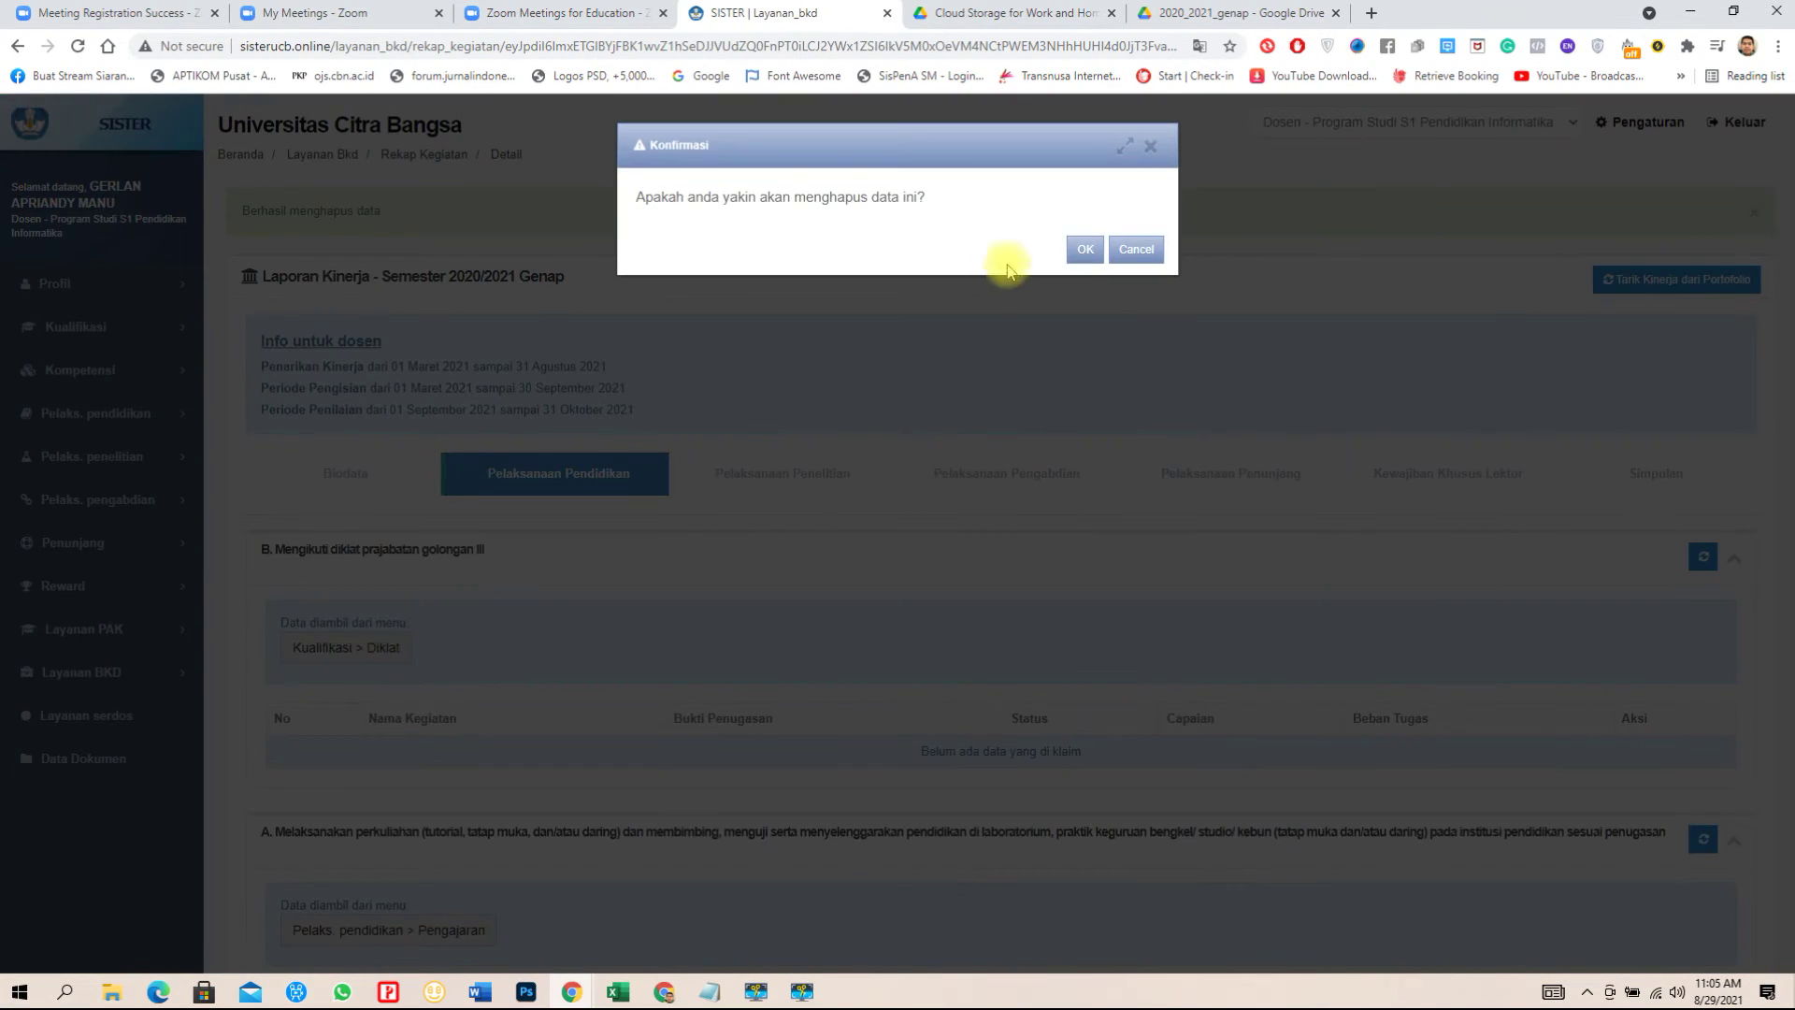
pyautogui.click(1083, 248)
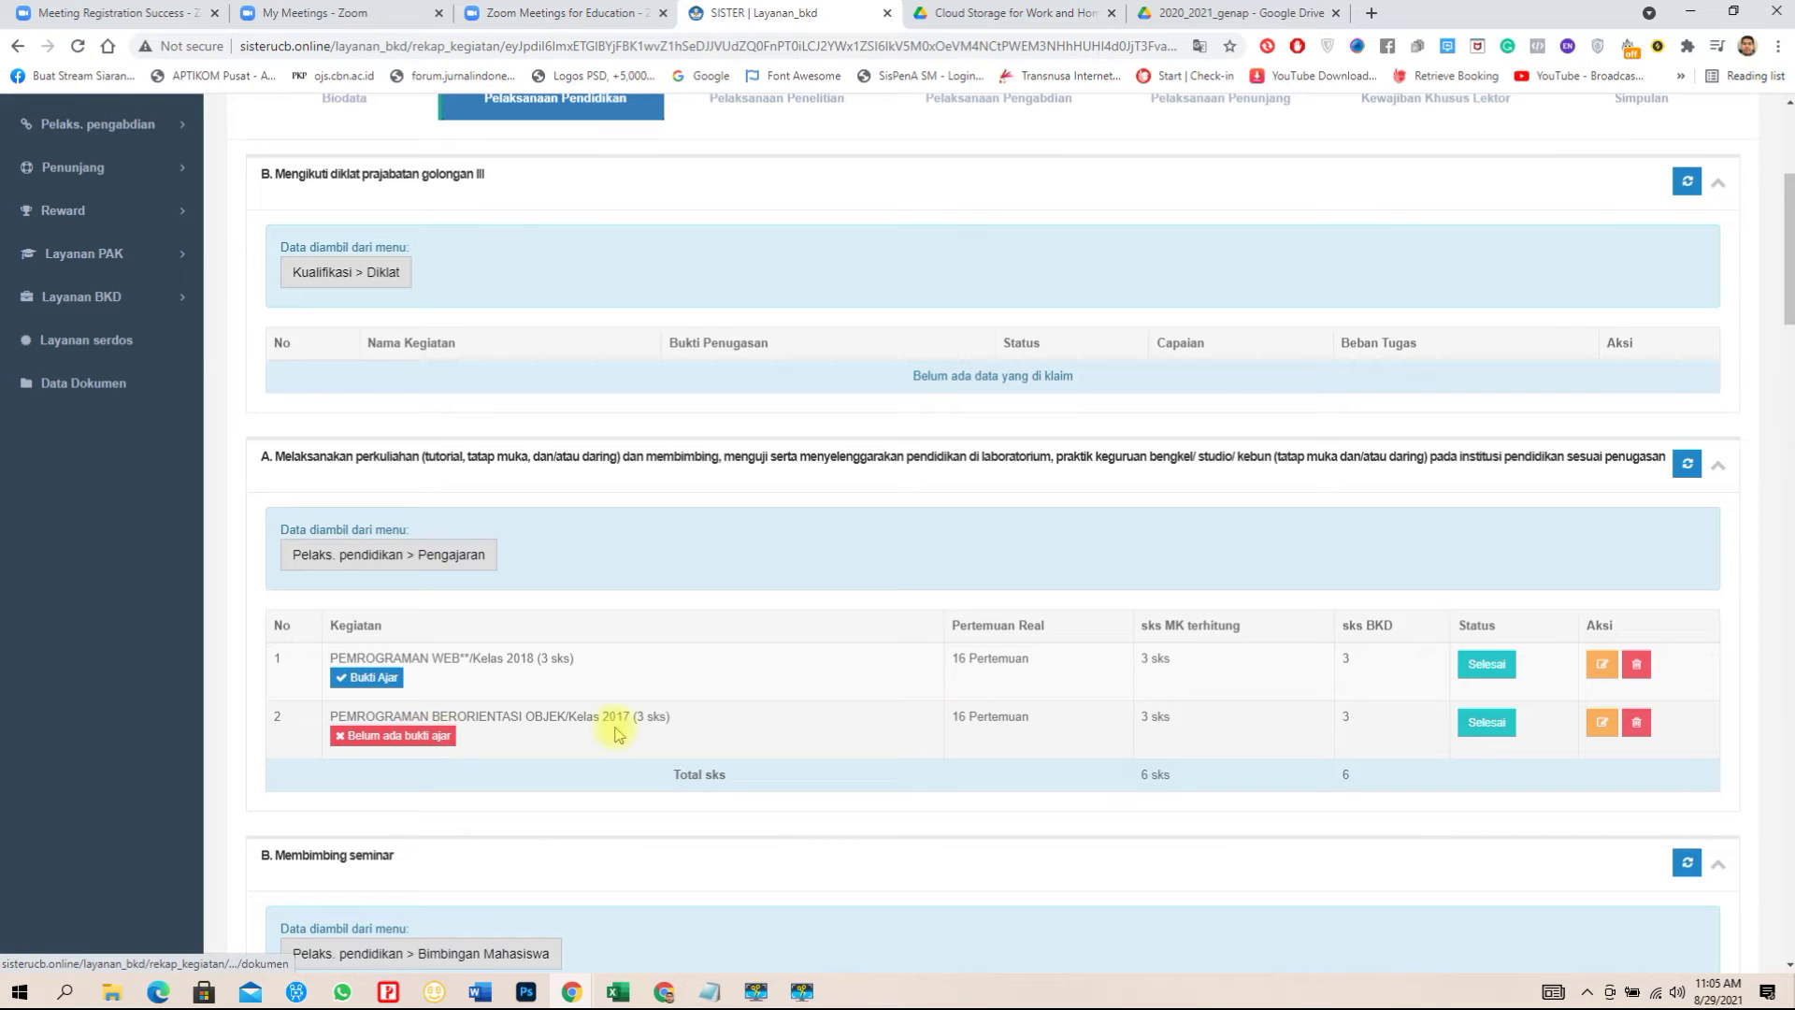
# Reopen Simpulan and review the sks BKD total, the Syarat of each activity type and the Lektor obligations.
pyautogui.scroll(4, 1135, 566)
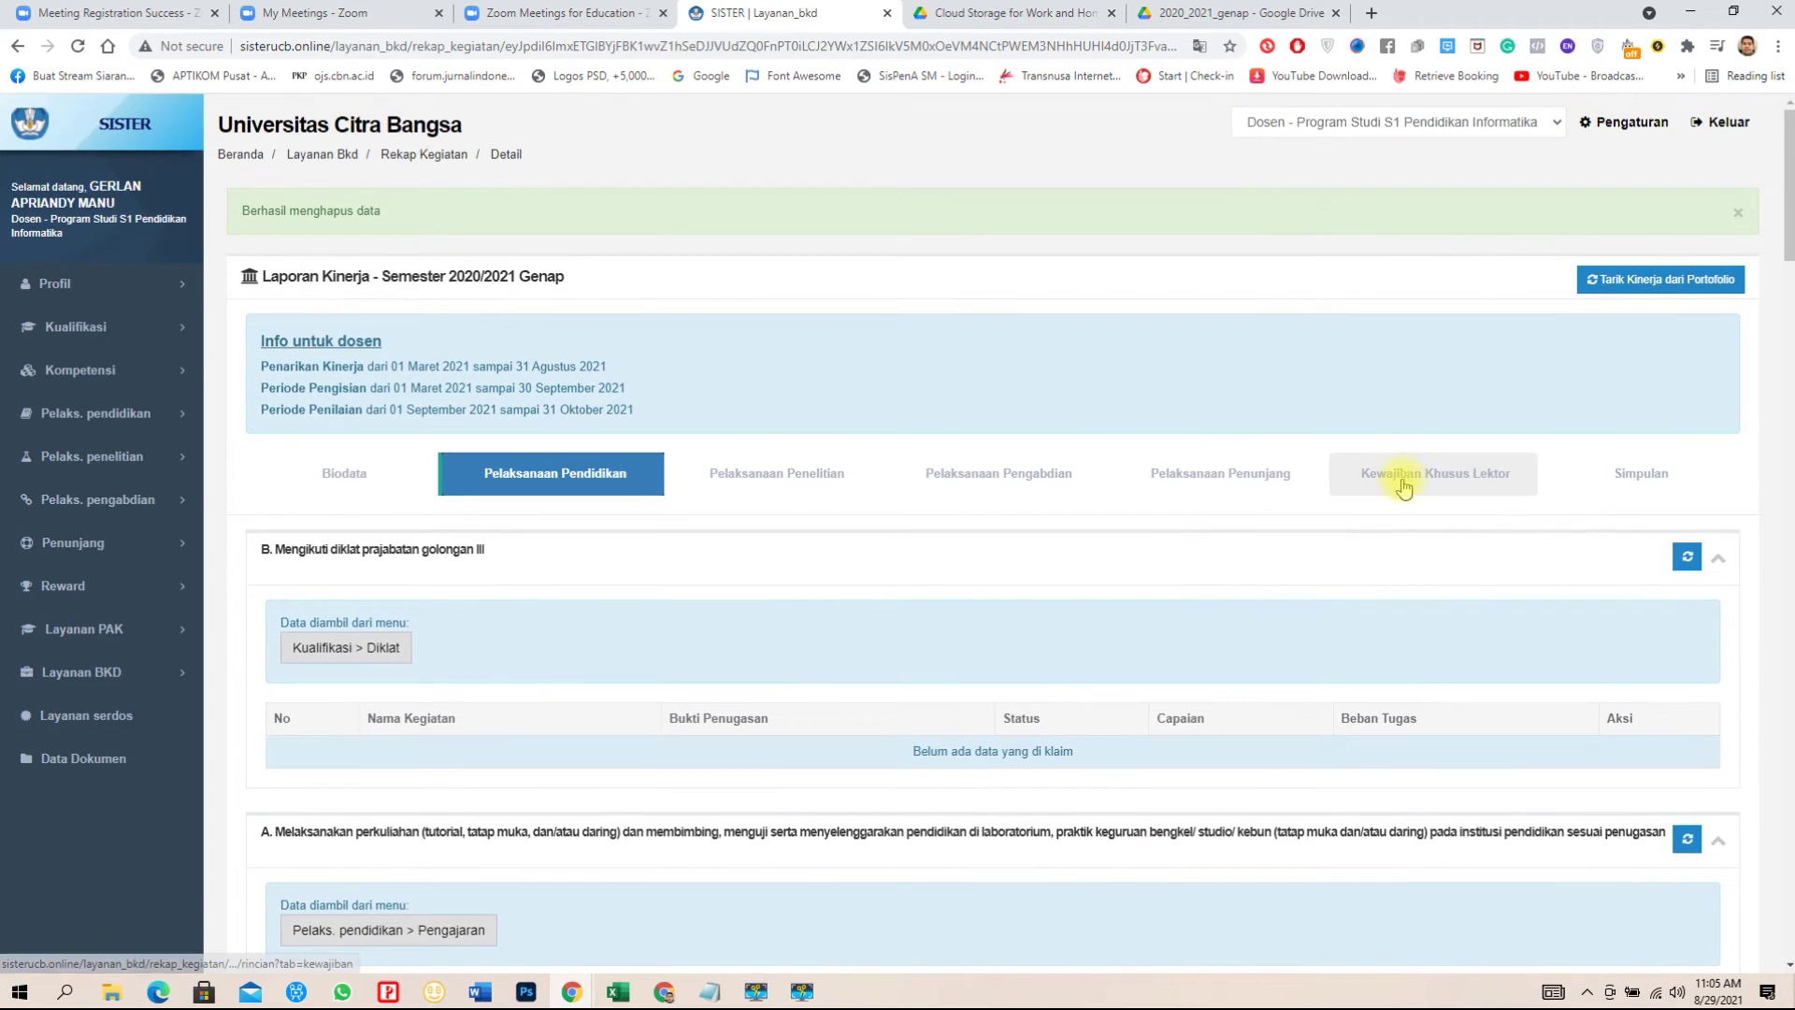
pyautogui.click(1670, 488)
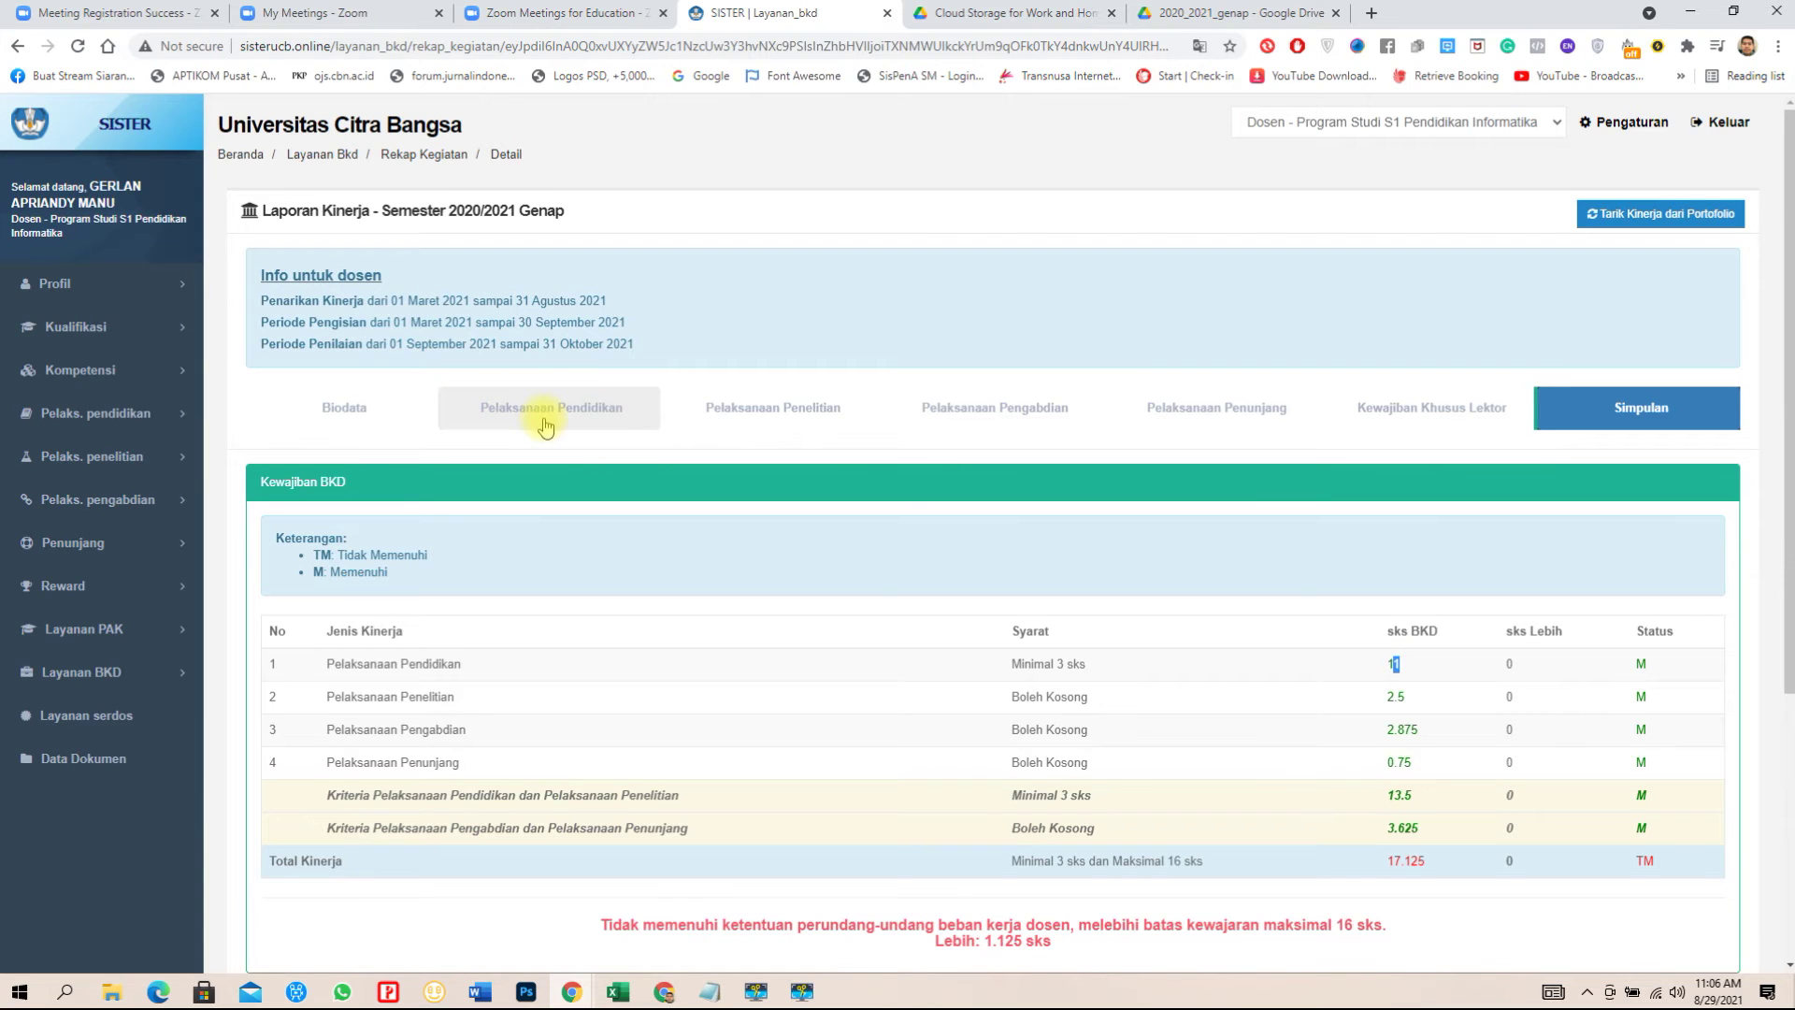
pyautogui.scroll(-2, 1326, 788)
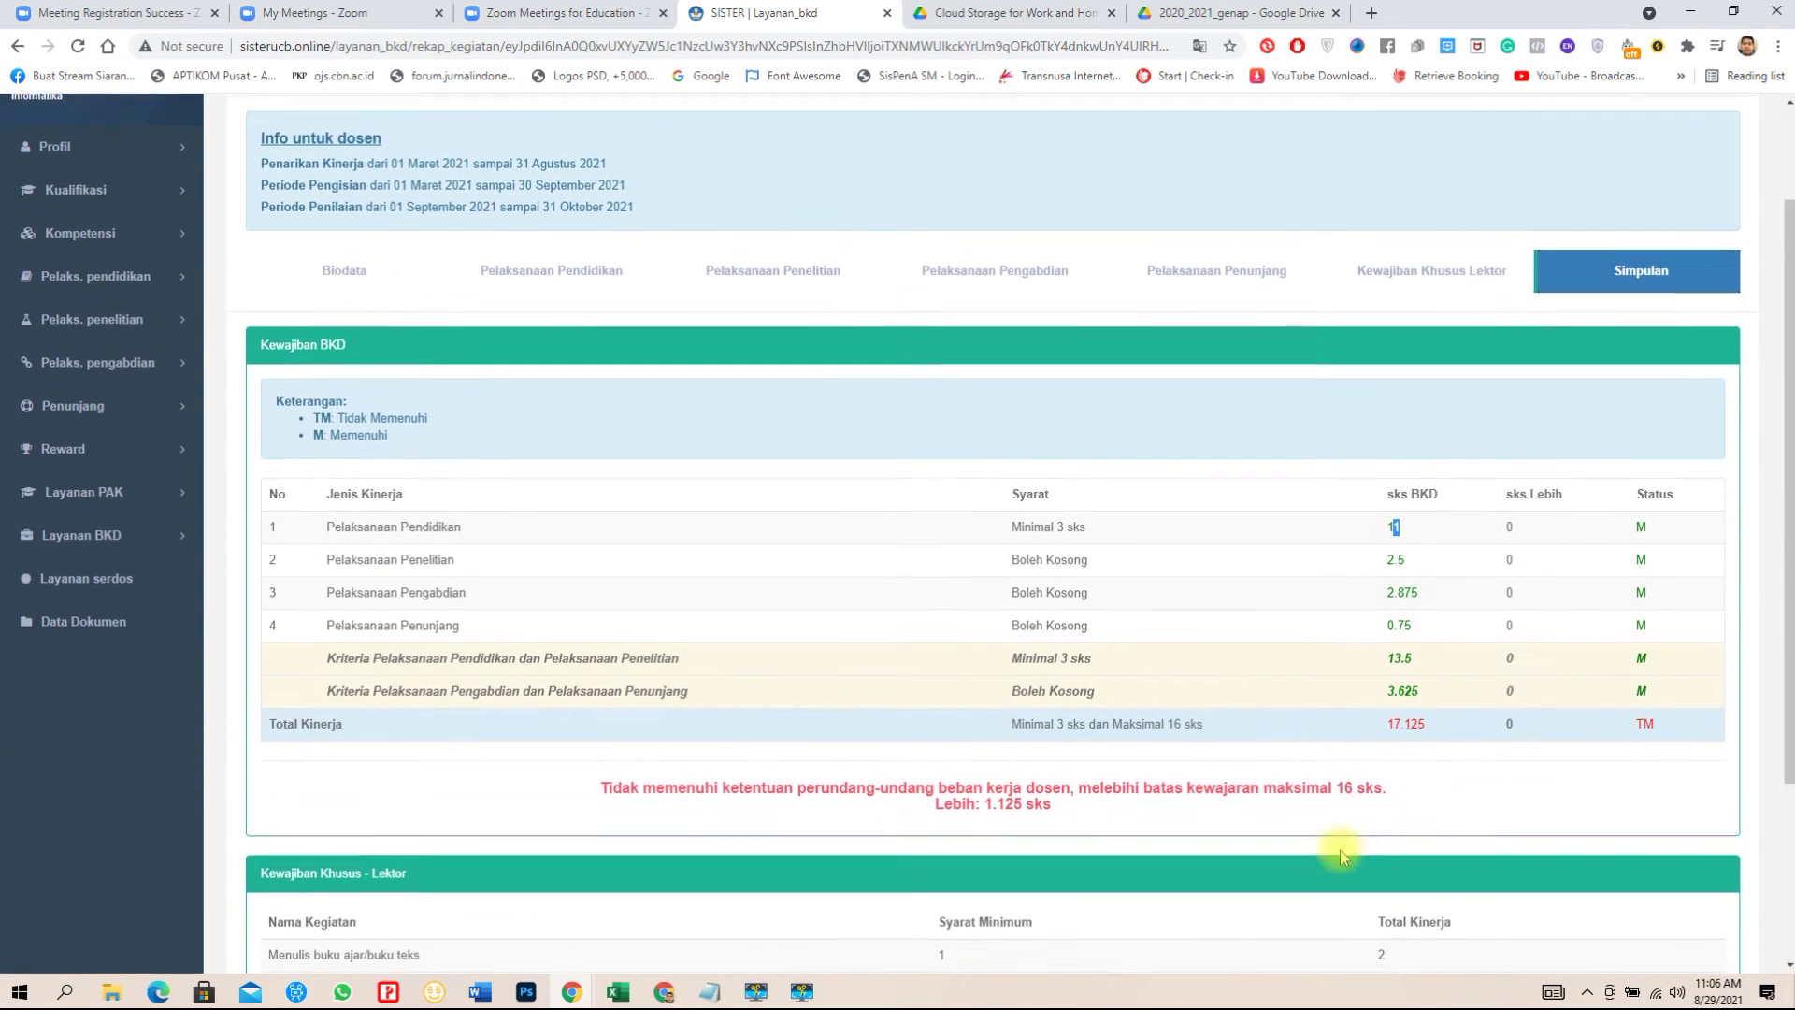
pyautogui.scroll(-2, 1251, 736)
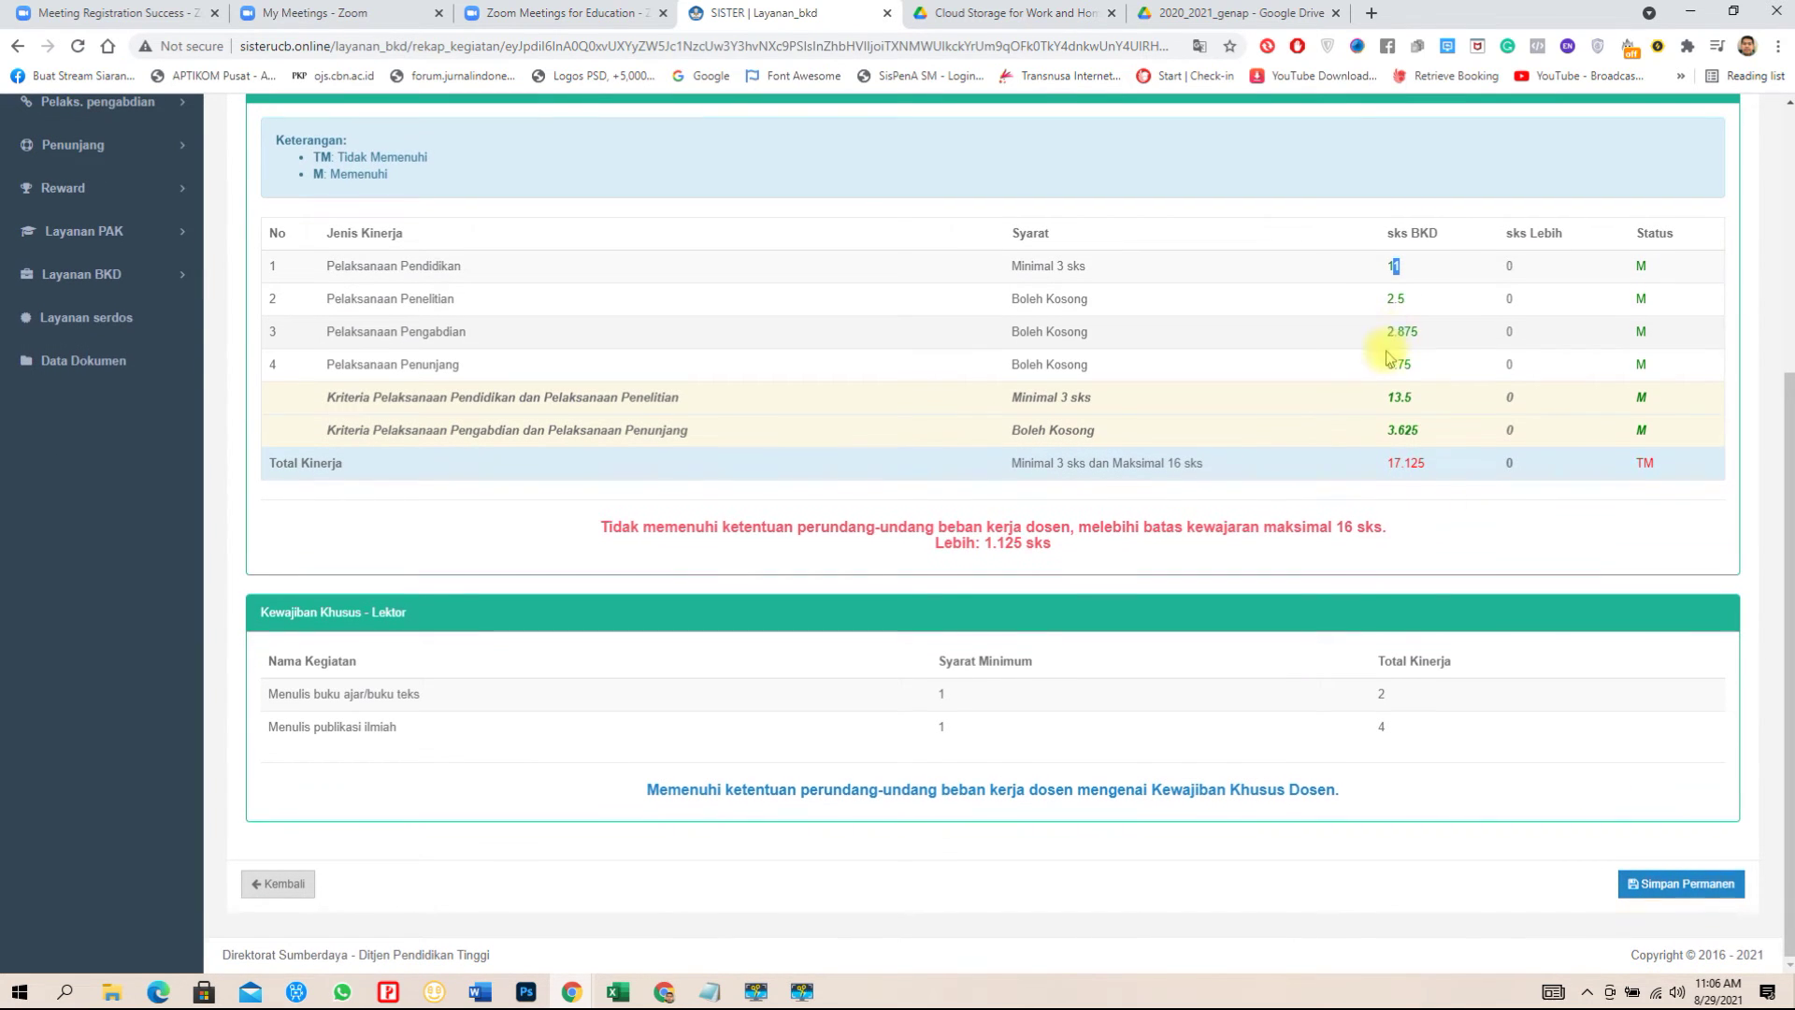
pyautogui.scroll(2, 1391, 337)
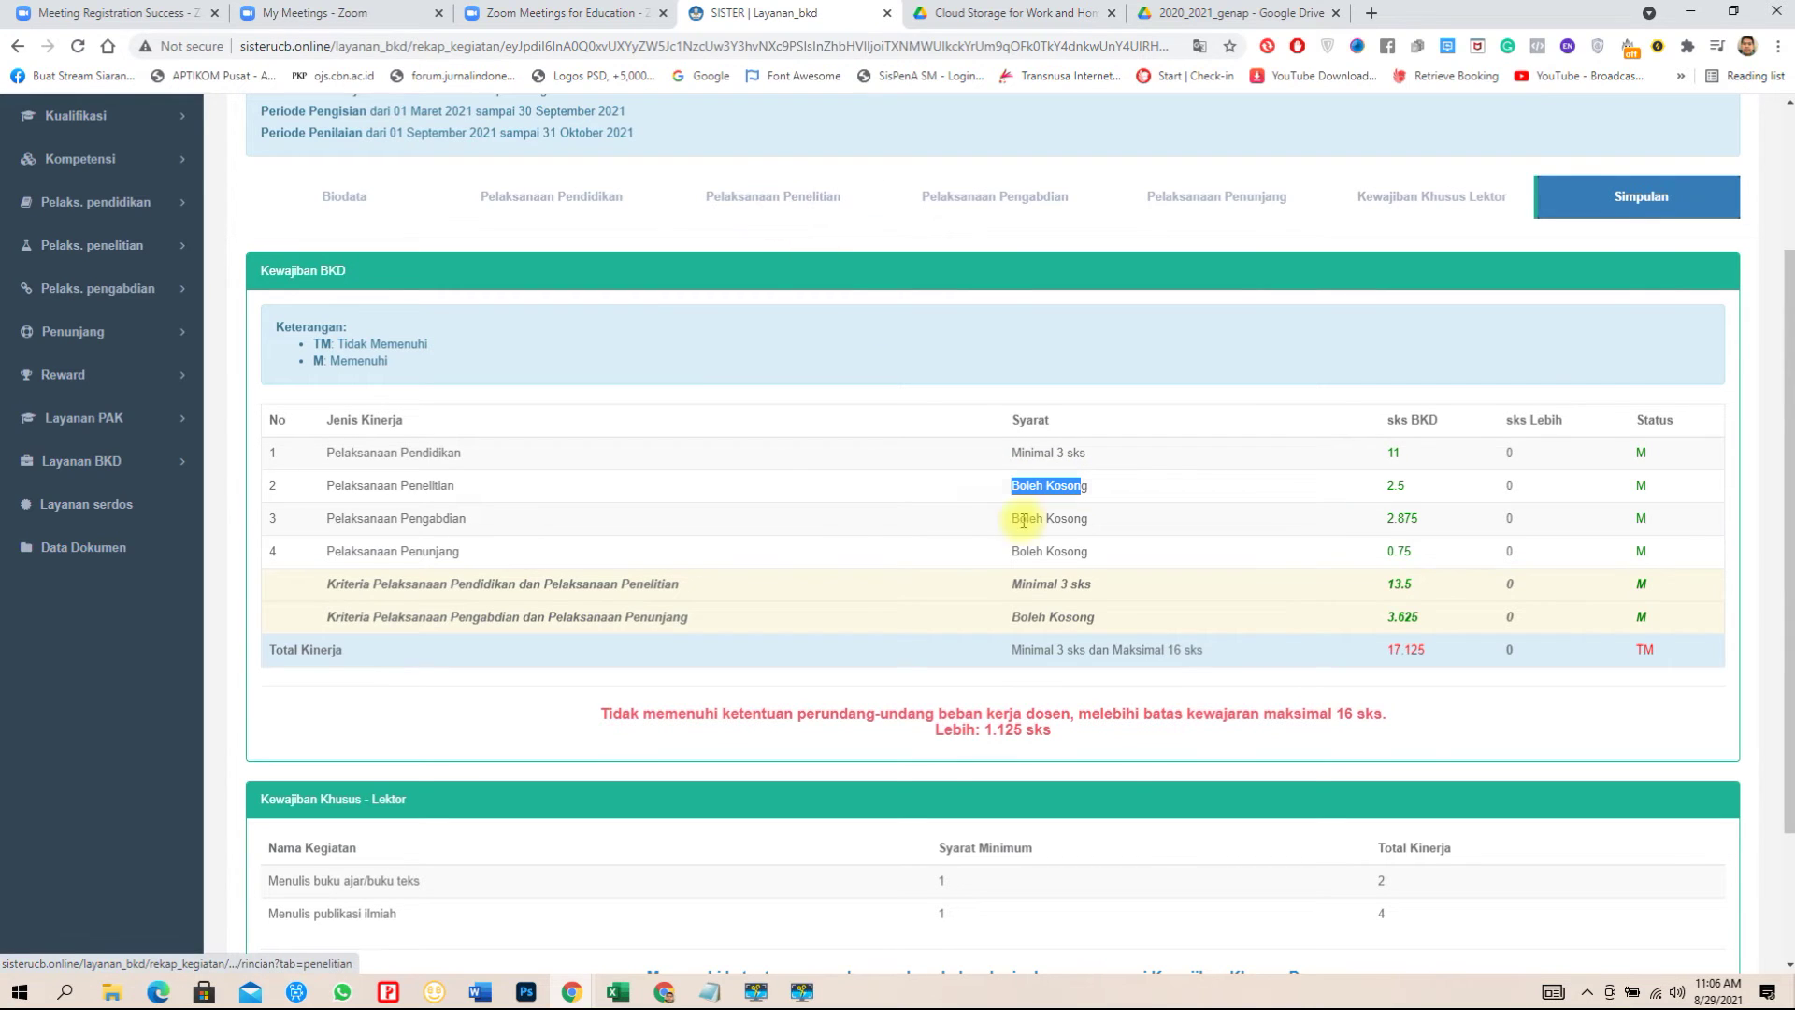
pyautogui.moveTo(1020, 518); pyautogui.dragTo(1098, 555)
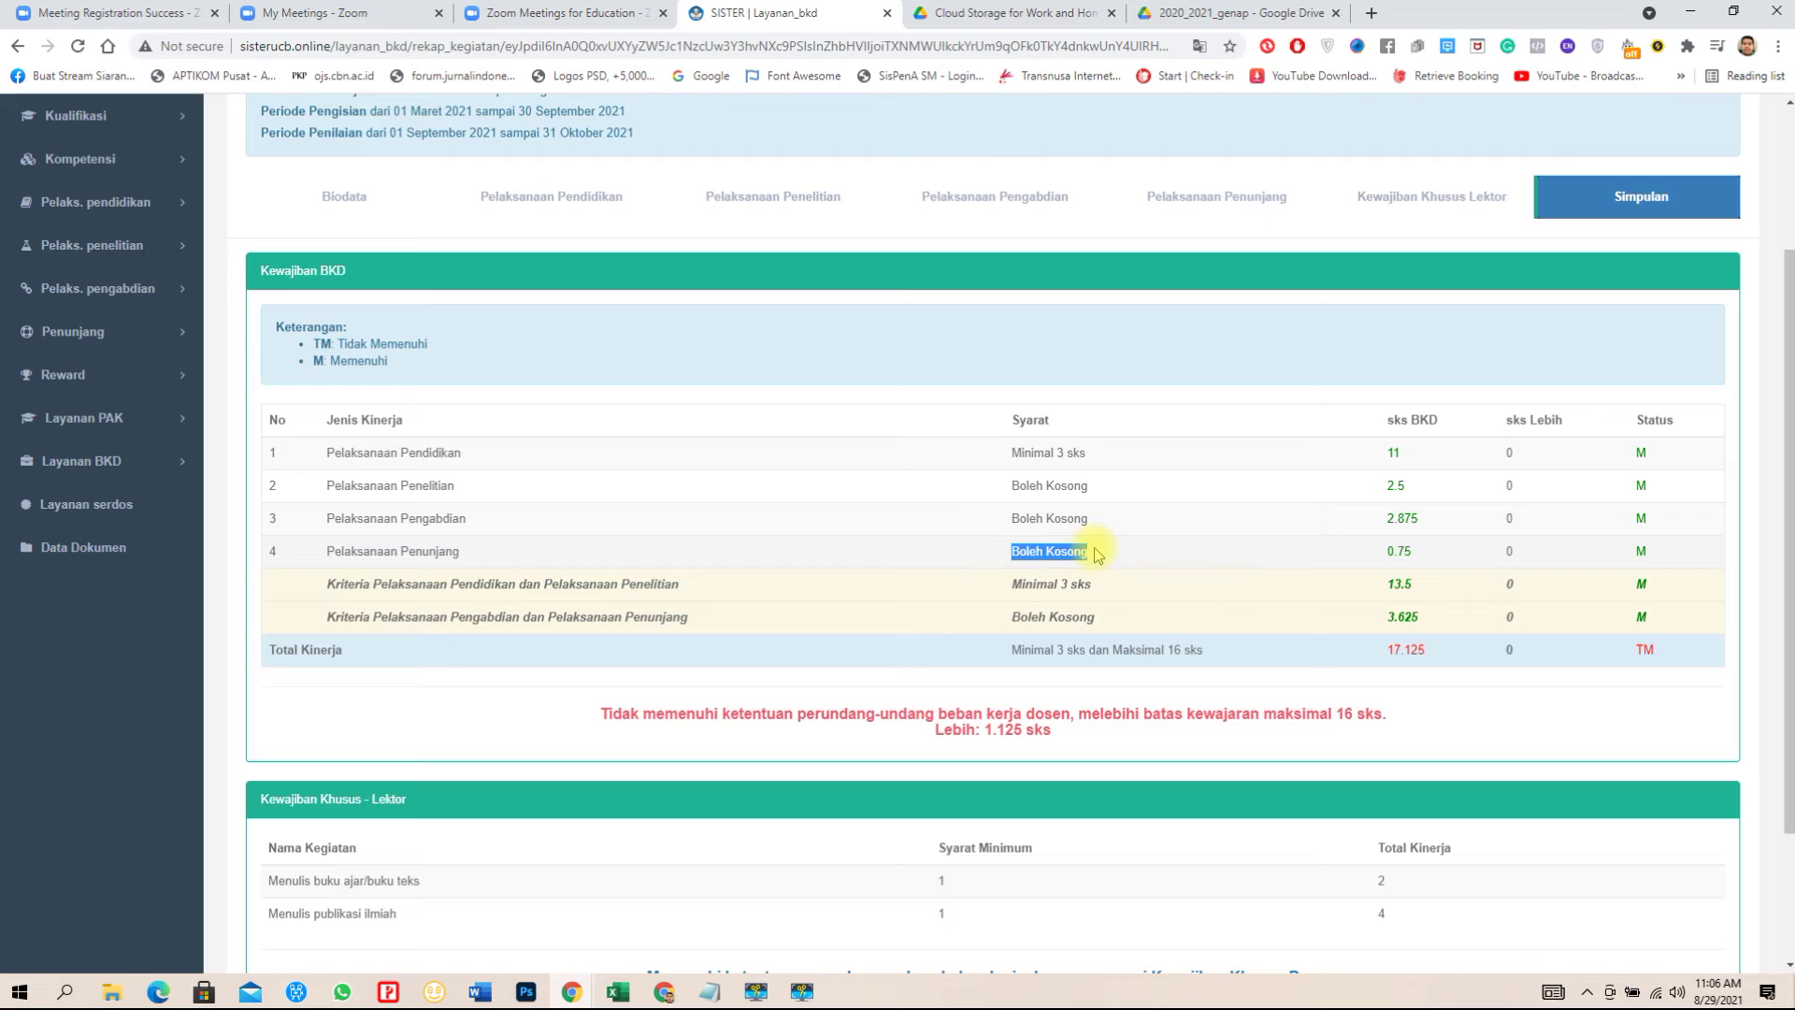
# Open Pelaksanaan Penelitian and compare the claimed article in category A and its Beban Tugas with the source Publikasi Karya list.
pyautogui.click(761, 194)
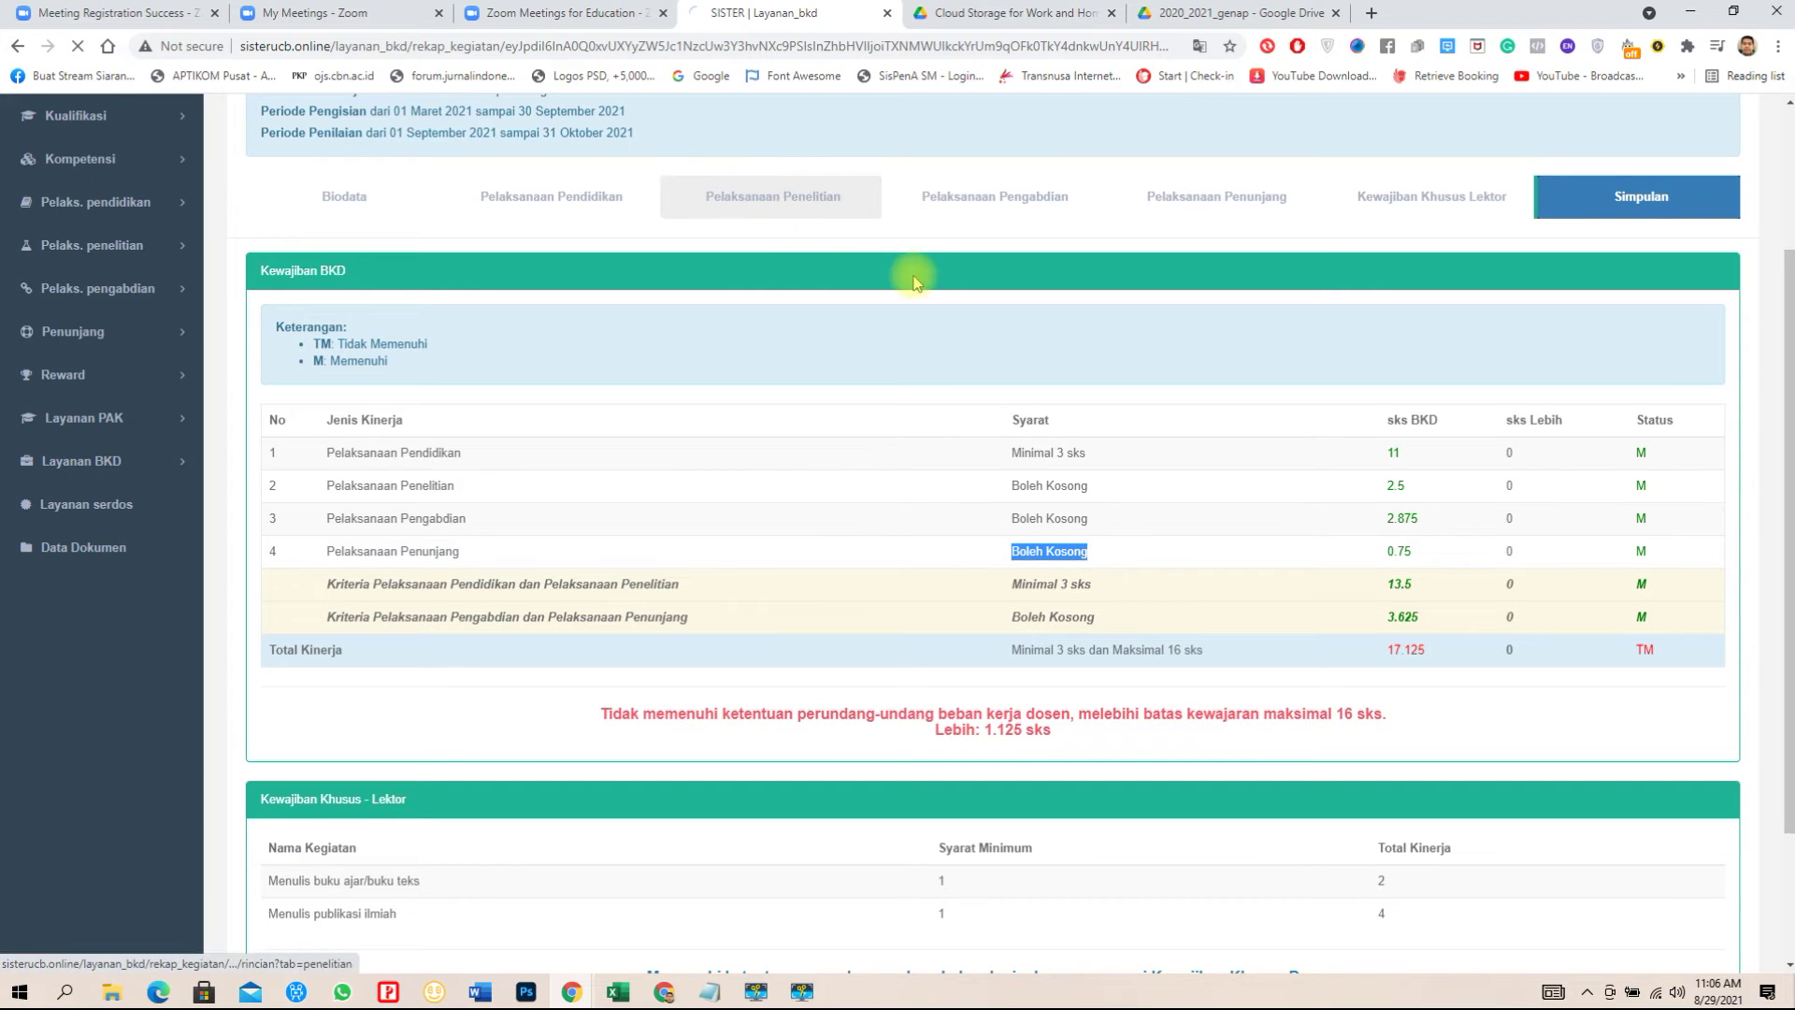
pyautogui.scroll(-2, 573, 592)
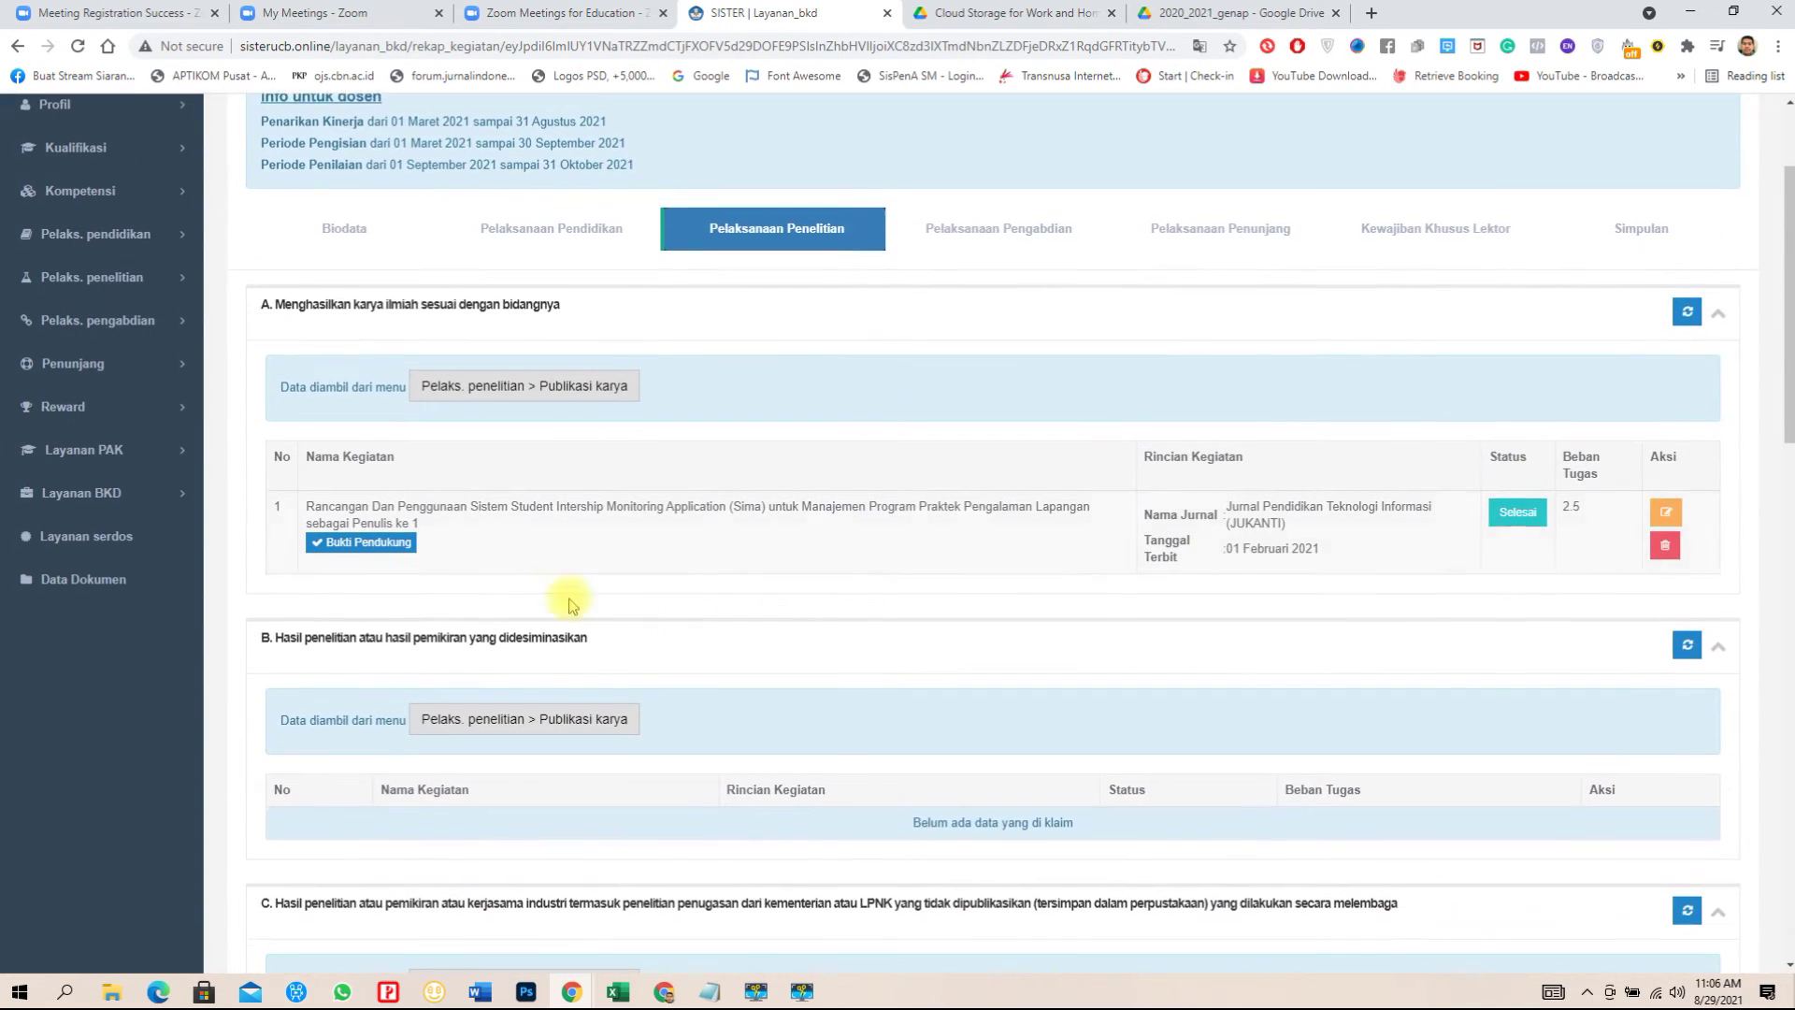
pyautogui.moveTo(280, 381); pyautogui.dragTo(692, 382)
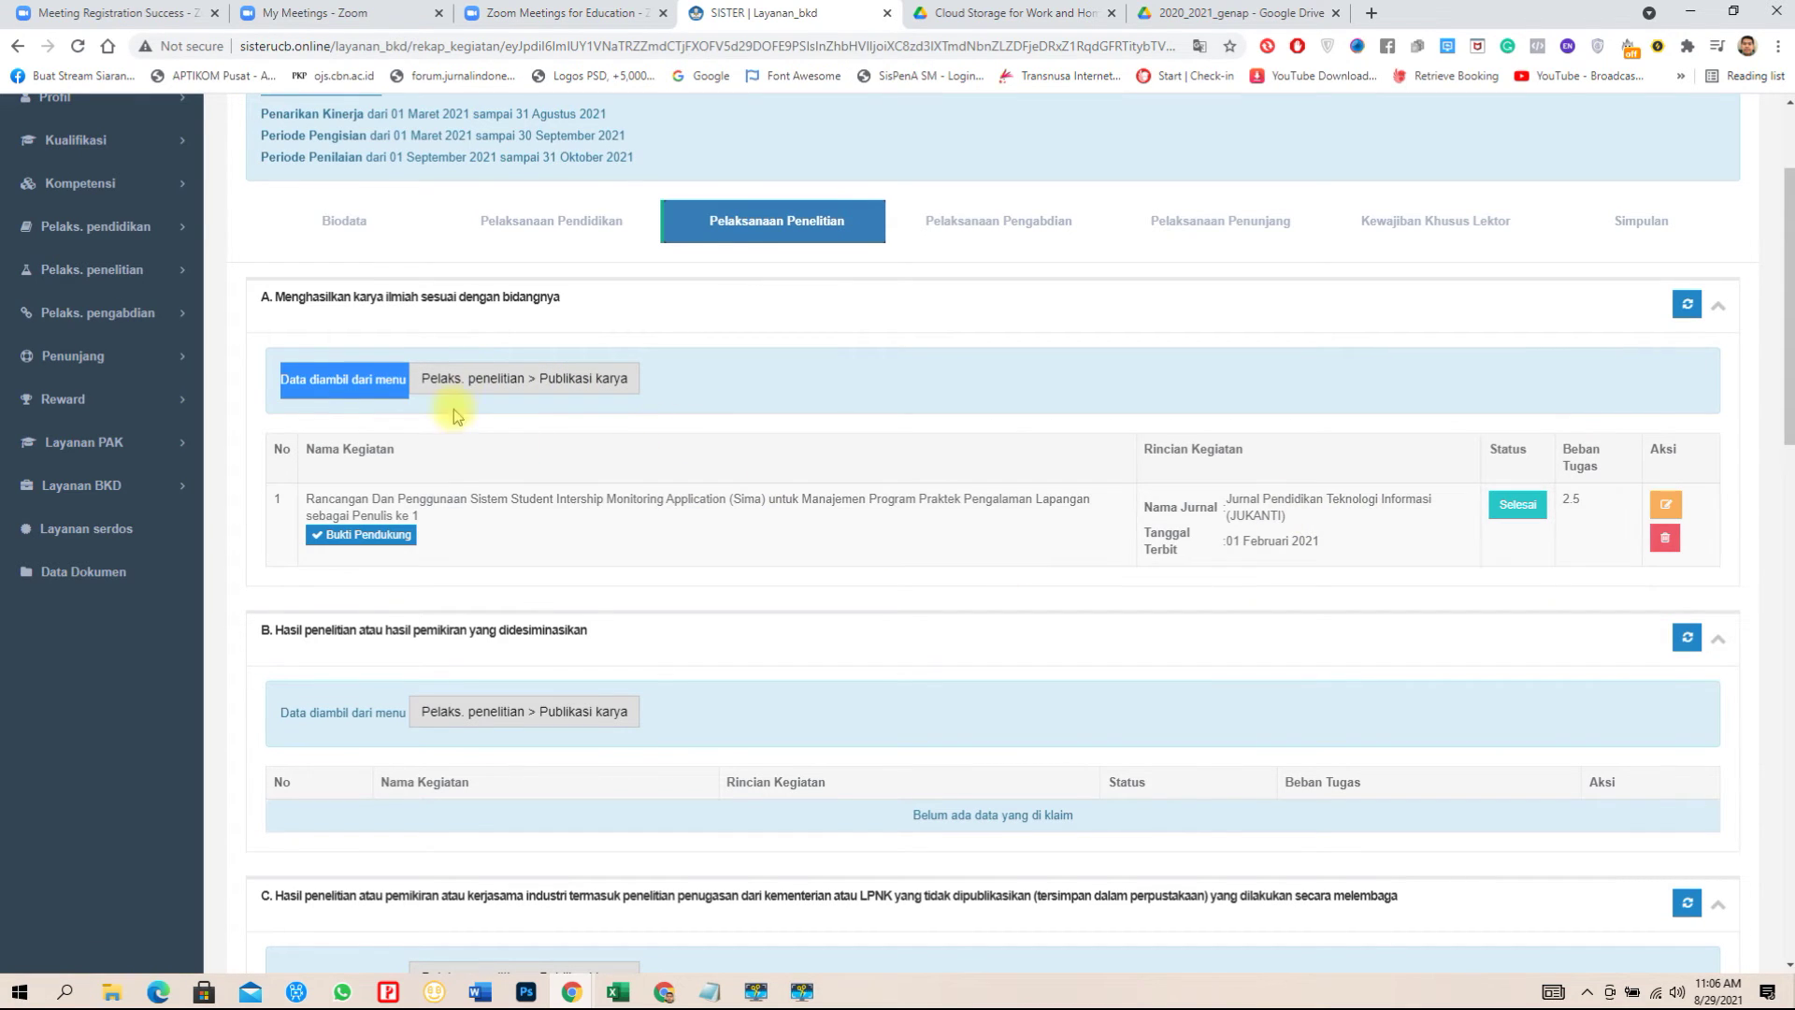
pyautogui.click(465, 383)
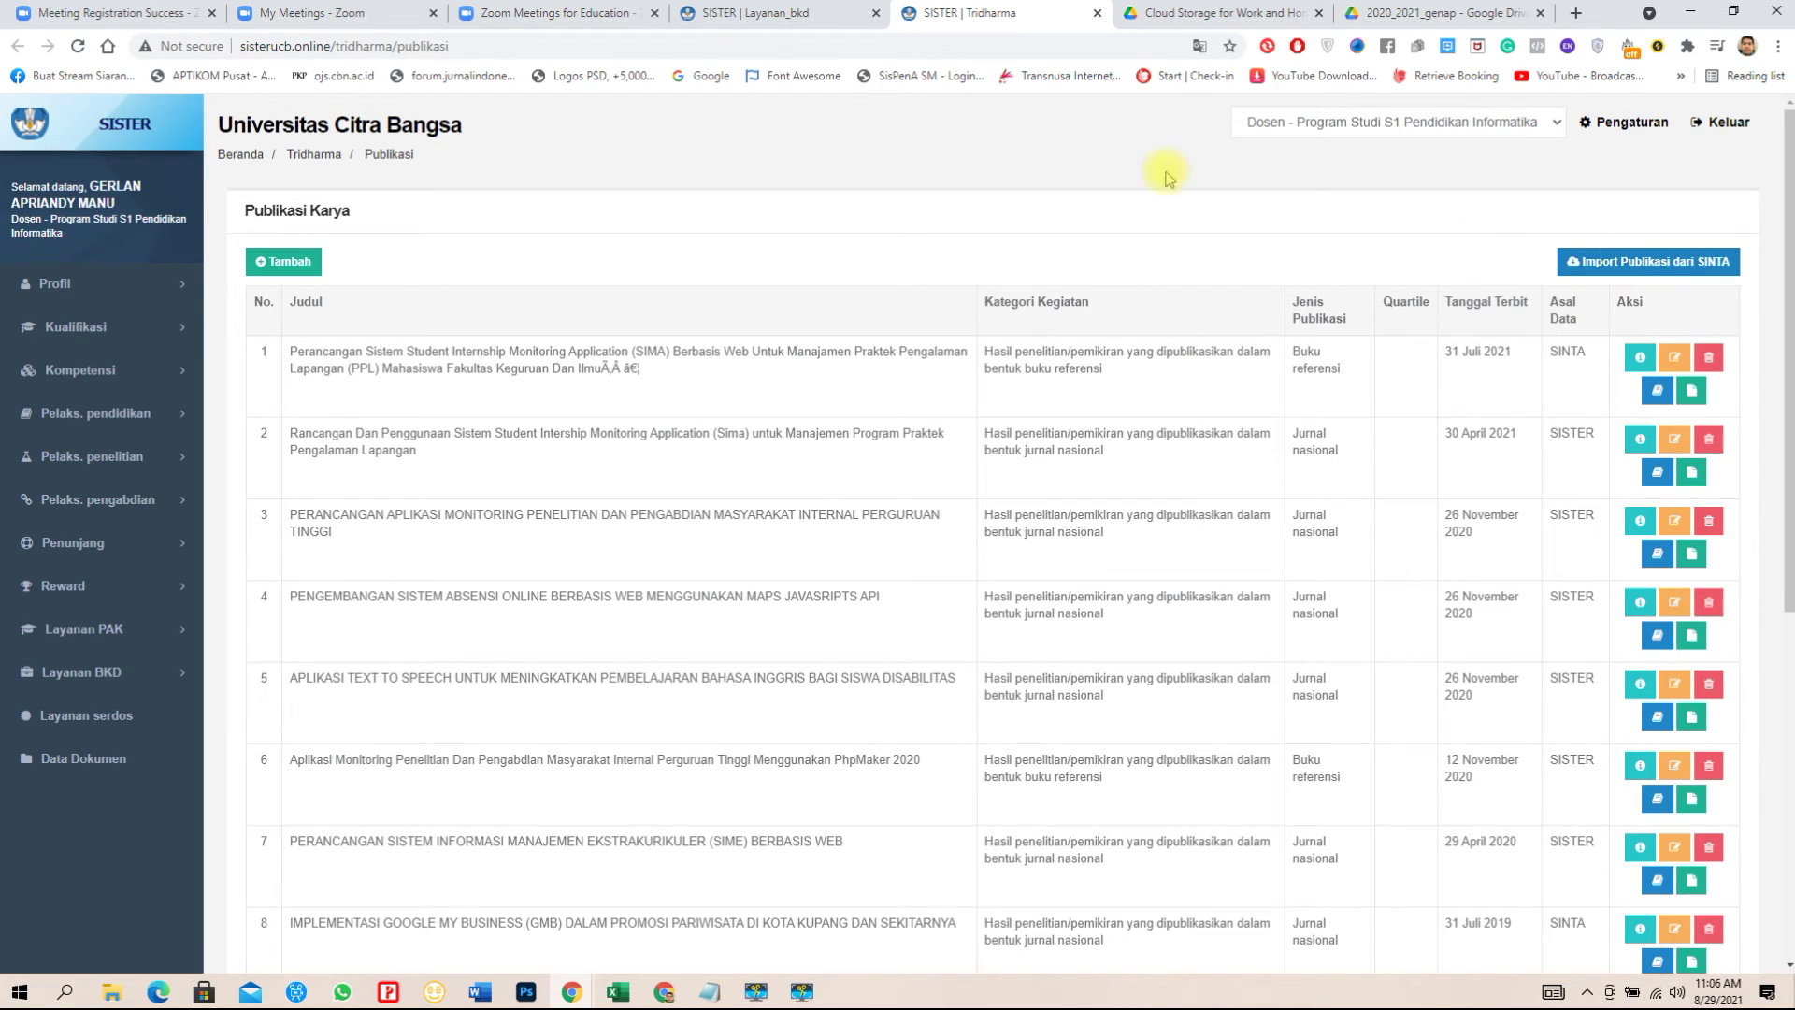
pyautogui.click(710, 17)
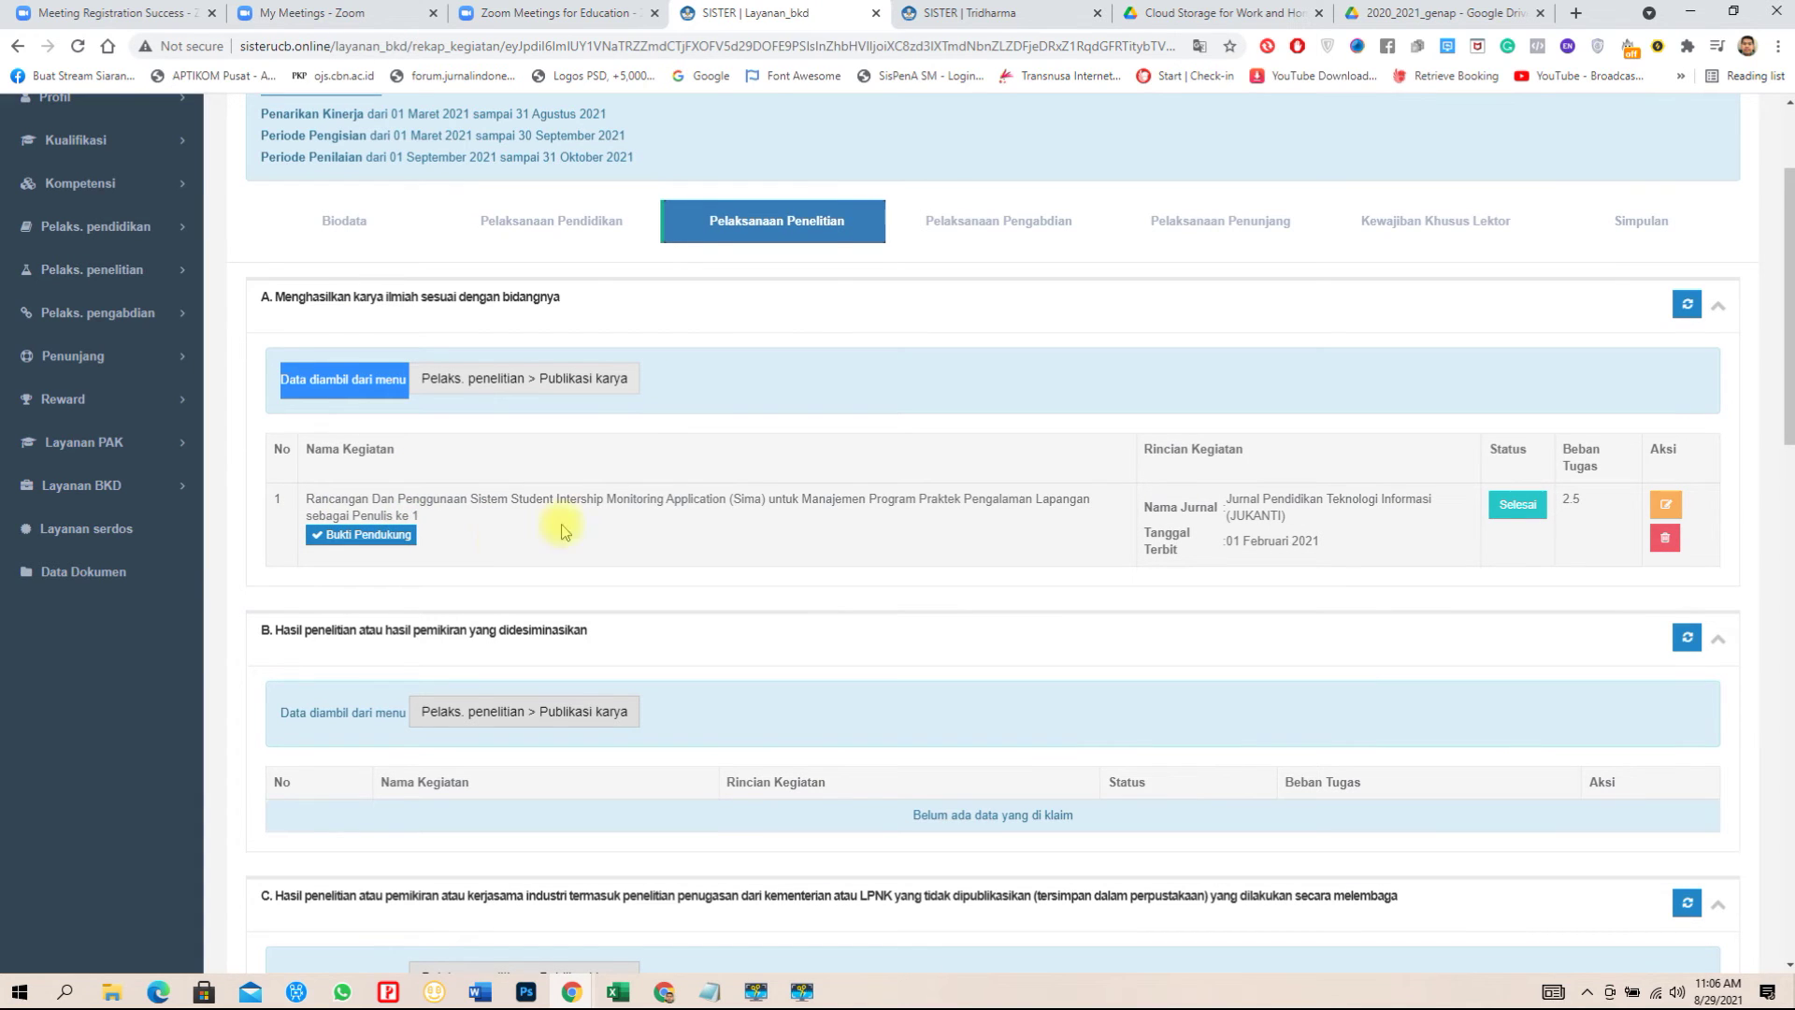
pyautogui.click(1000, 17)
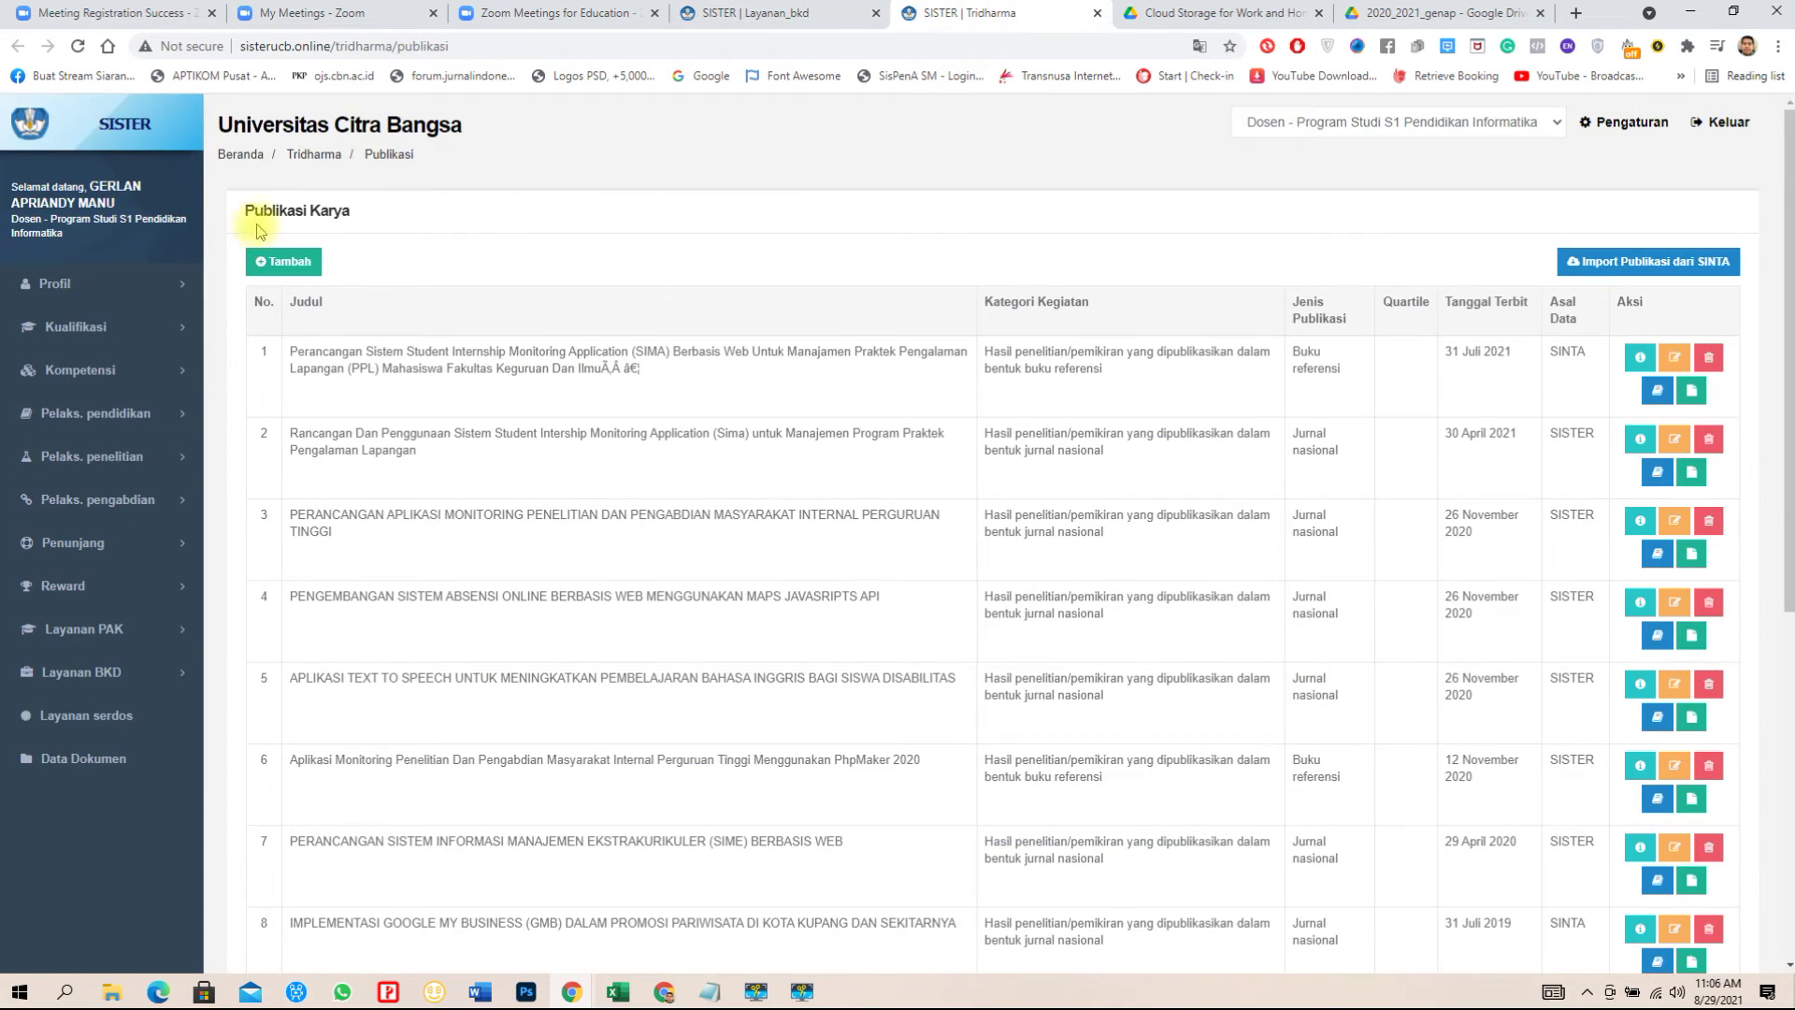
pyautogui.click(774, 17)
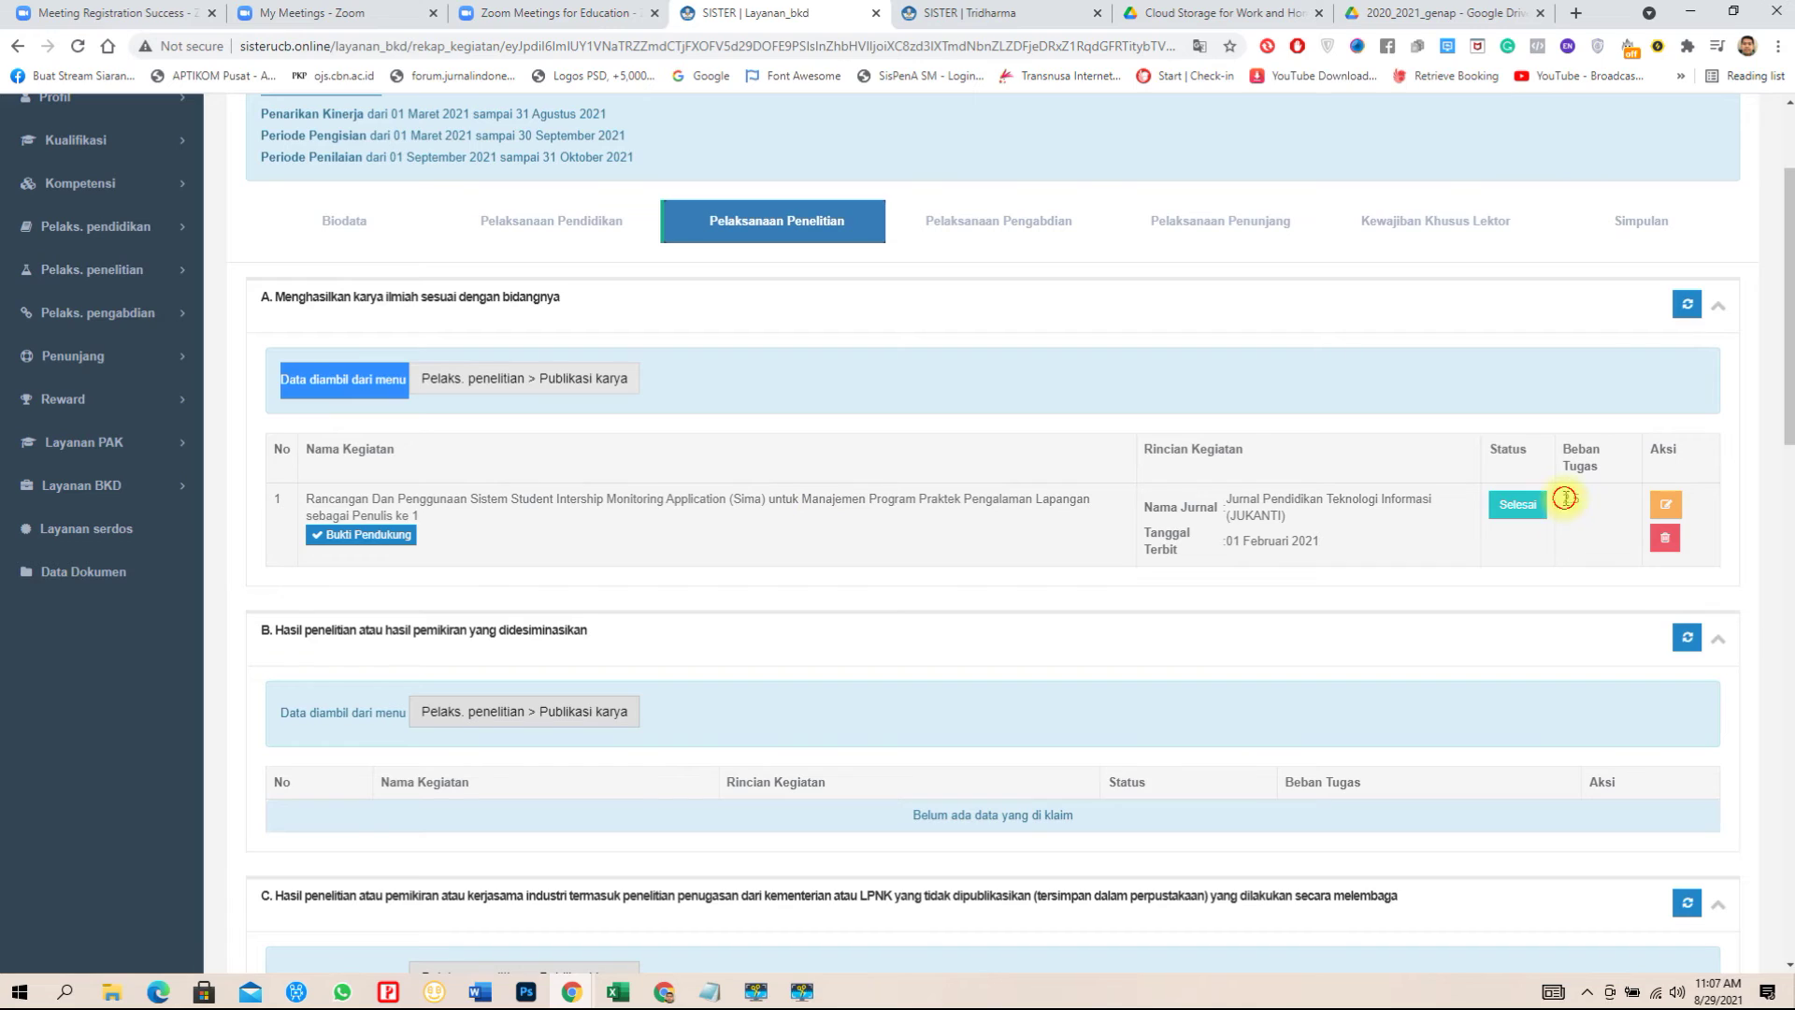
pyautogui.moveTo(1564, 497); pyautogui.dragTo(1584, 504)
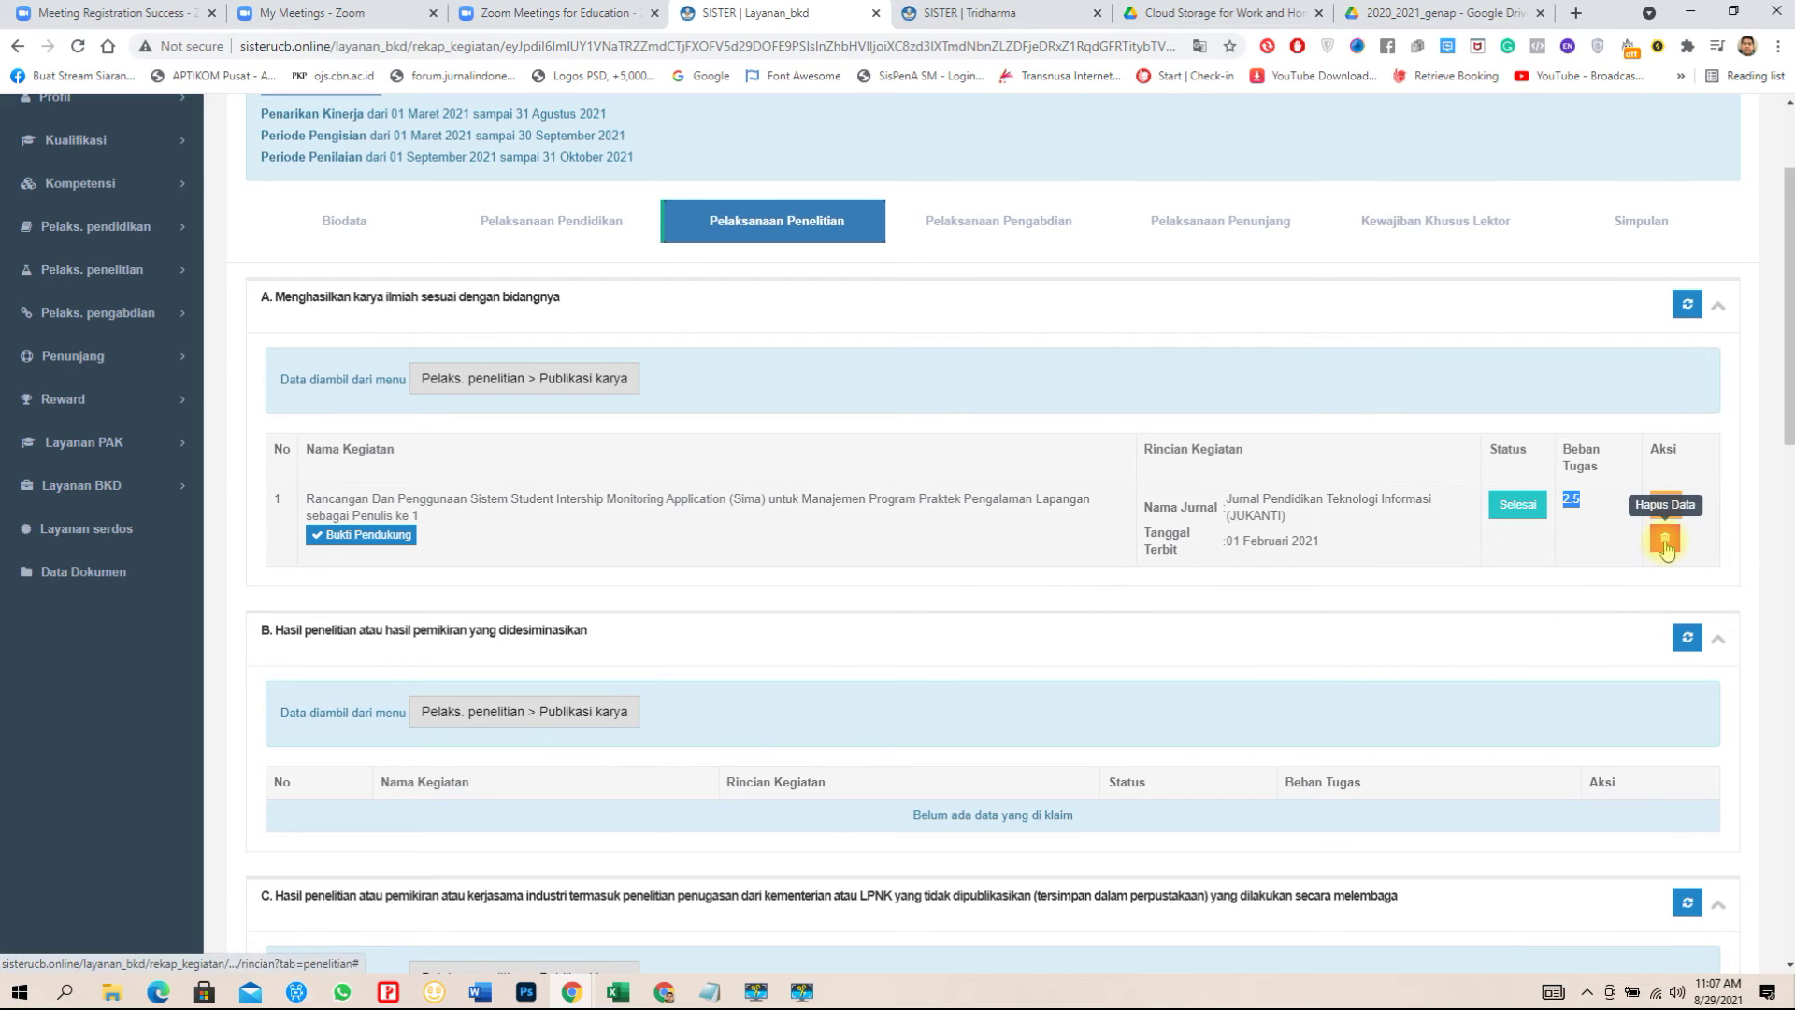
# Look through research categories B to H of Pelaksanaan Penelitian for claimed activities.
pyautogui.scroll(-3, 467, 715)
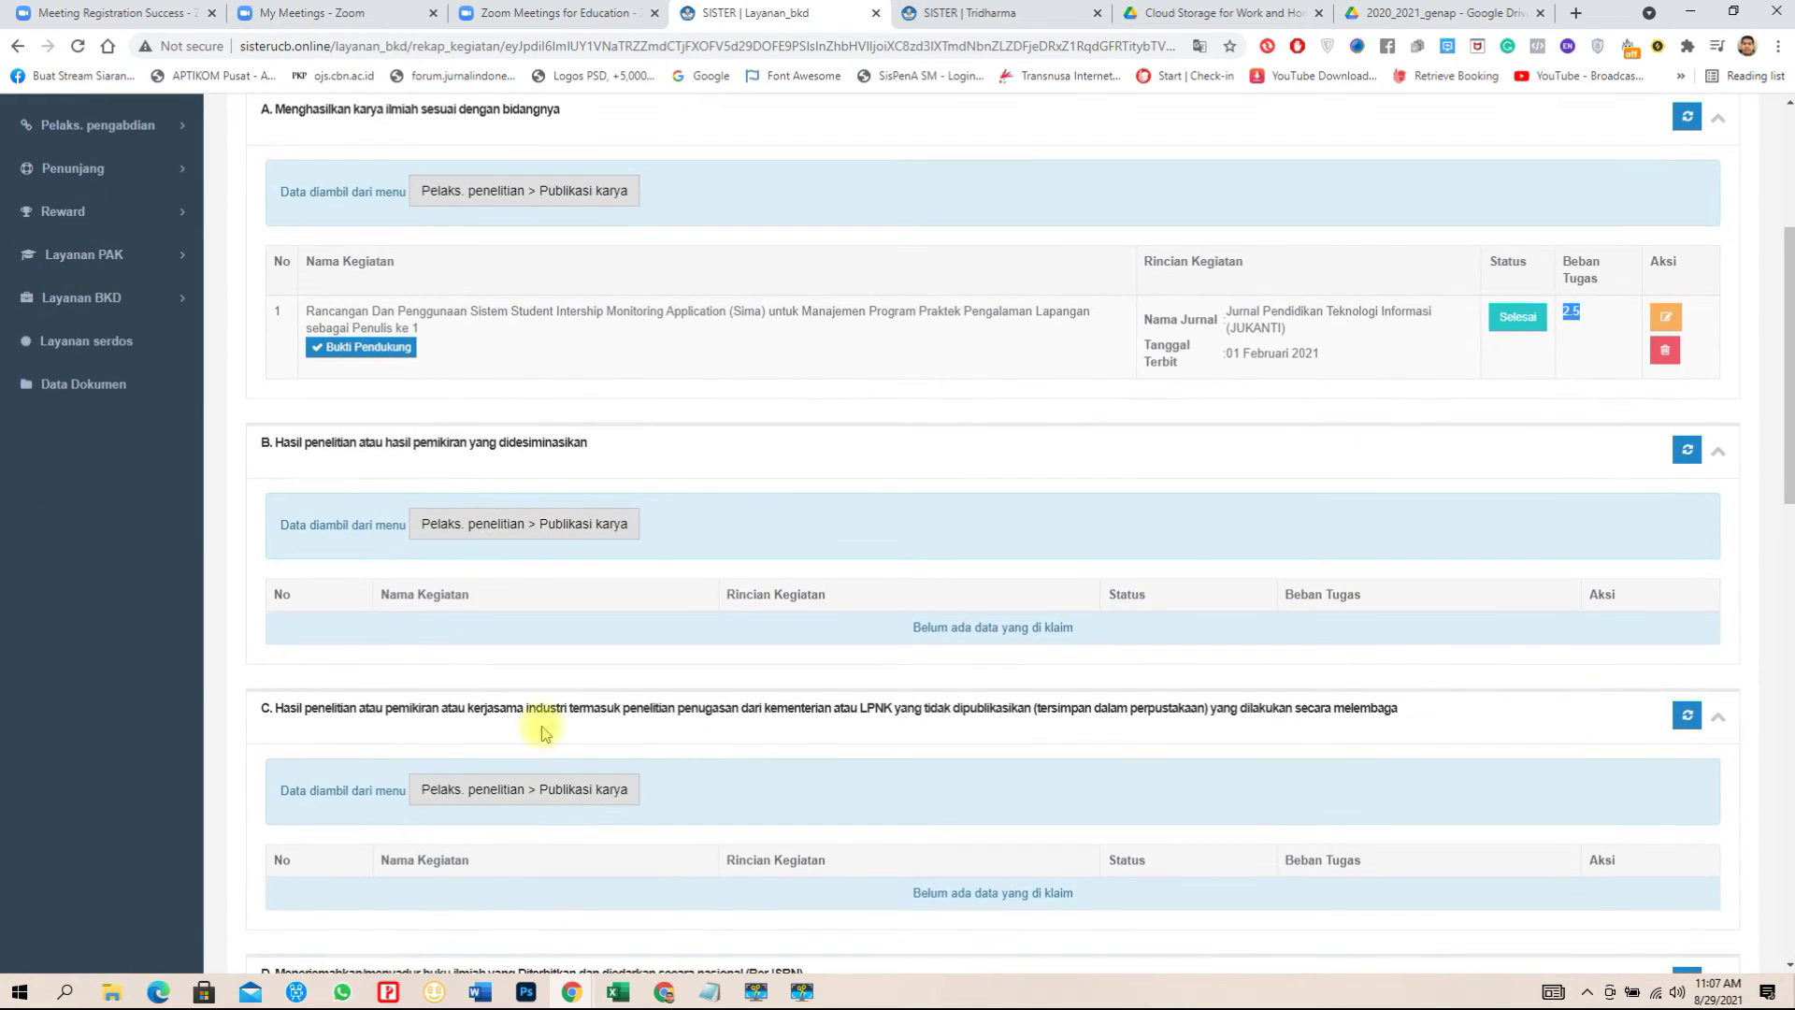
pyautogui.click(264, 446)
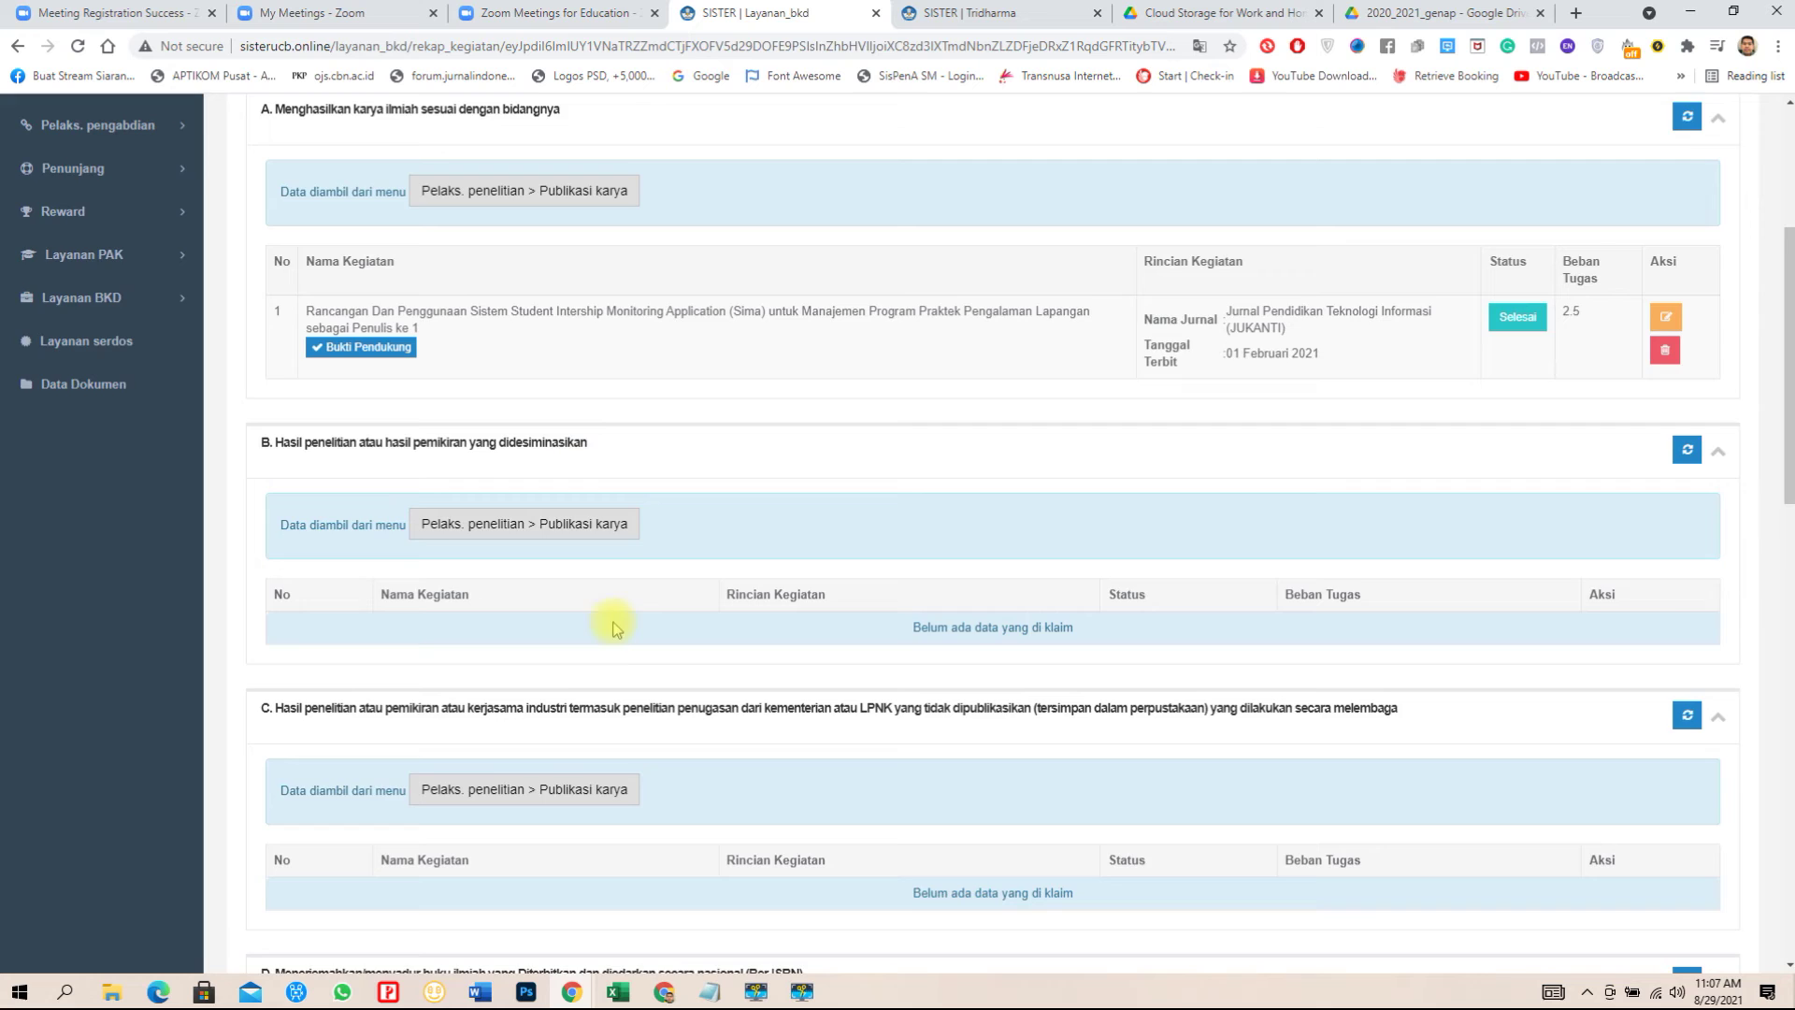
pyautogui.scroll(-6, 615, 628)
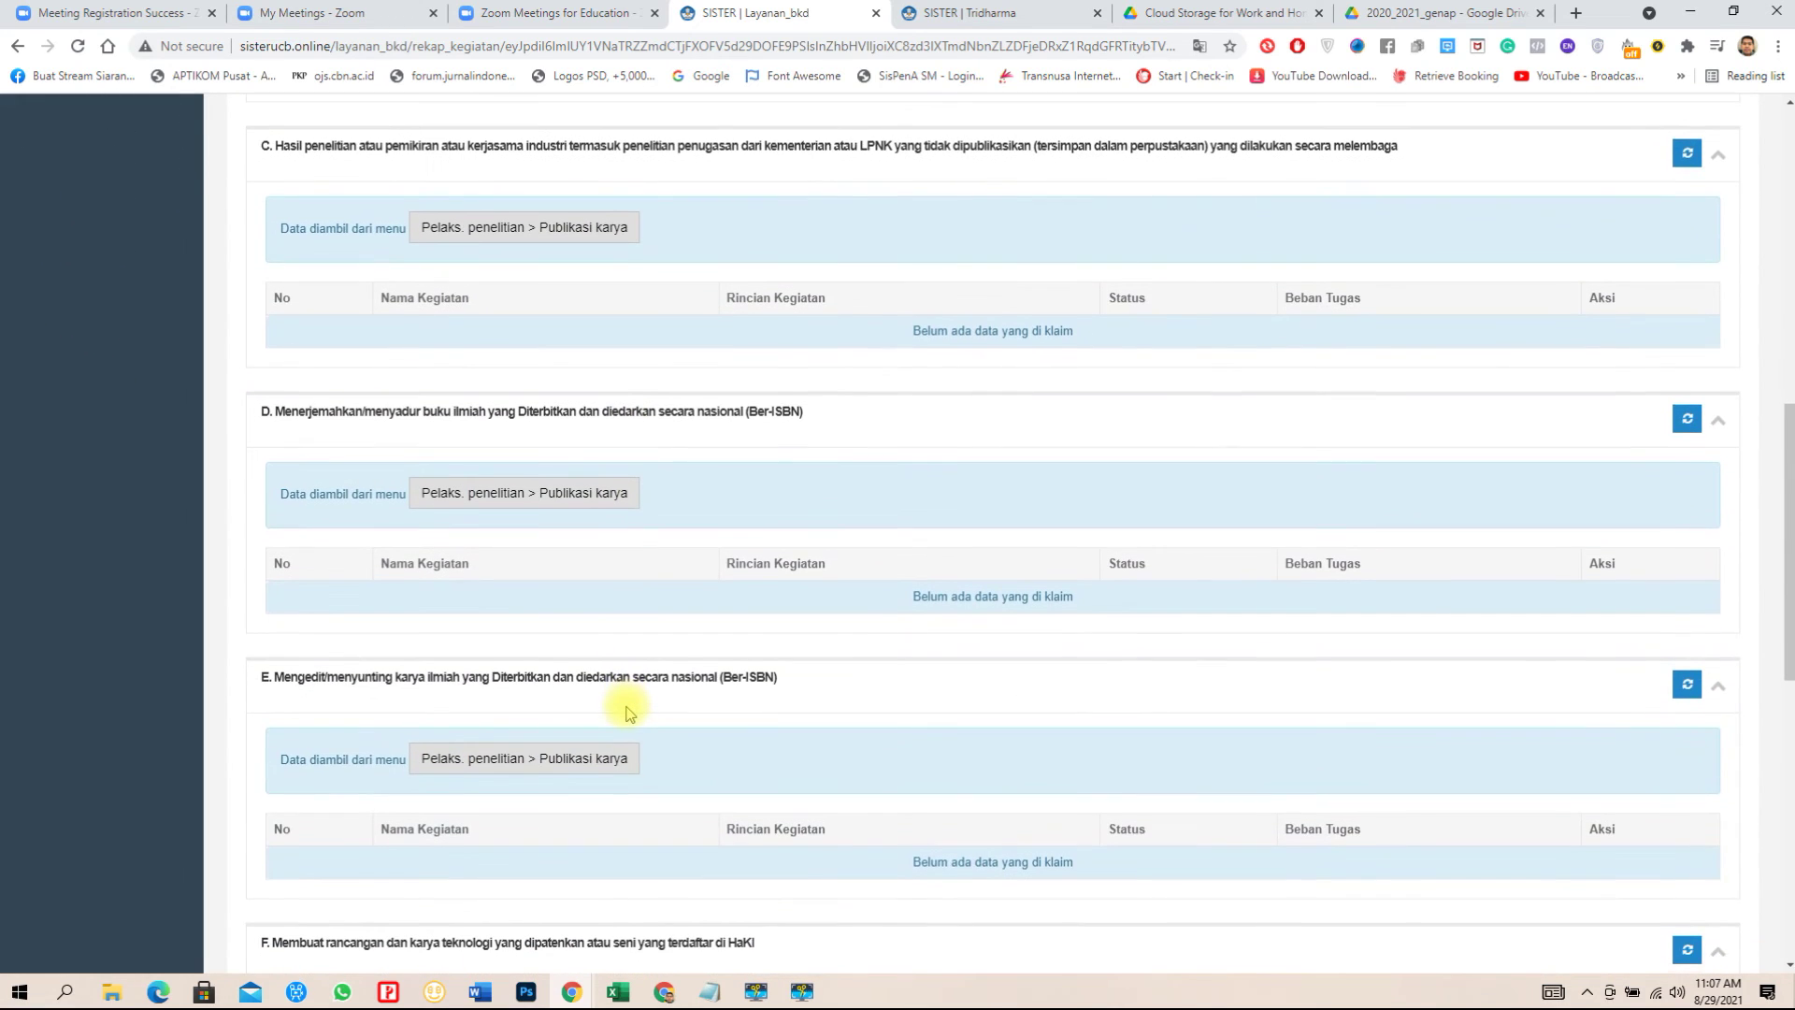
pyautogui.scroll(-9, 626, 712)
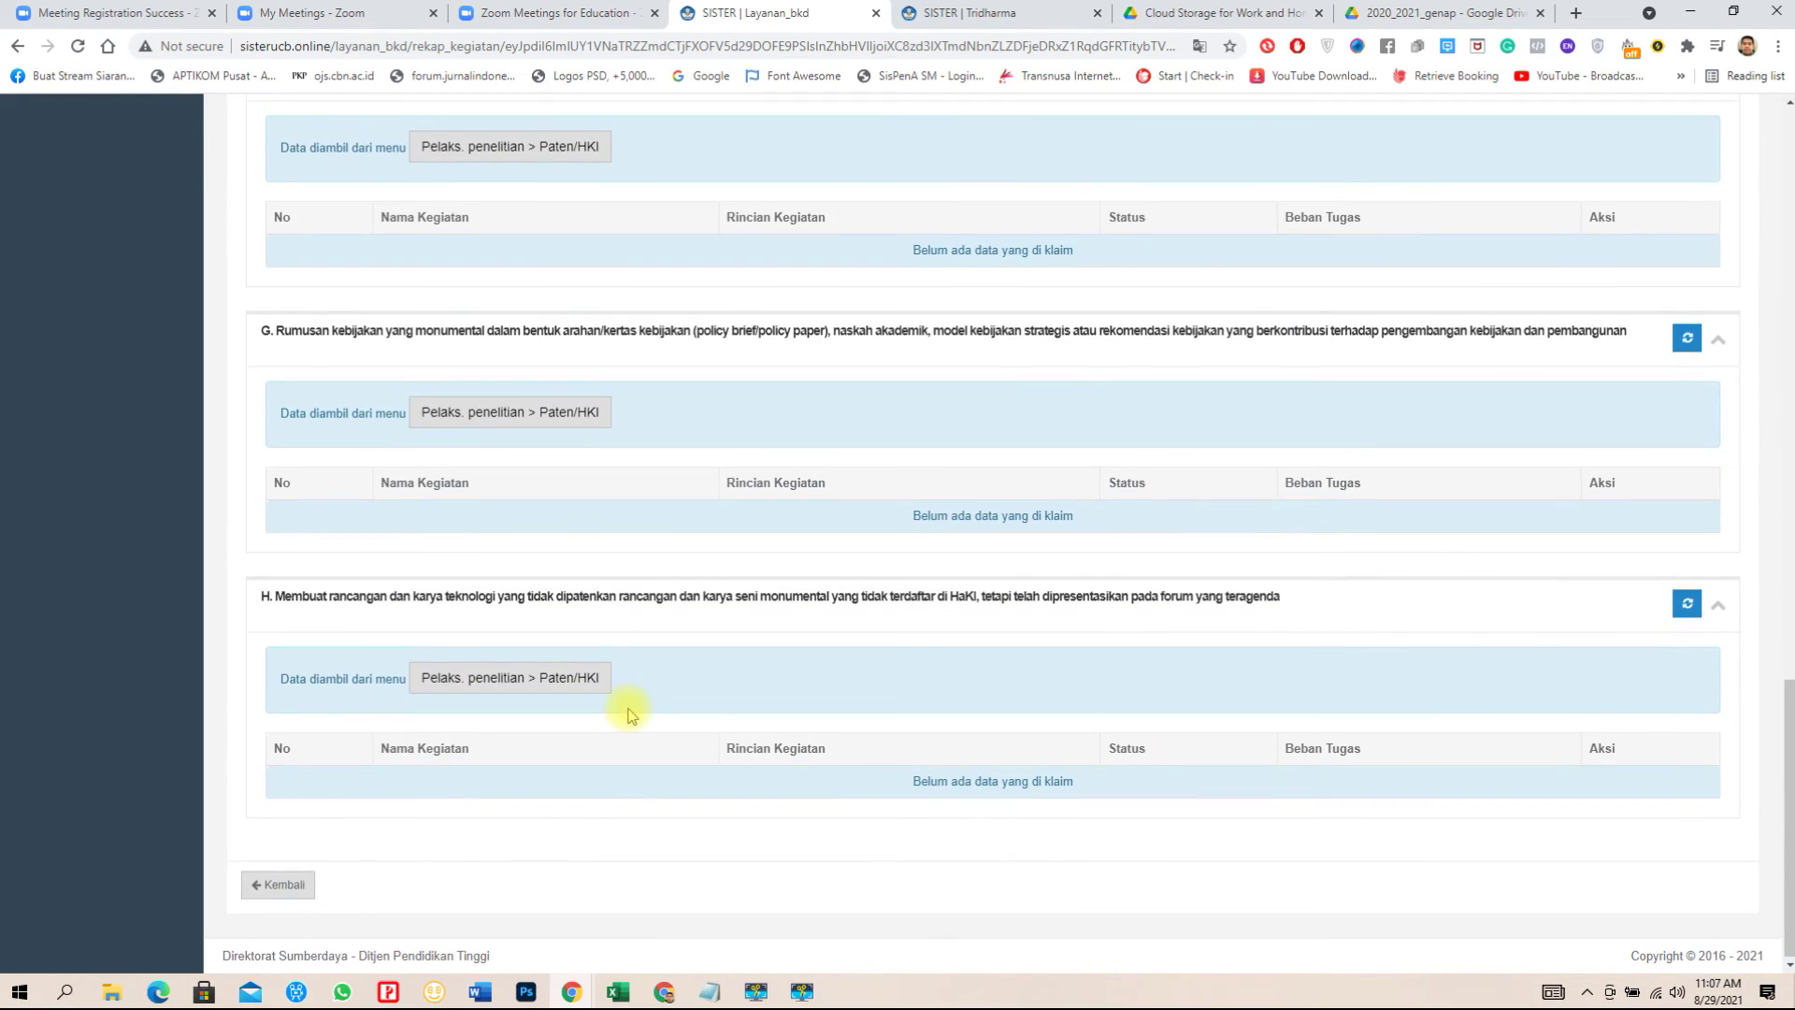
pyautogui.scroll(3, 629, 712)
pyautogui.scroll(3, 778, 425)
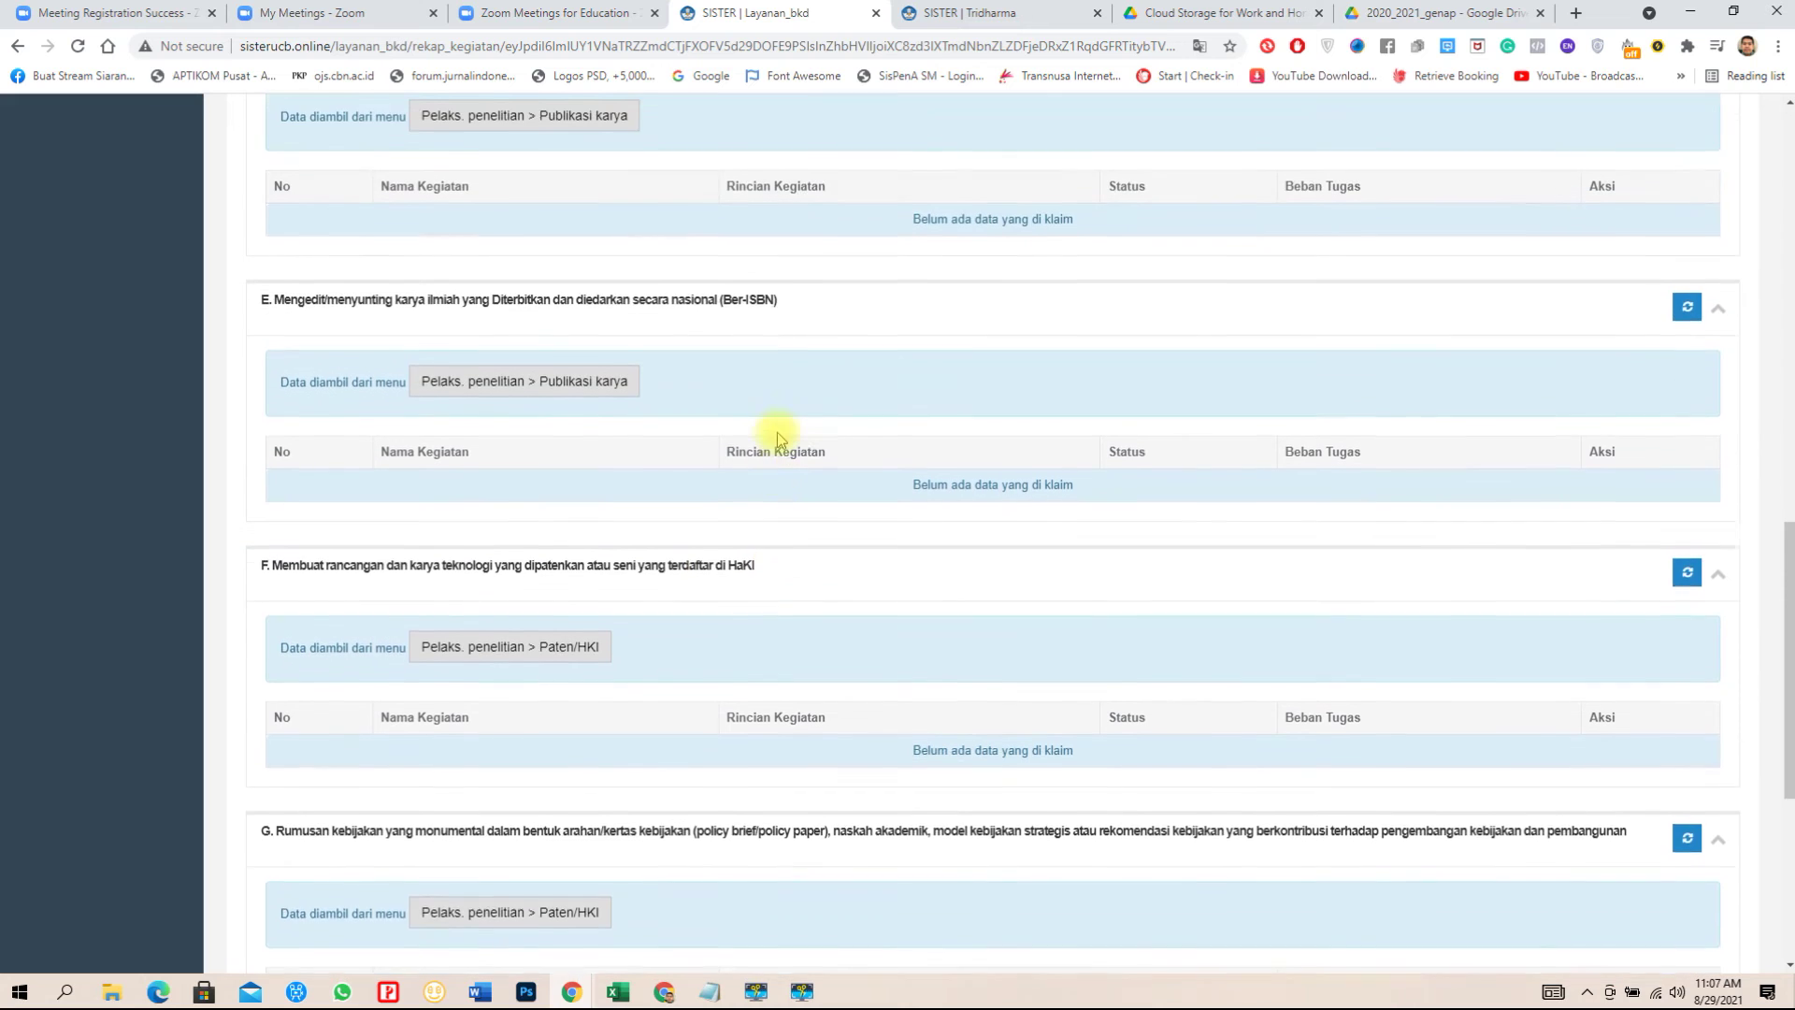
pyautogui.scroll(1, 1082, 681)
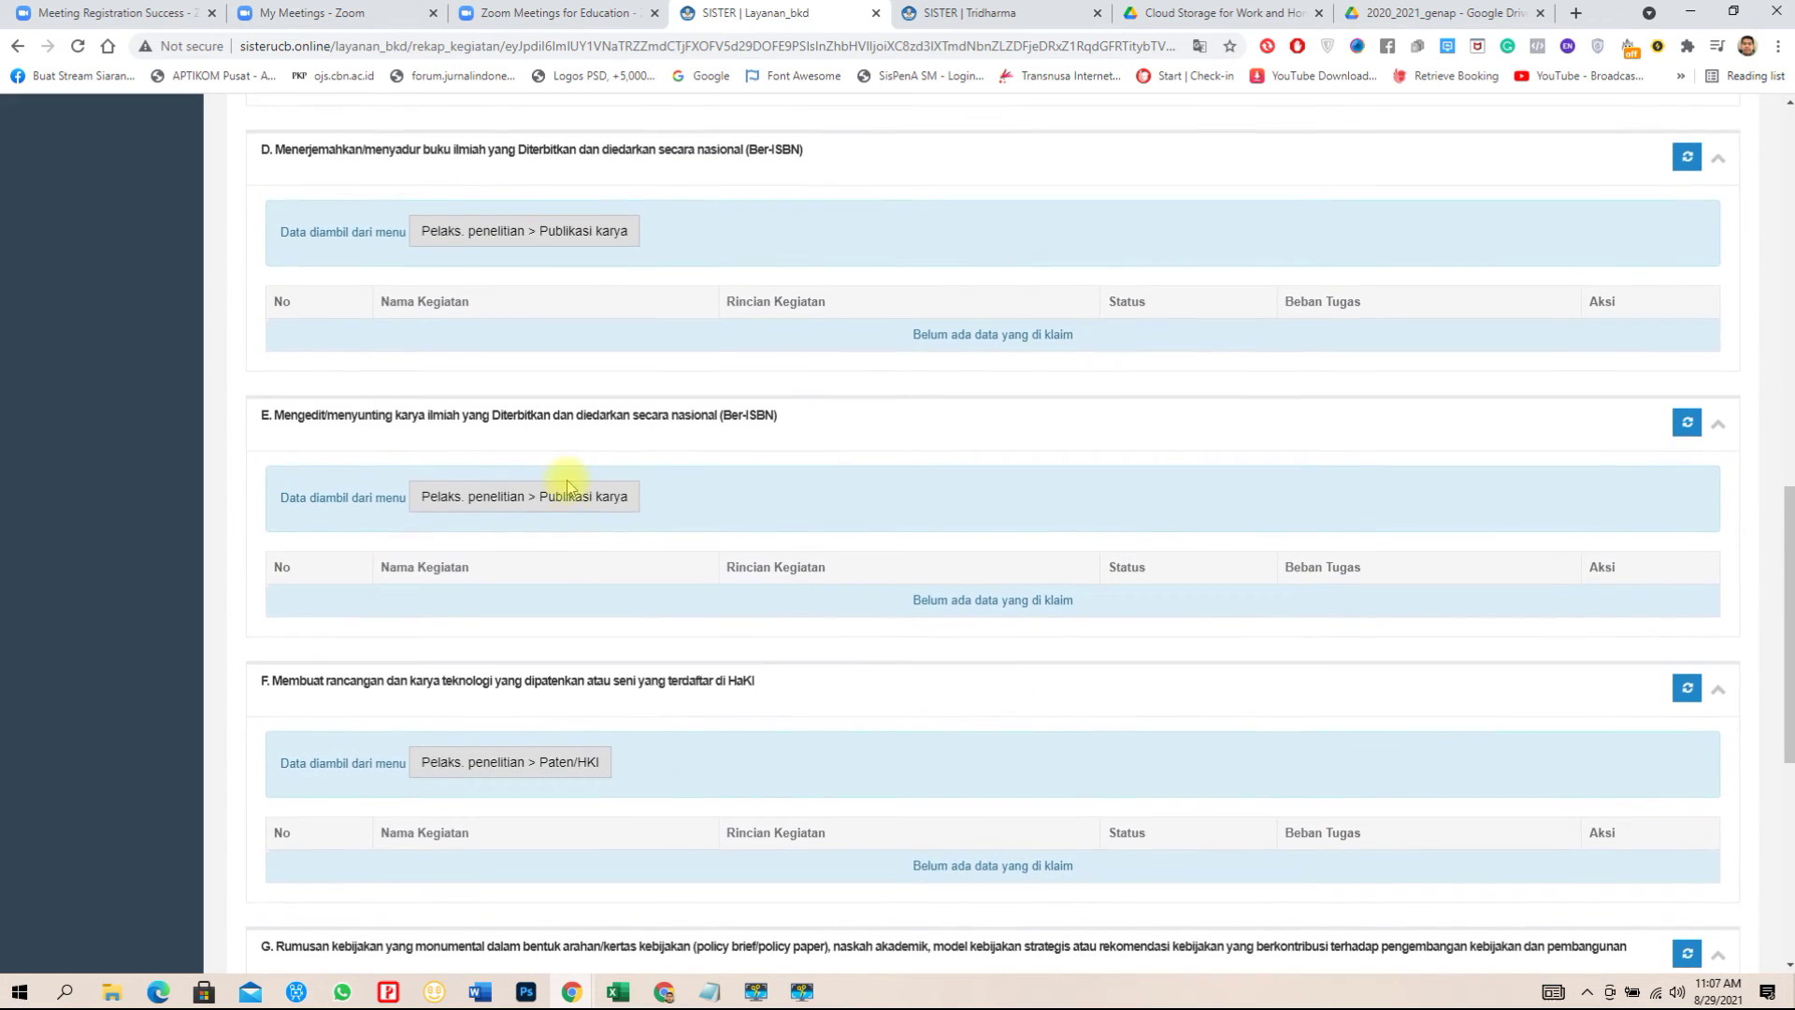
pyautogui.scroll(3, 842, 580)
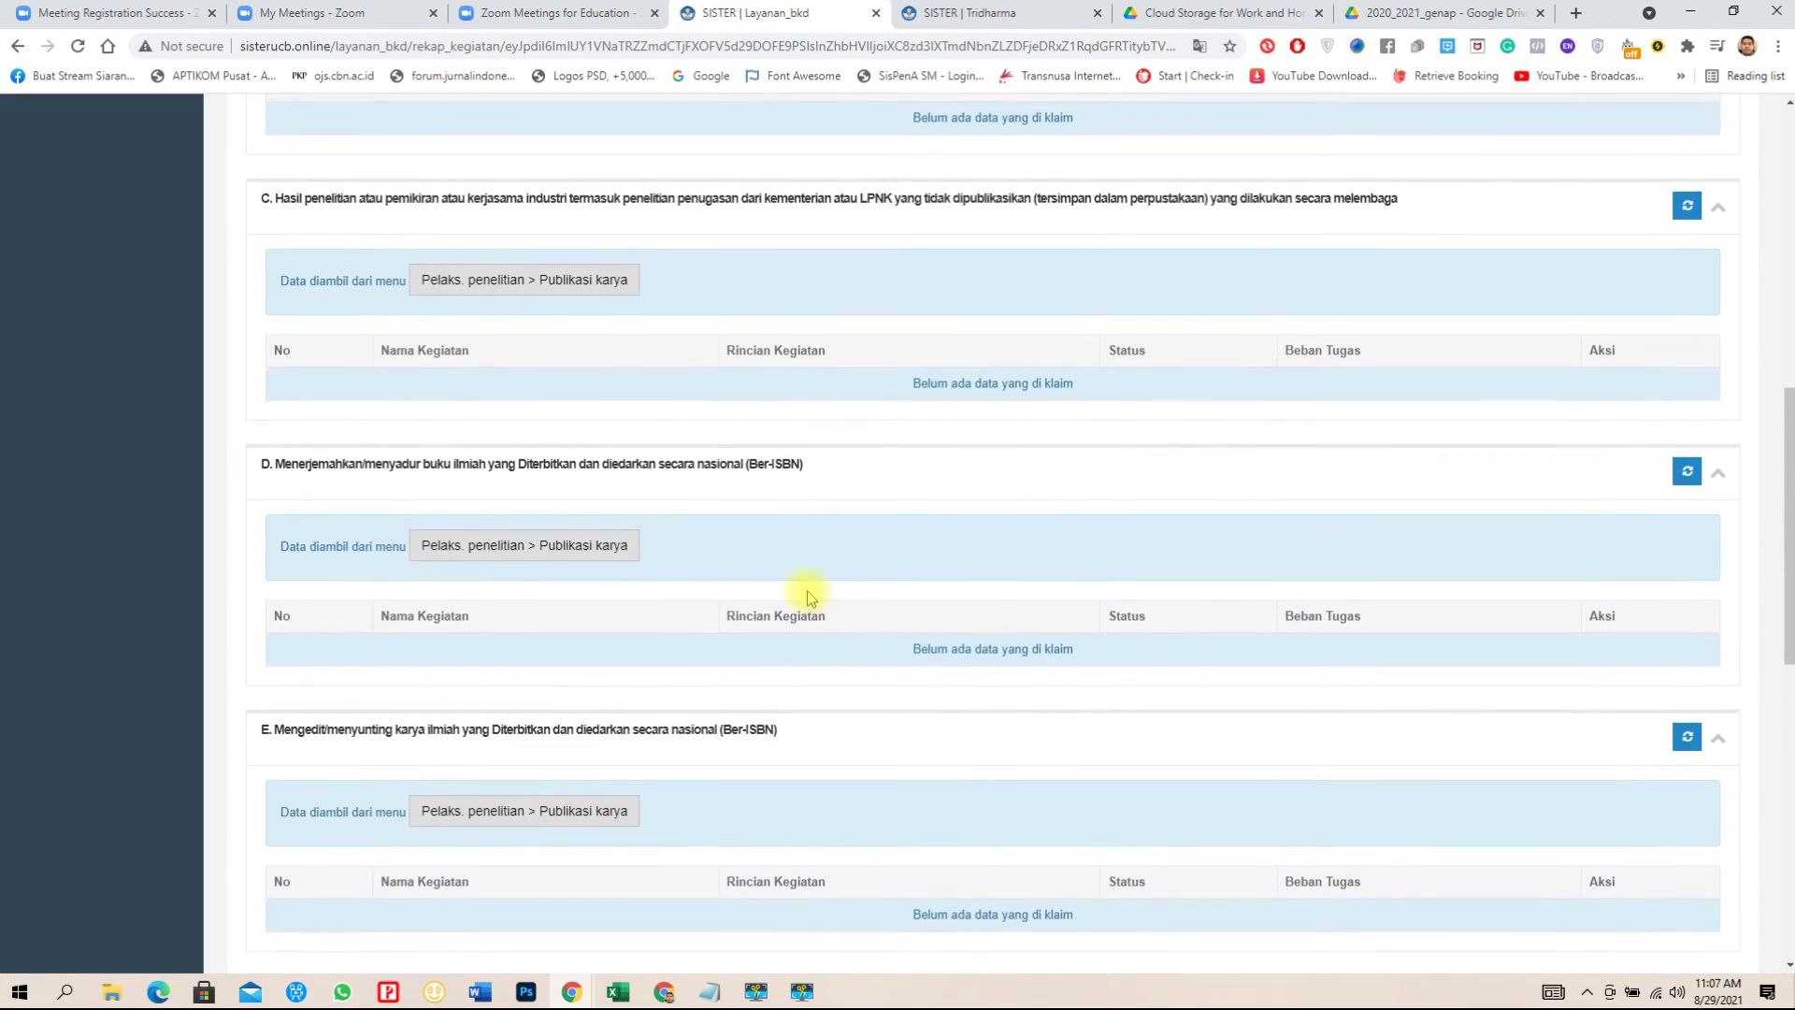
pyautogui.scroll(7, 1159, 621)
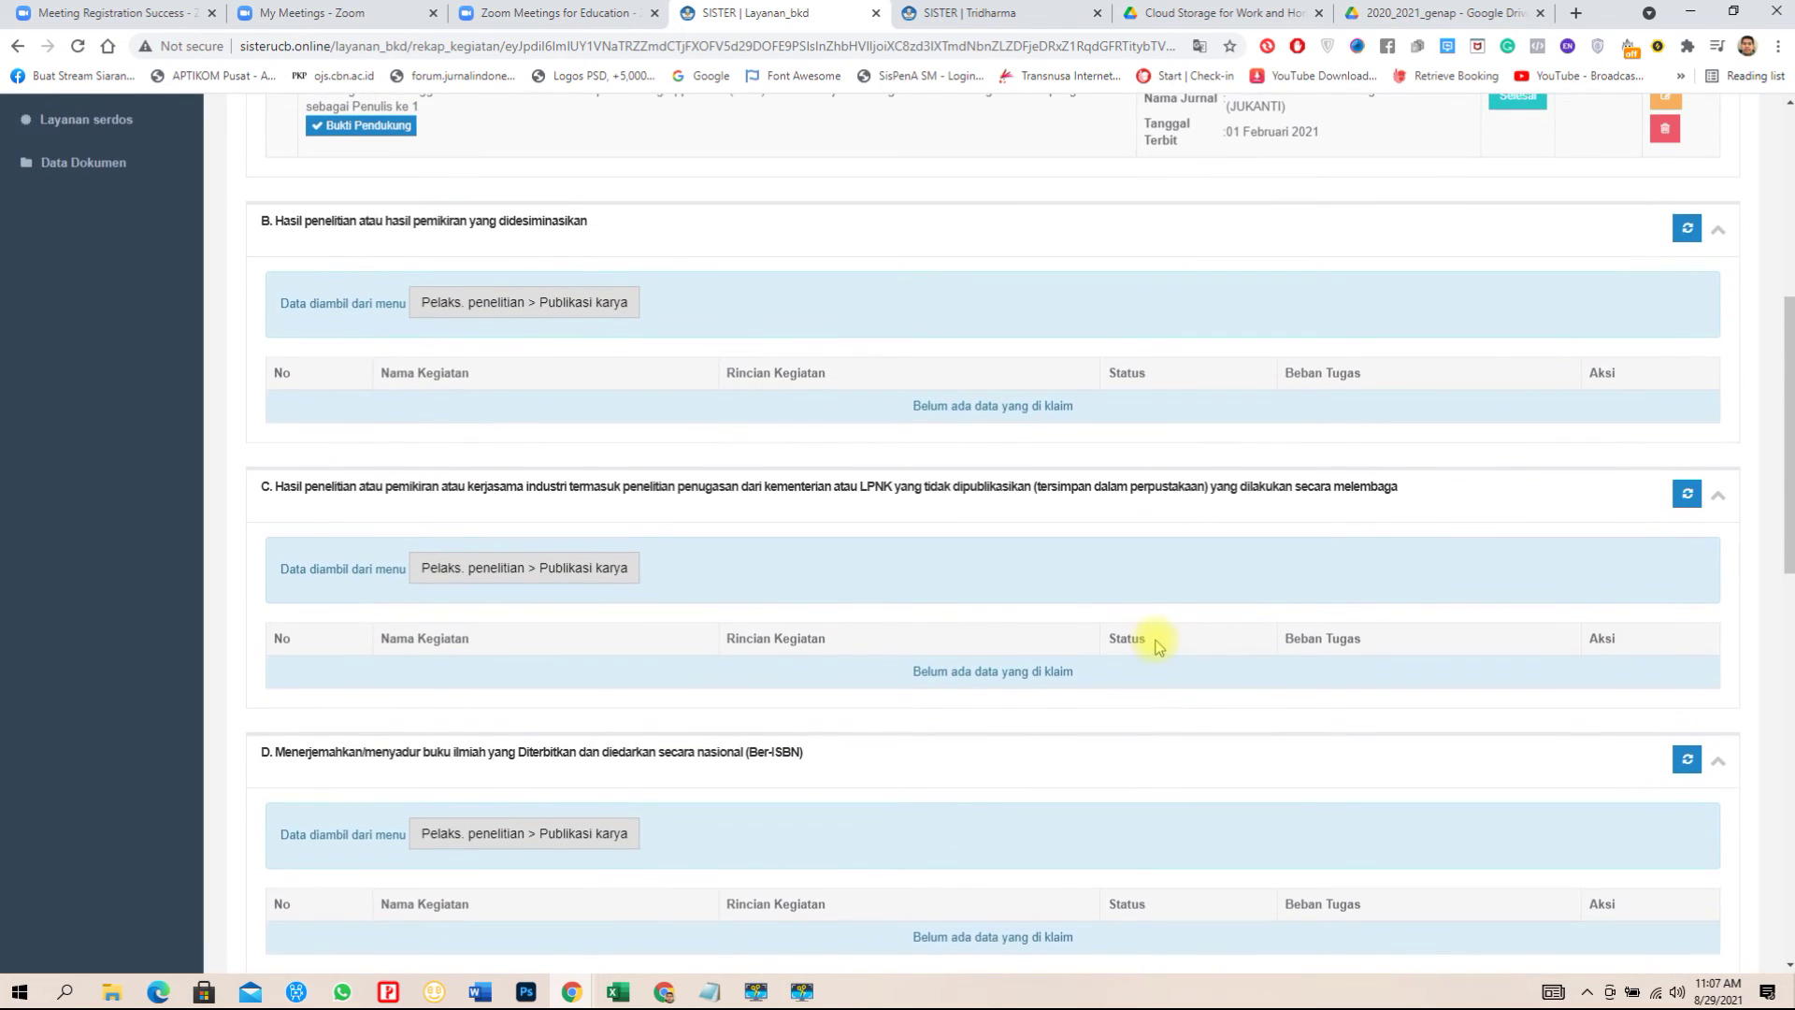
pyautogui.scroll(1, 925, 673)
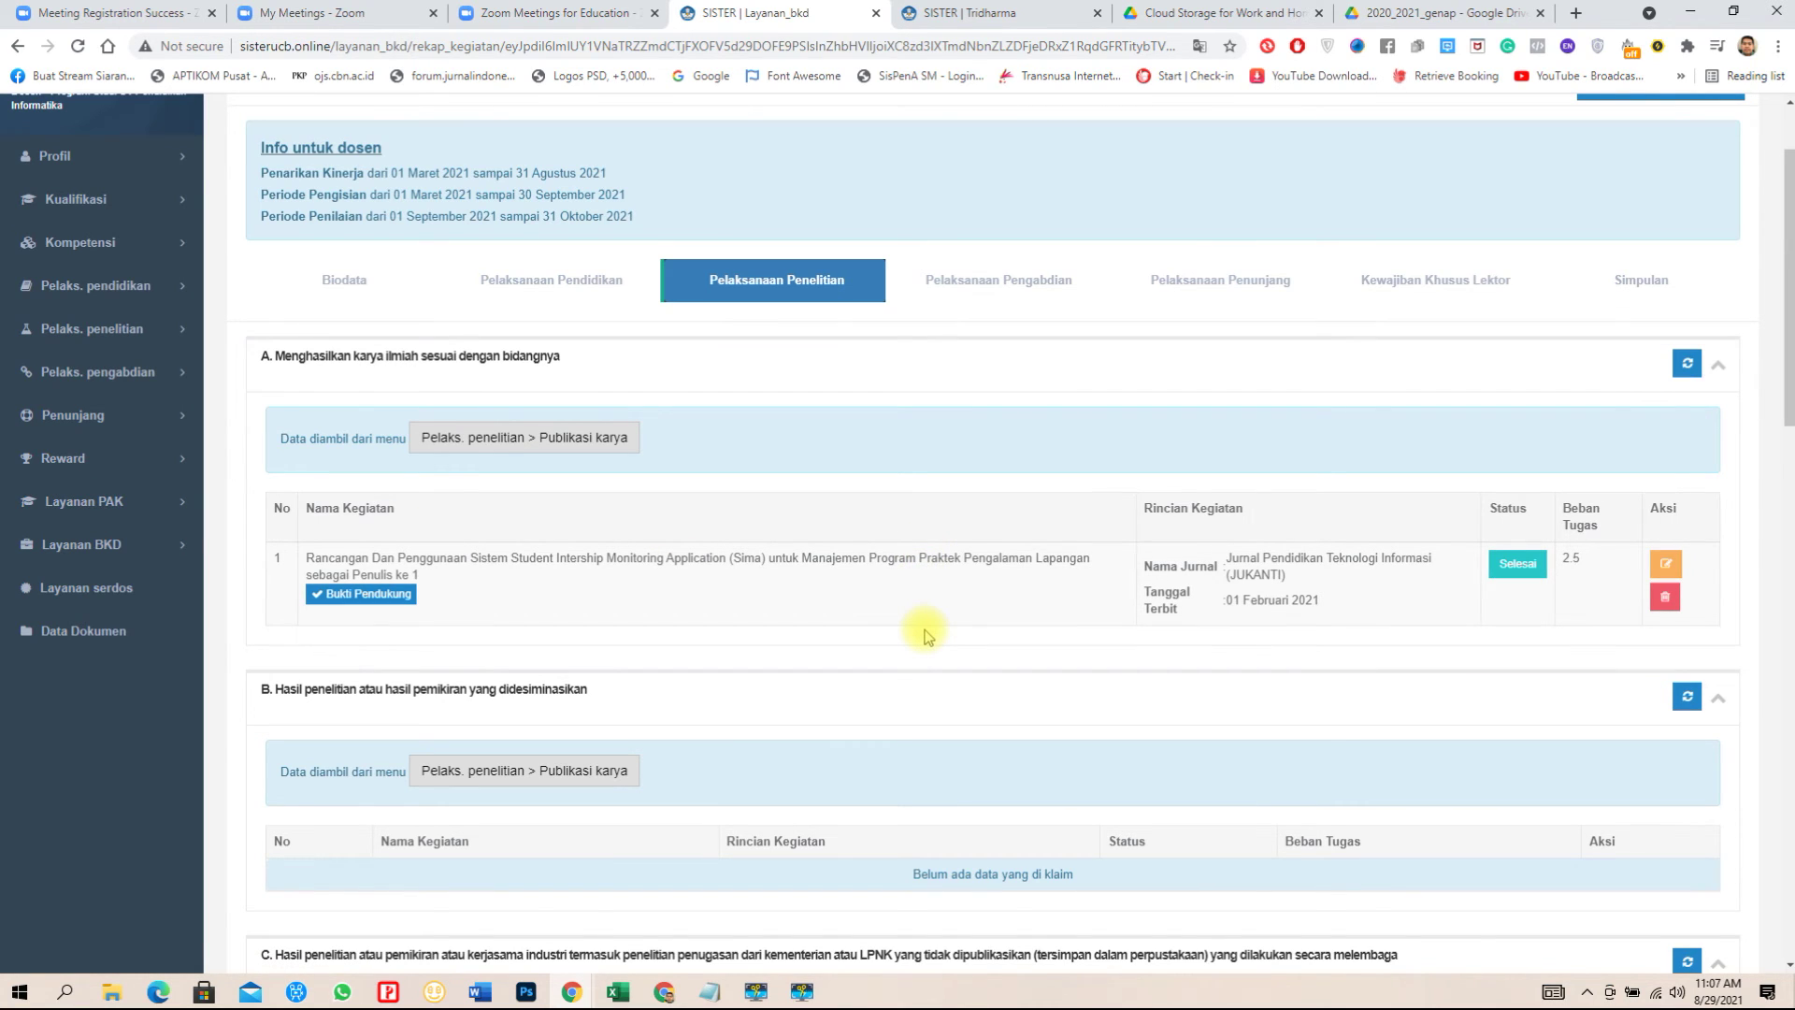
# Open Pelaksanaan Pengabdian and examine the claimed activities in categories B to G with their Beban Tugas.
pyautogui.click(1019, 281)
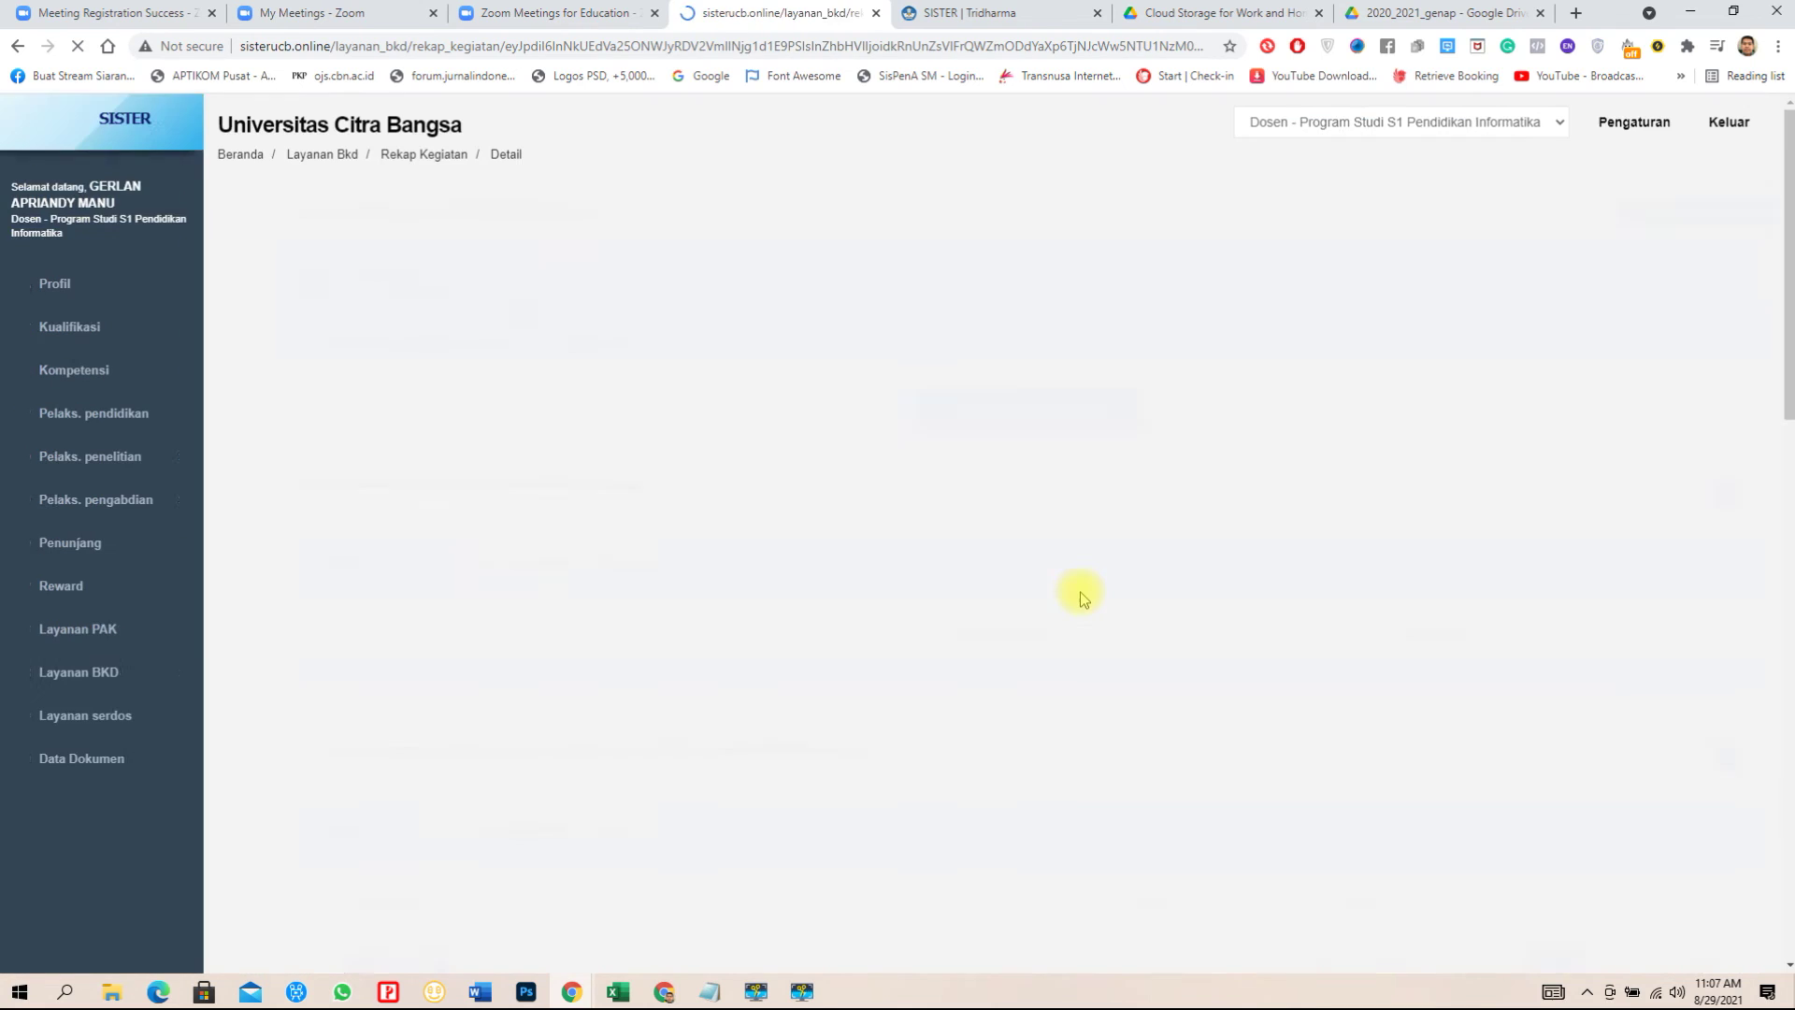
pyautogui.scroll(-1, 669, 617)
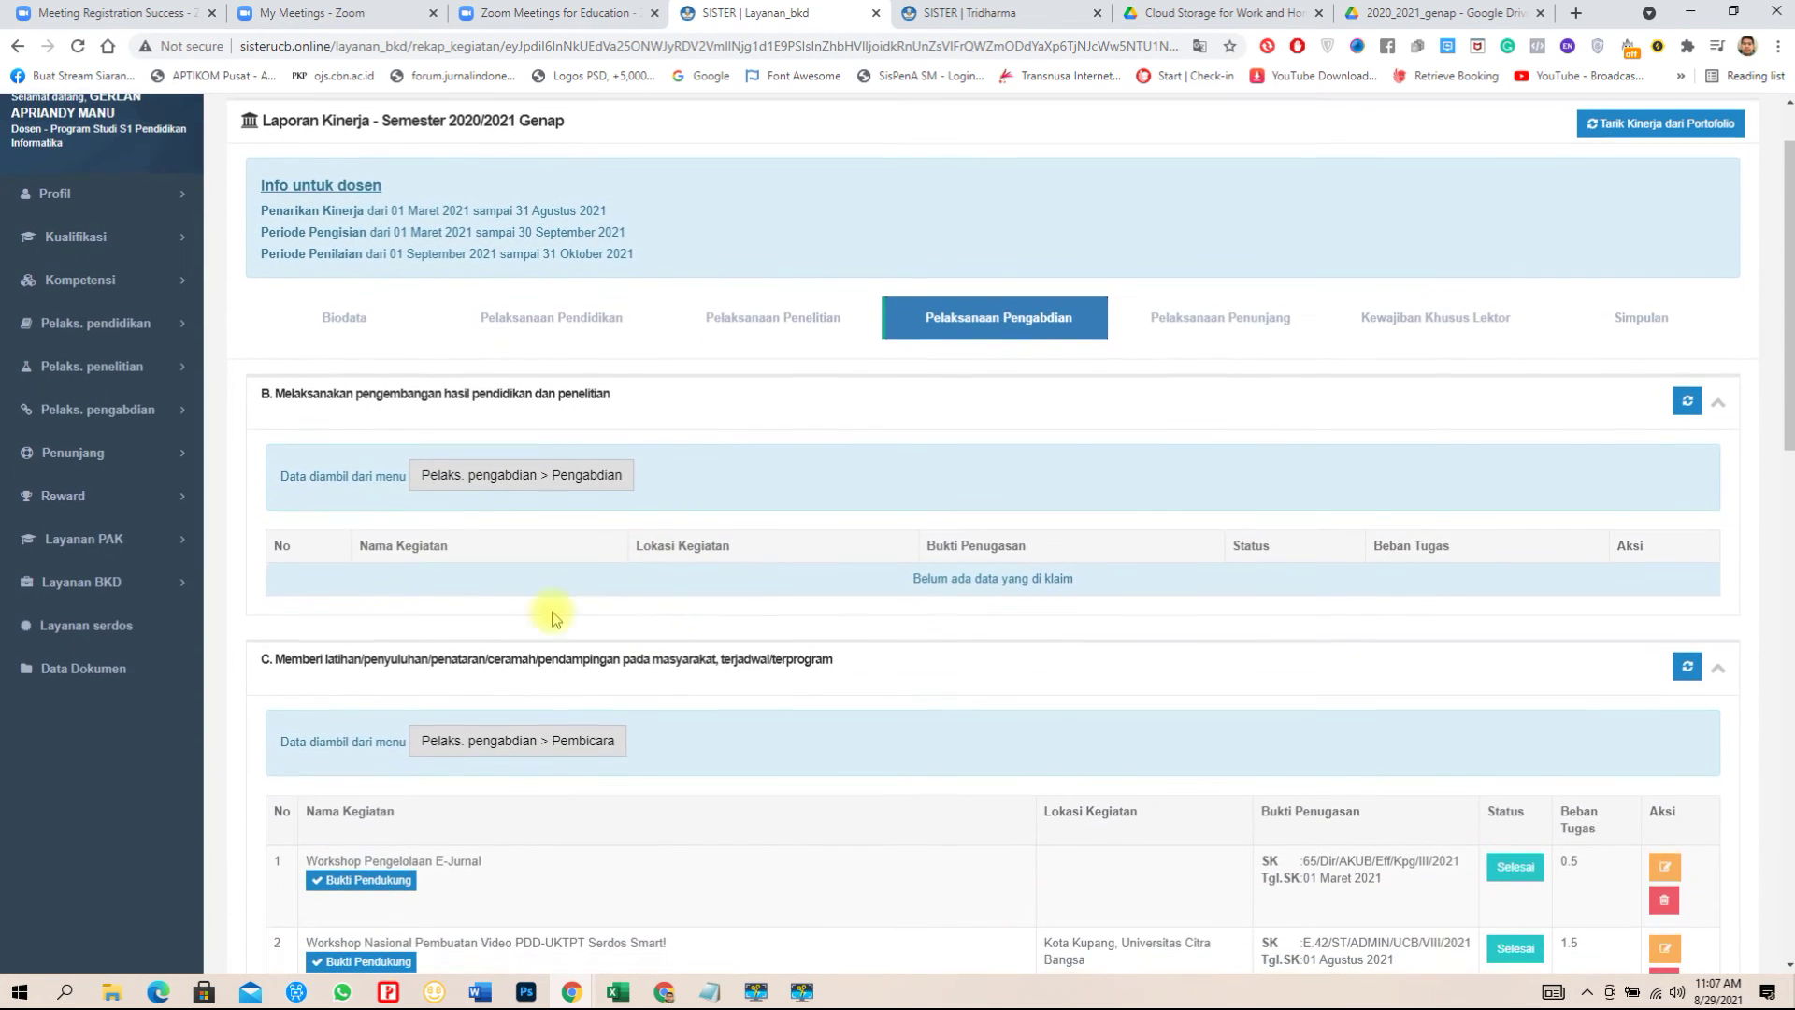
pyautogui.scroll(-2, 716, 585)
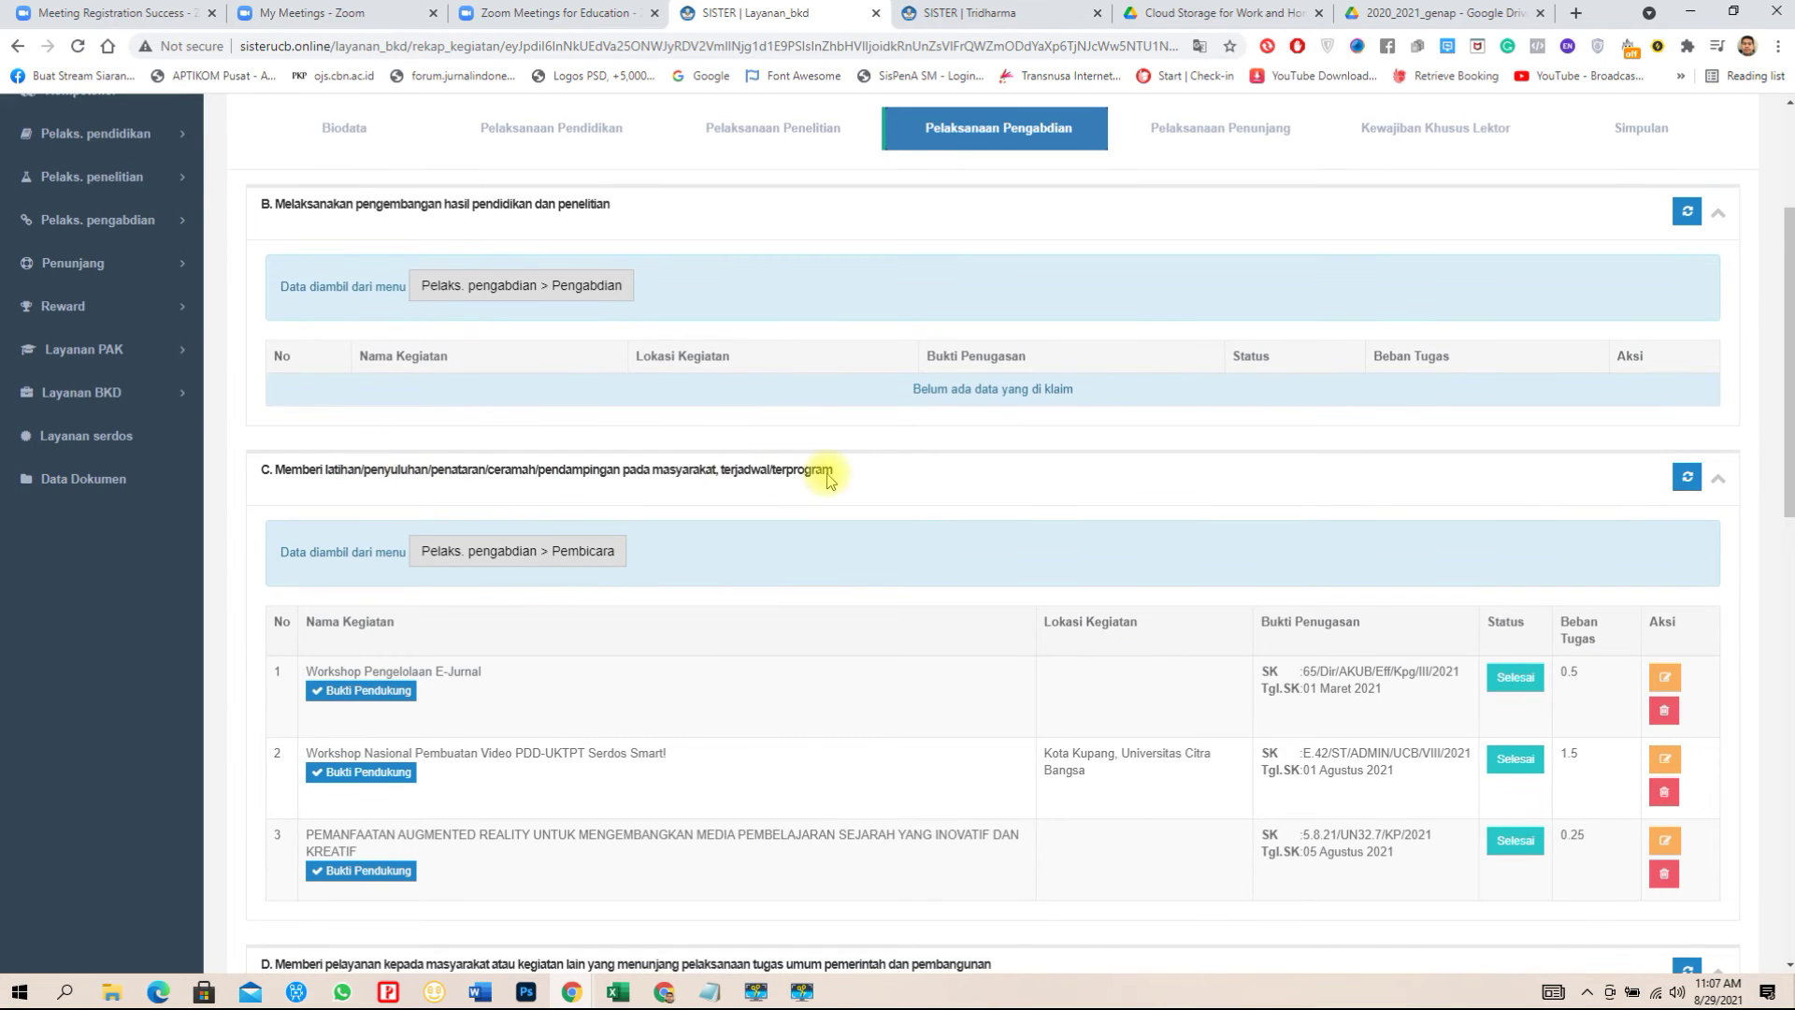
pyautogui.scroll(-6, 832, 495)
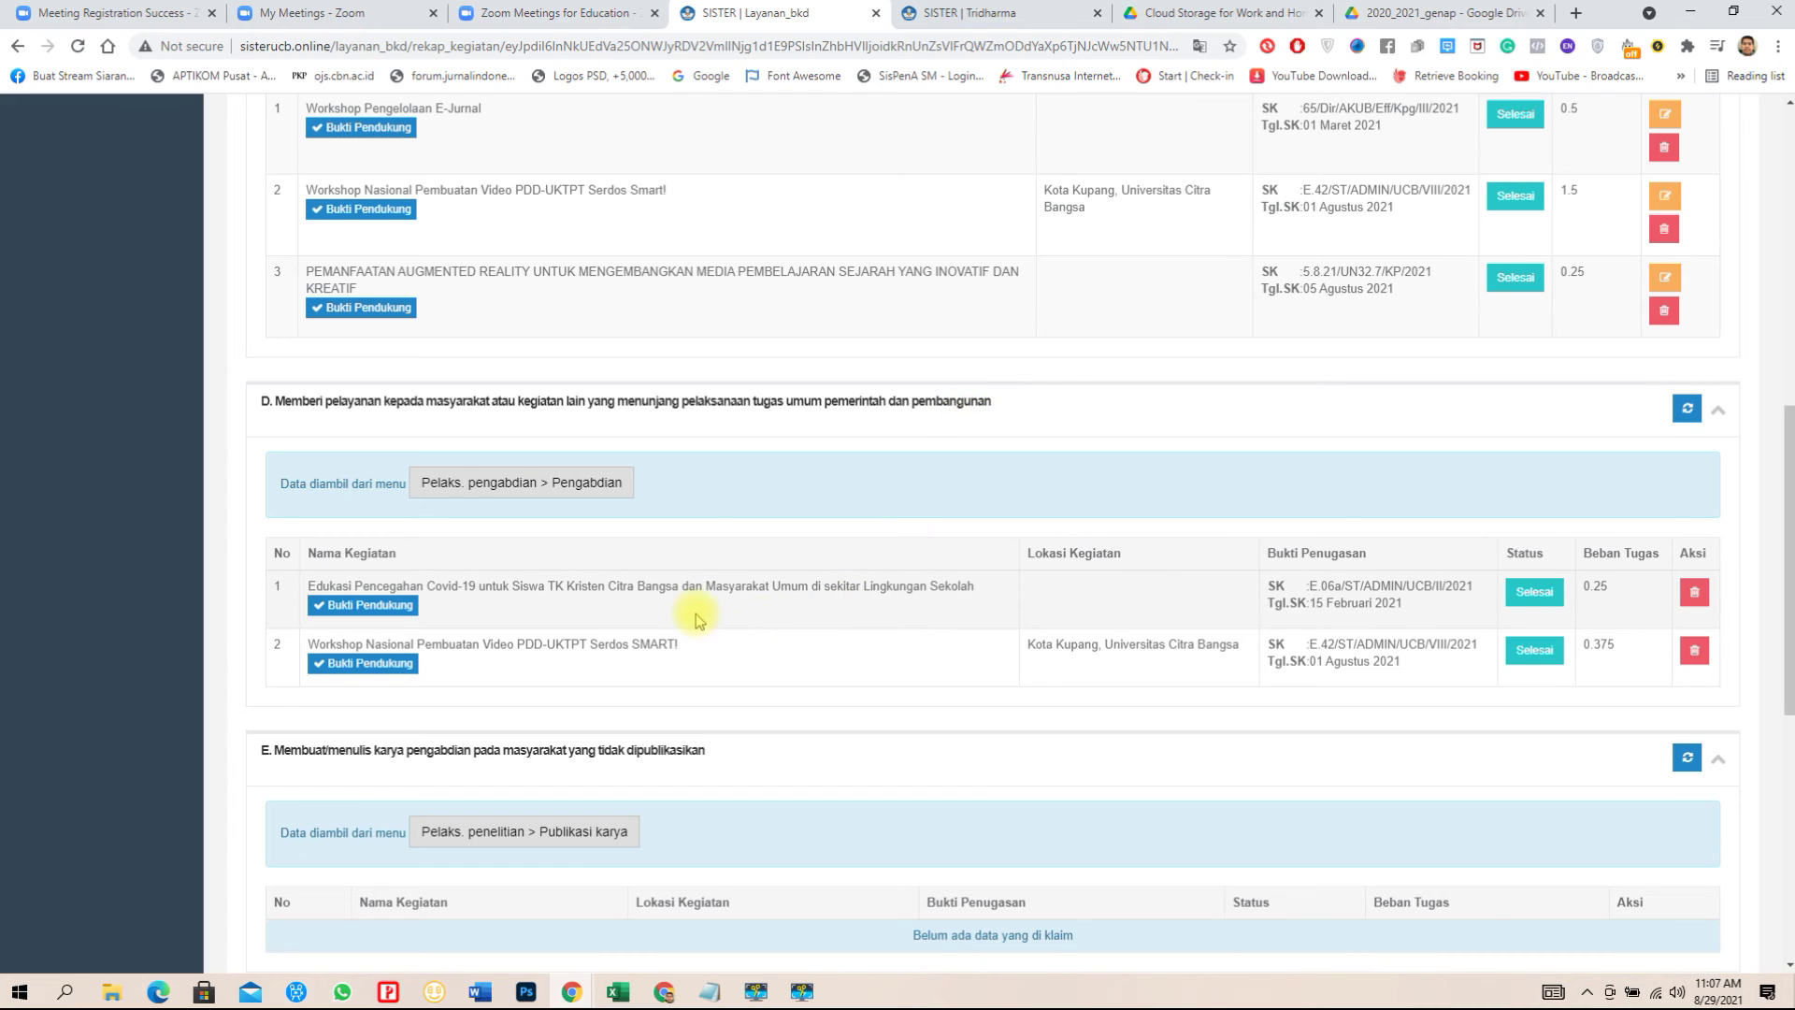
pyautogui.scroll(-3, 692, 612)
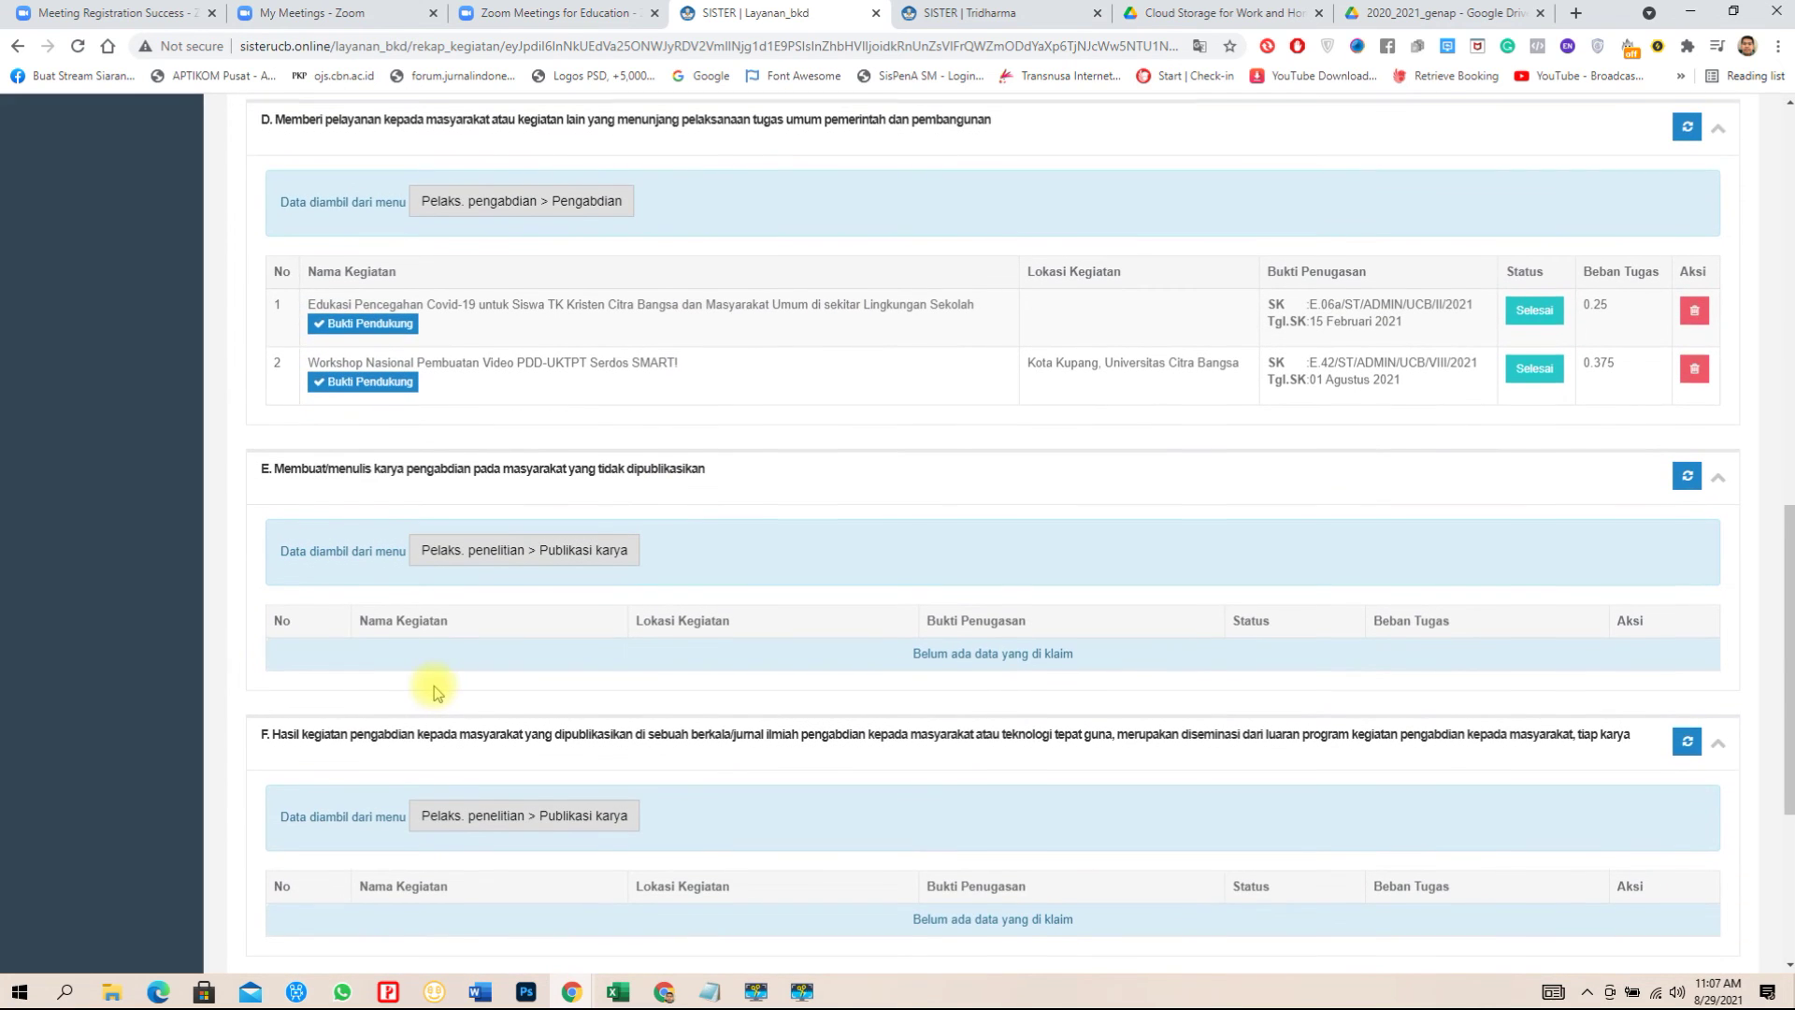
pyautogui.scroll(-2, 432, 692)
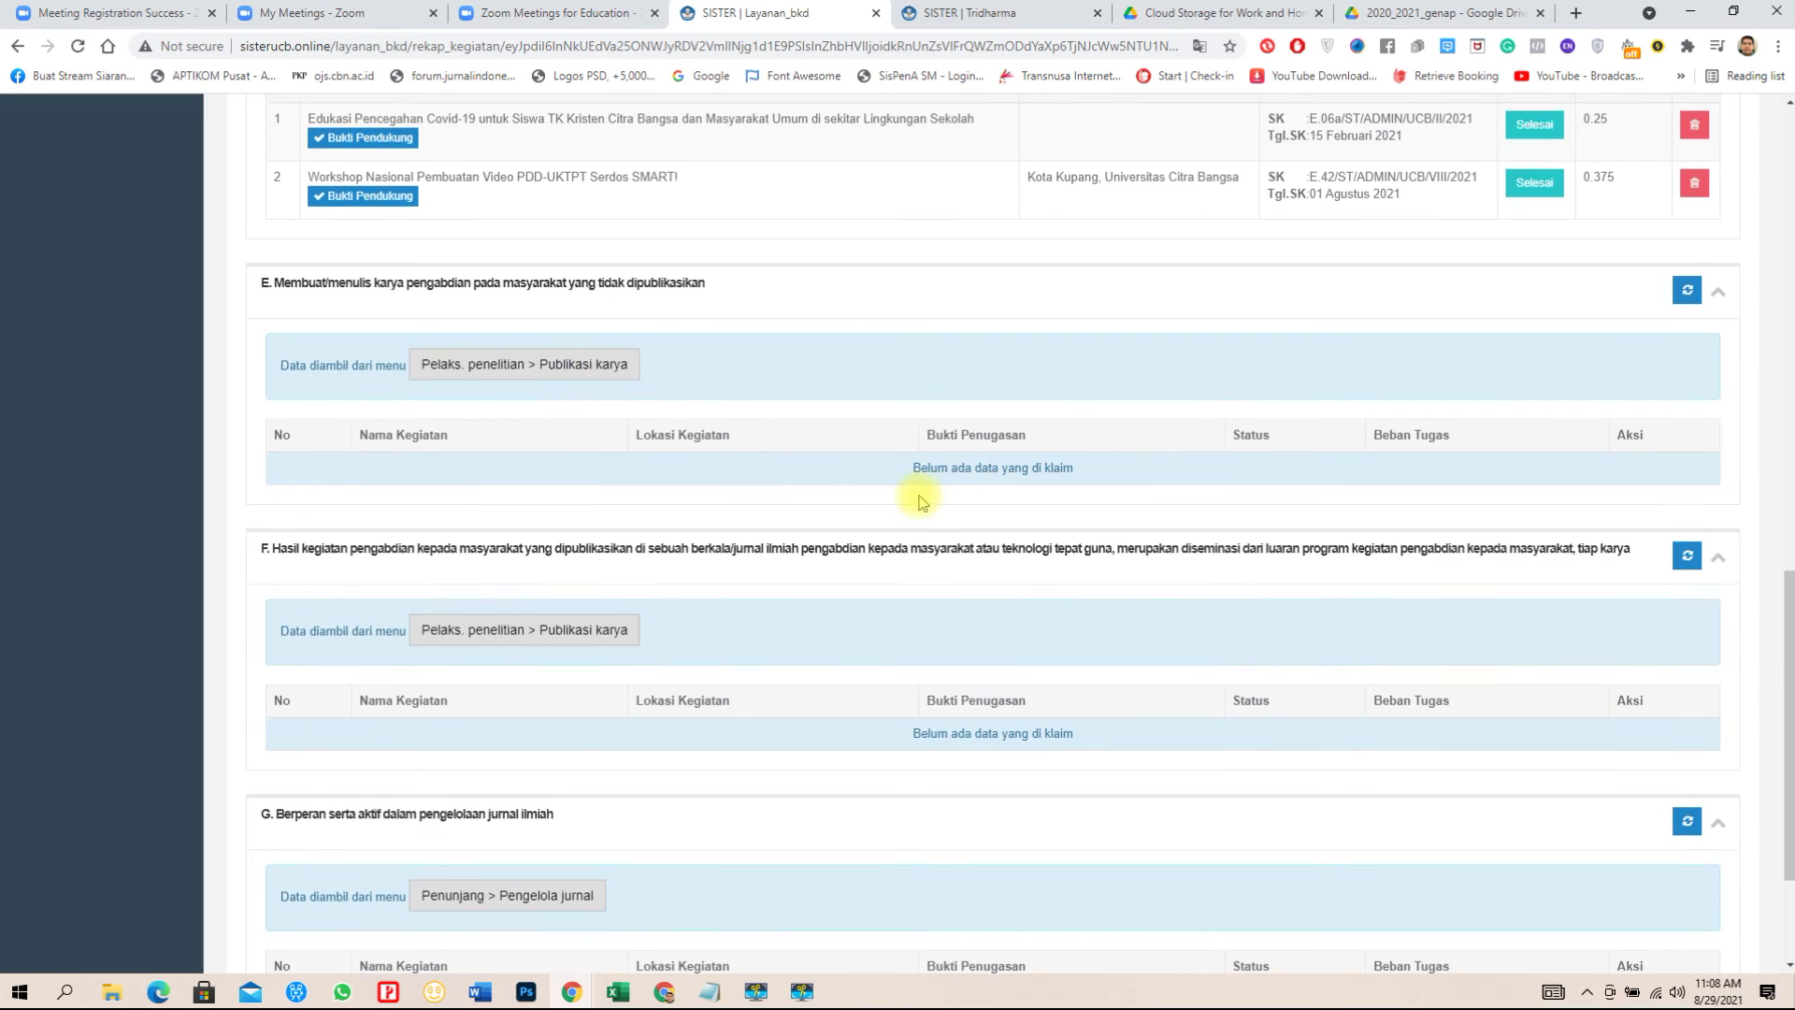
pyautogui.scroll(2, 1430, 485)
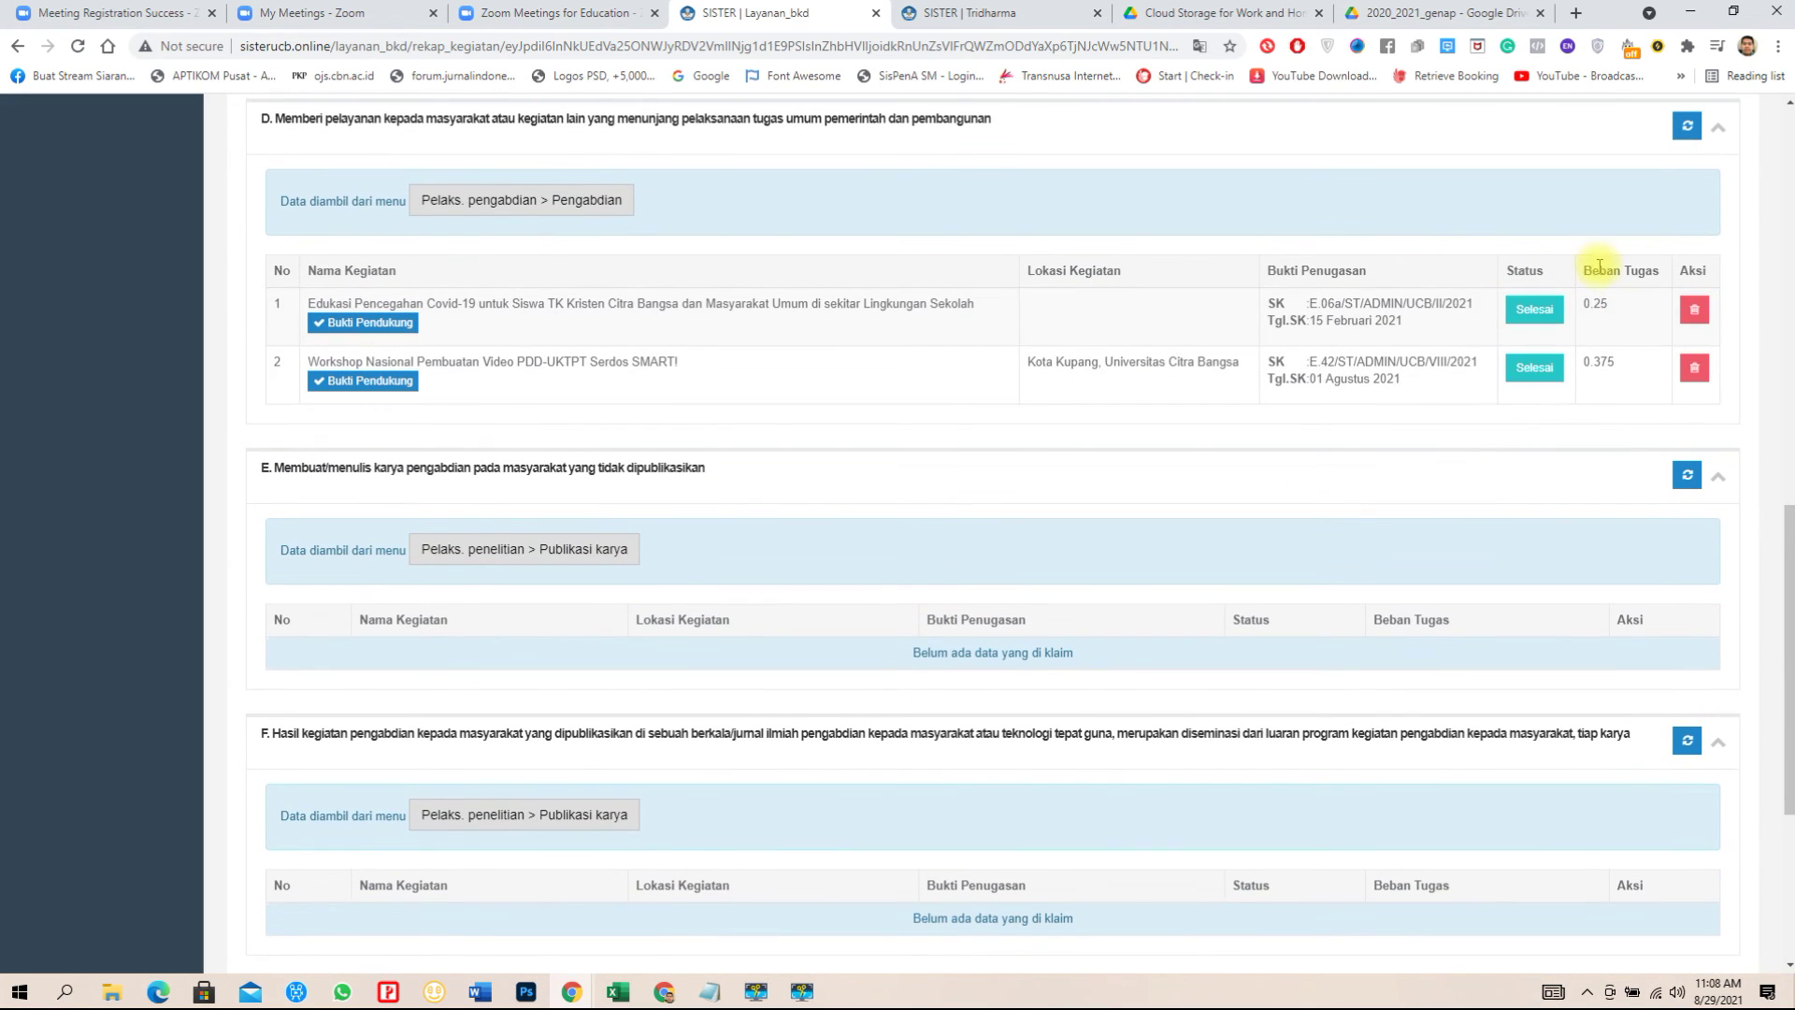
pyautogui.doubleClick(1589, 303)
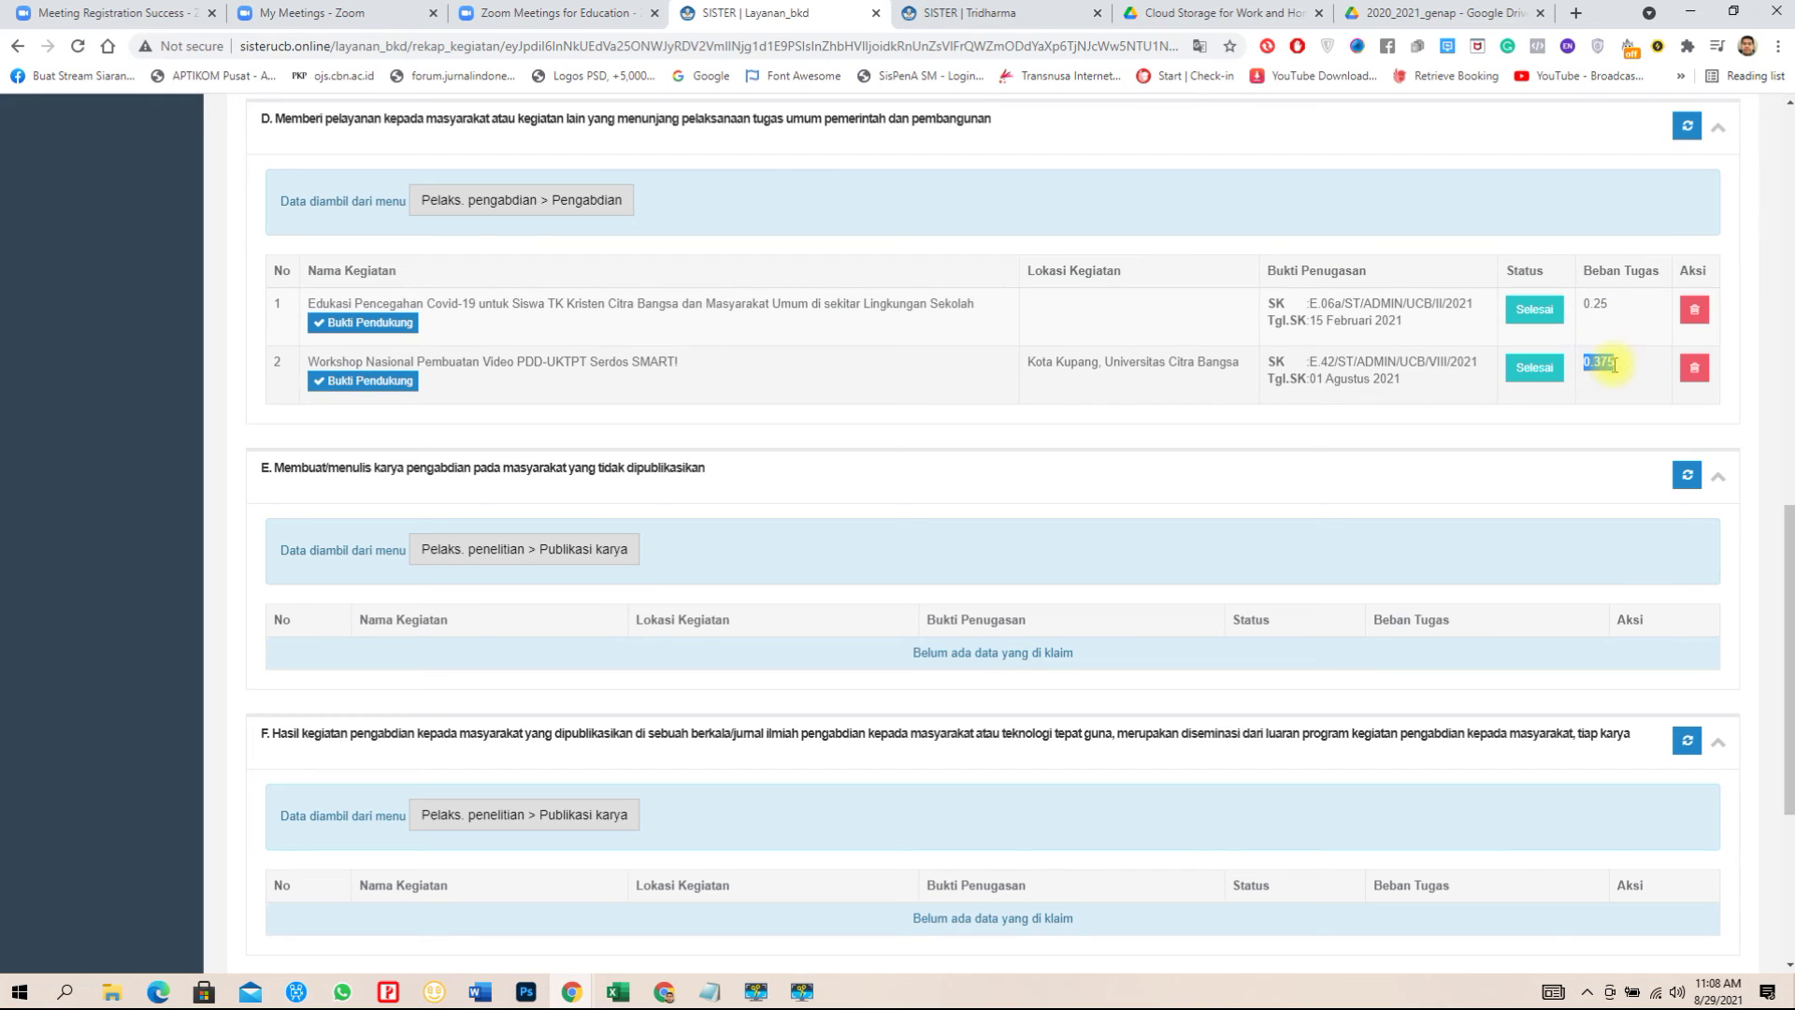
pyautogui.scroll(-3, 1594, 419)
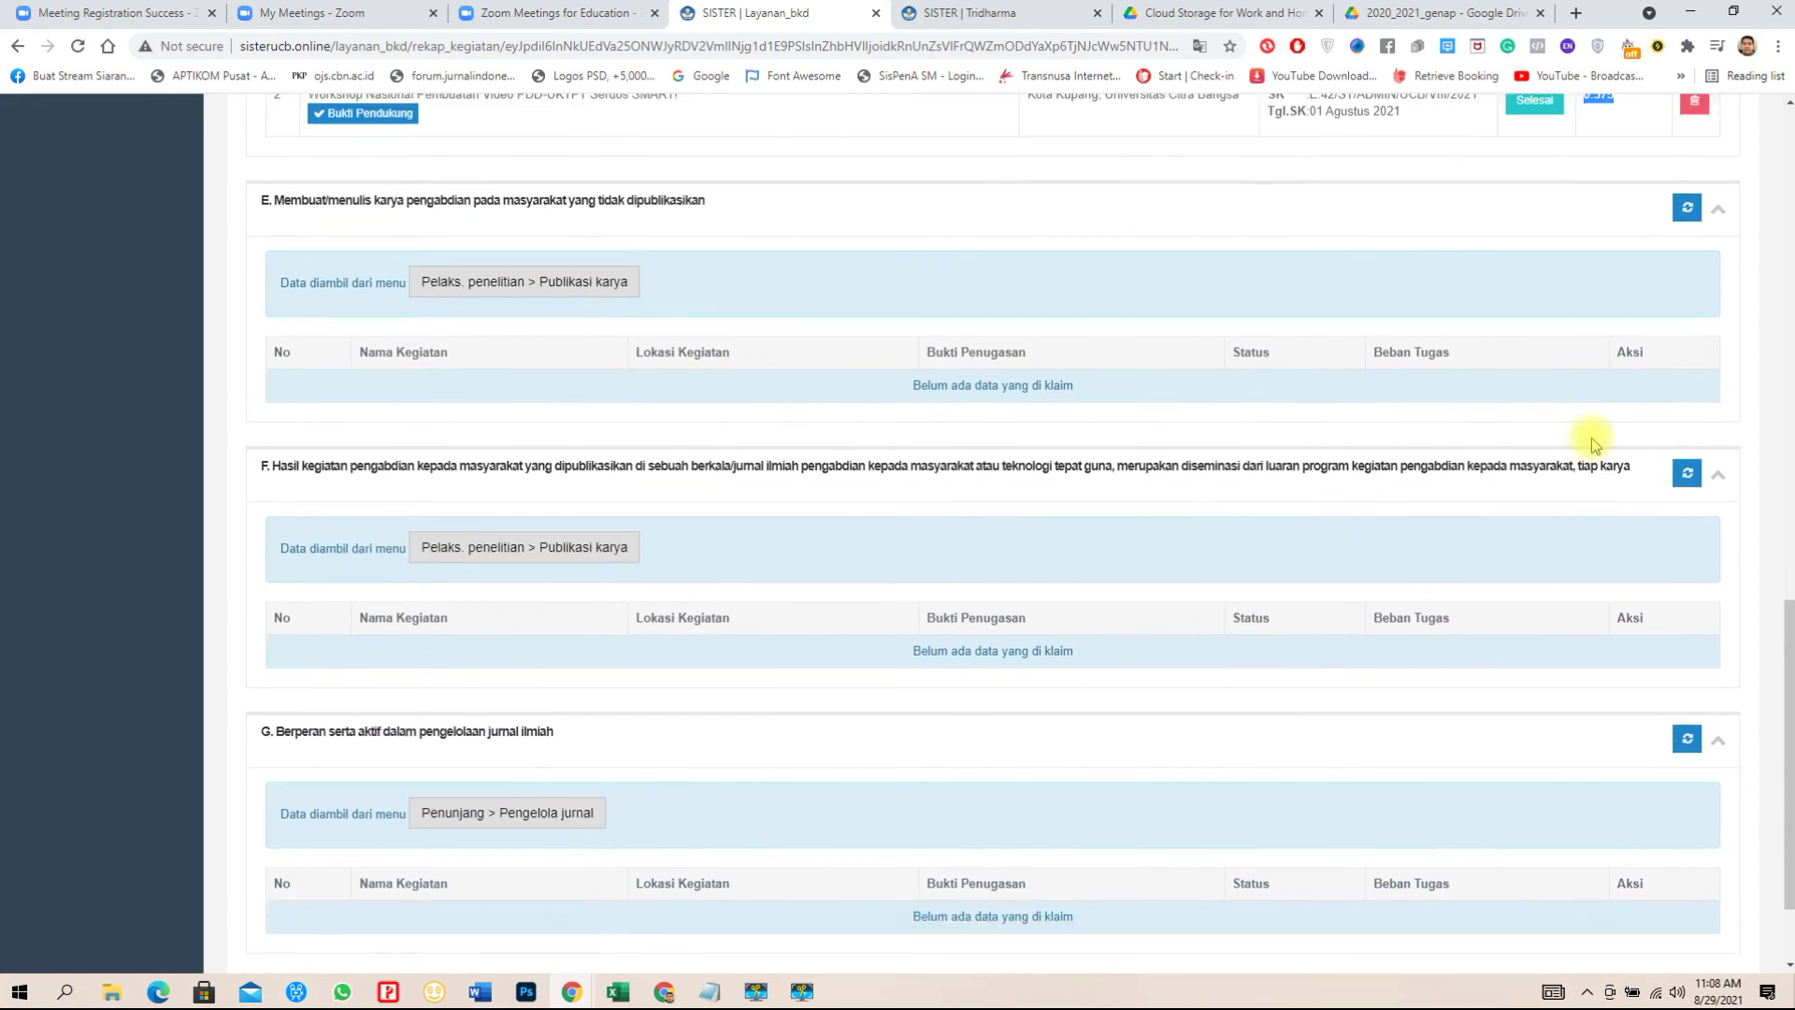
pyautogui.scroll(10, 1595, 444)
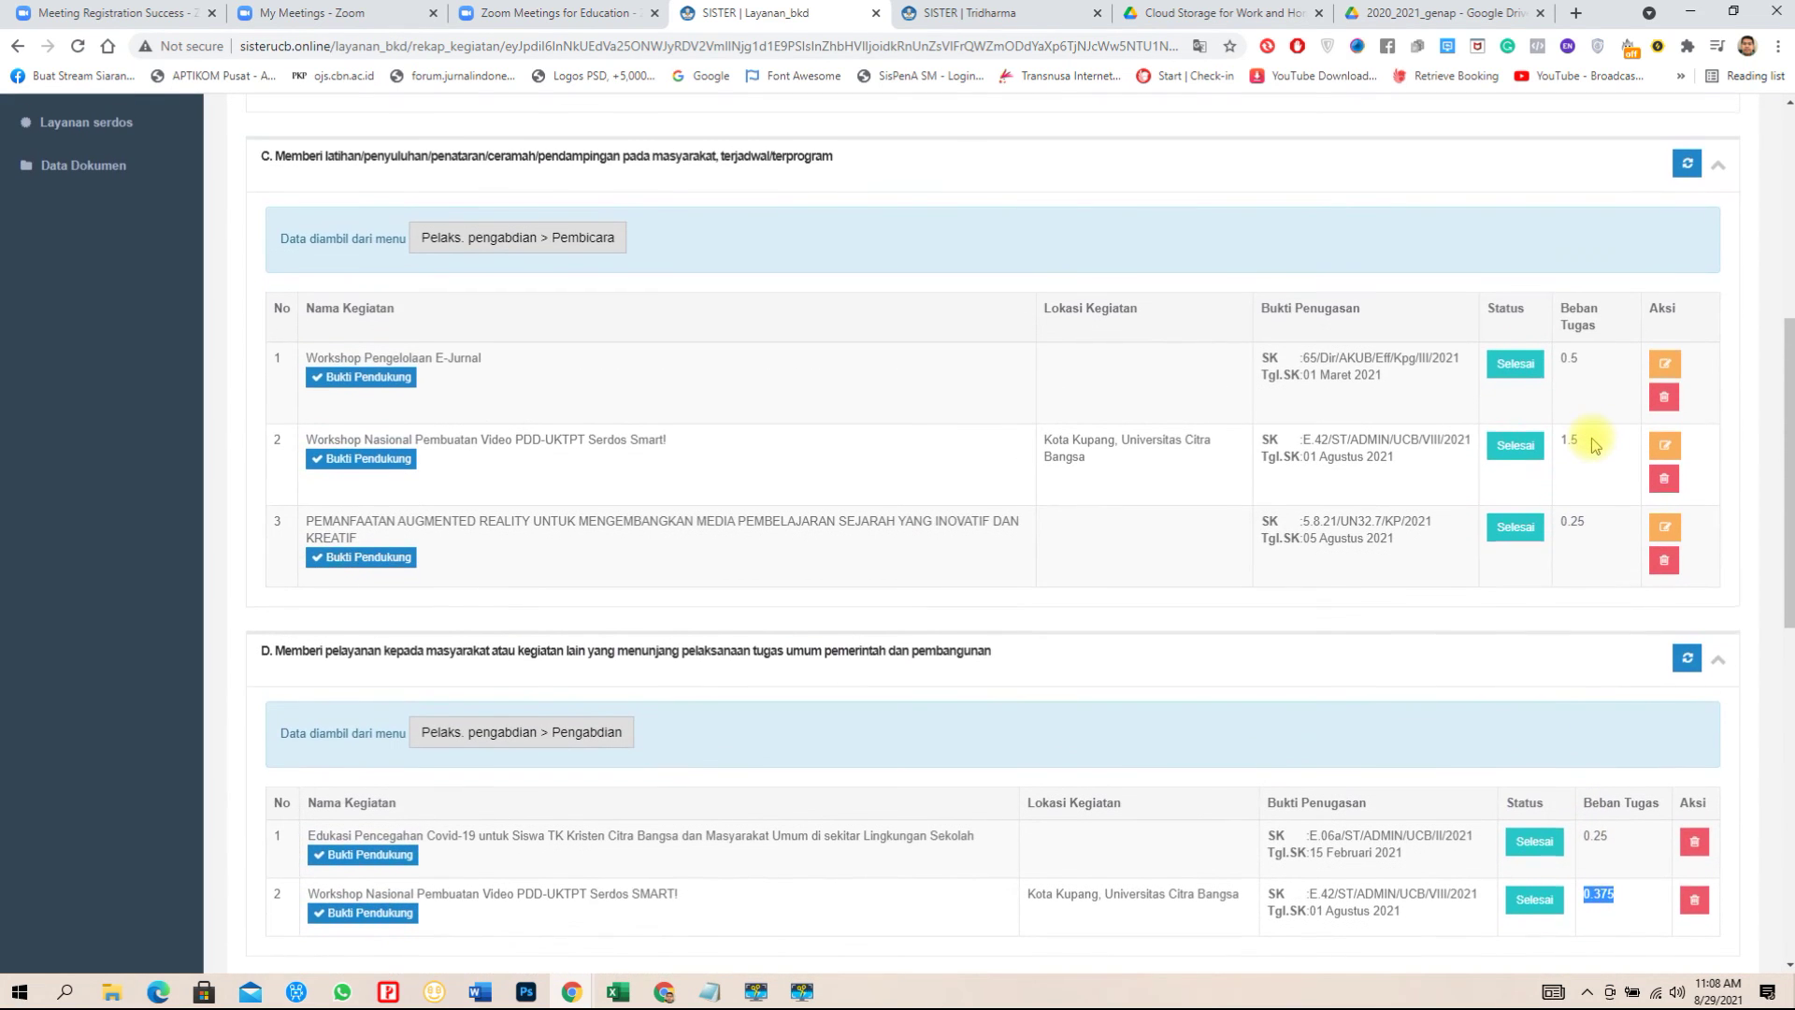
pyautogui.scroll(2, 1595, 444)
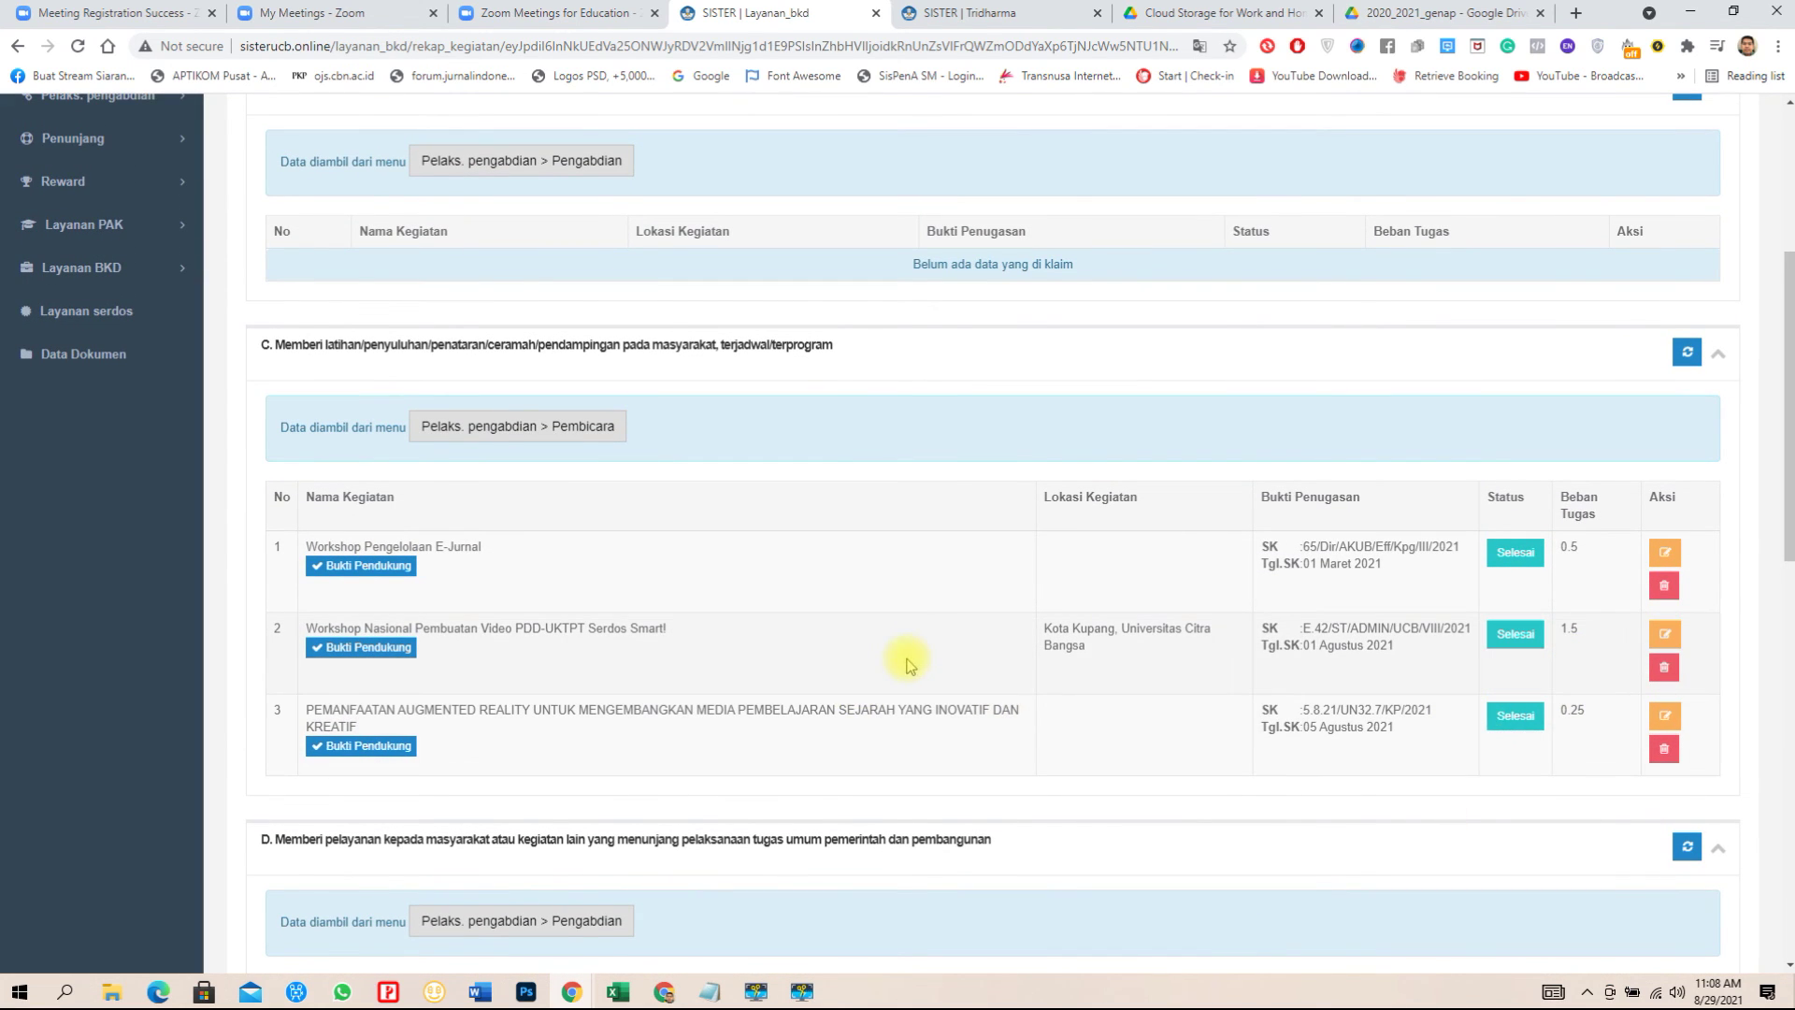
pyautogui.scroll(2, 916, 680)
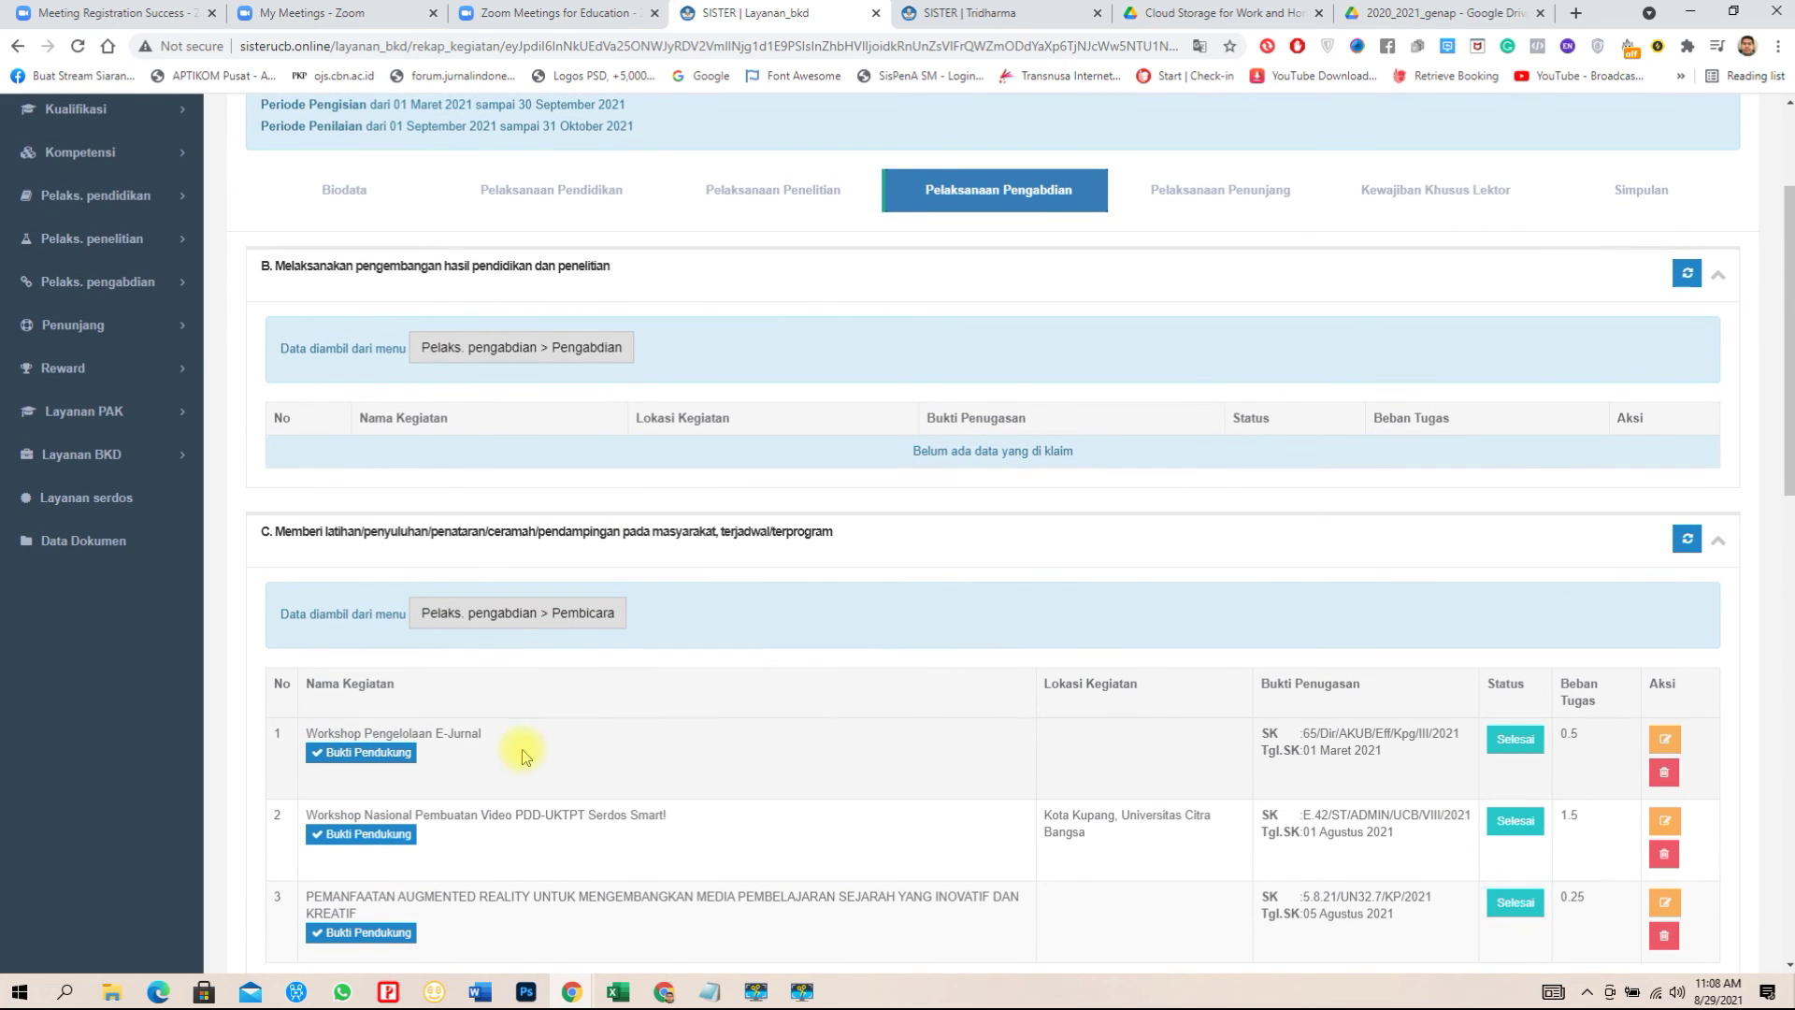
# Reopen Simpulan and check the Total Kinerja against the 16 sks maximum.
pyautogui.click(1643, 189)
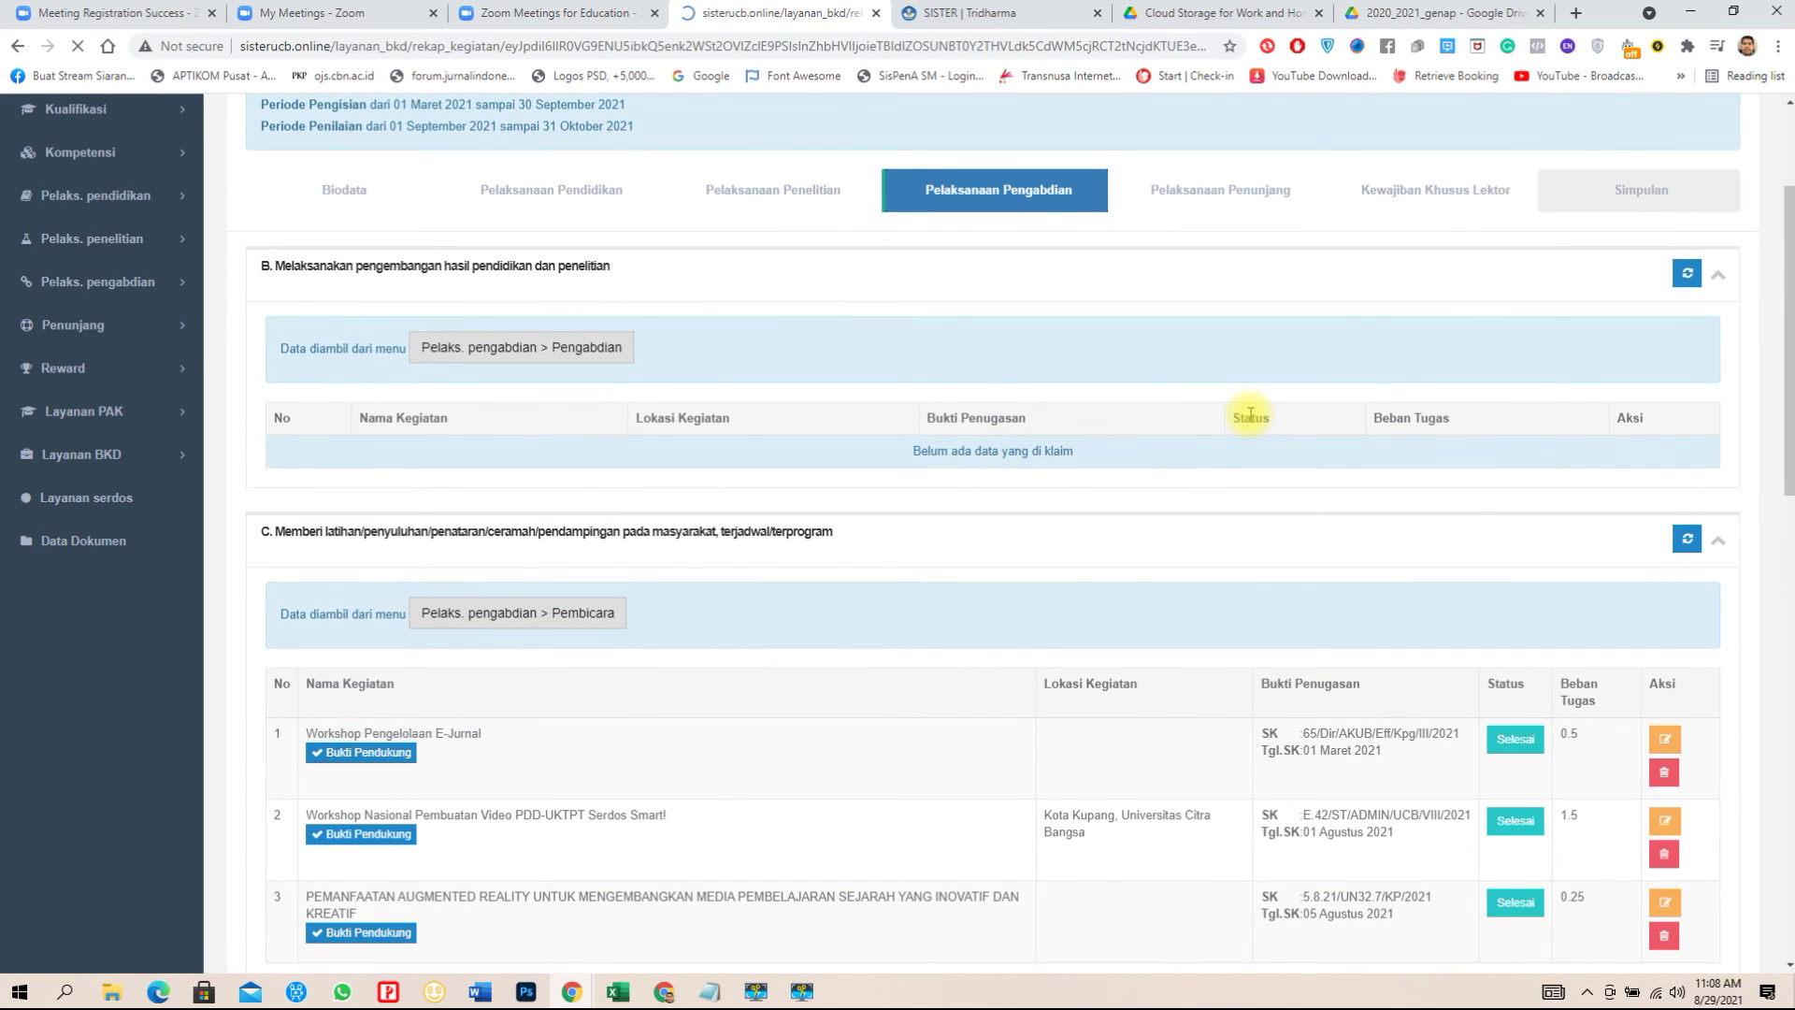
pyautogui.scroll(-5, 1192, 594)
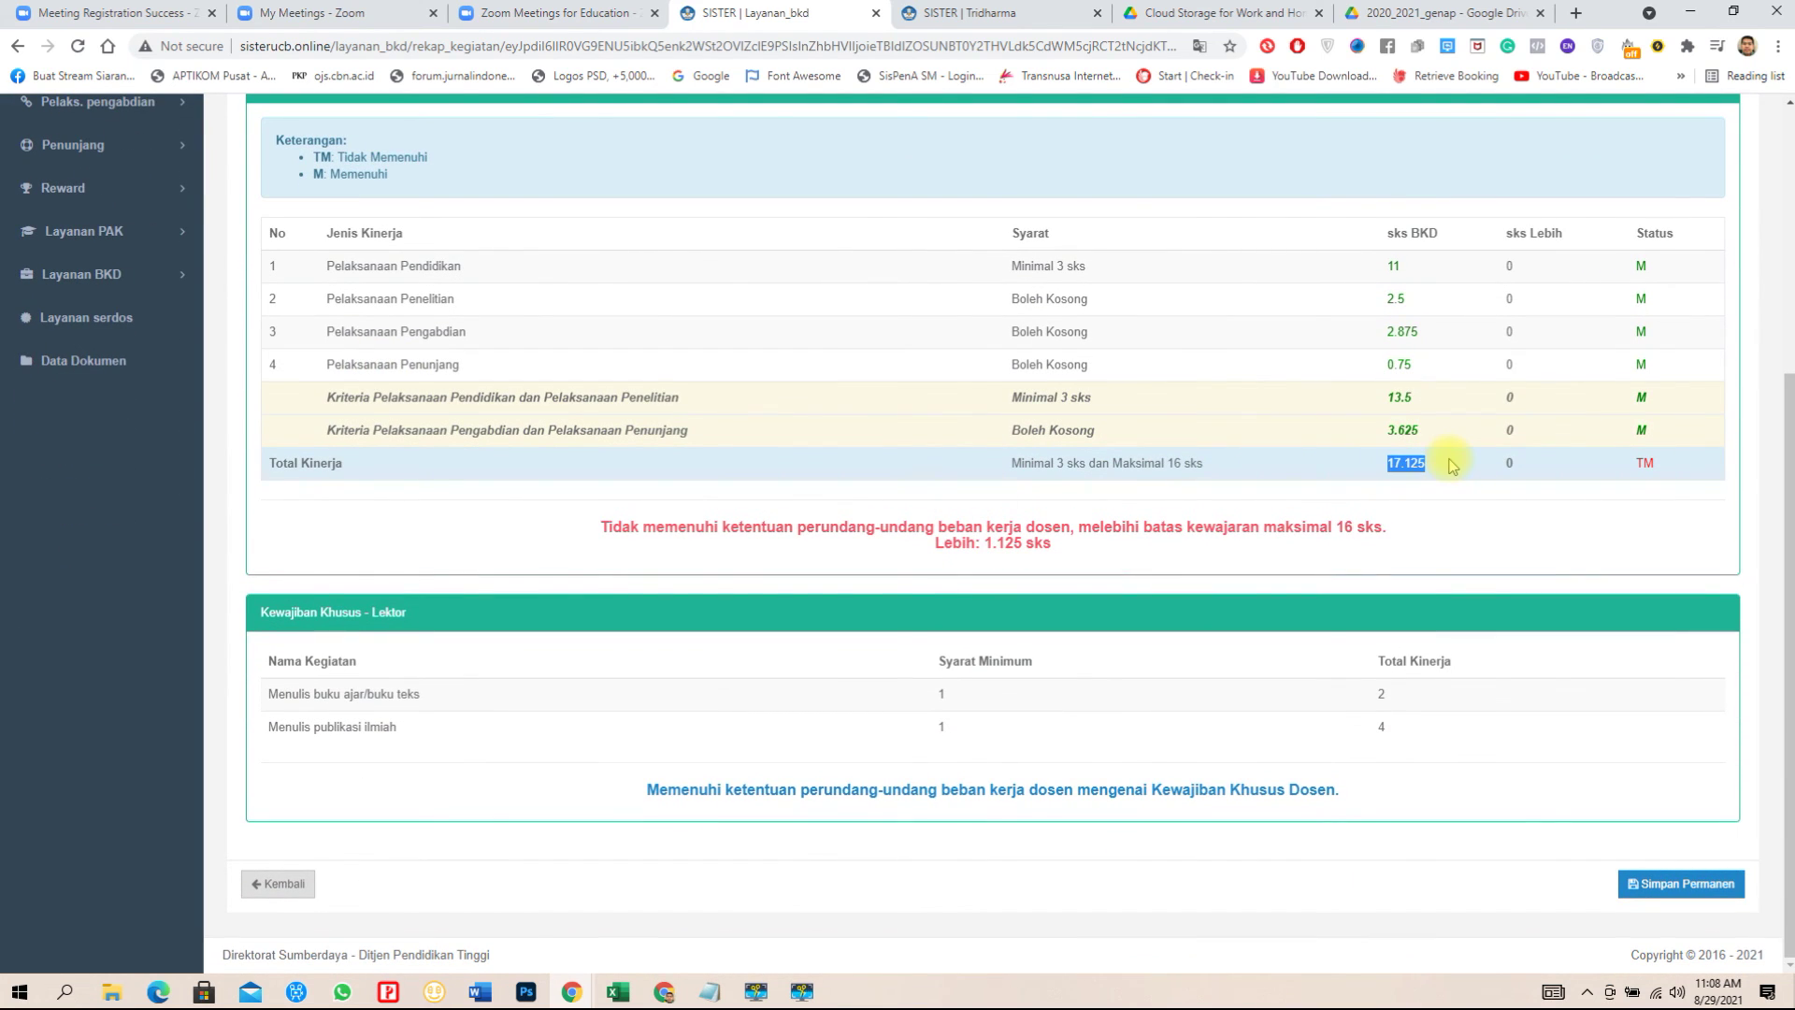
pyautogui.scroll(3, 1451, 465)
# Return to Pelaksanaan Pengabdian and review the Beban Tugas of the claimed workshops and services in categories C and D.
pyautogui.click(1022, 300)
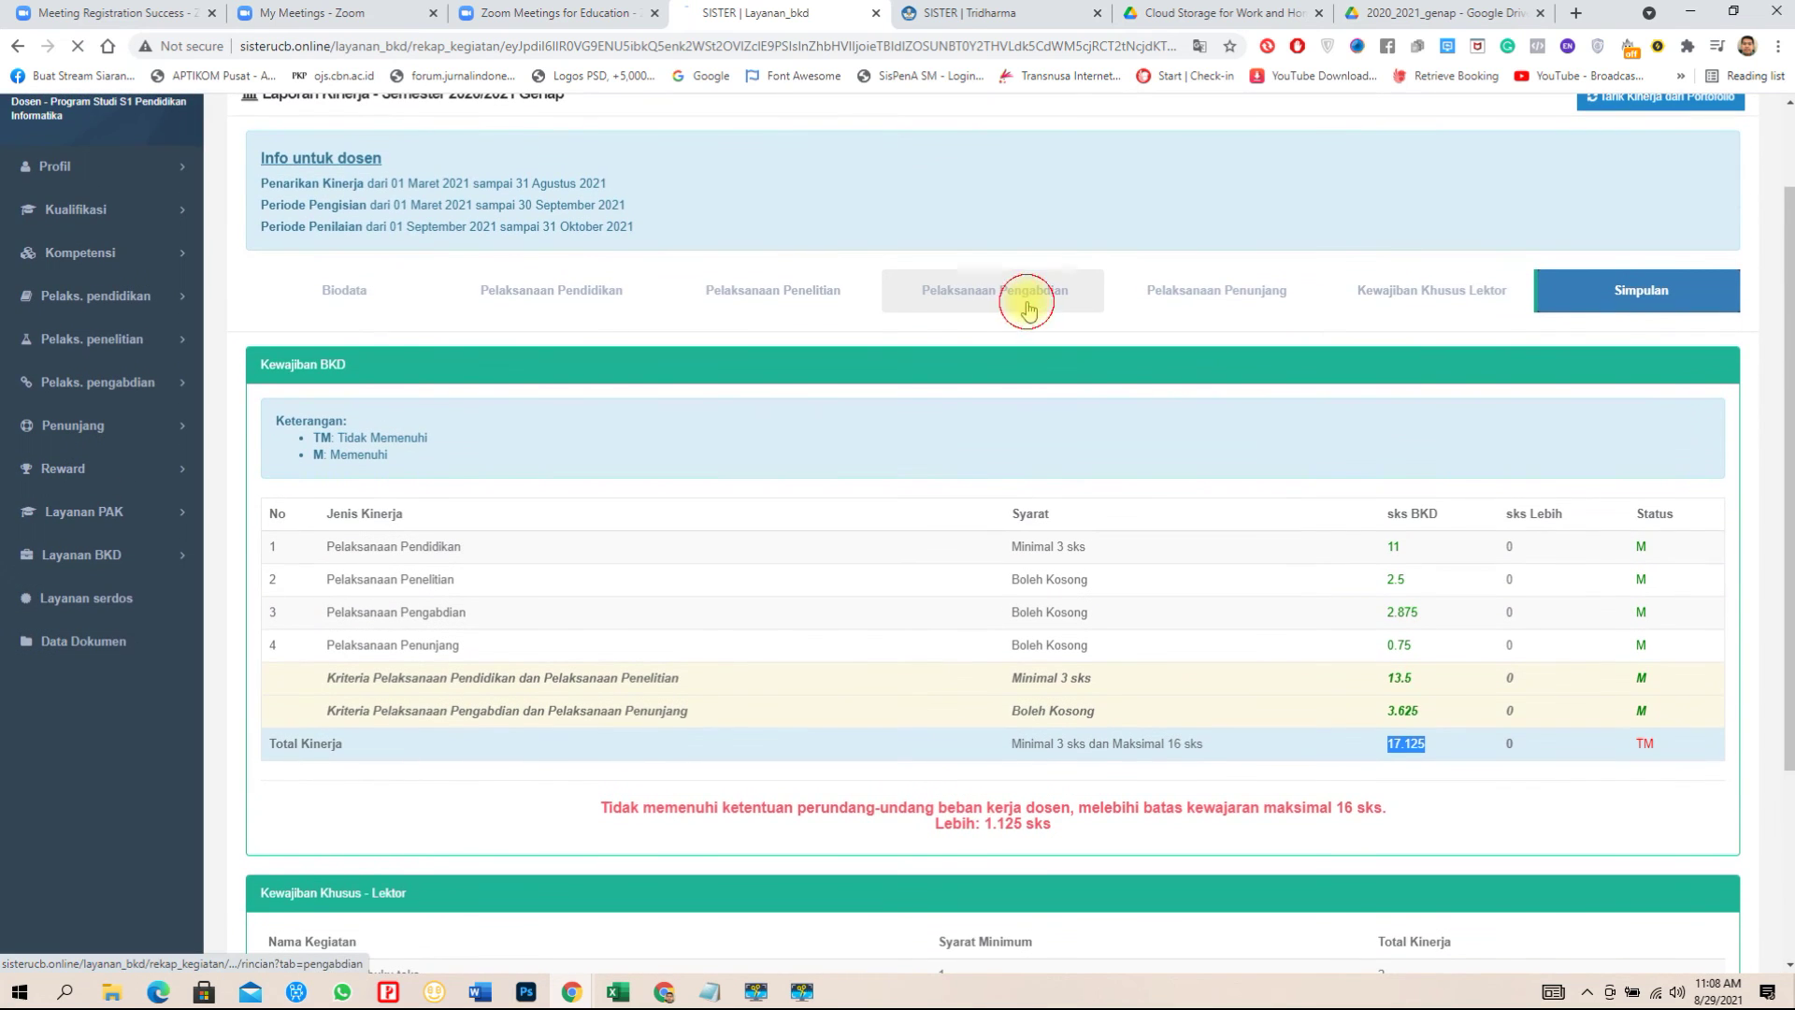
pyautogui.scroll(-4, 1166, 501)
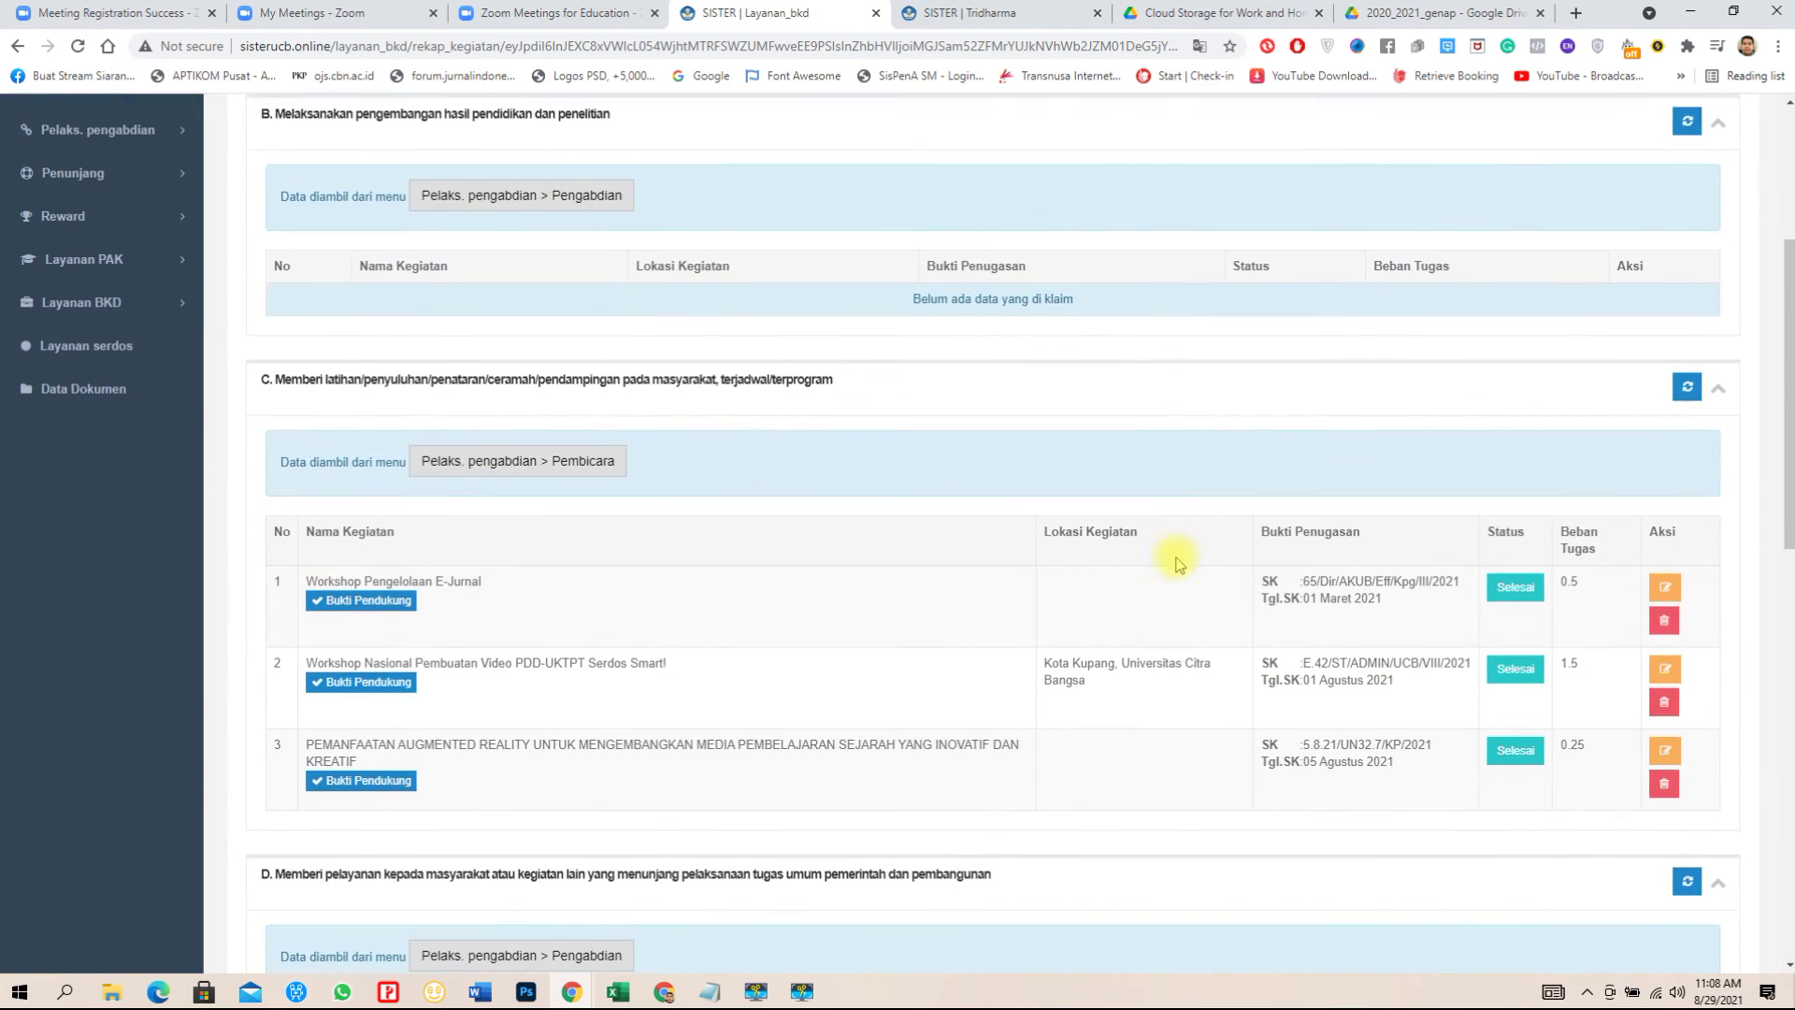
pyautogui.scroll(-3, 1246, 603)
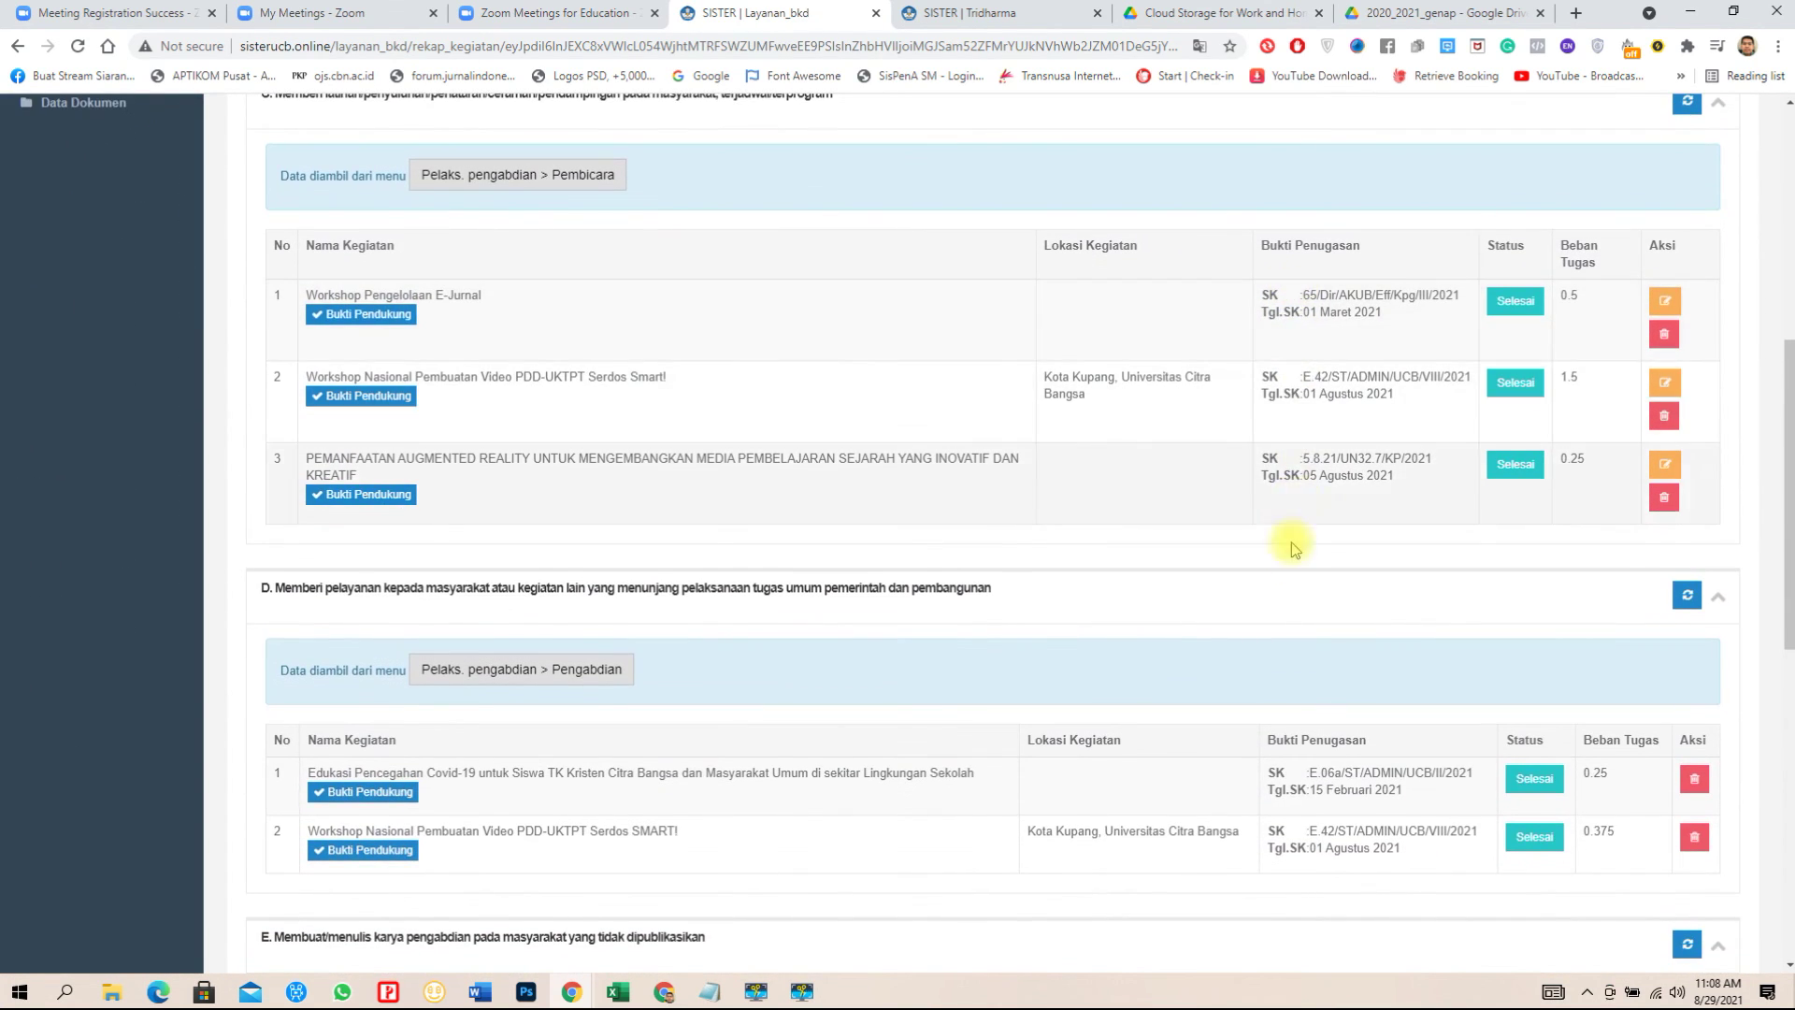
pyautogui.scroll(-4, 1320, 747)
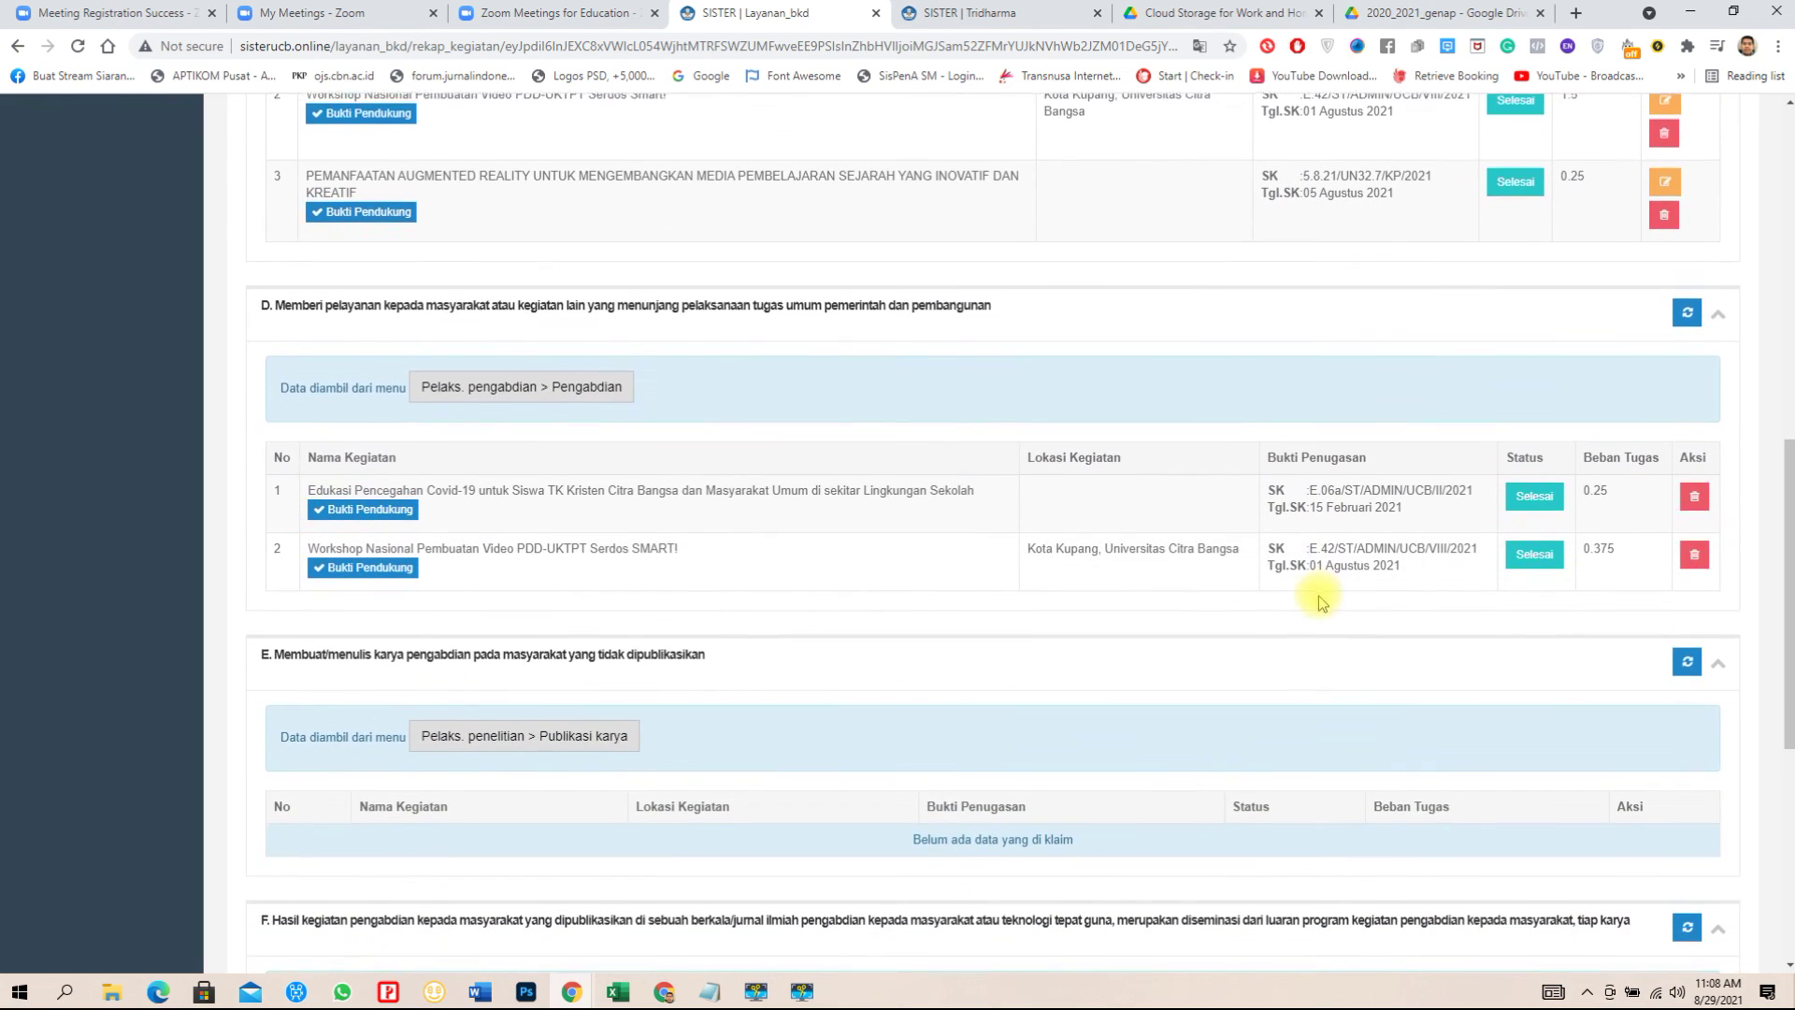
pyautogui.scroll(4, 1313, 561)
pyautogui.scroll(3, 1309, 570)
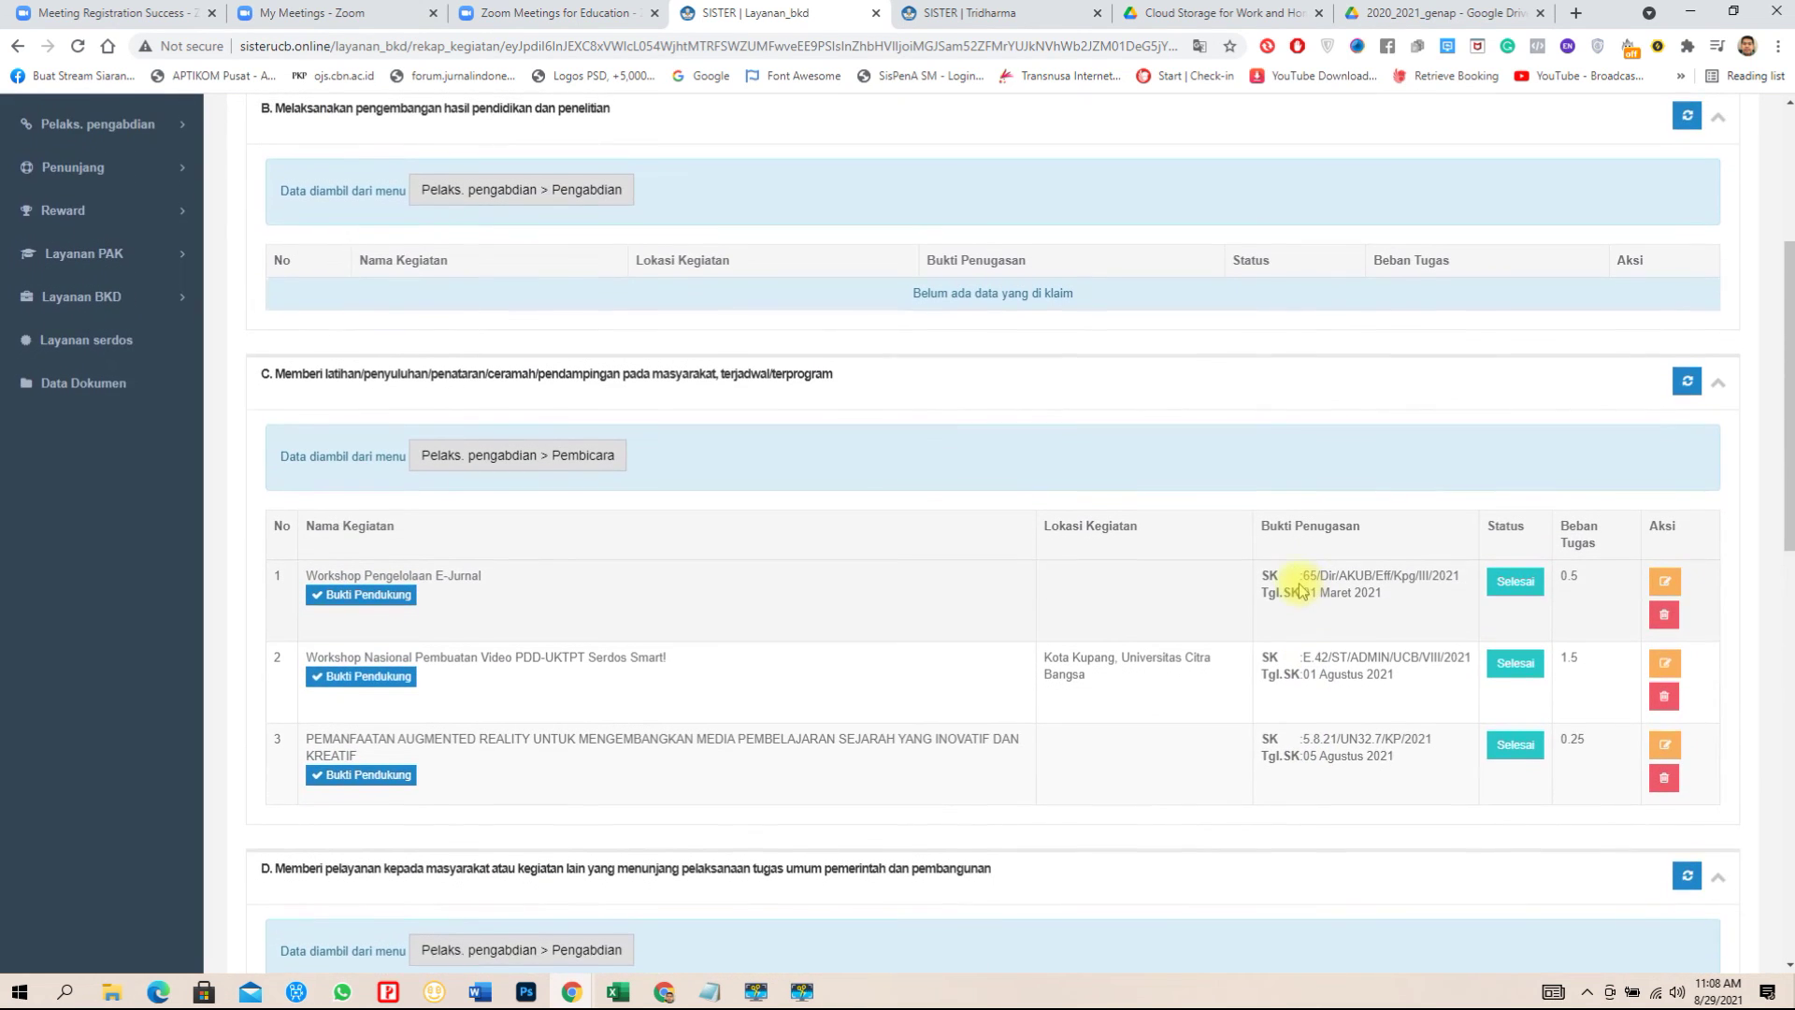
pyautogui.scroll(3, 1197, 631)
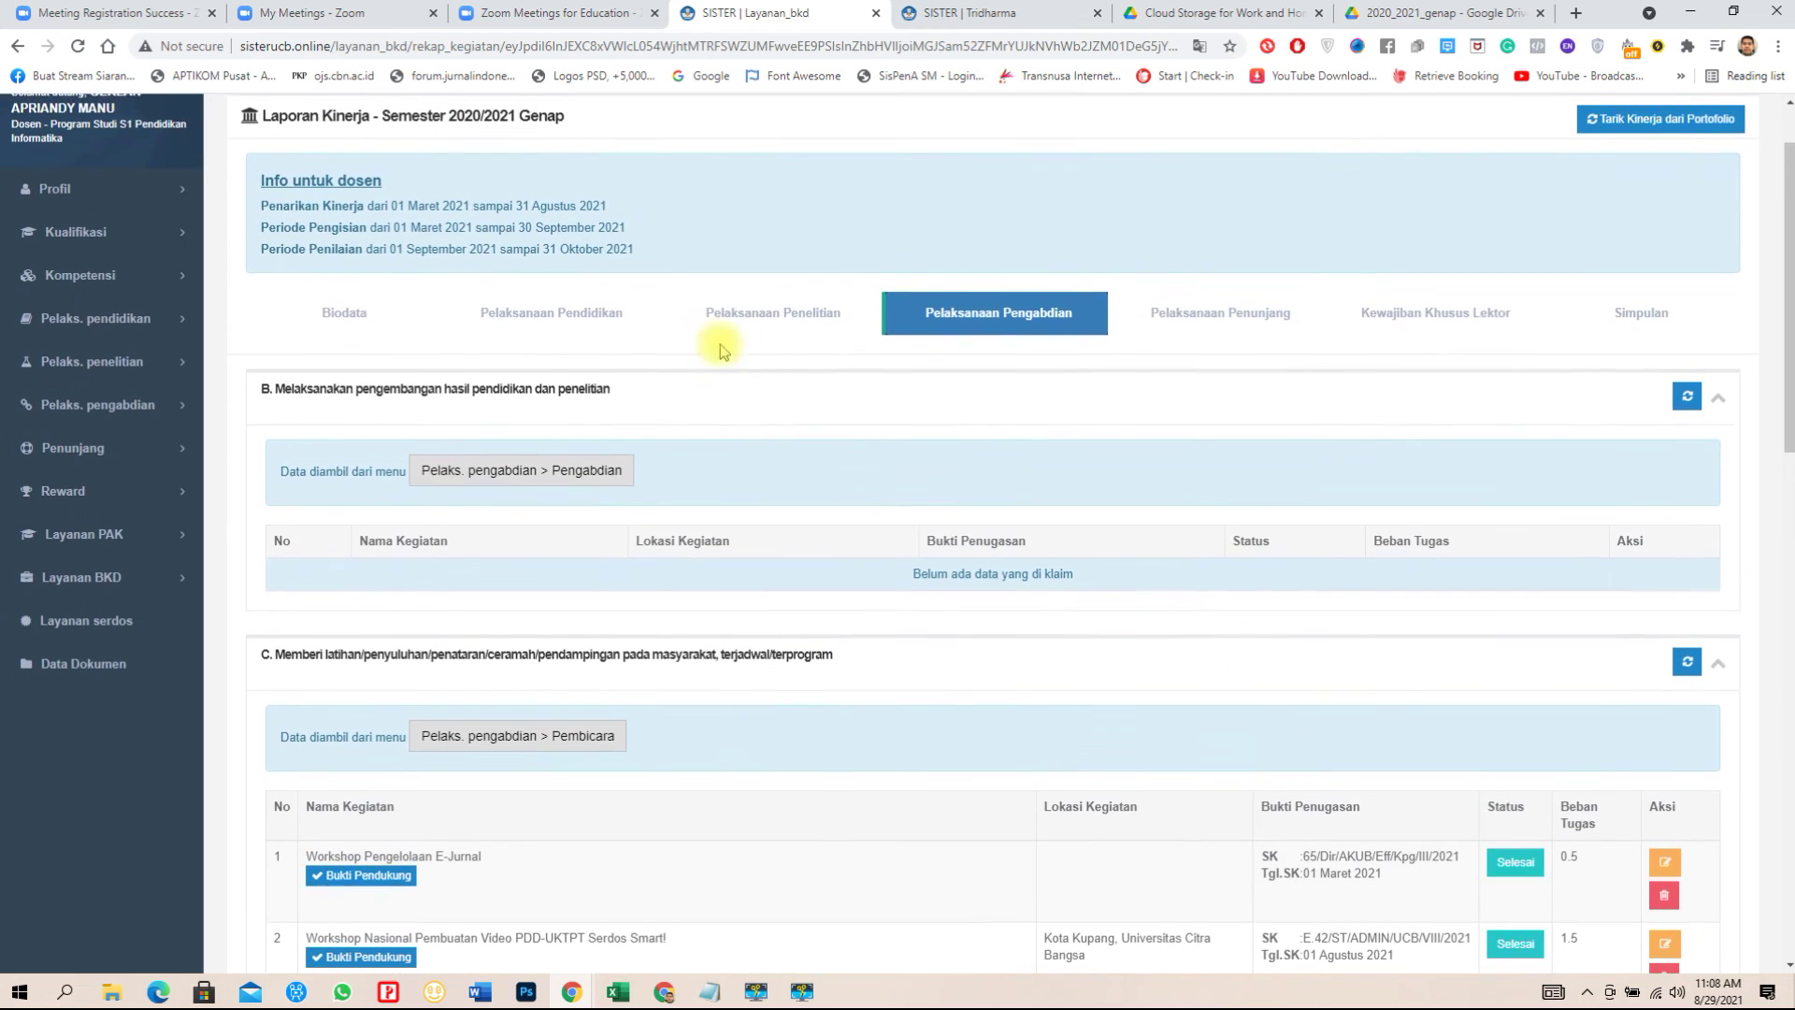
# Recheck the claims in categories A to H of Pelaksanaan Penelitian, and compare the sks BKD per Jenis Kinerja in Simpulan.
pyautogui.click(770, 318)
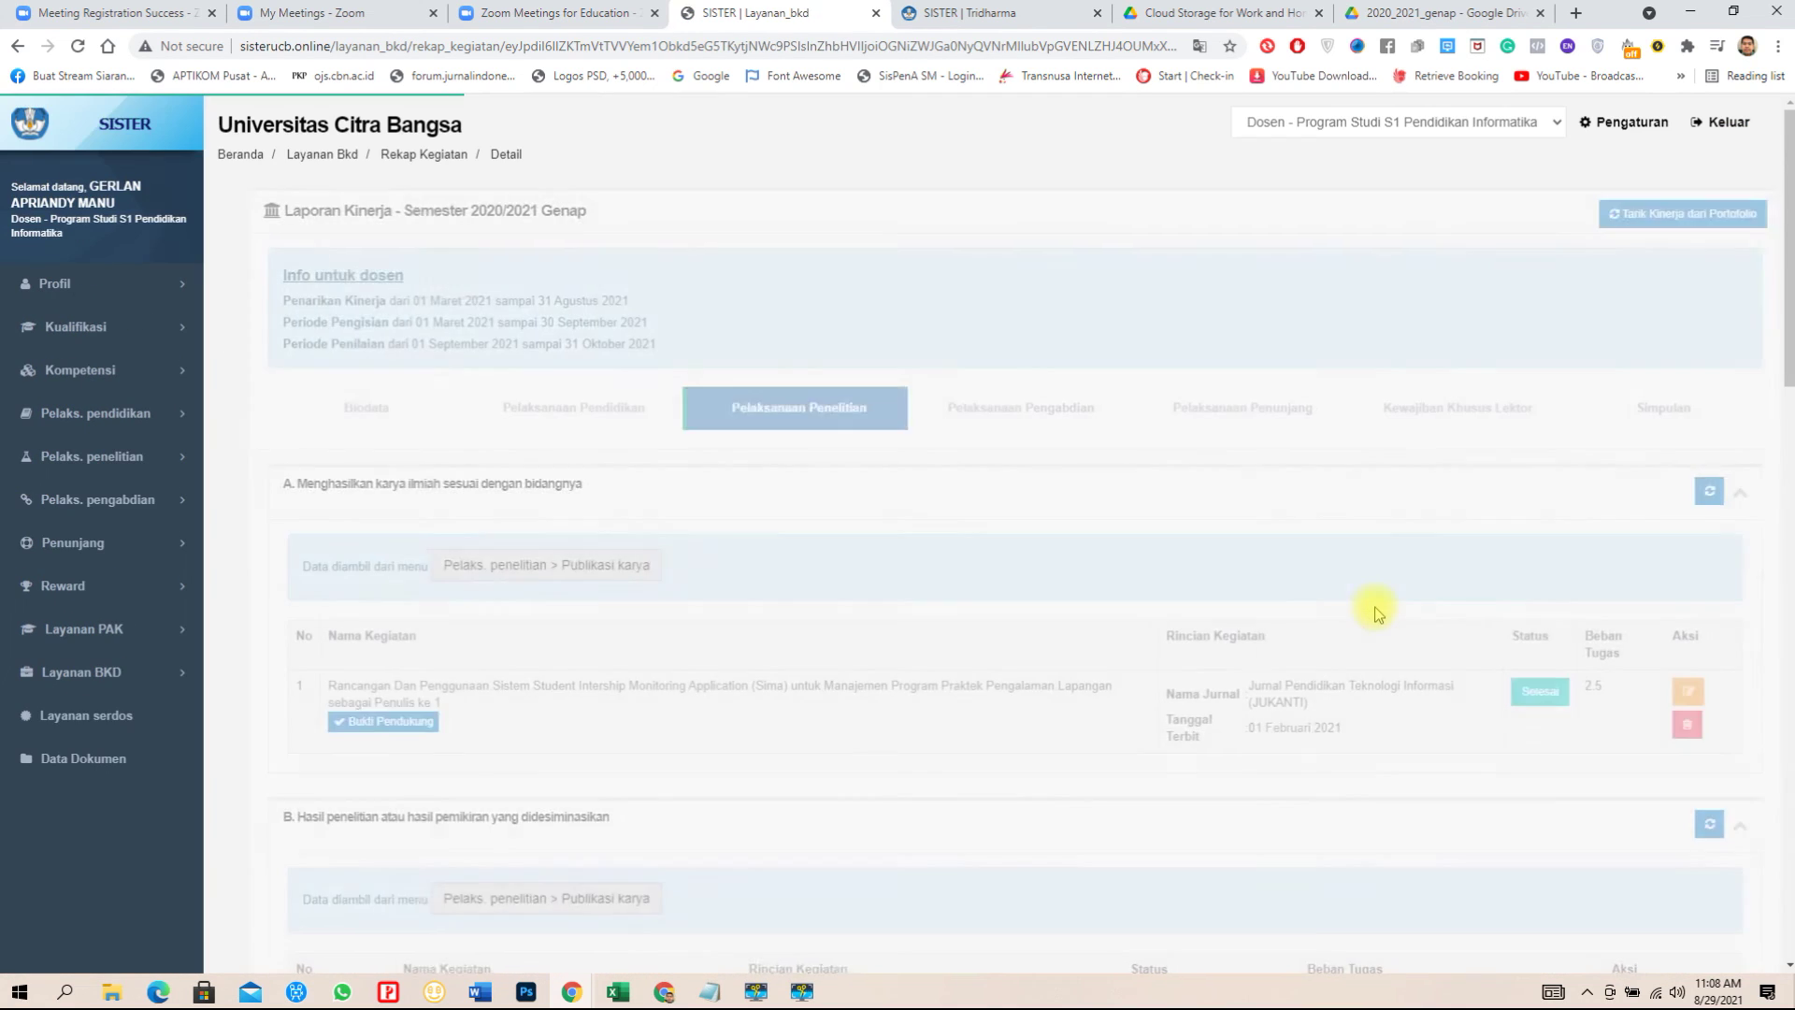
pyautogui.scroll(-2, 1309, 561)
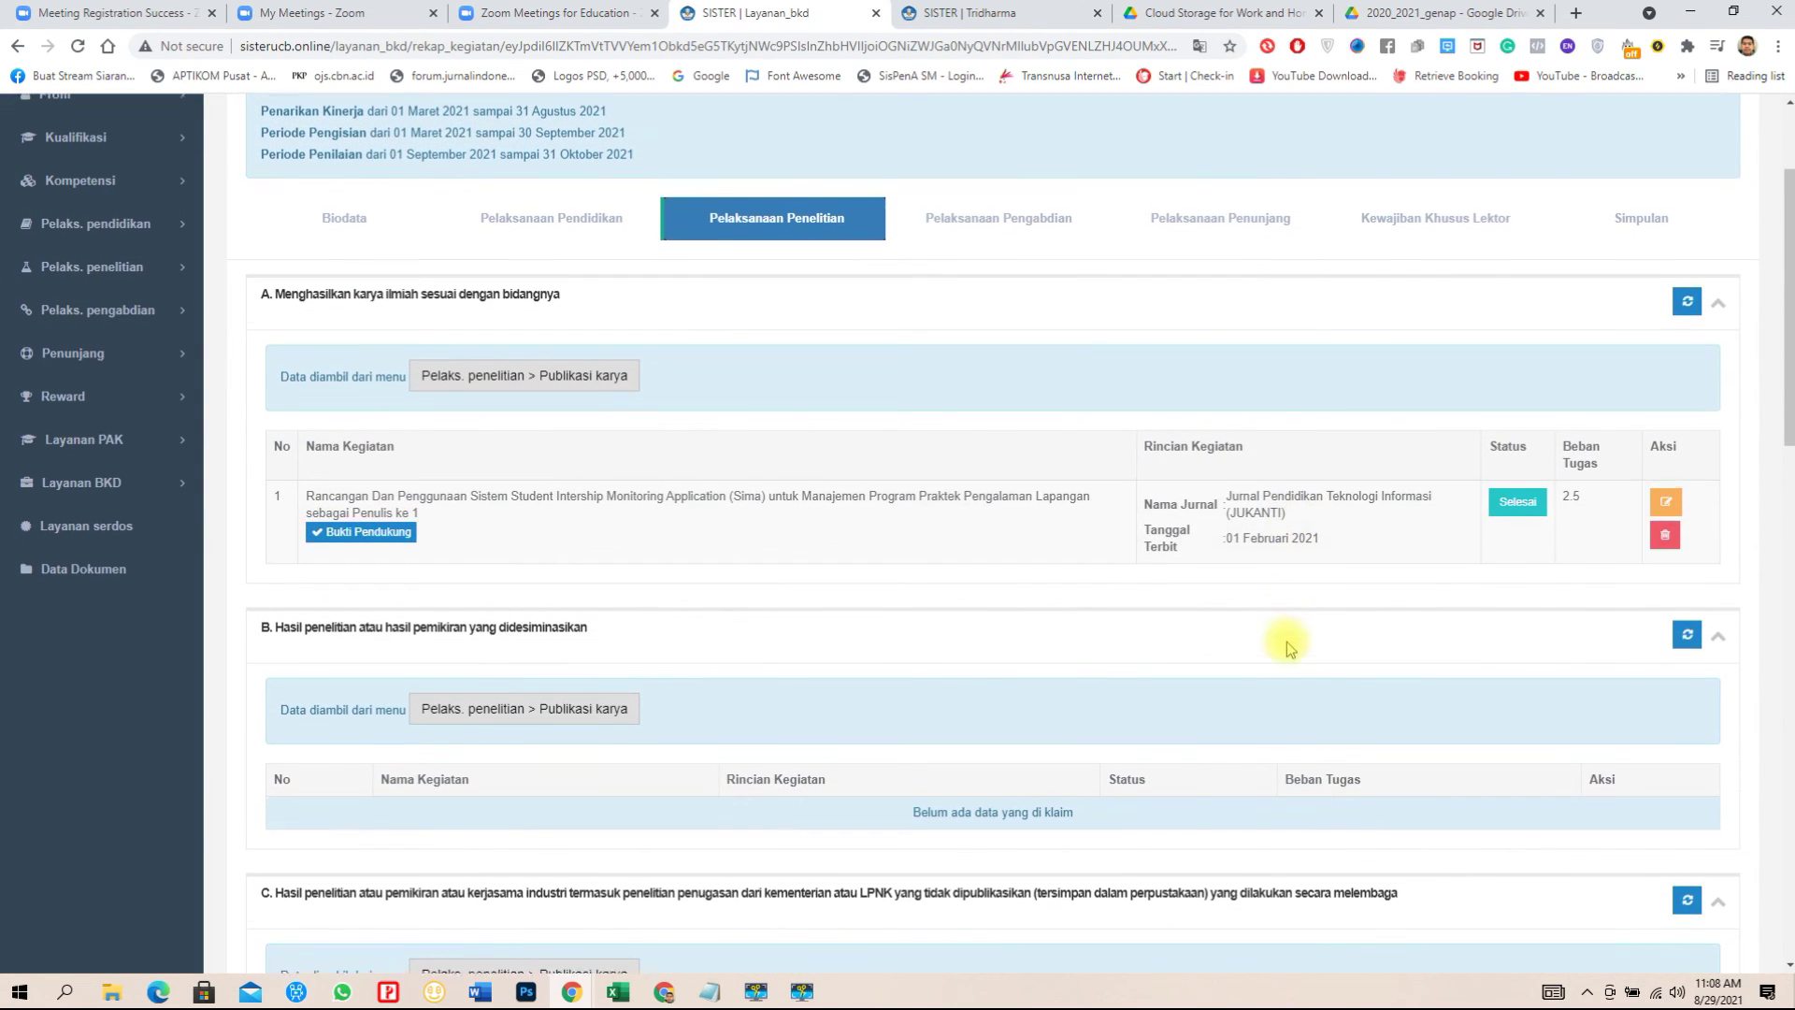
pyautogui.scroll(-3, 1287, 641)
pyautogui.scroll(-9, 1286, 642)
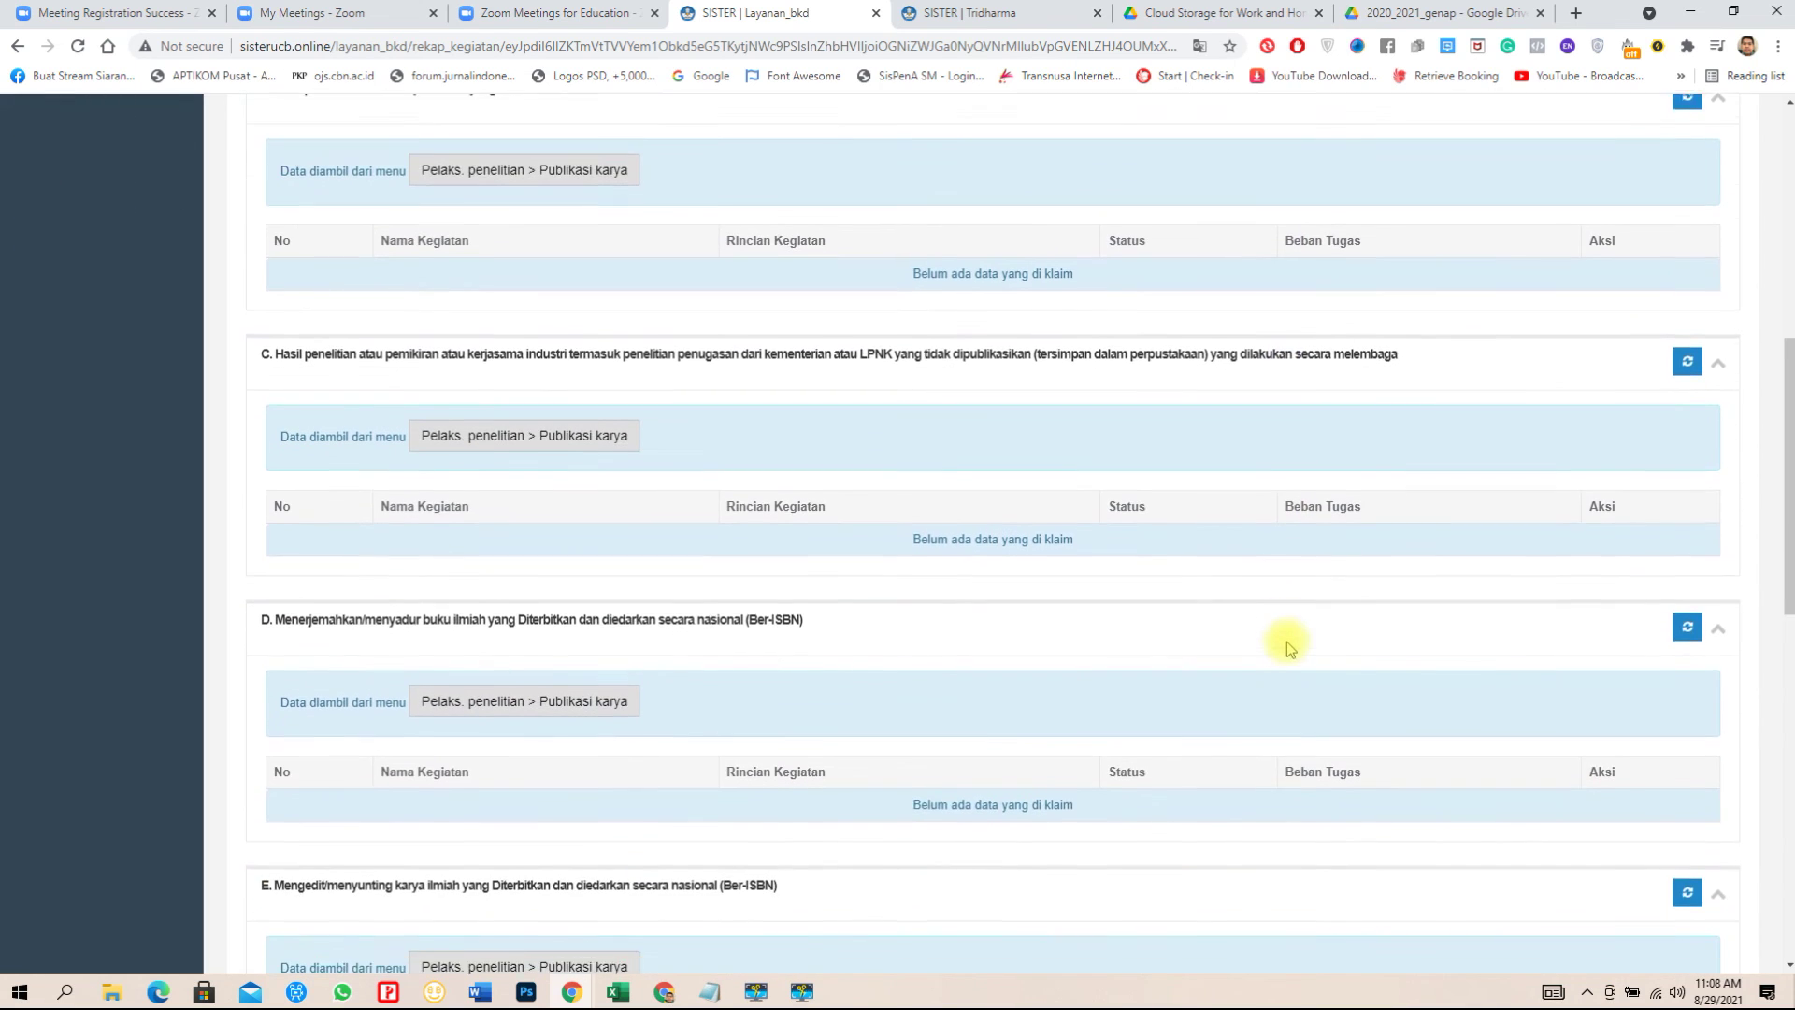
pyautogui.scroll(-6, 1286, 645)
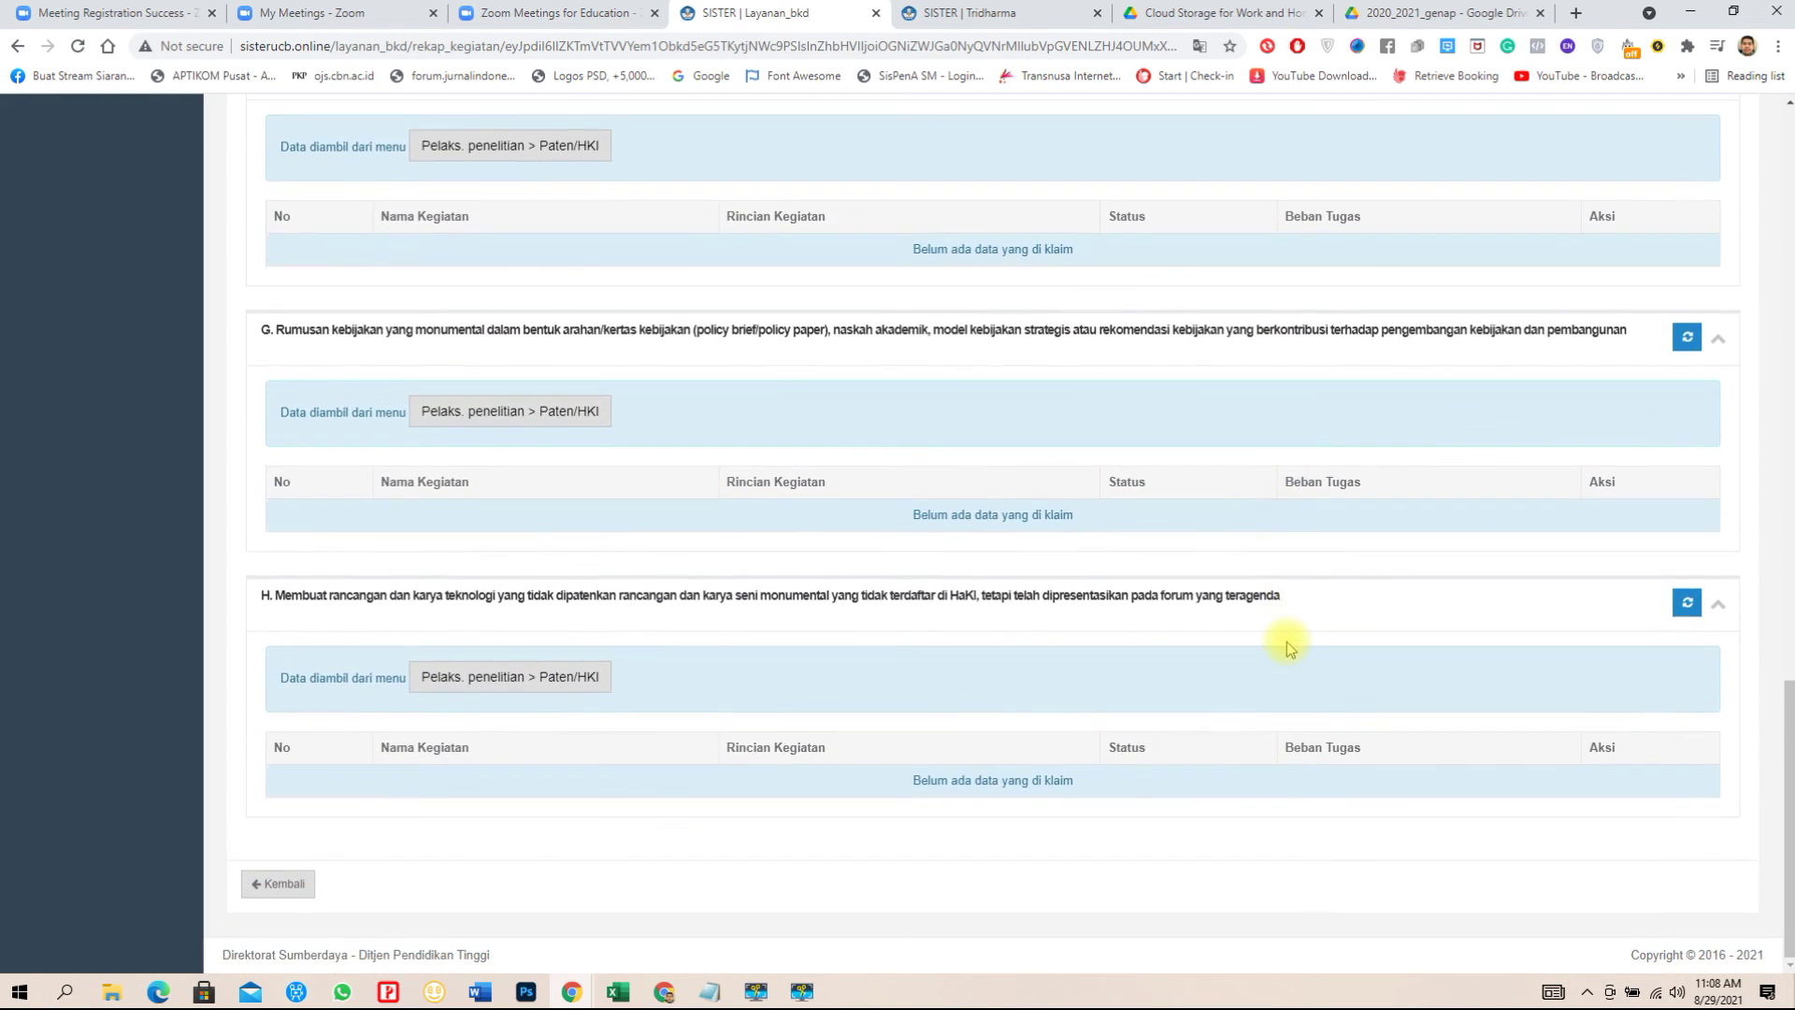
pyautogui.scroll(16, 1286, 645)
pyautogui.scroll(3, 1287, 645)
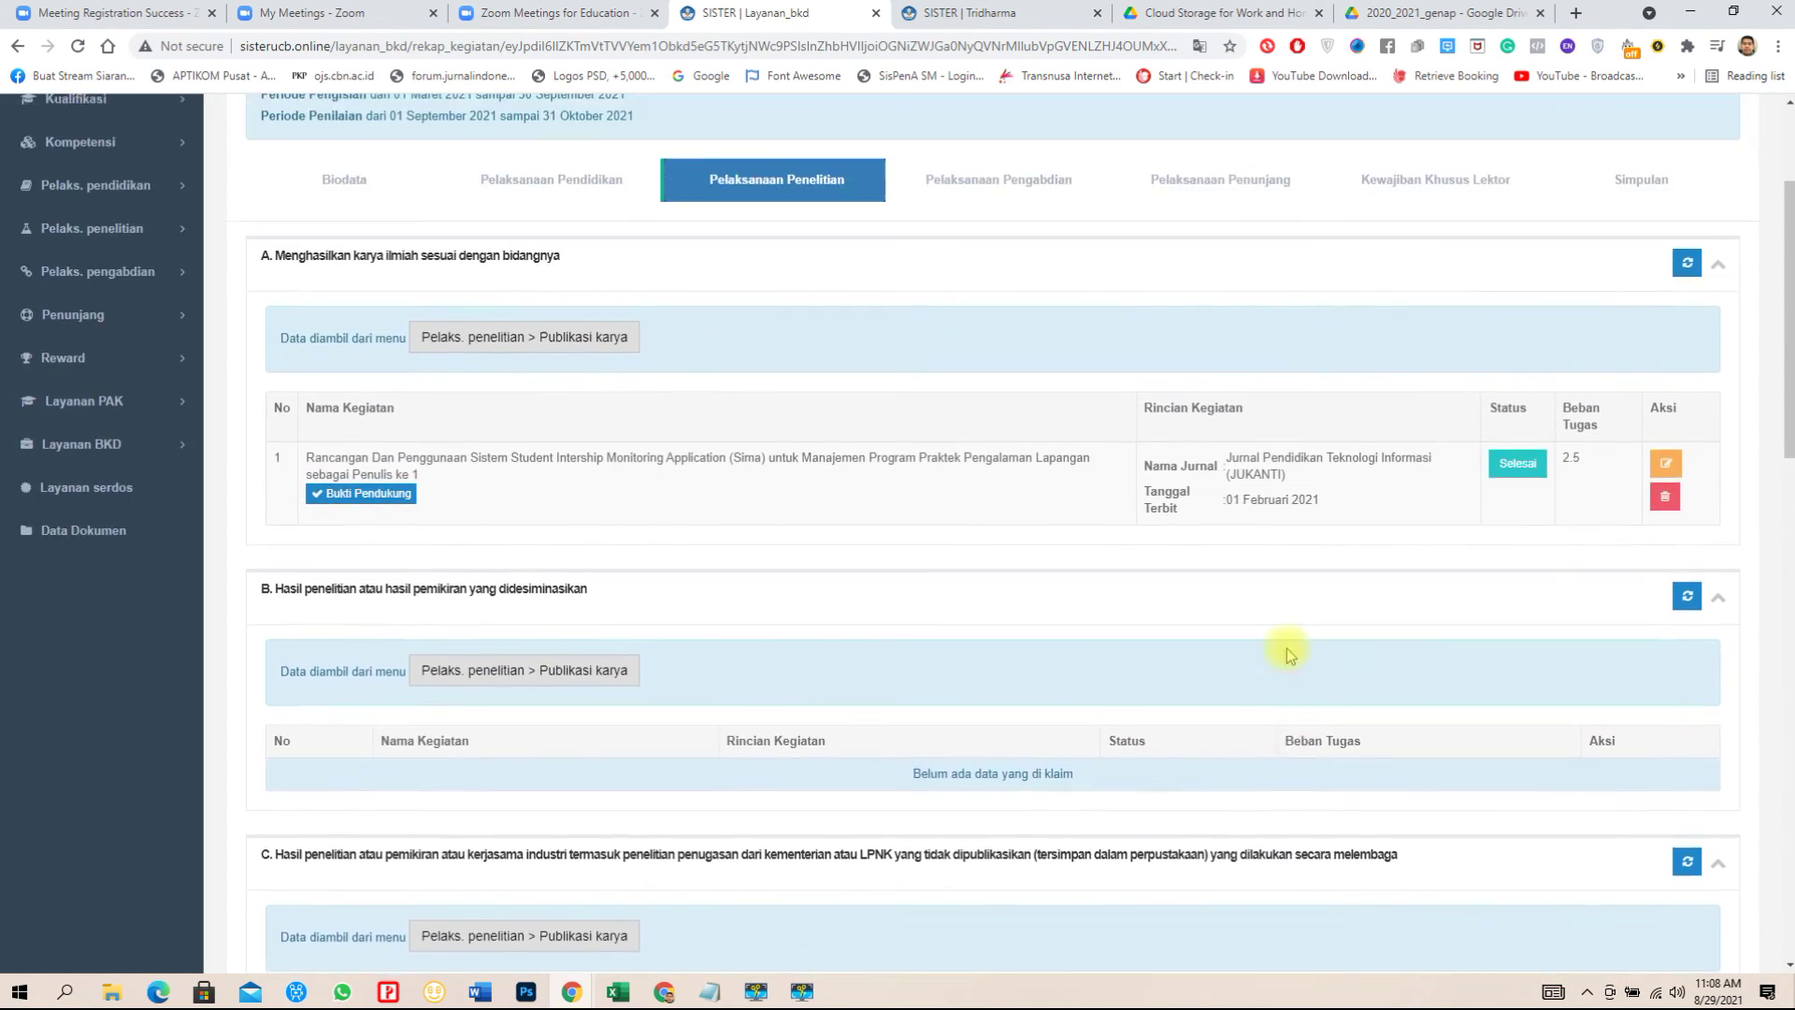
pyautogui.click(1622, 367)
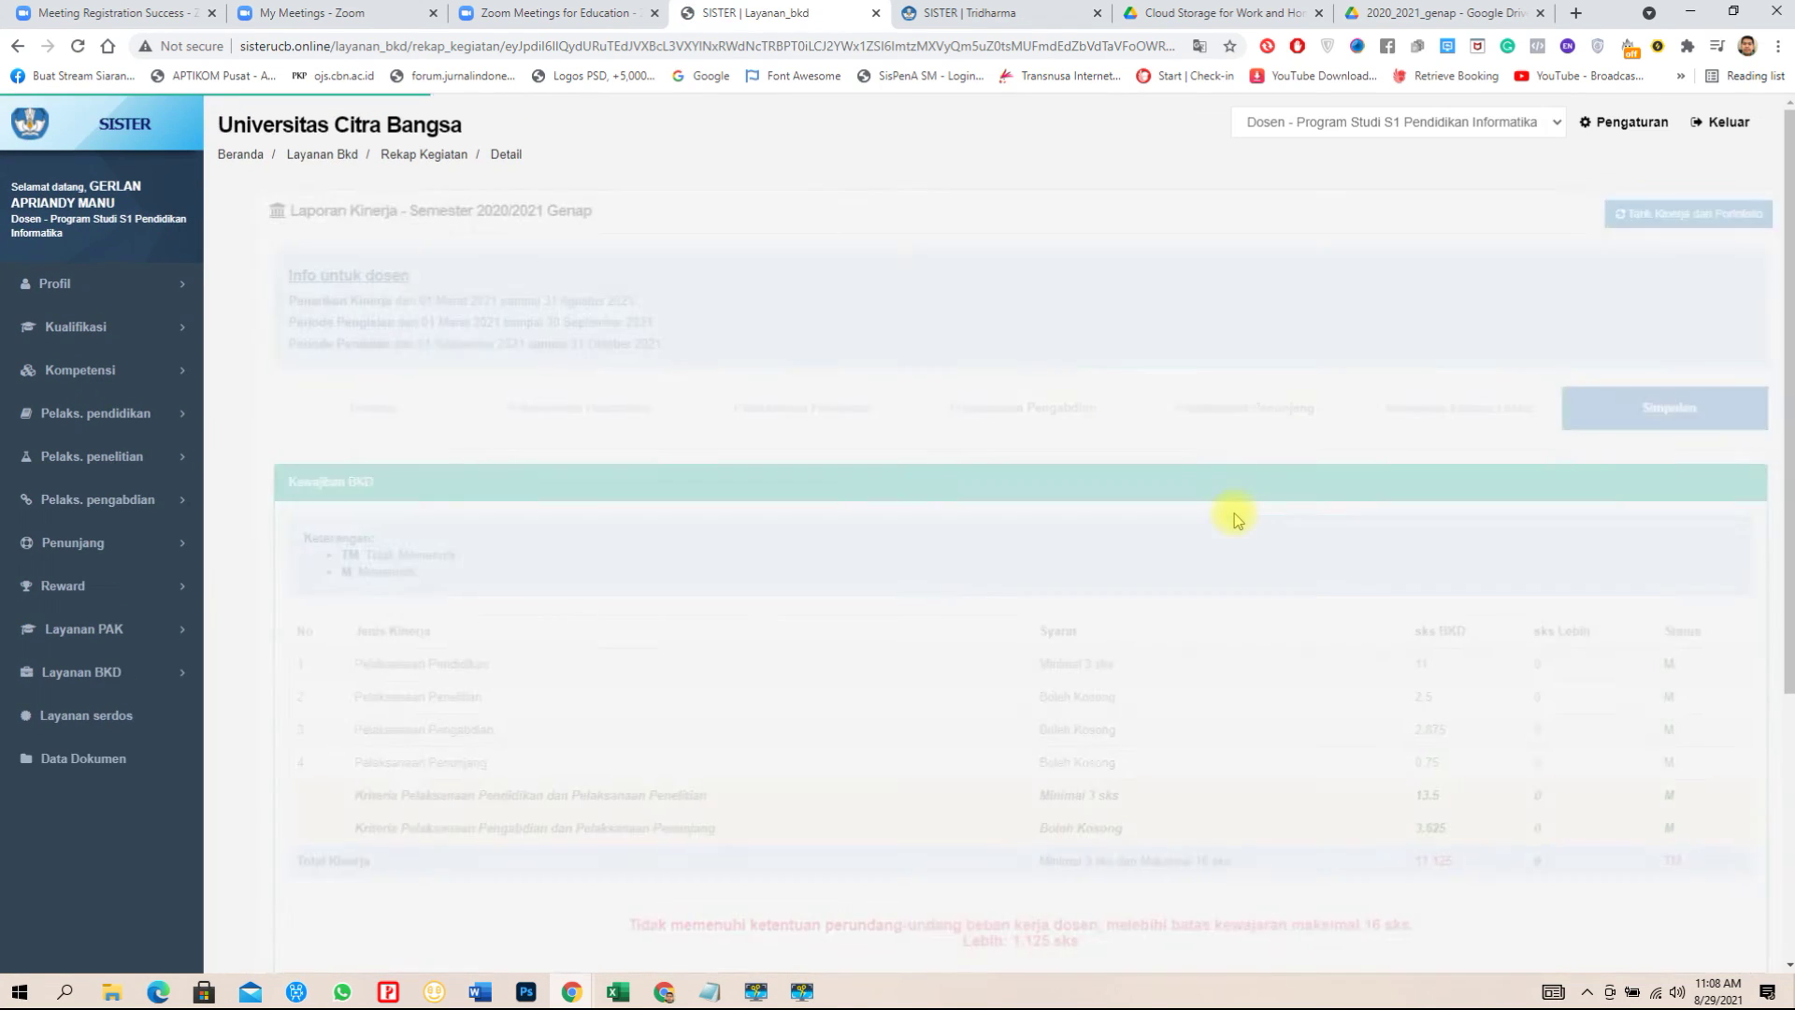
pyautogui.scroll(-1, 1224, 522)
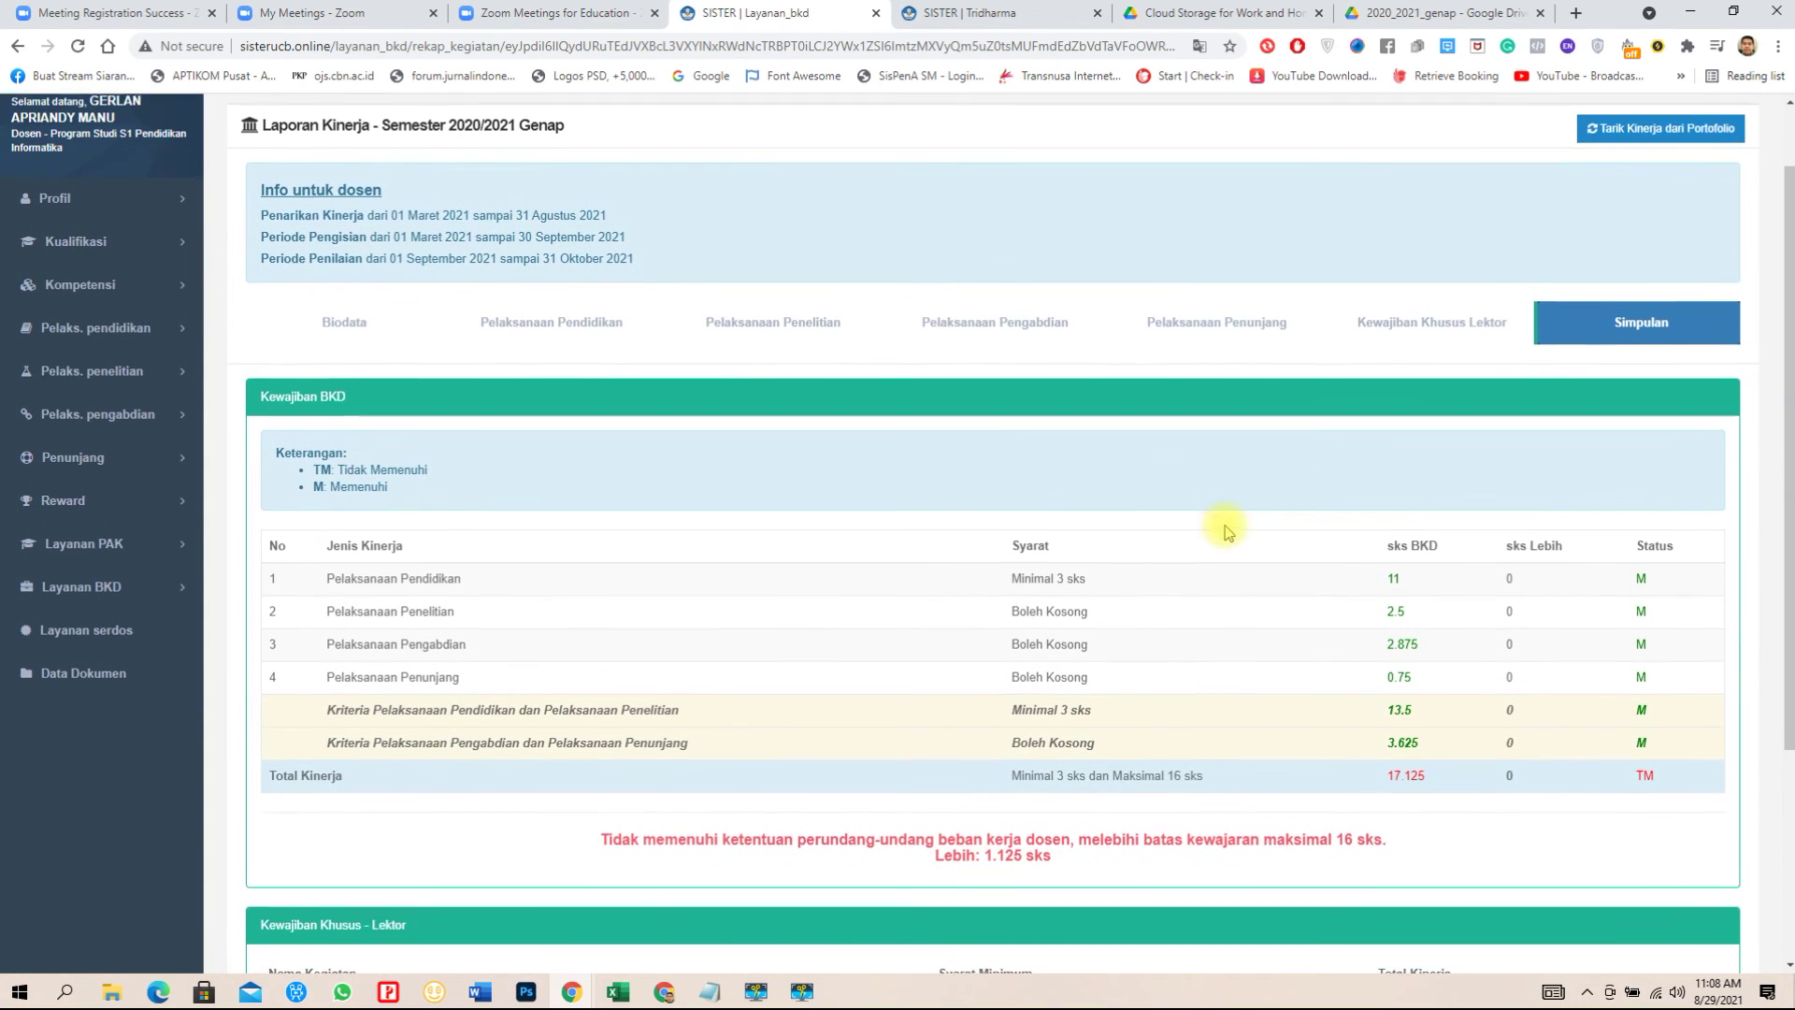